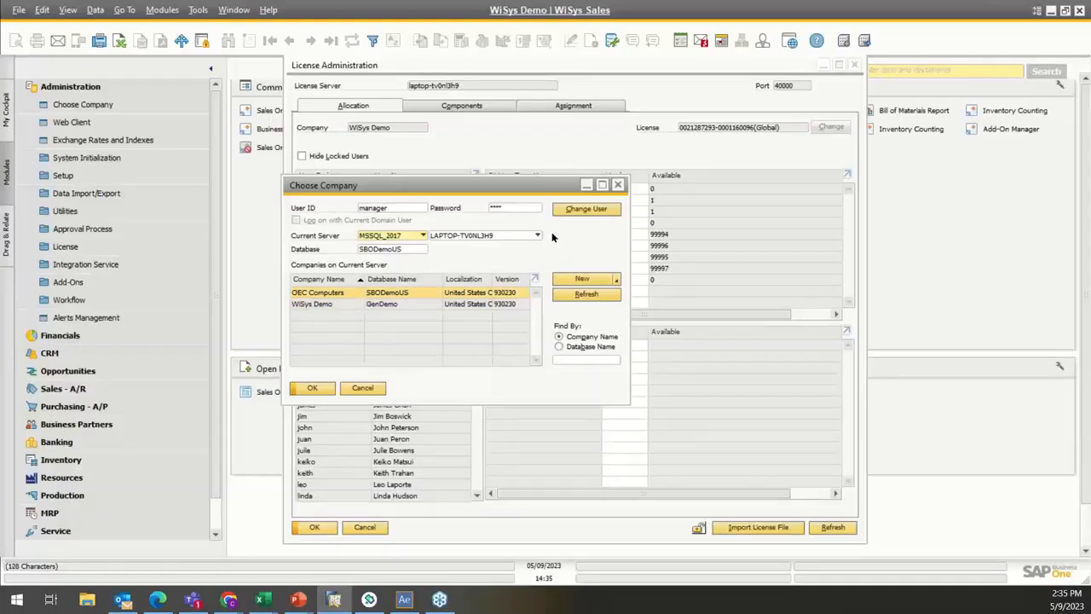
# Step: Leave the company chooser, switch to Wisys Agility Explorer and check which companies can be selected there
pyautogui.click(618, 184)
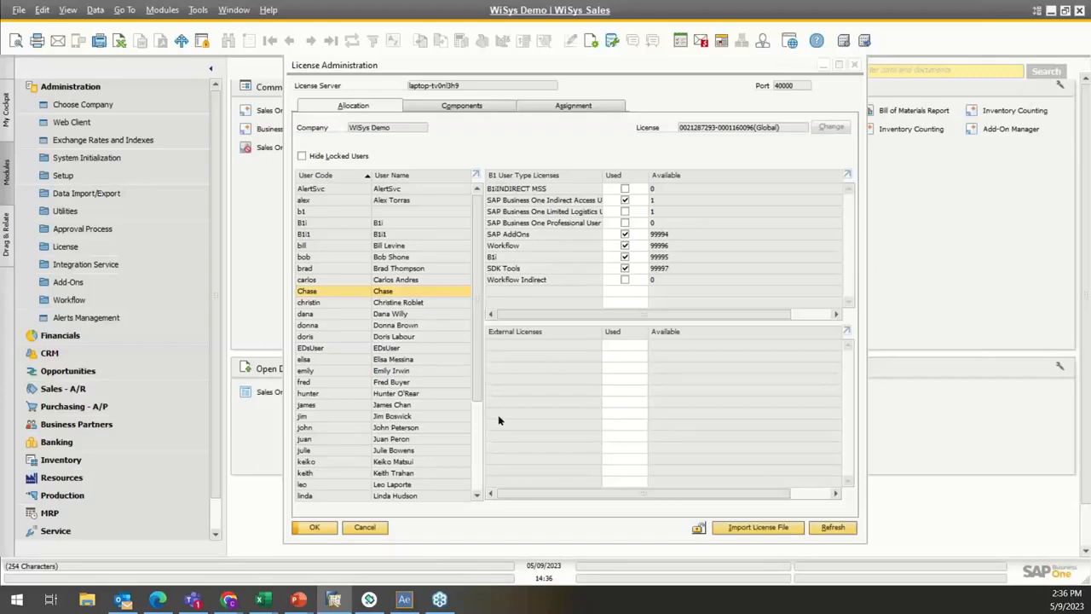
pyautogui.click(406, 601)
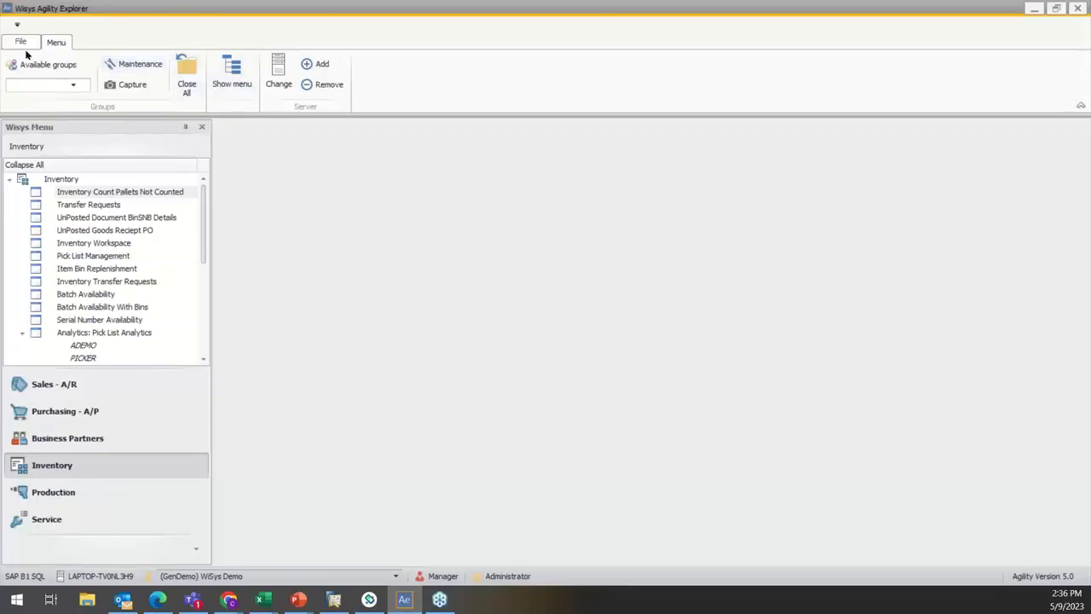
pyautogui.click(396, 577)
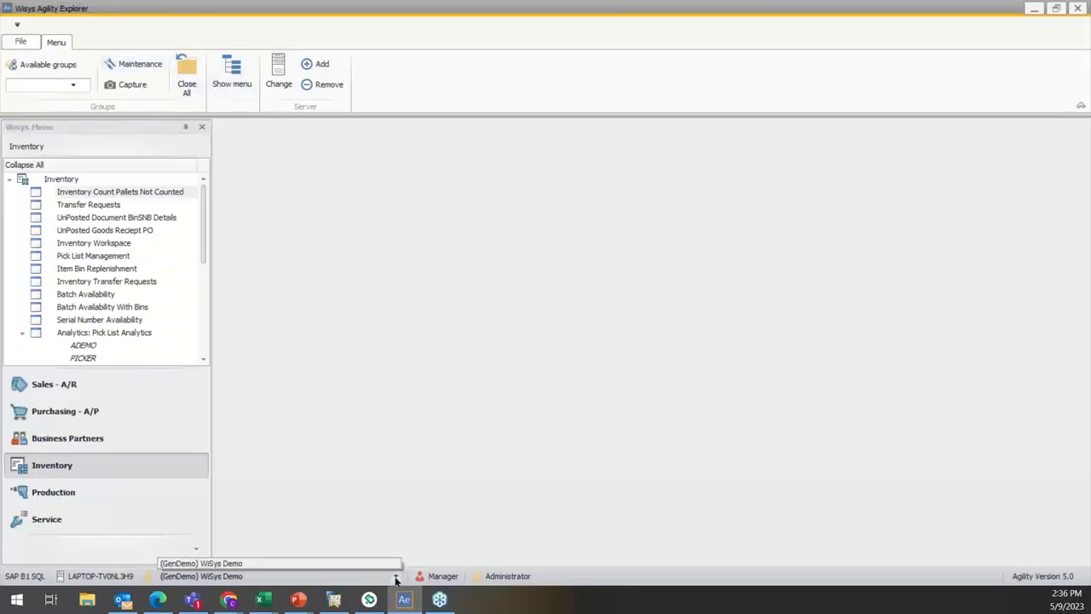
pyautogui.click(401, 333)
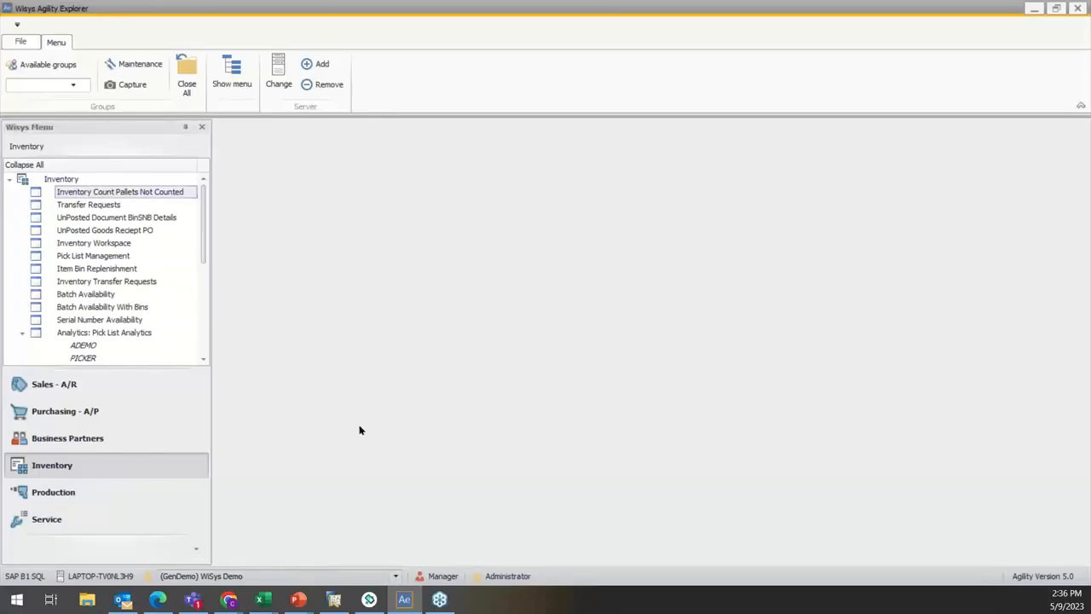
pyautogui.press('Down')
pyautogui.press('Down')
pyautogui.press('Down')
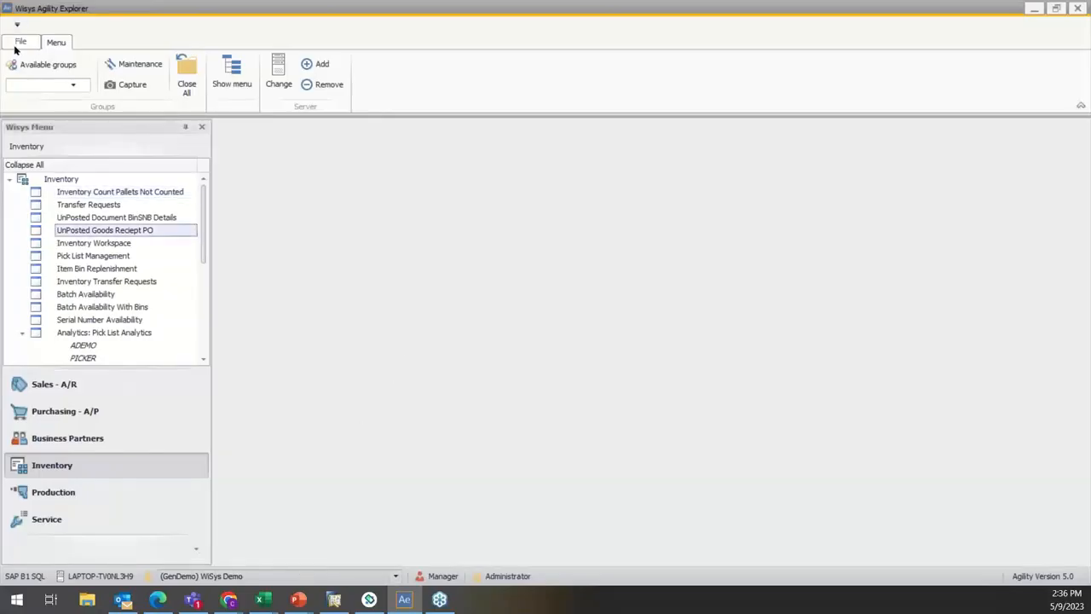
# Step: Add the SBODemoUS database to the company definitions in the security options
pyautogui.click(17, 43)
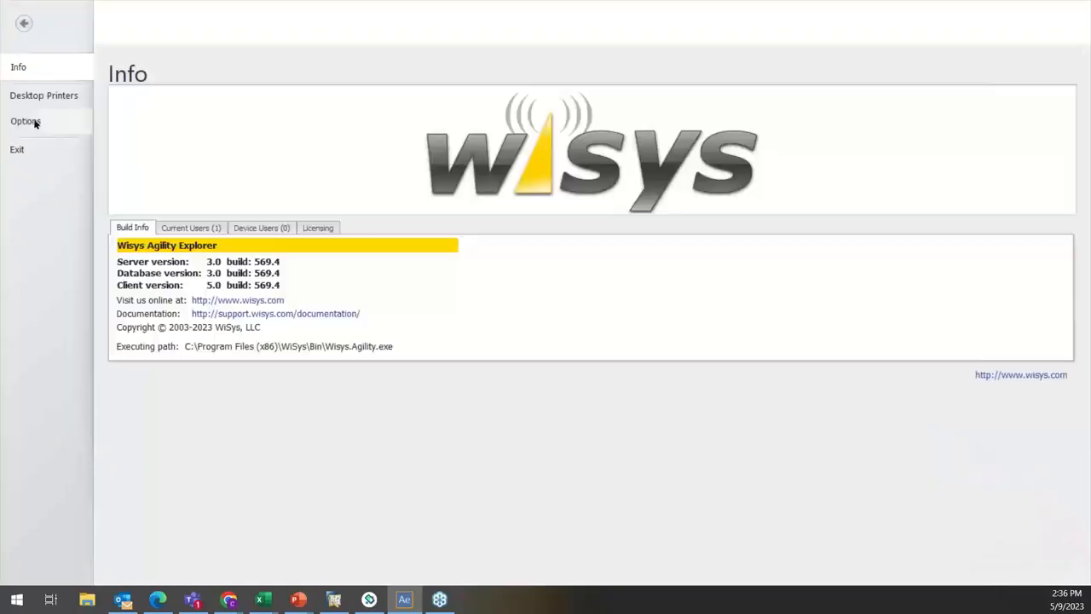
pyautogui.click(34, 122)
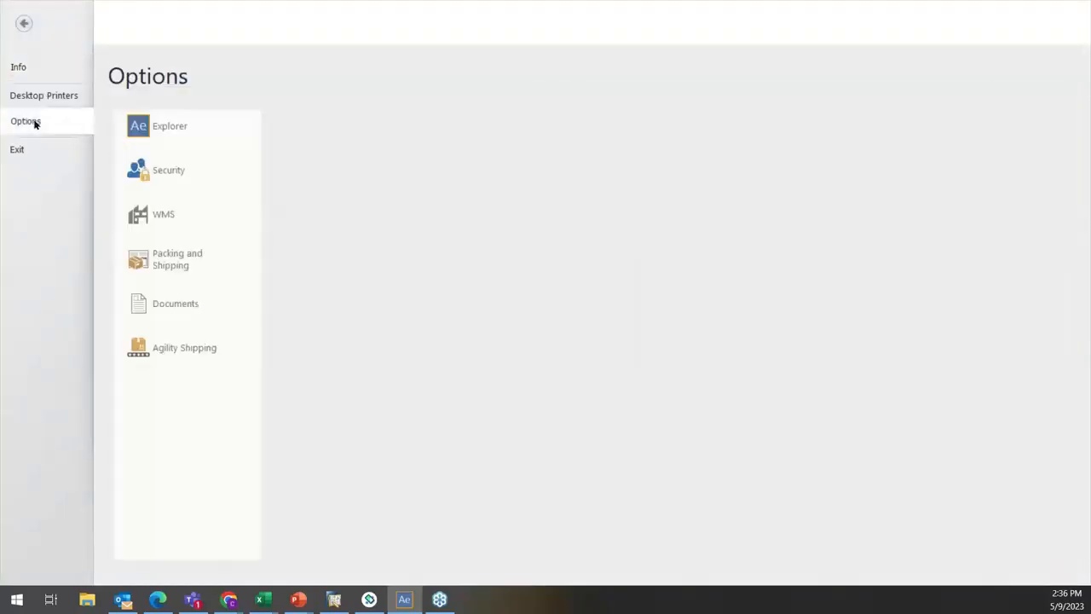
pyautogui.click(186, 168)
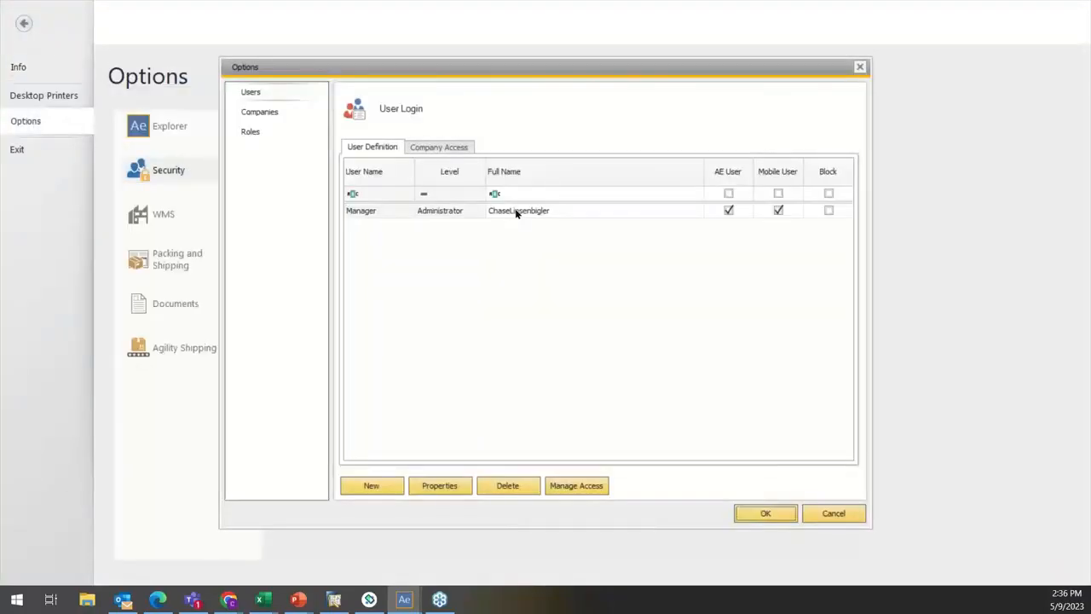
pyautogui.click(244, 110)
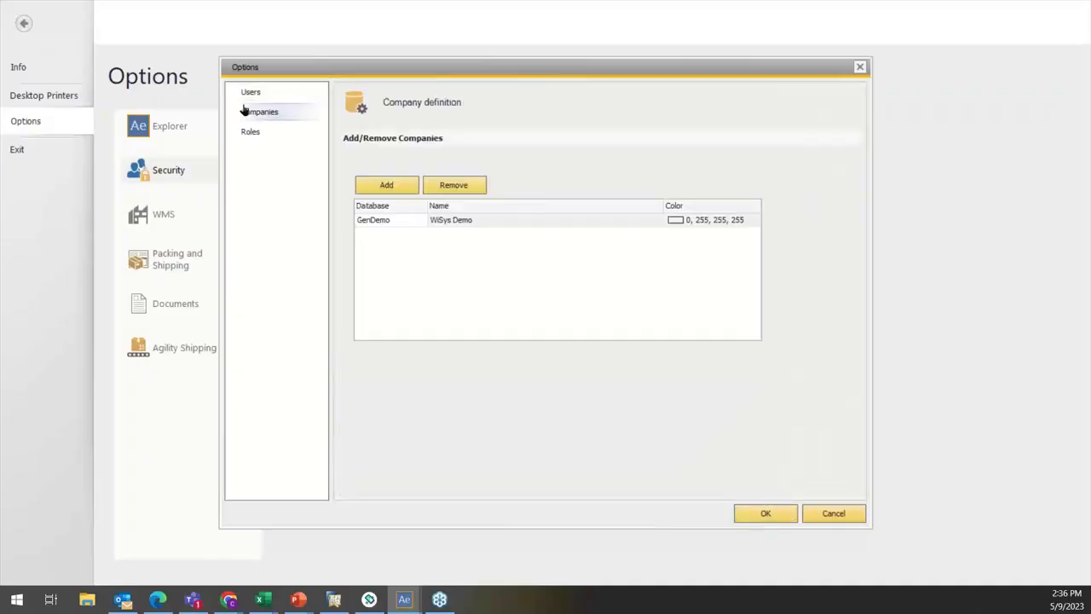
pyautogui.click(389, 191)
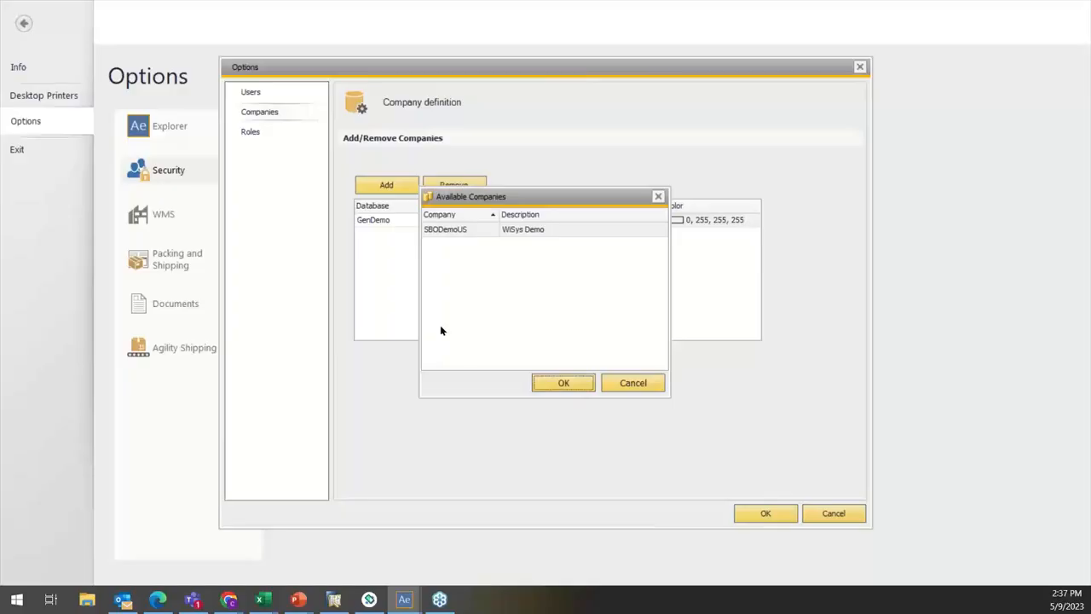
pyautogui.click(438, 232)
pyautogui.doubleClick(438, 232)
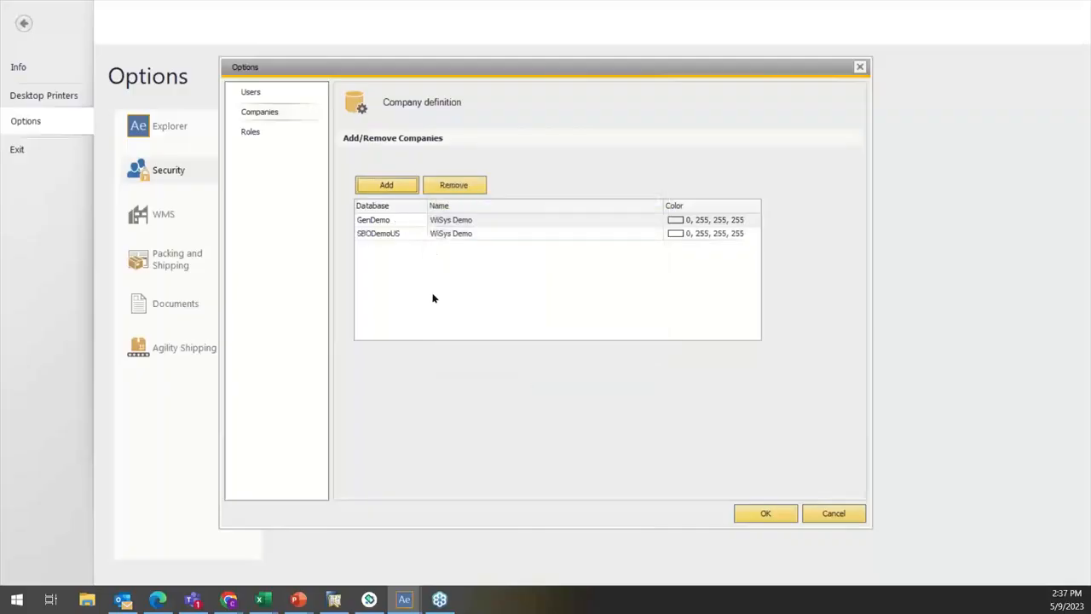
# Step: Set the SBODemoUS company's color to the web color Lime
pyautogui.click(402, 236)
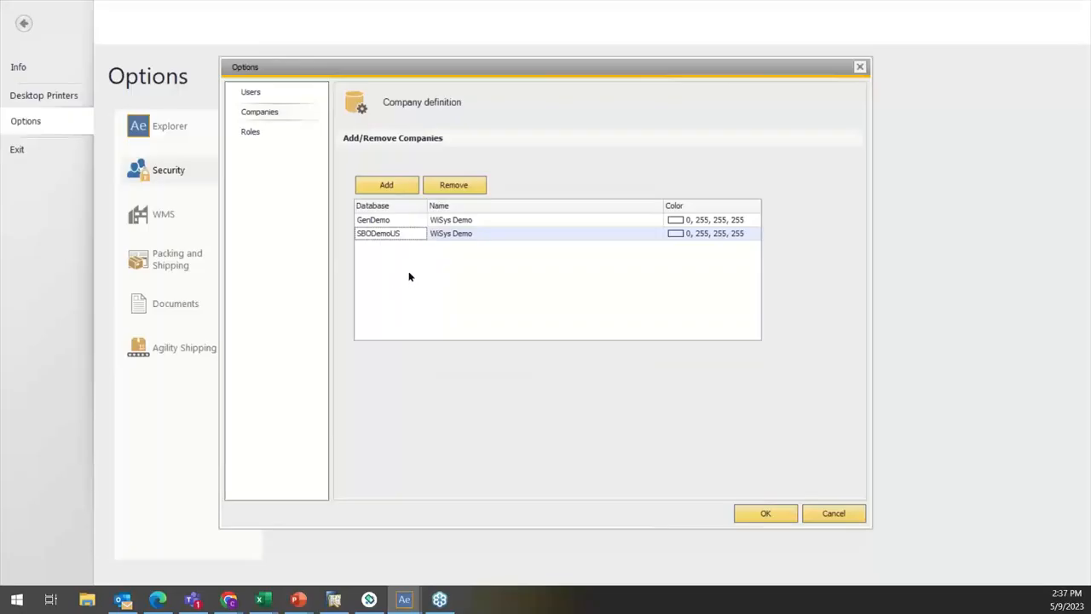
pyautogui.click(675, 236)
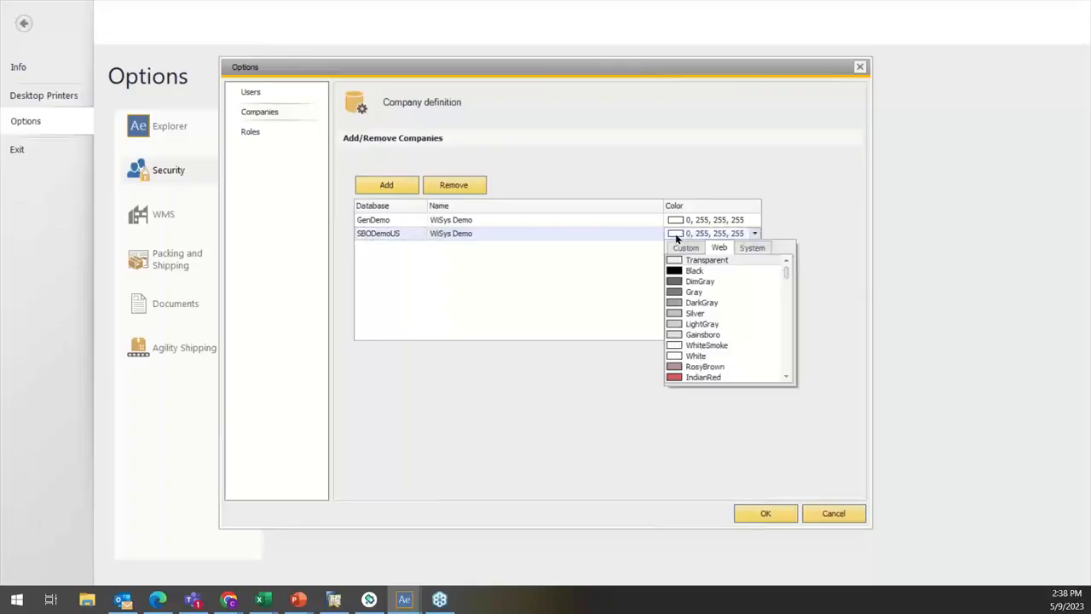
pyautogui.scroll(-20, 707, 294)
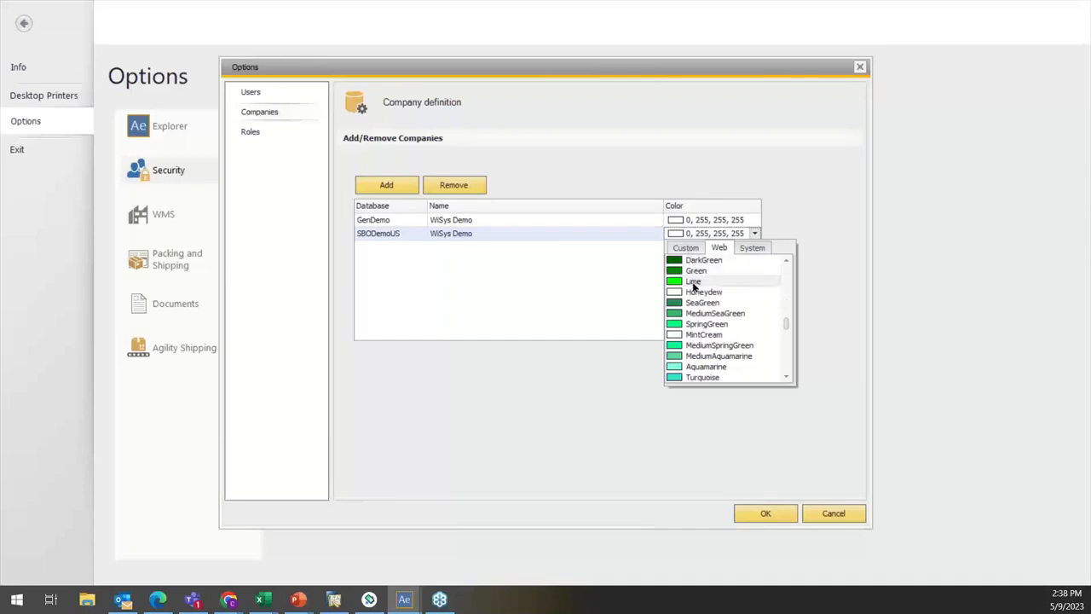
pyautogui.click(692, 283)
# Step: Set the GenDemo company's color to custom red (255, 0, 0), save the company definitions and leave the options
pyautogui.click(691, 221)
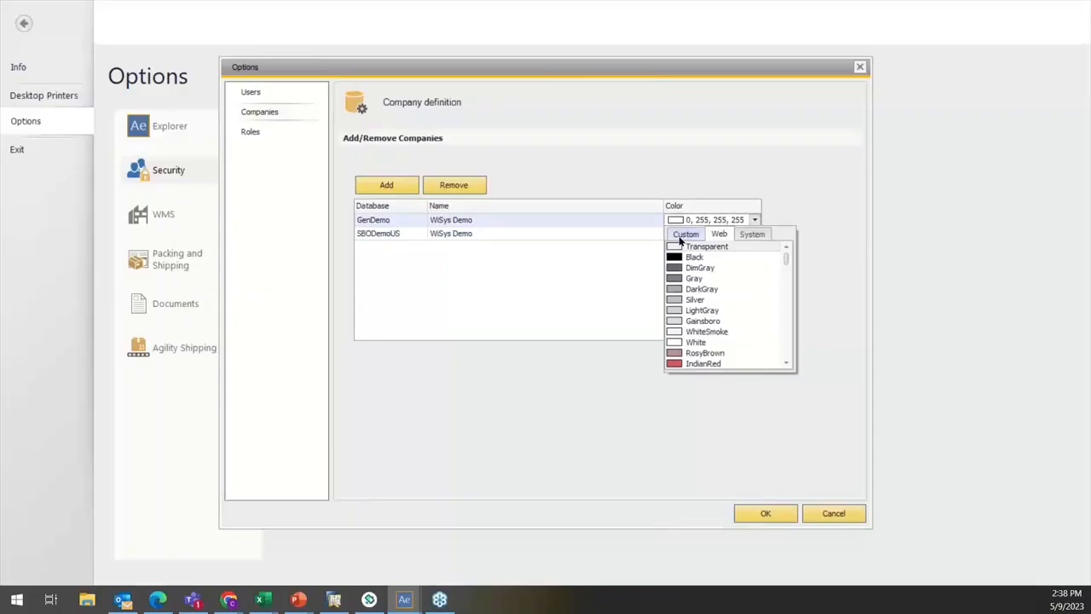
pyautogui.click(679, 238)
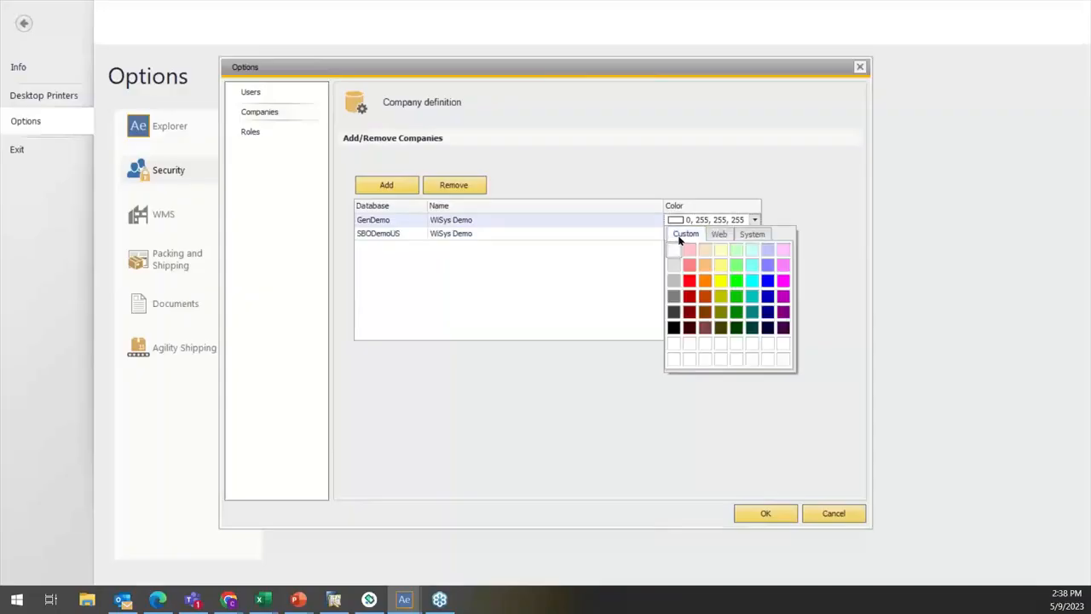
pyautogui.click(688, 284)
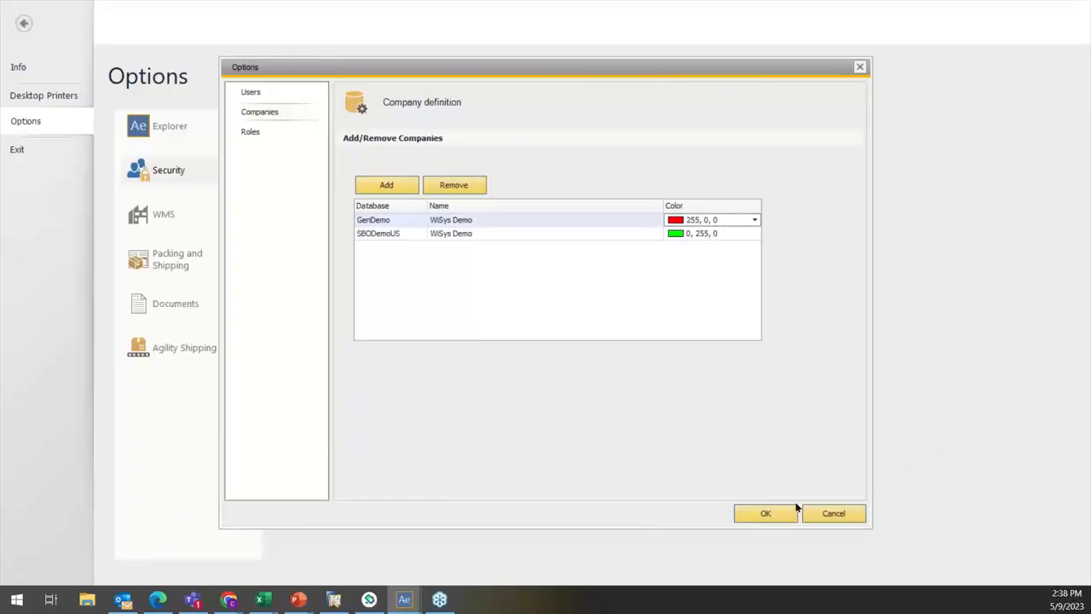
pyautogui.click(766, 513)
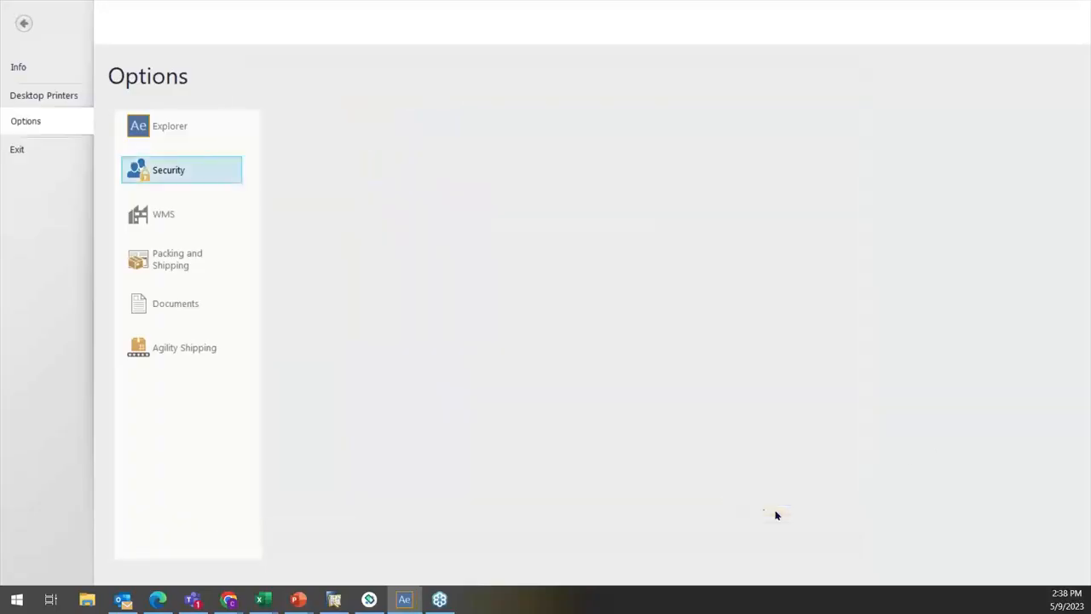
pyautogui.click(23, 25)
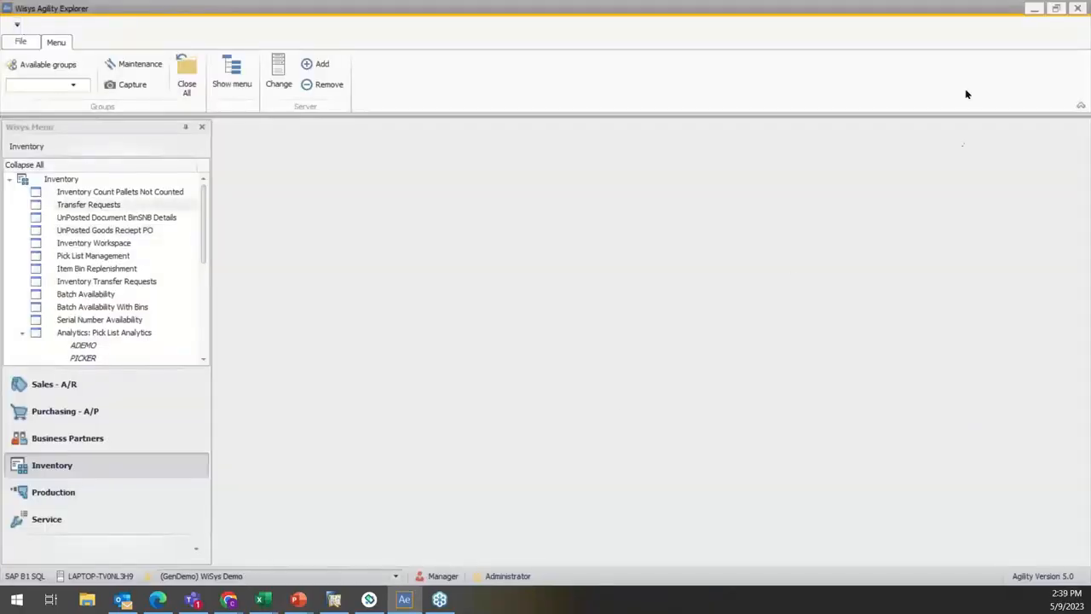
# Step: Restart Wisys Agility Explorer and check the list of companies that can be selected
pyautogui.click(1078, 9)
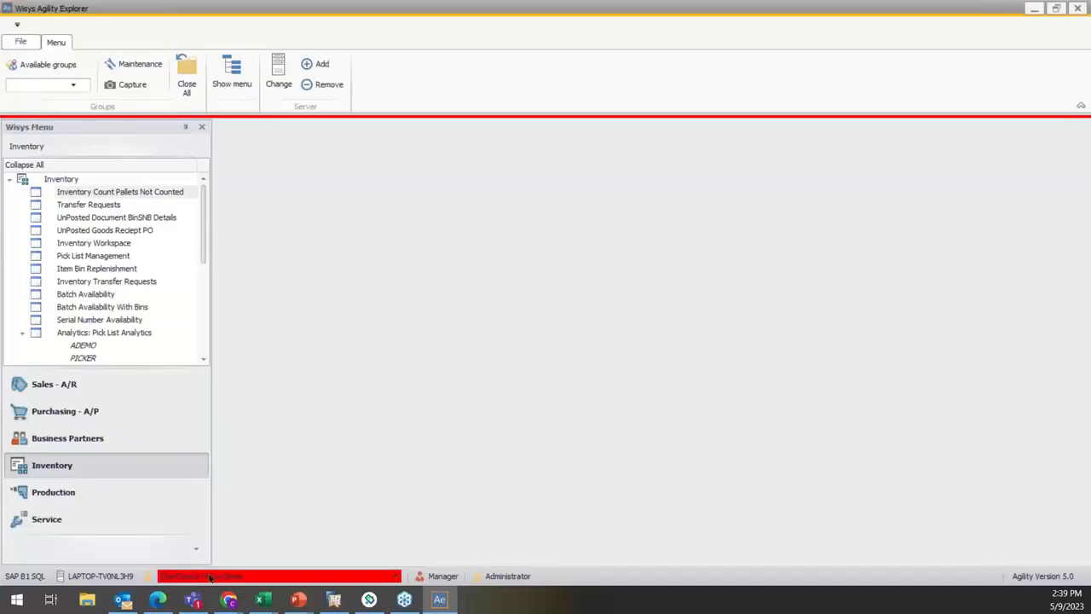
pyautogui.click(211, 578)
pyautogui.click(238, 584)
pyautogui.moveTo(315, 591)
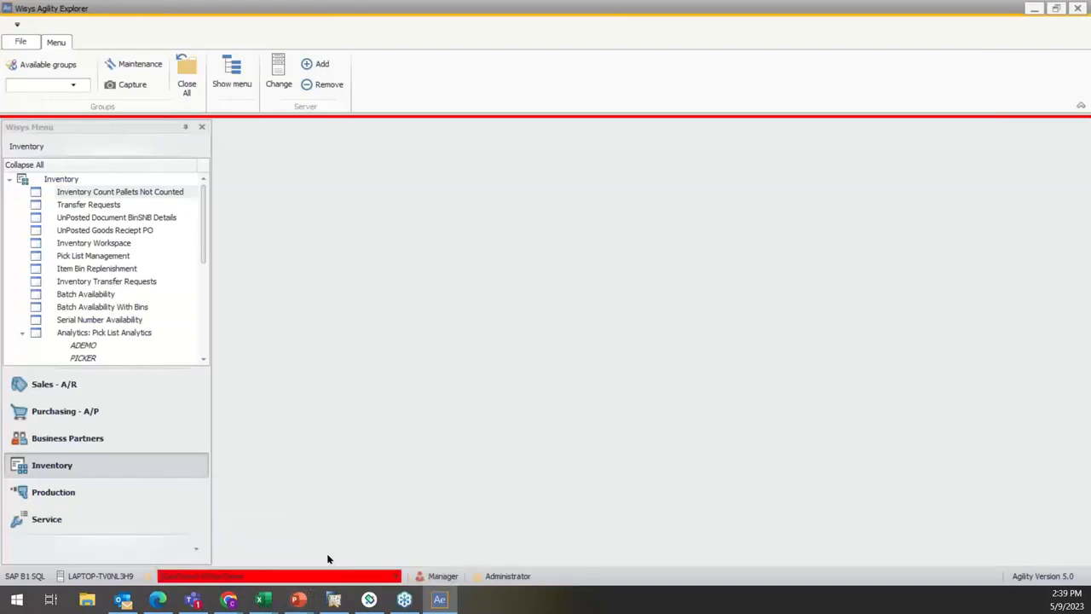
pyautogui.click(396, 577)
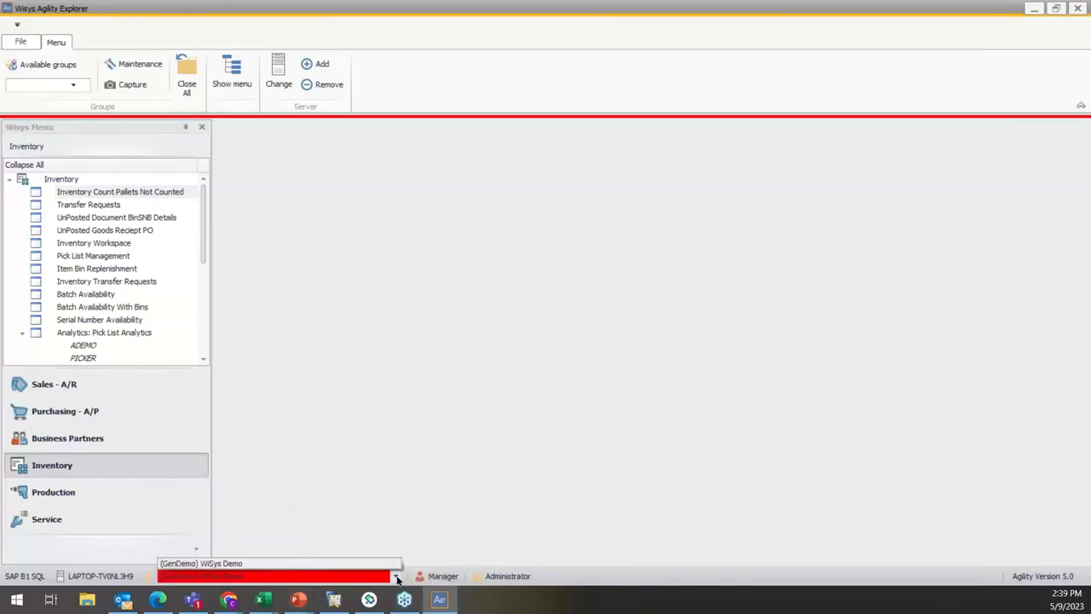
pyautogui.click(424, 409)
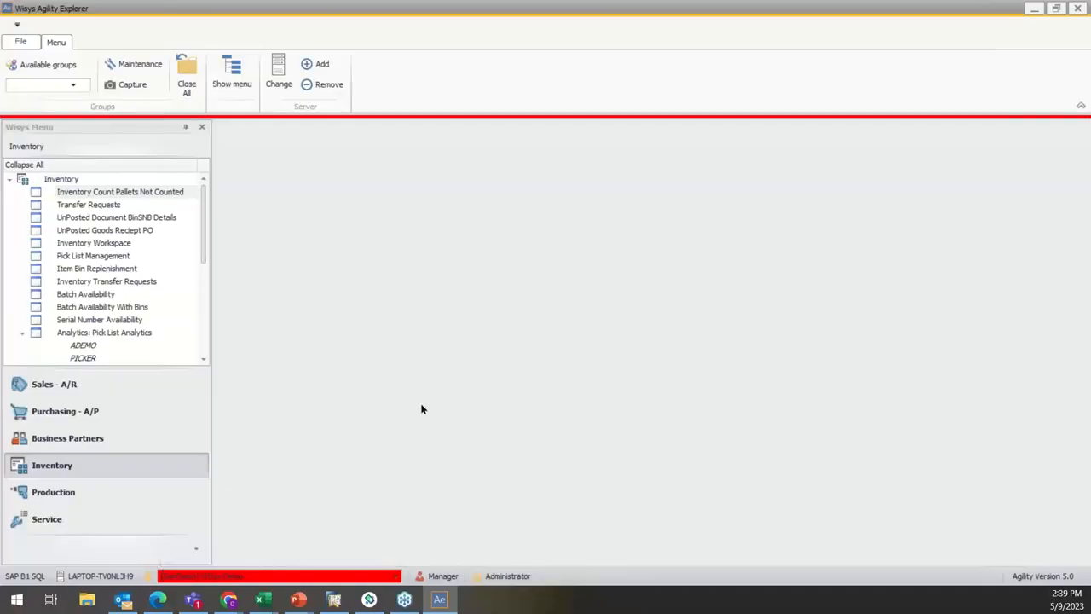
# Step: Grant the Manager user access to the SBODemoUS company in the security options and save the change
pyautogui.click(9, 43)
pyautogui.click(40, 127)
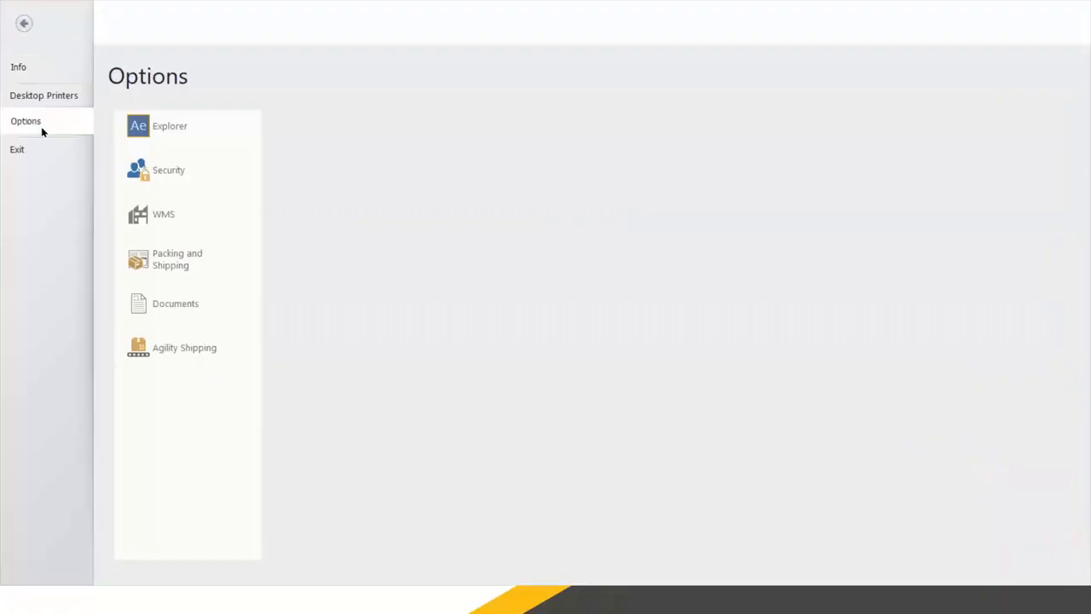
pyautogui.click(159, 174)
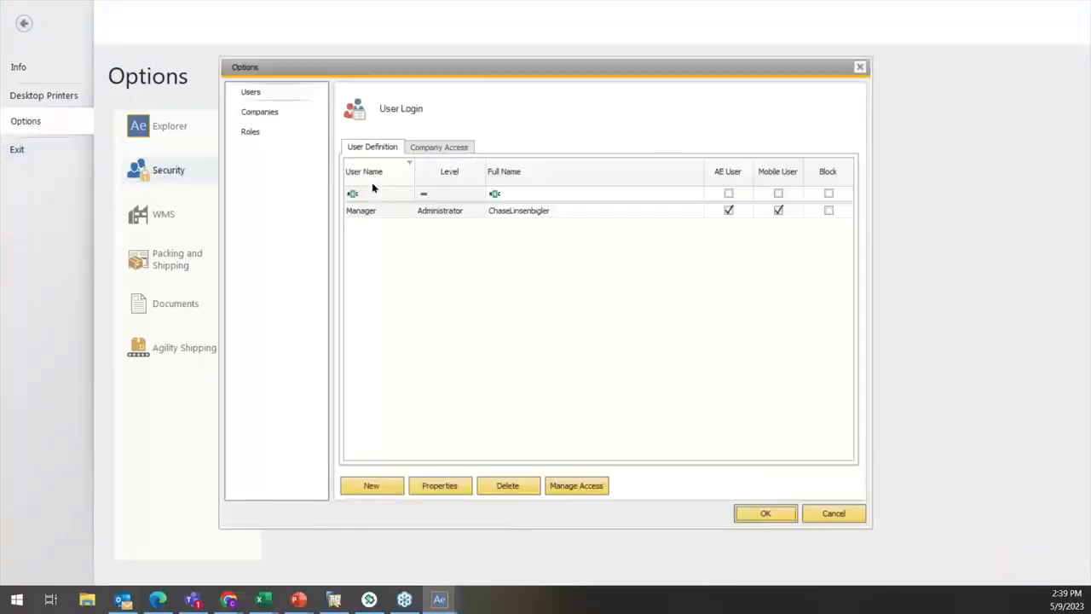
pyautogui.click(287, 114)
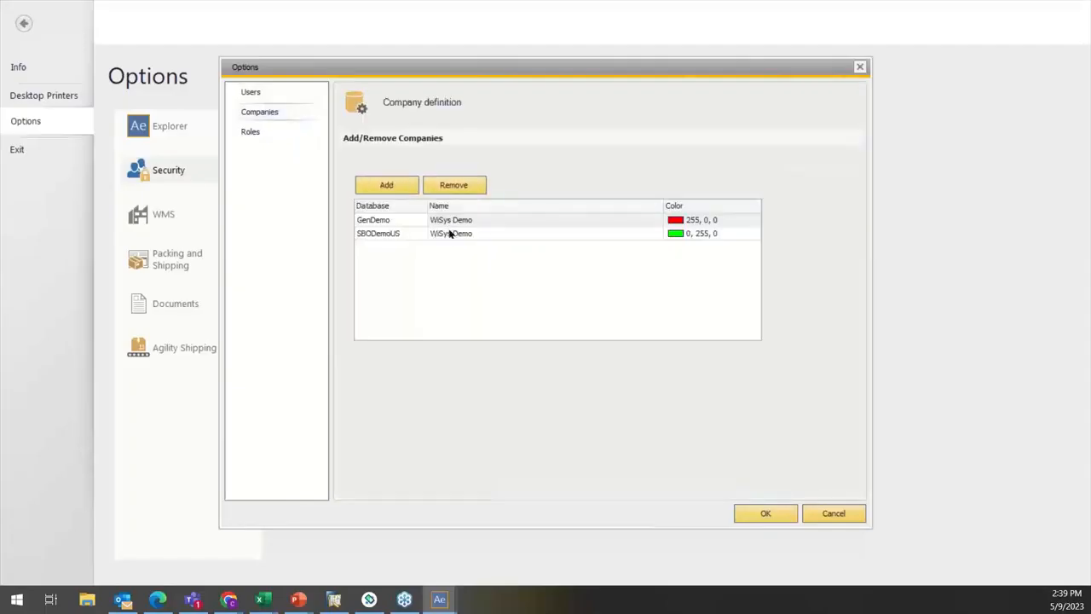
pyautogui.click(276, 96)
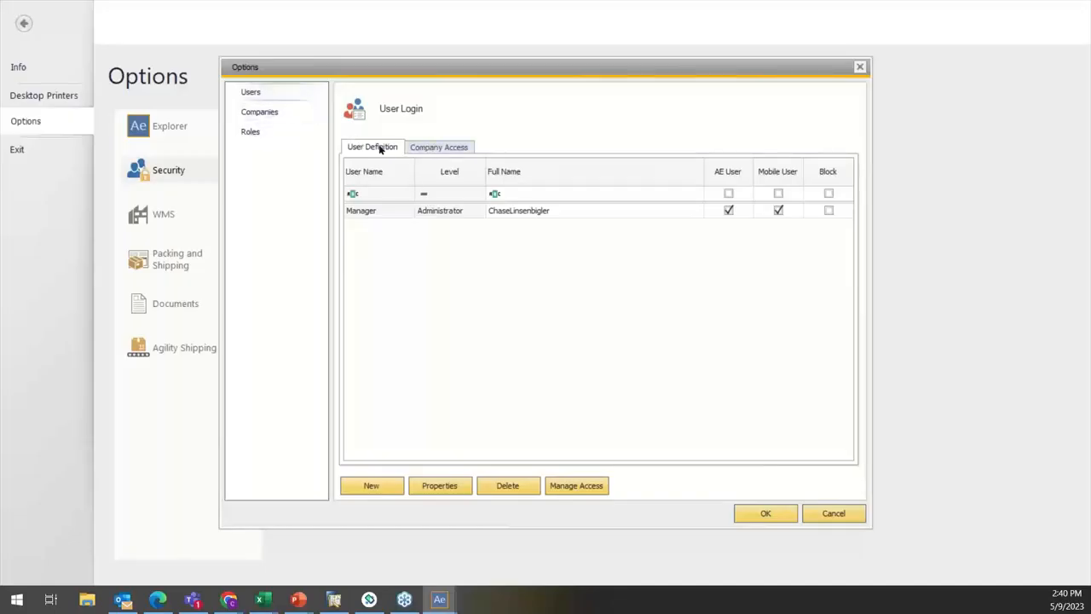
pyautogui.click(414, 149)
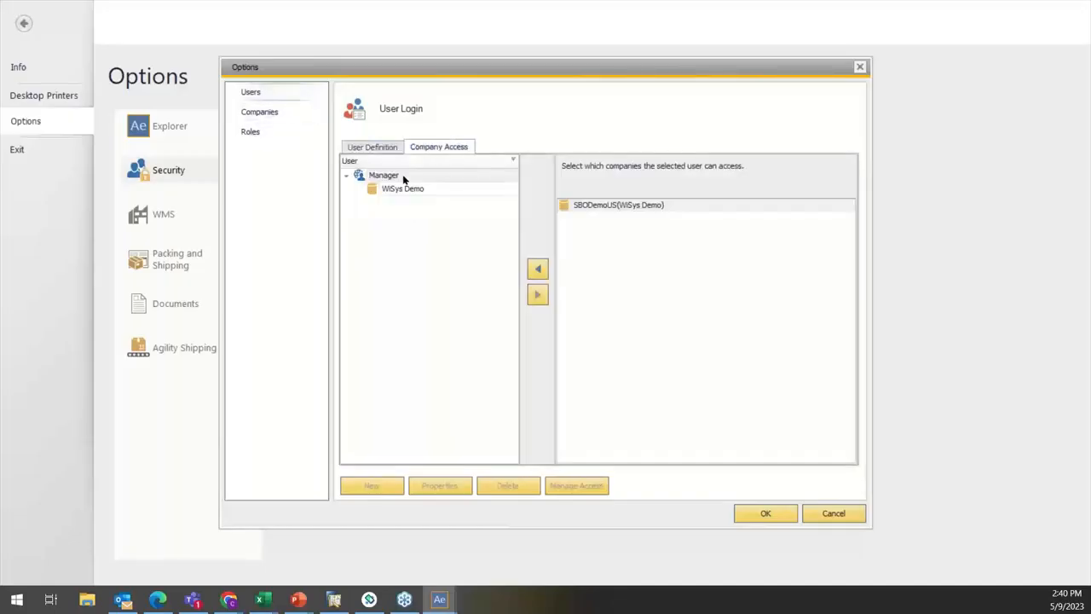
pyautogui.click(394, 175)
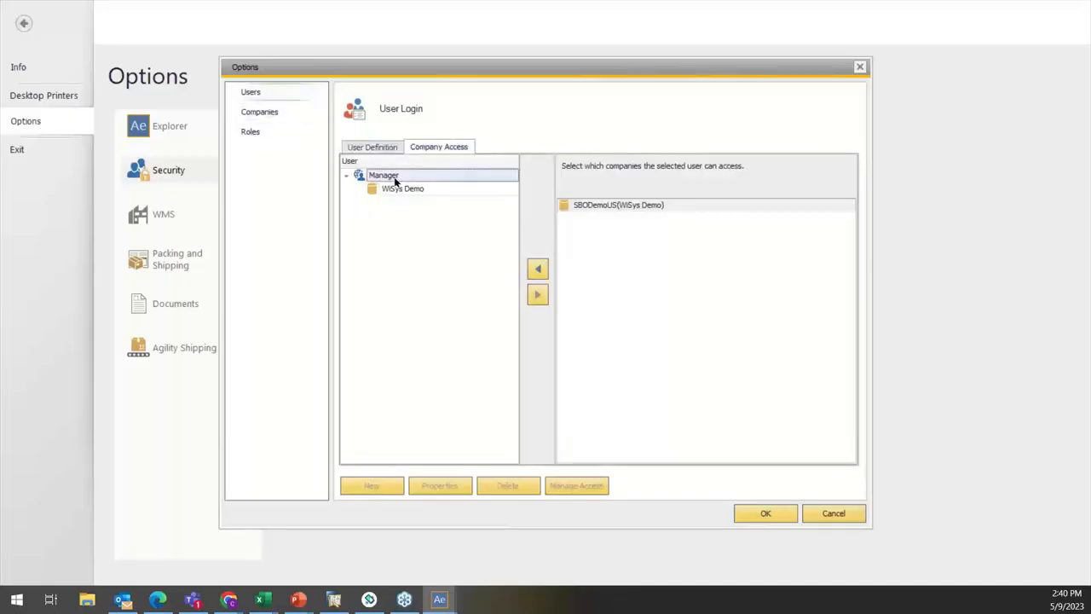
pyautogui.click(539, 269)
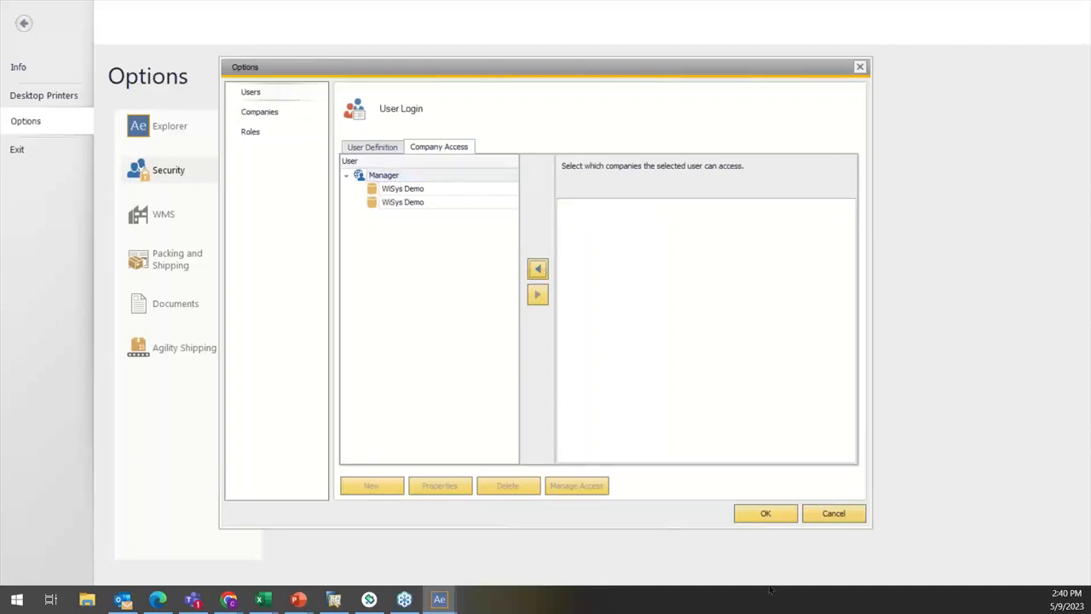
pyautogui.click(780, 515)
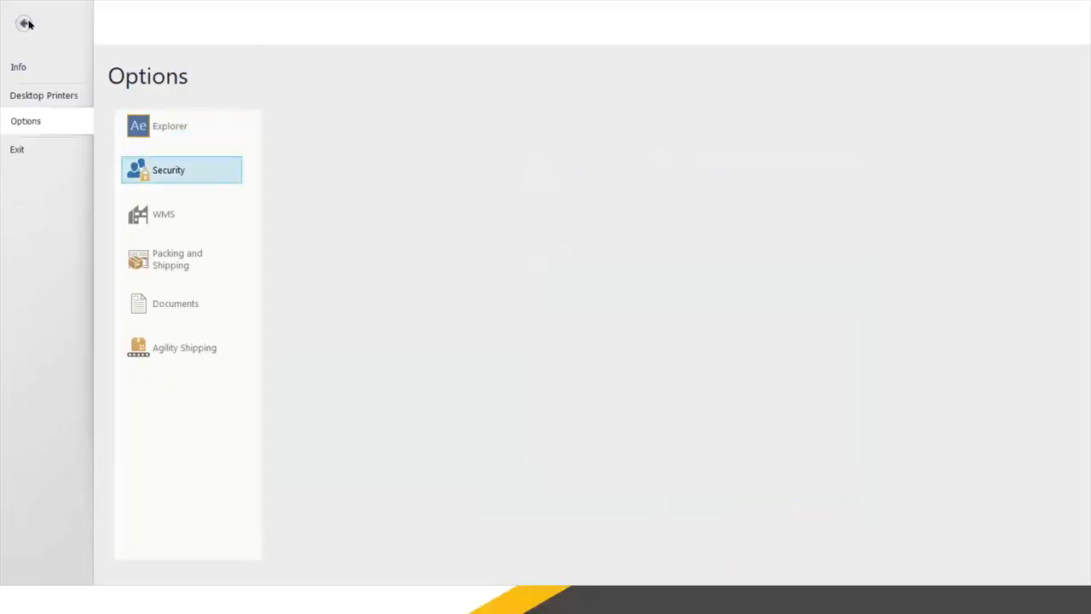
pyautogui.click(24, 23)
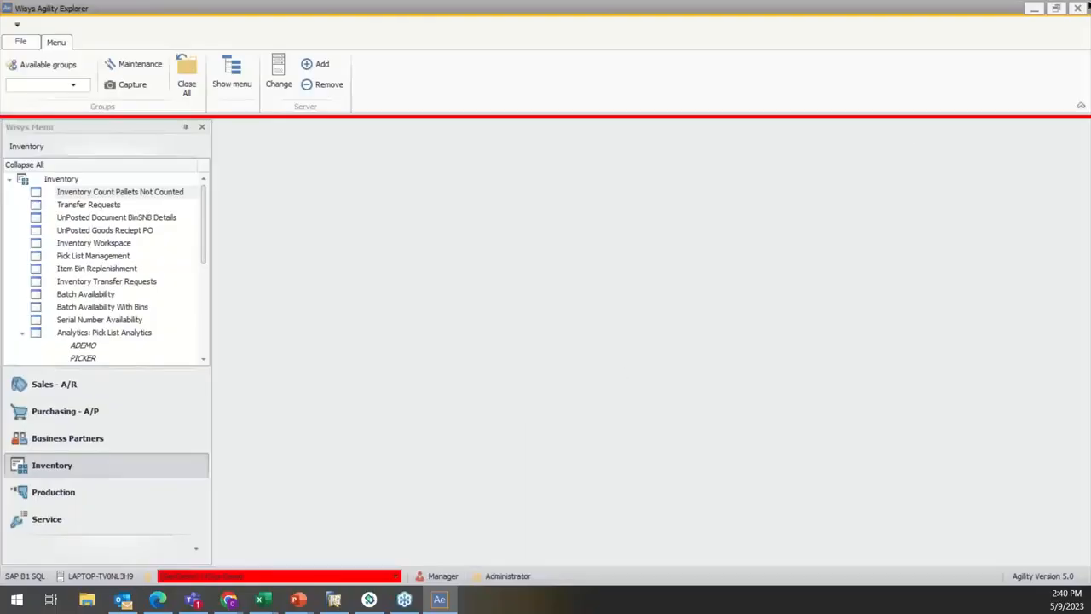
# Step: Restart Wisys Agility Explorer and switch the active company to SBODemoUS and back to GenDemo
pyautogui.click(1078, 9)
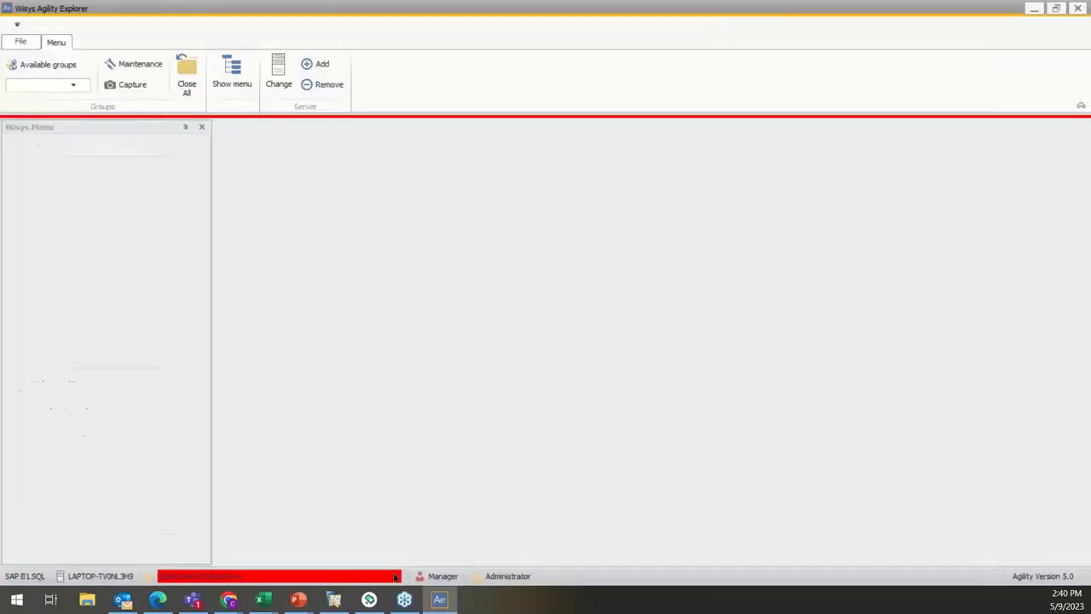
pyautogui.click(380, 572)
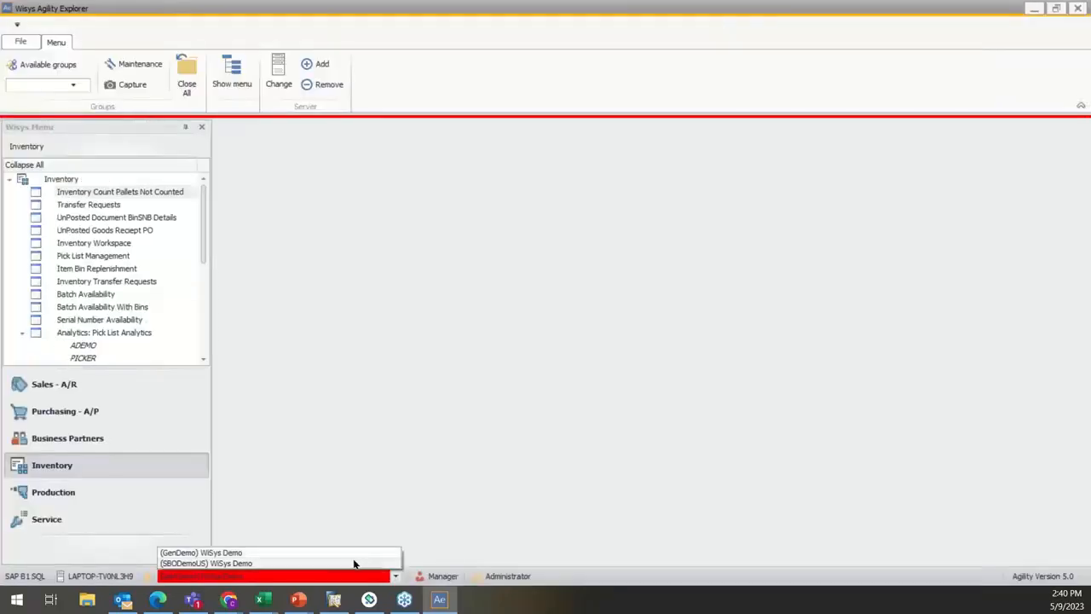
pyautogui.click(353, 564)
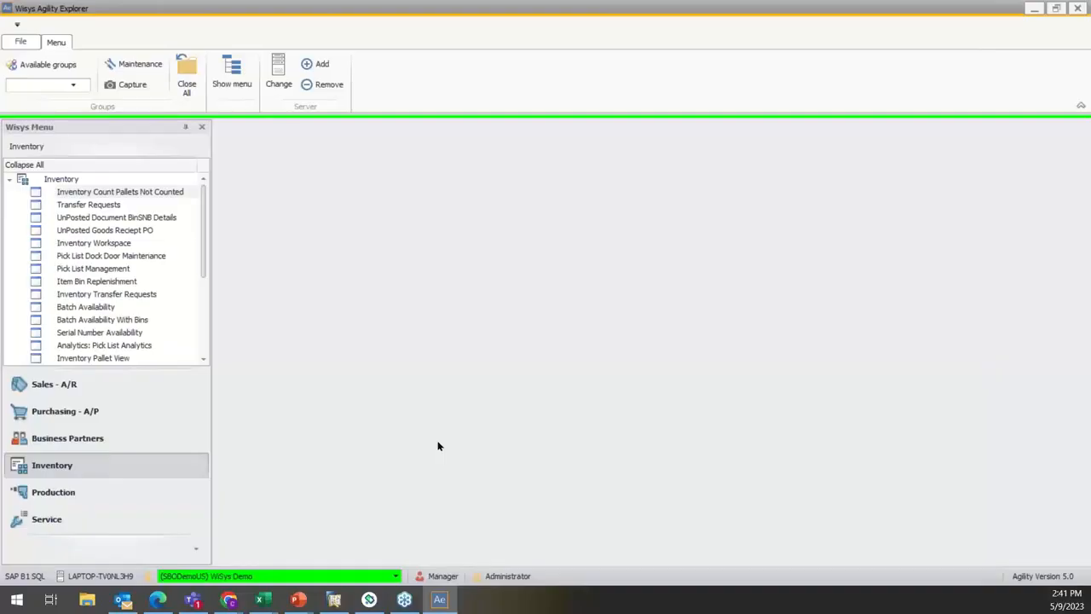
pyautogui.click(395, 578)
pyautogui.click(341, 553)
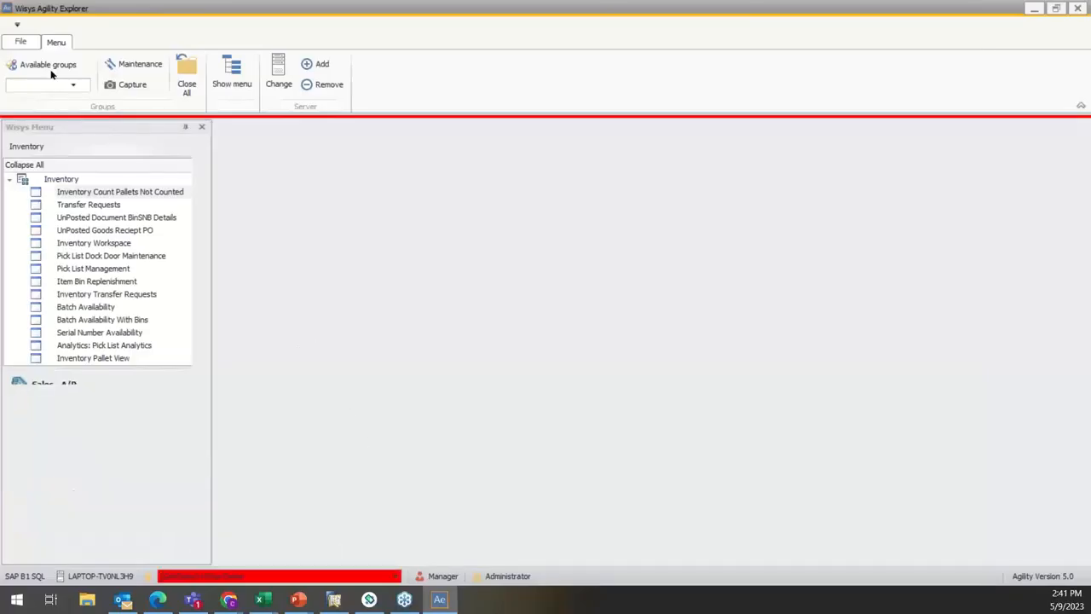
# Step: Review the company access assigned to the Manager user in the security options and return to the user definitions
pyautogui.click(20, 41)
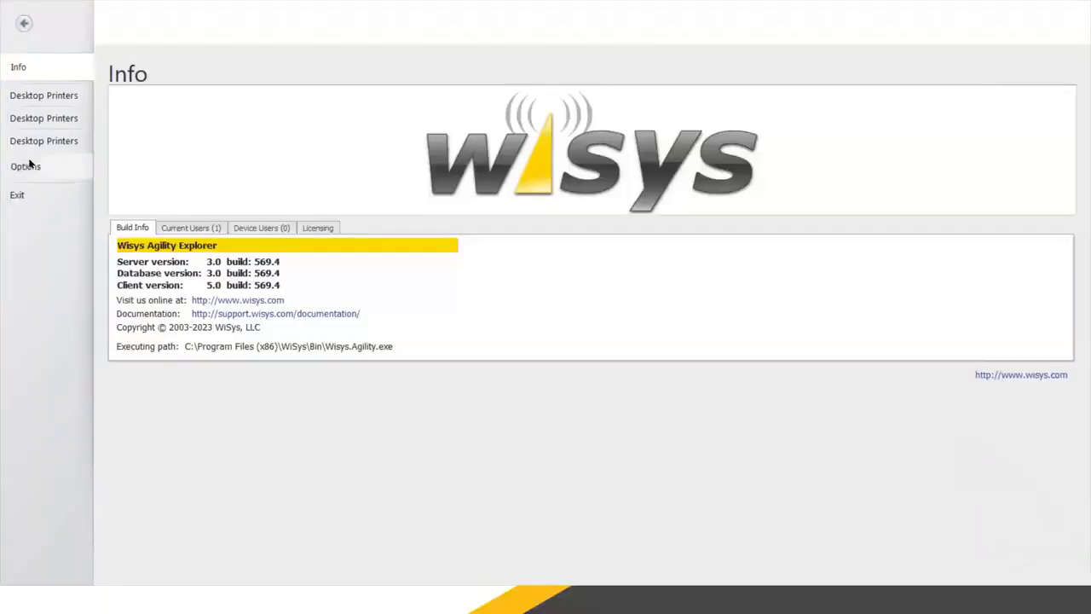
pyautogui.click(29, 166)
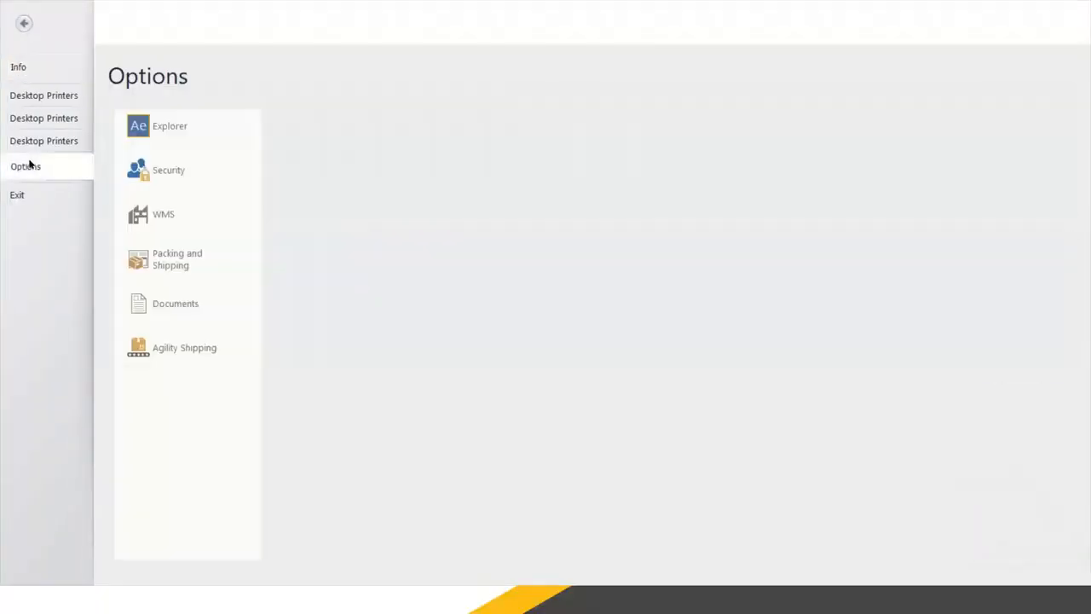
pyautogui.click(134, 170)
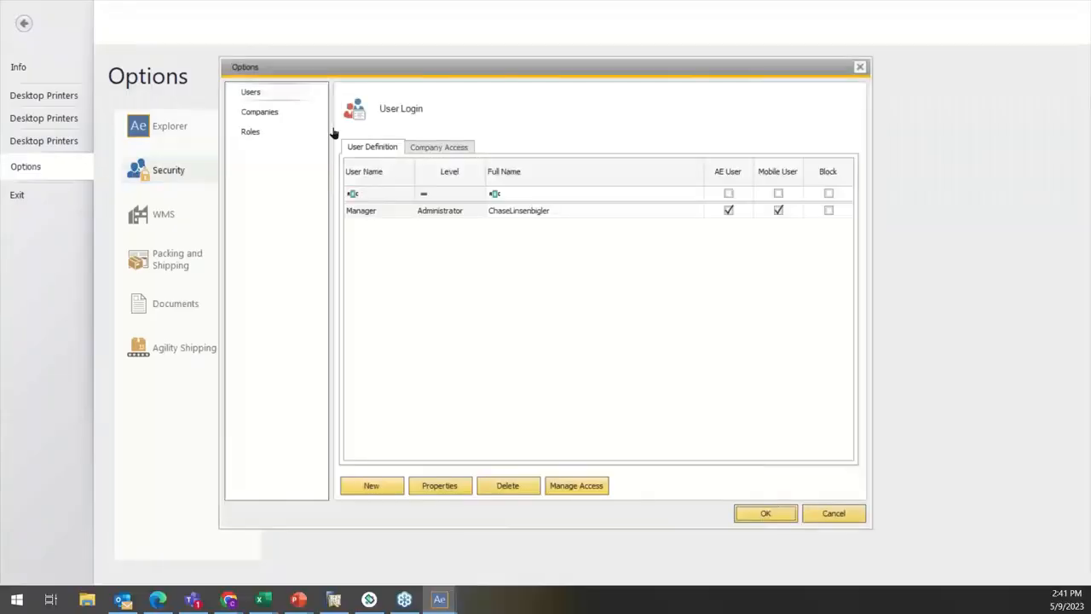
pyautogui.click(288, 112)
pyautogui.click(271, 94)
pyautogui.click(431, 147)
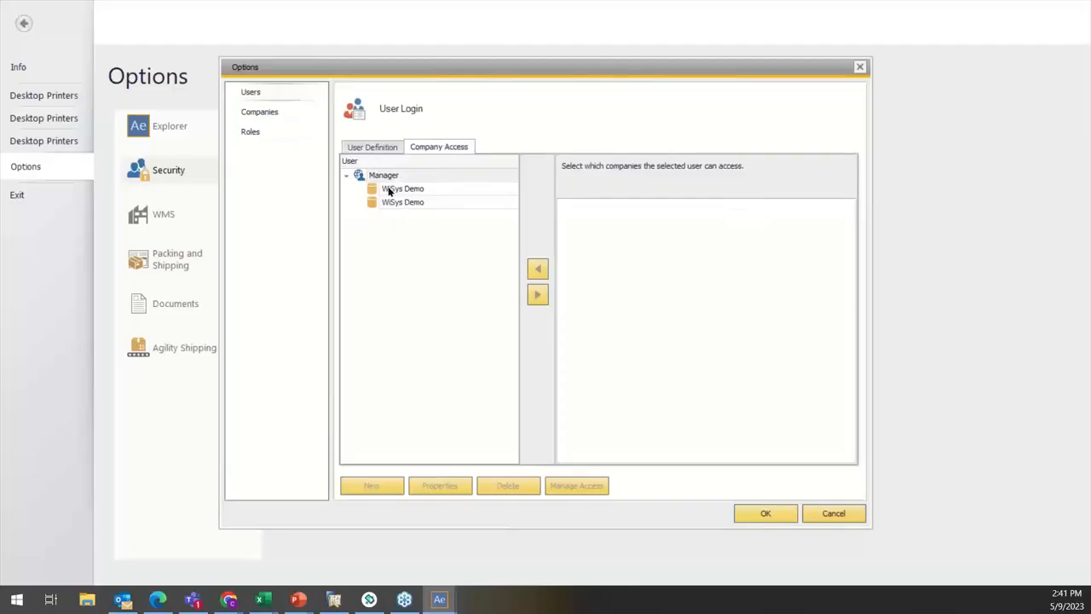
pyautogui.click(376, 146)
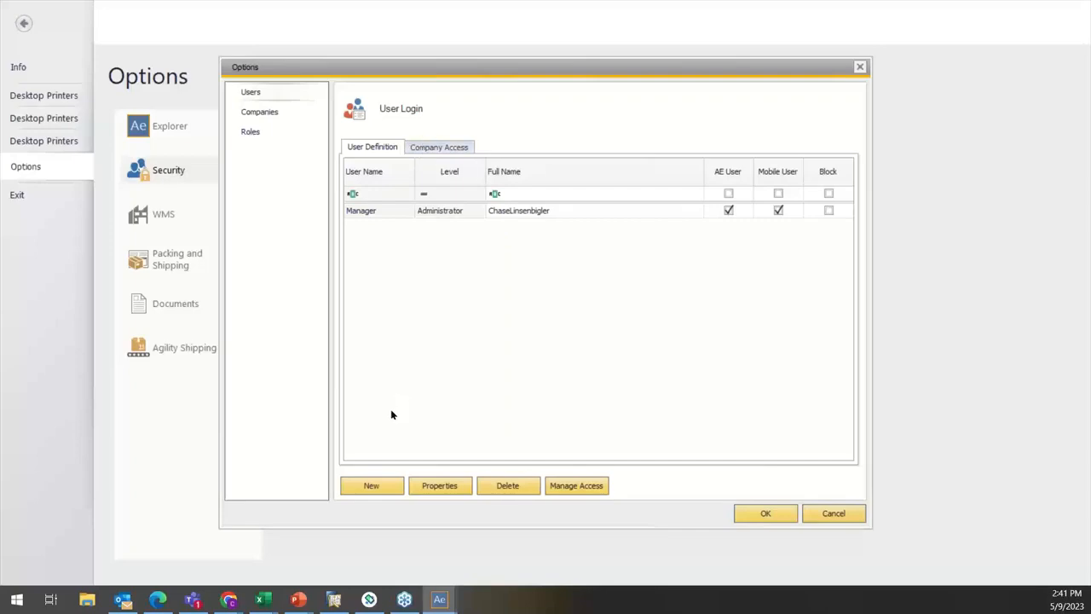
# Step: Create a new user, choose the user name from the lookup of existing users and enter the user's full name
pyautogui.click(371, 486)
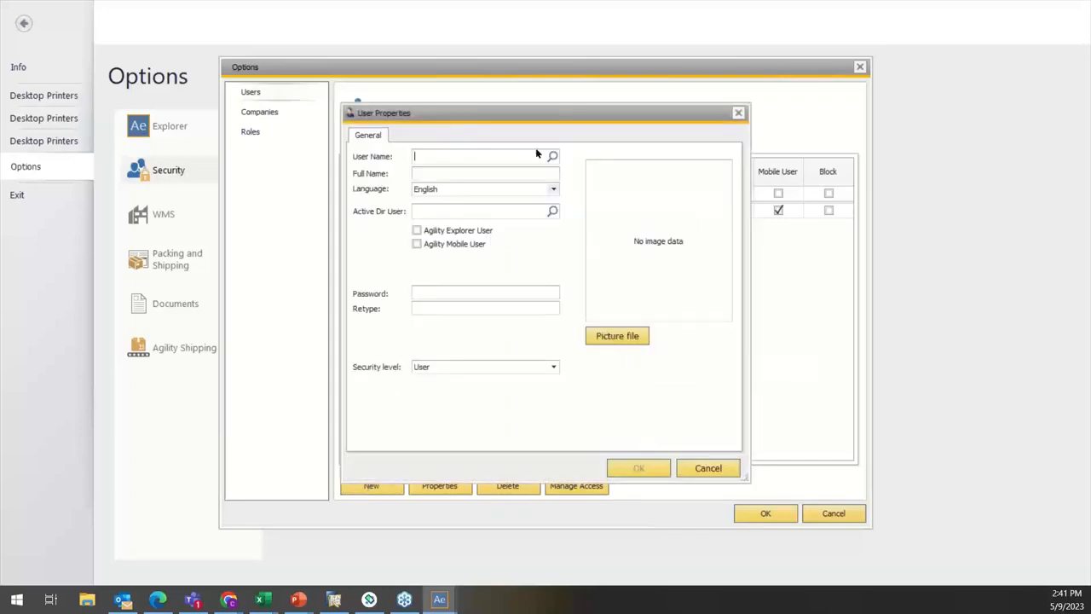
pyautogui.click(552, 158)
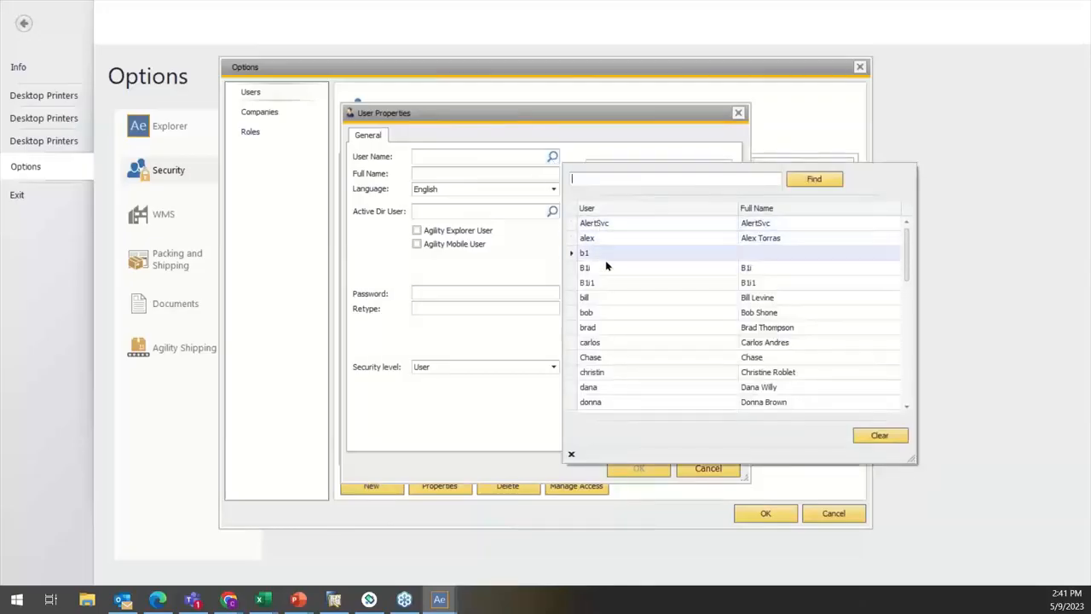
pyautogui.scroll(-4, 628, 325)
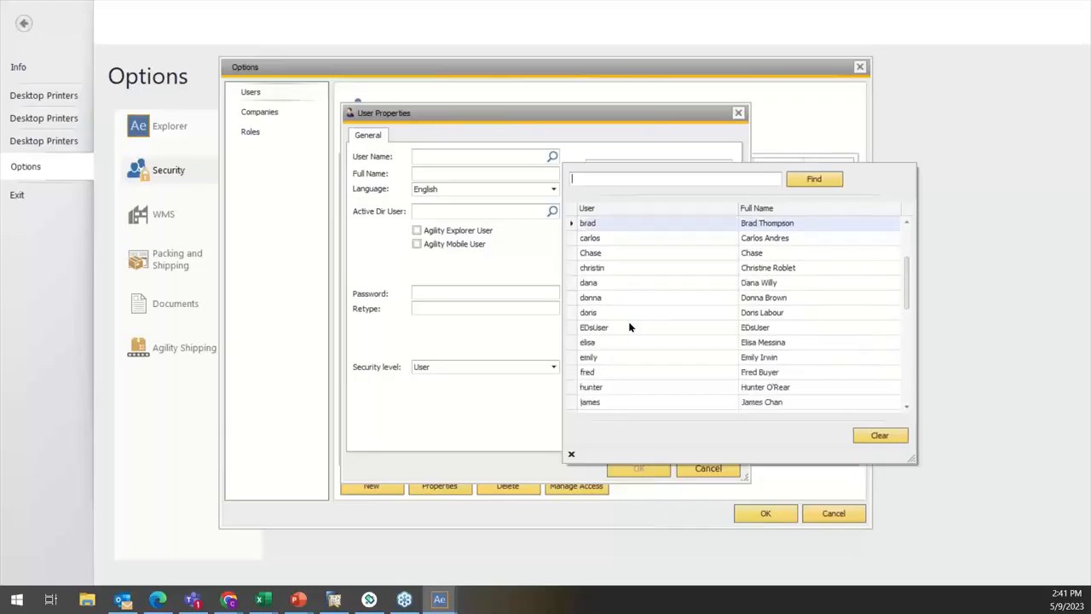
pyautogui.scroll(3, 620, 320)
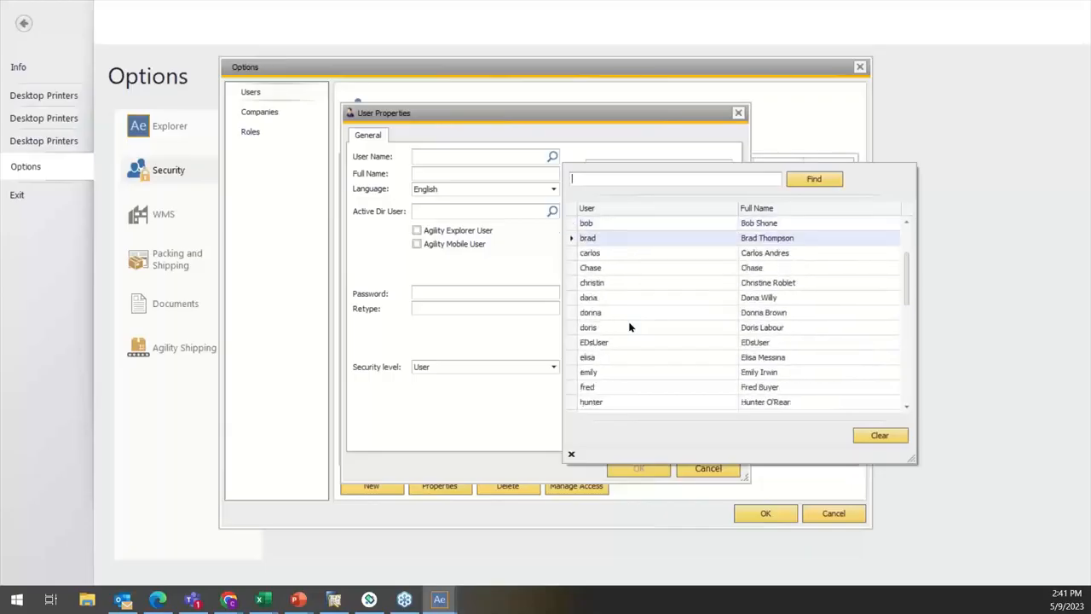
pyautogui.click(604, 300)
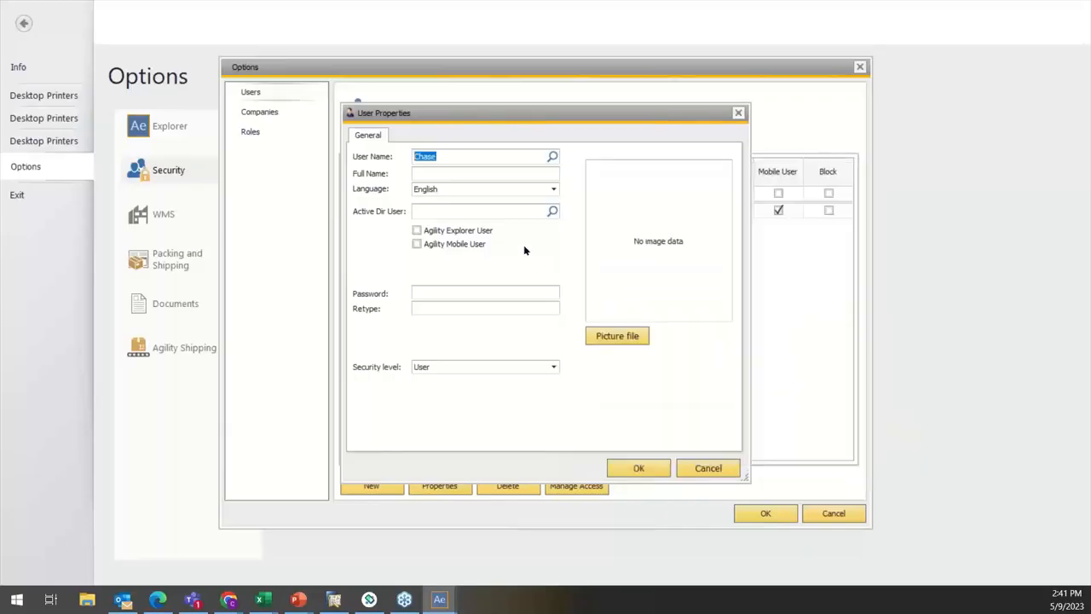
pyautogui.click(465, 213)
pyautogui.click(459, 174)
pyautogui.write('L')
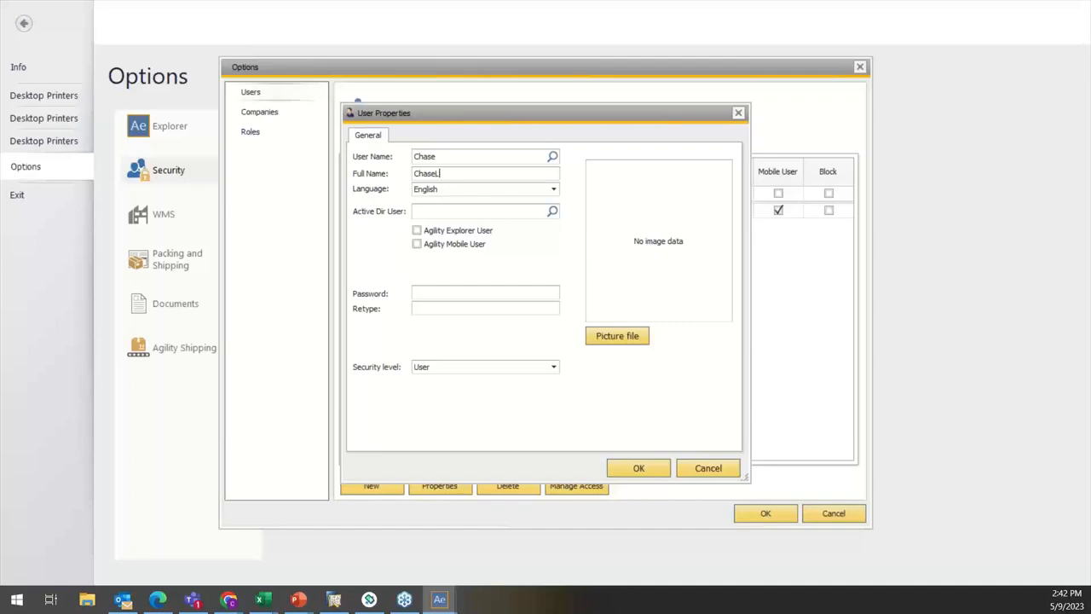
# Step: Check the Active Directory lookup without assigning an entry, and enable the new user as Agility Explorer User and Agility Mobile User
pyautogui.click(445, 210)
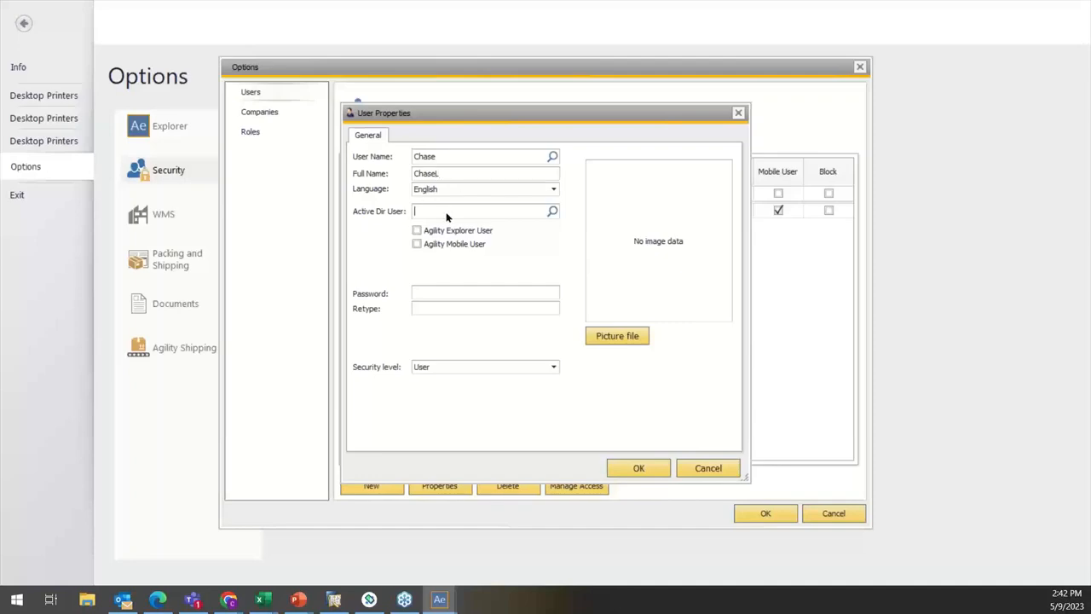
pyautogui.click(552, 212)
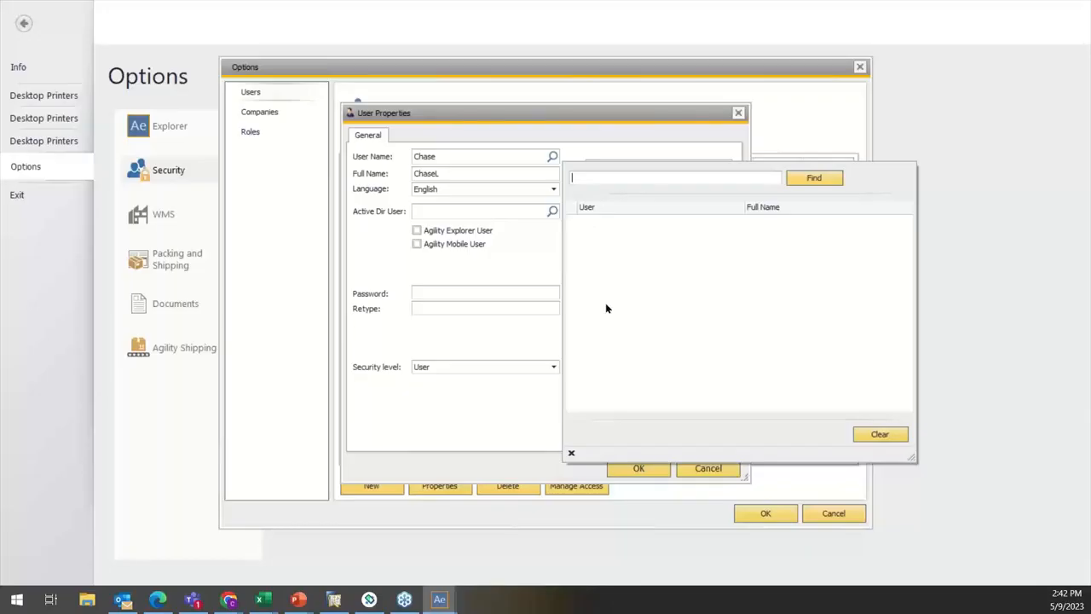
pyautogui.click(572, 453)
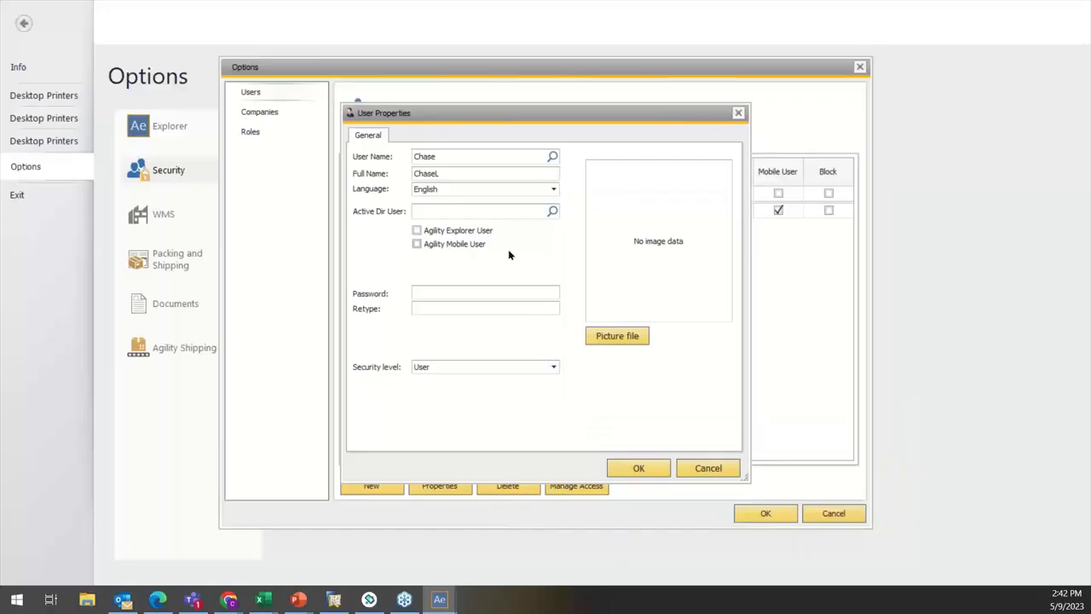
pyautogui.click(448, 231)
pyautogui.click(445, 245)
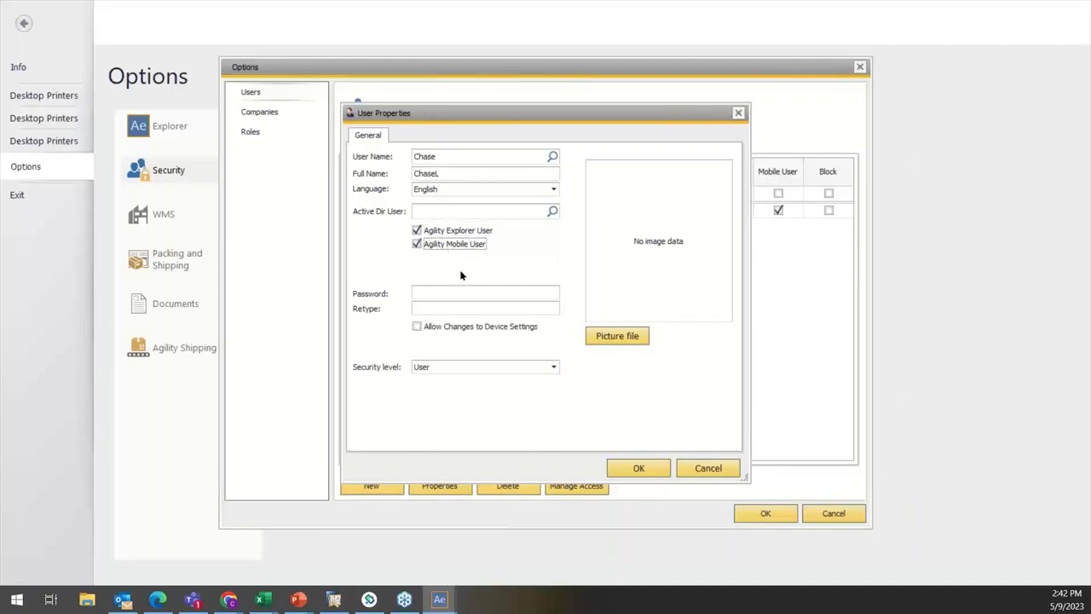
# Step: Enter and retype the new user's password, set the security level to User and confirm the user properties
pyautogui.click(482, 291)
pyautogui.write('*****')
pyautogui.click(428, 311)
pyautogui.write('*****')
pyautogui.click(459, 369)
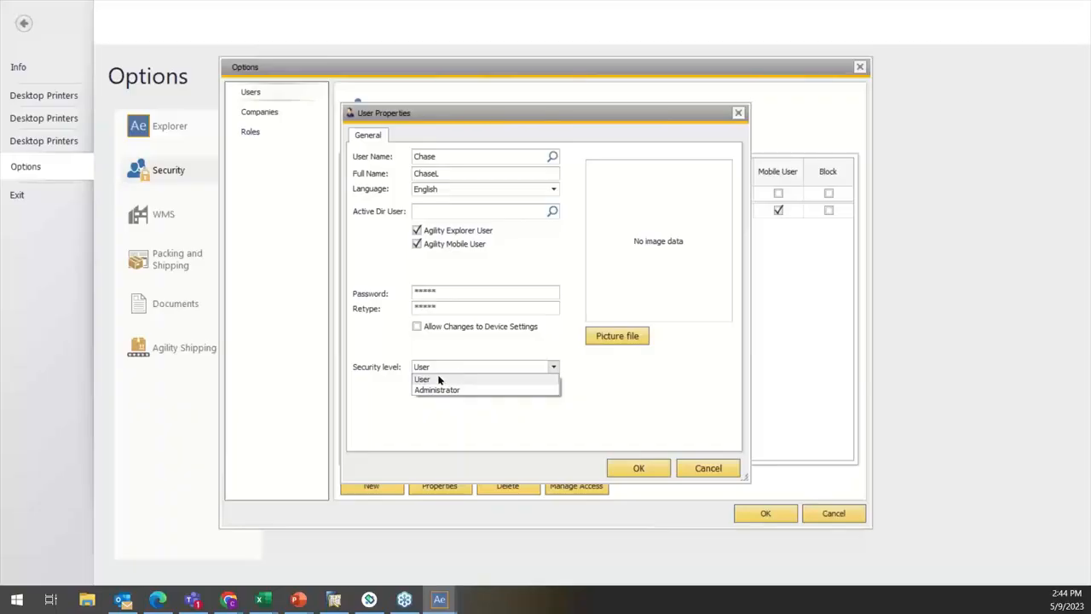
pyautogui.click(439, 380)
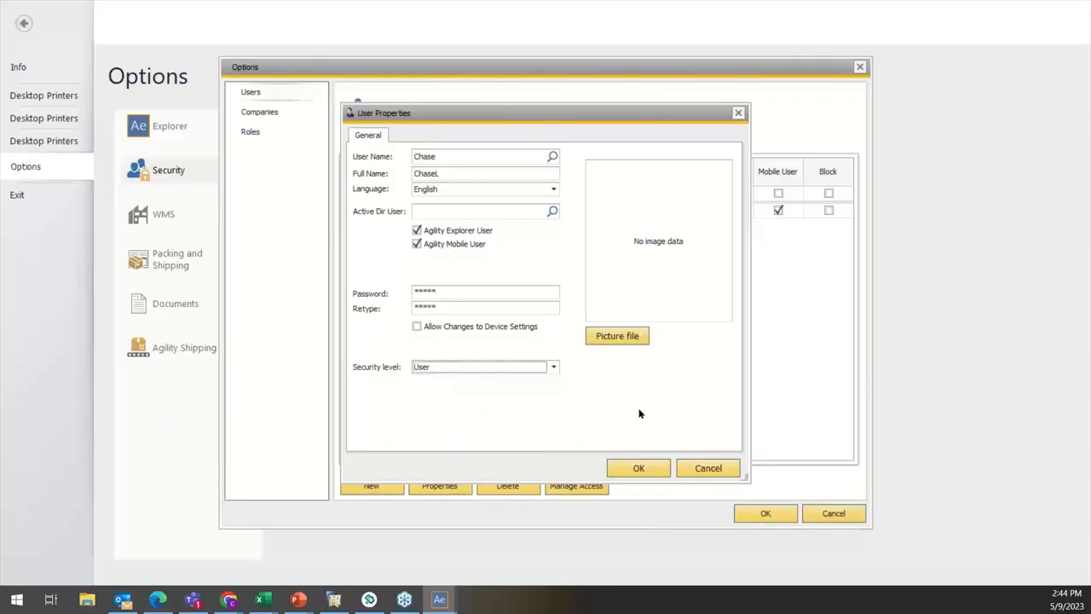
pyautogui.click(635, 472)
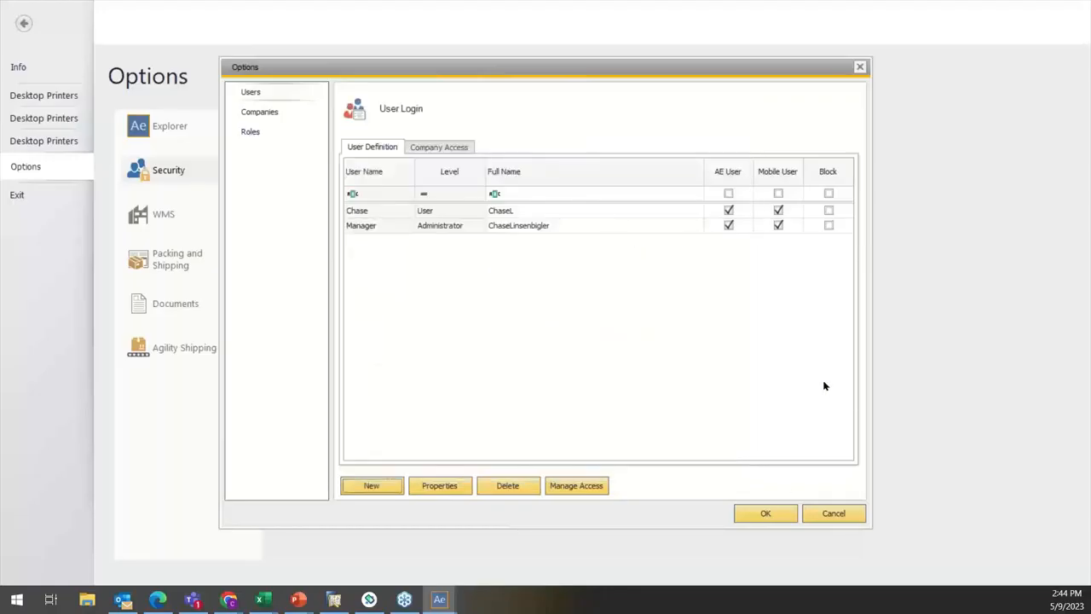
# Step: Grant the new user access to the GenDemo company, save the change and leave the options
pyautogui.click(363, 213)
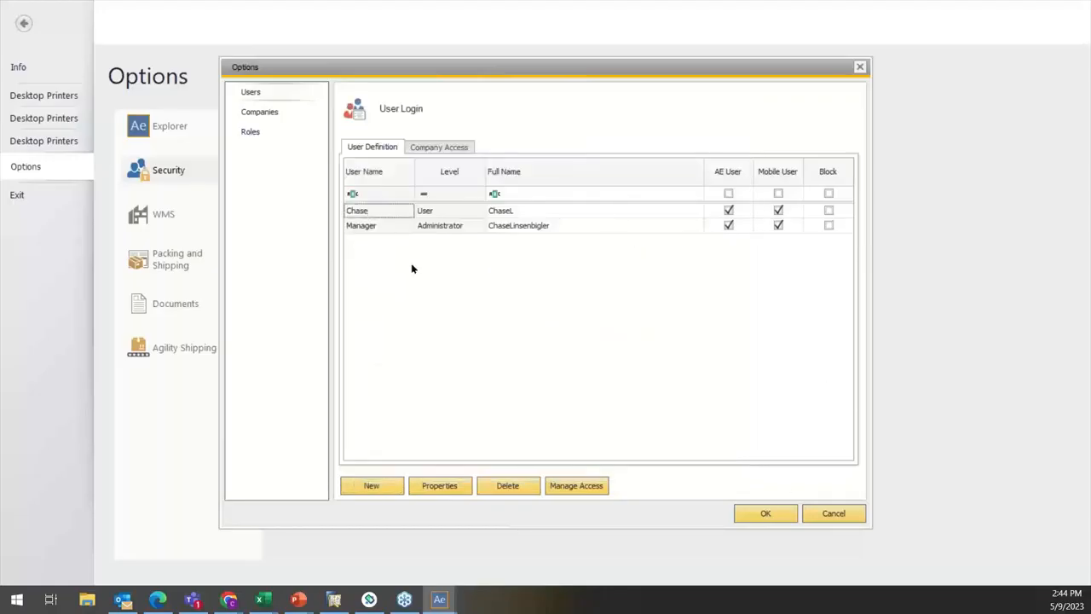
pyautogui.click(445, 148)
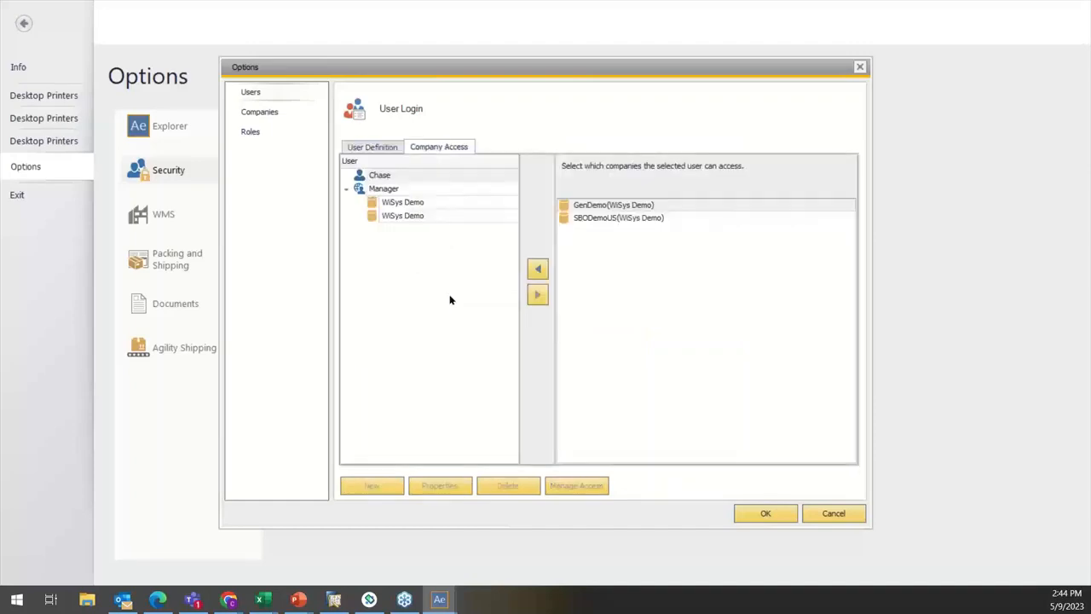
pyautogui.click(391, 176)
pyautogui.click(610, 207)
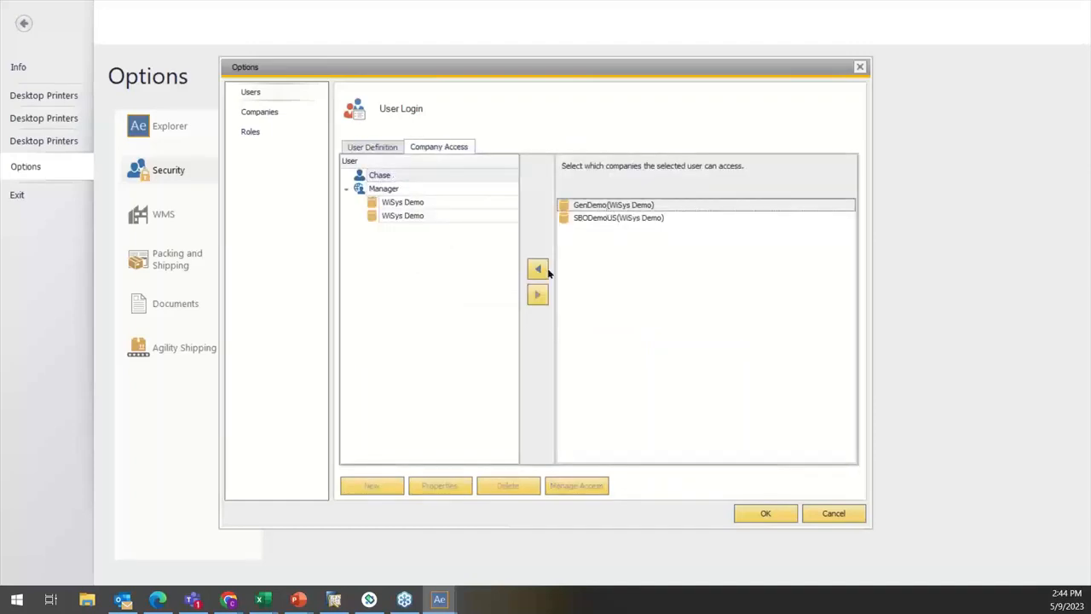
pyautogui.click(539, 272)
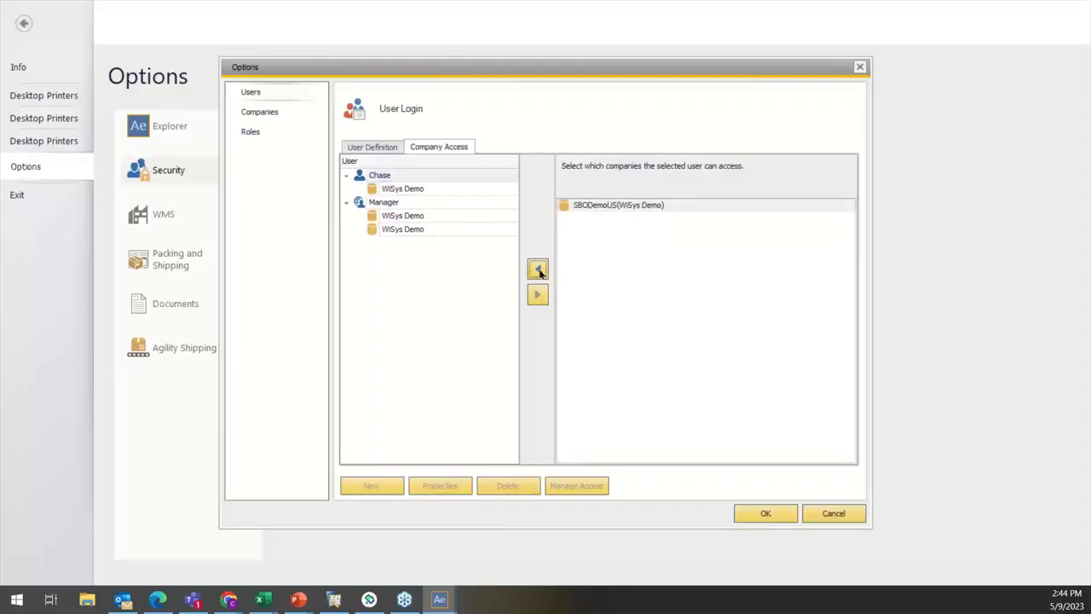
pyautogui.click(439, 177)
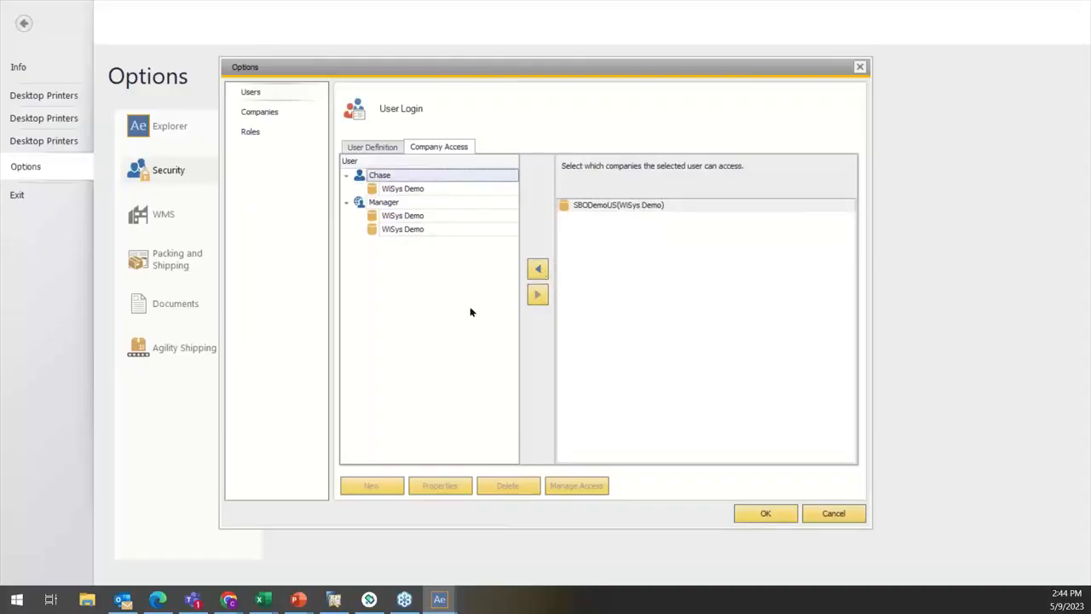
pyautogui.click(766, 513)
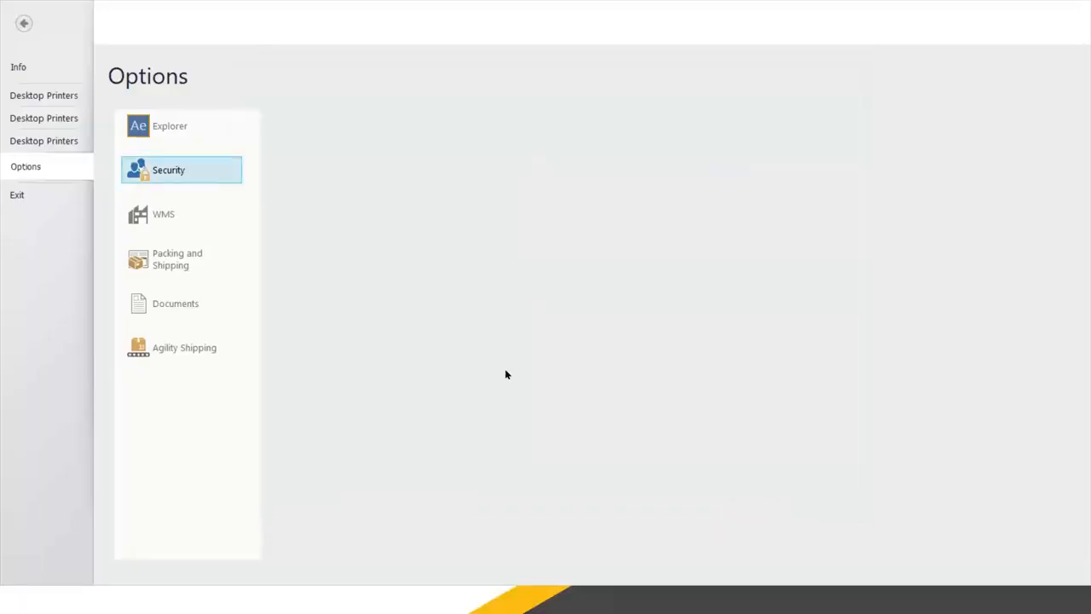
pyautogui.click(24, 23)
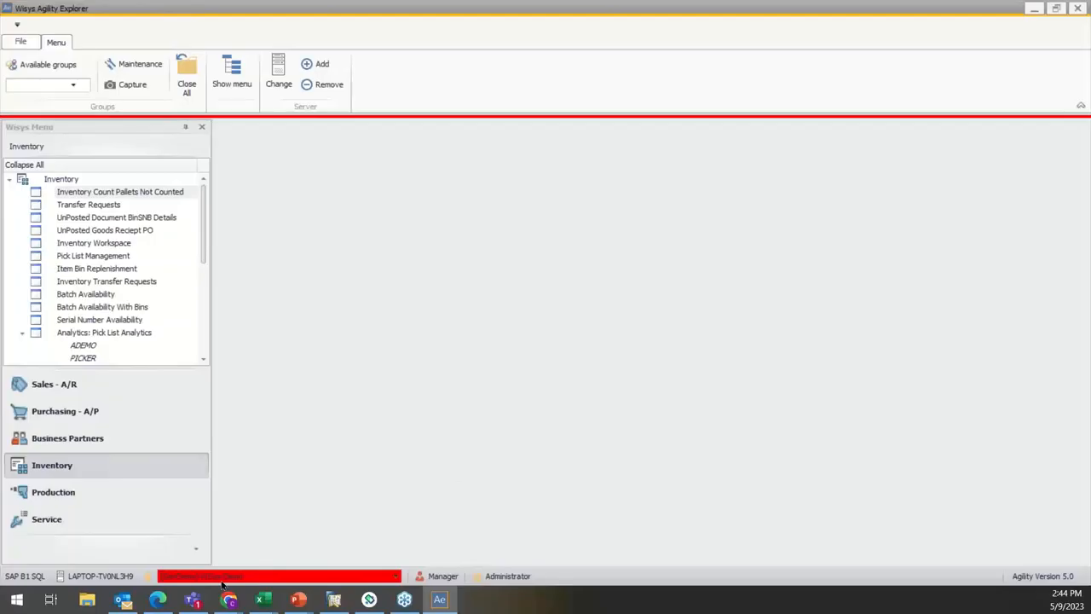
# Step: Switch the current user to the newly created user with the User security level
pyautogui.click(427, 578)
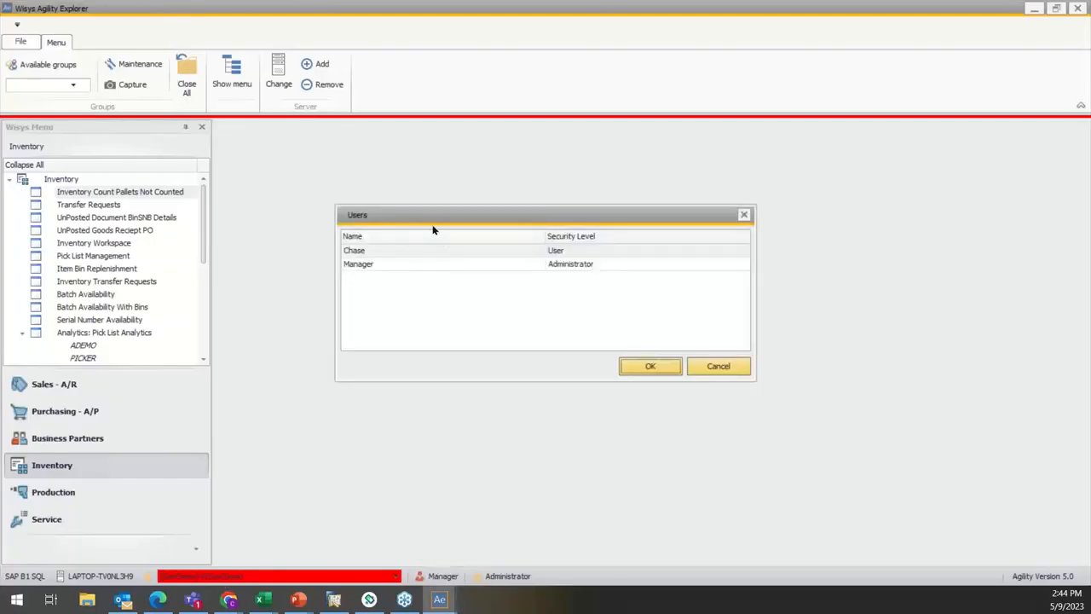
pyautogui.click(414, 250)
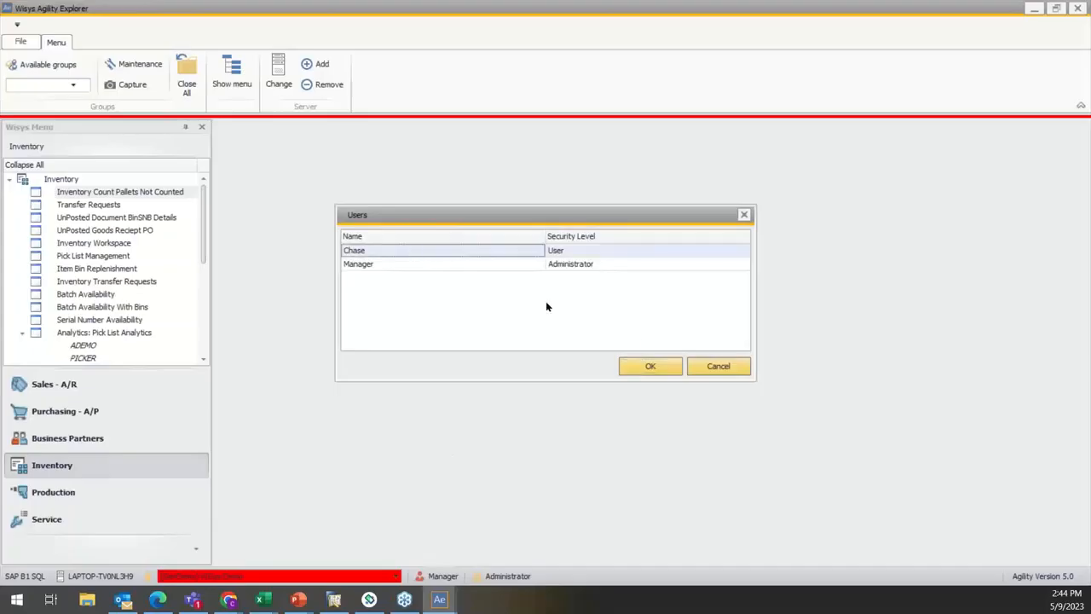
pyautogui.click(657, 364)
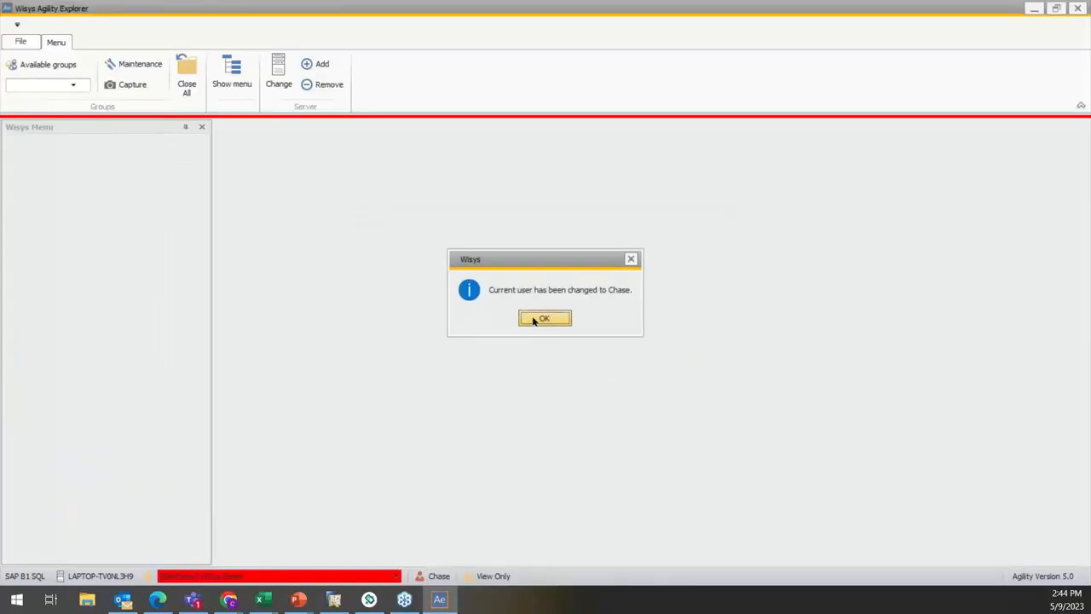
pyautogui.click(529, 320)
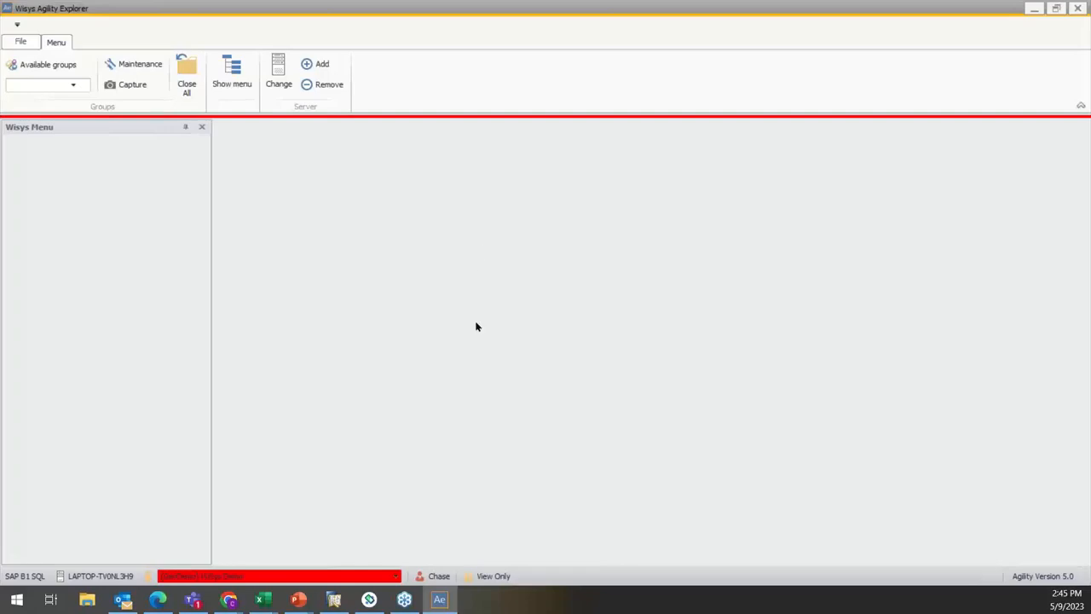
# Step: Switch the current user back to the Manager administrator
pyautogui.click(430, 576)
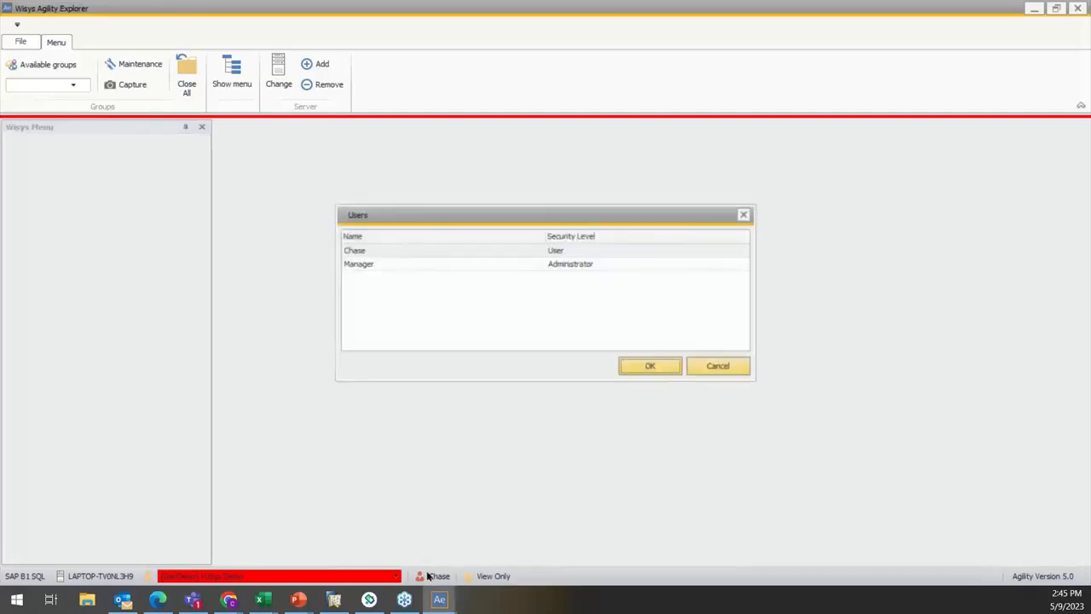
pyautogui.click(374, 268)
pyautogui.click(652, 368)
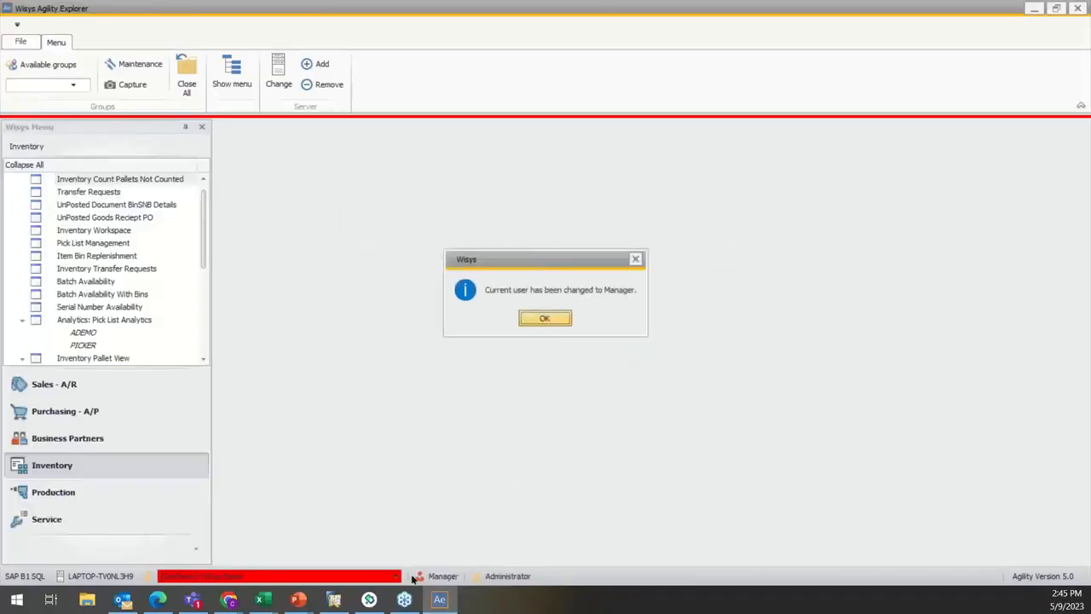
pyautogui.press('Return')
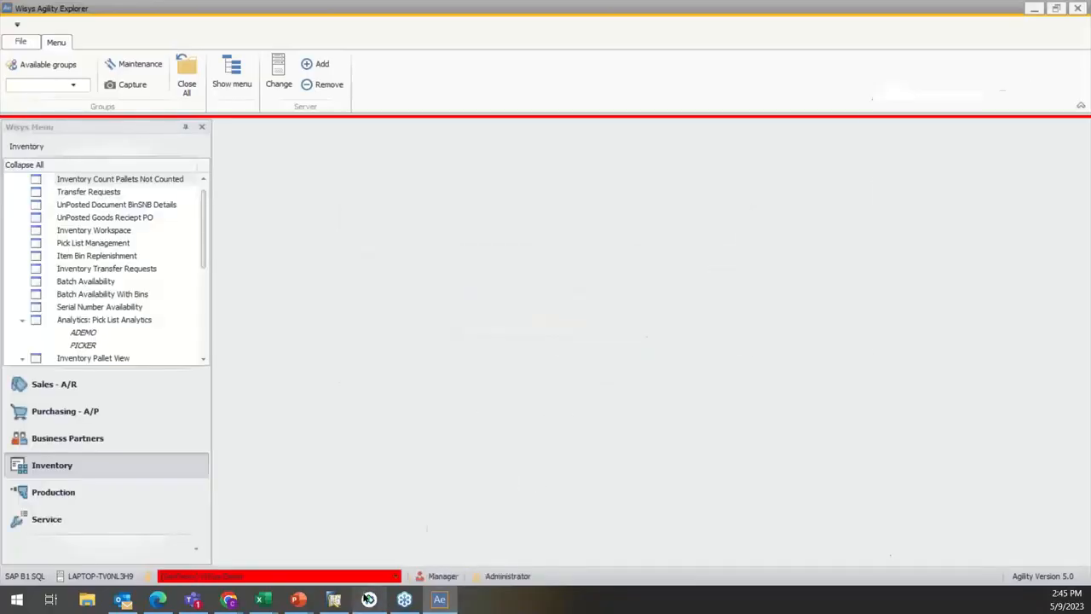
# Step: Switch to the Agility 360 mobile emulator and sign in with the new user's name and password
pyautogui.click(369, 598)
pyautogui.click(943, 244)
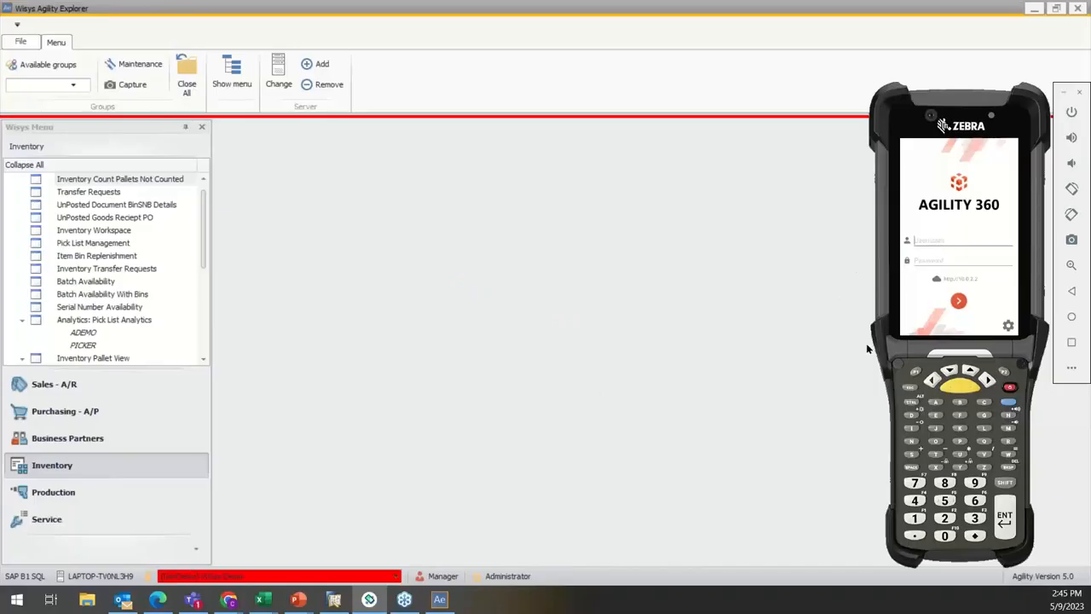
pyautogui.write('Chaser')
pyautogui.click(943, 263)
pyautogui.write('••••5')
pyautogui.press('Return')
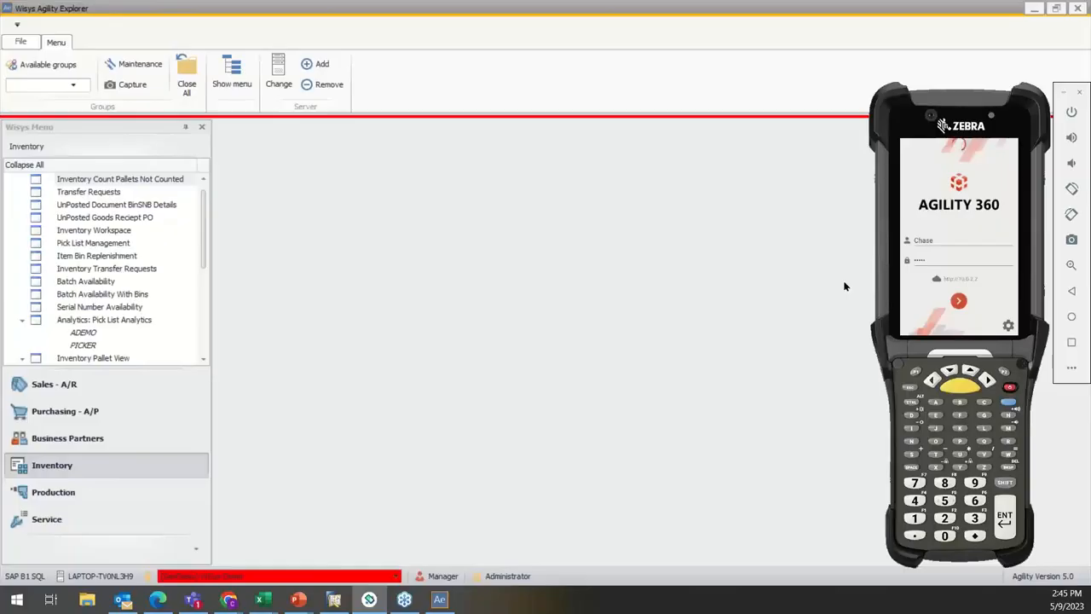
# Step: Check which companies the new user can choose in Agility 360 and close the company selection
pyautogui.moveTo(978, 122); pyautogui.dragTo(946, 124)
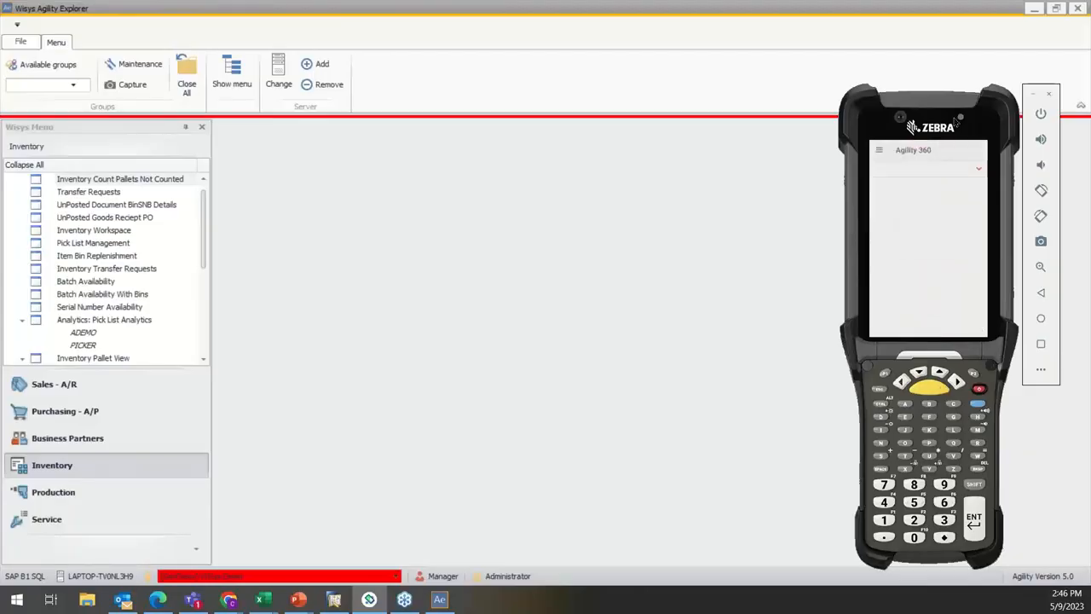
pyautogui.click(978, 169)
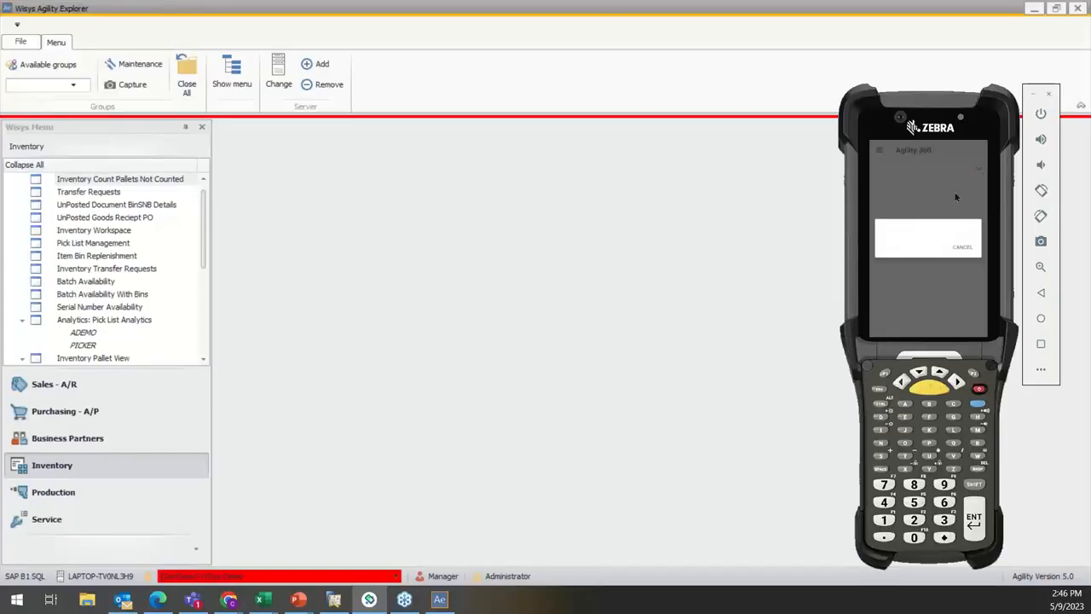
pyautogui.click(960, 249)
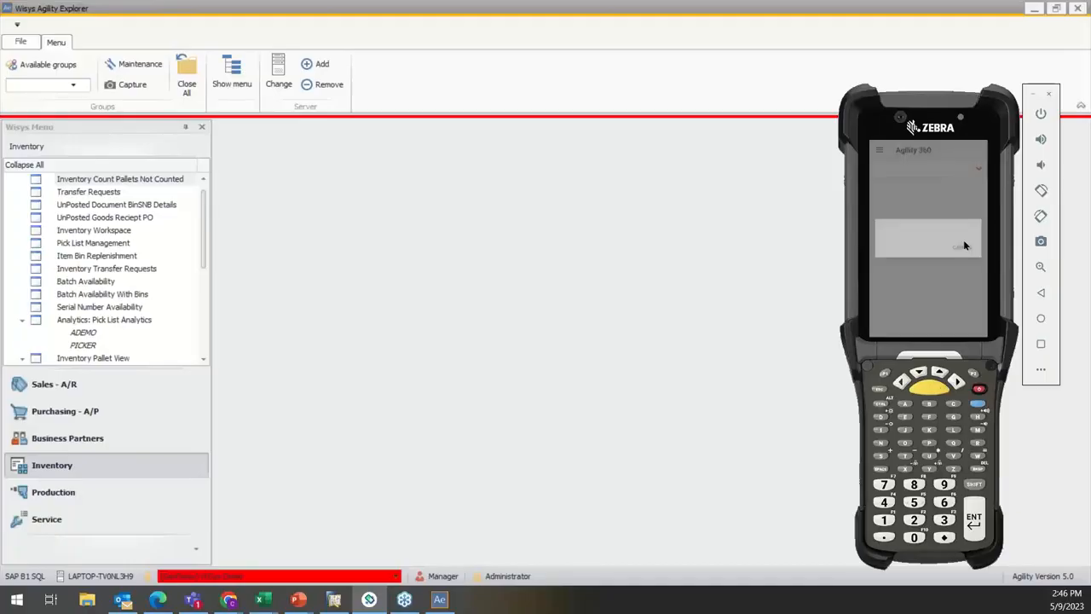
pyautogui.click(978, 173)
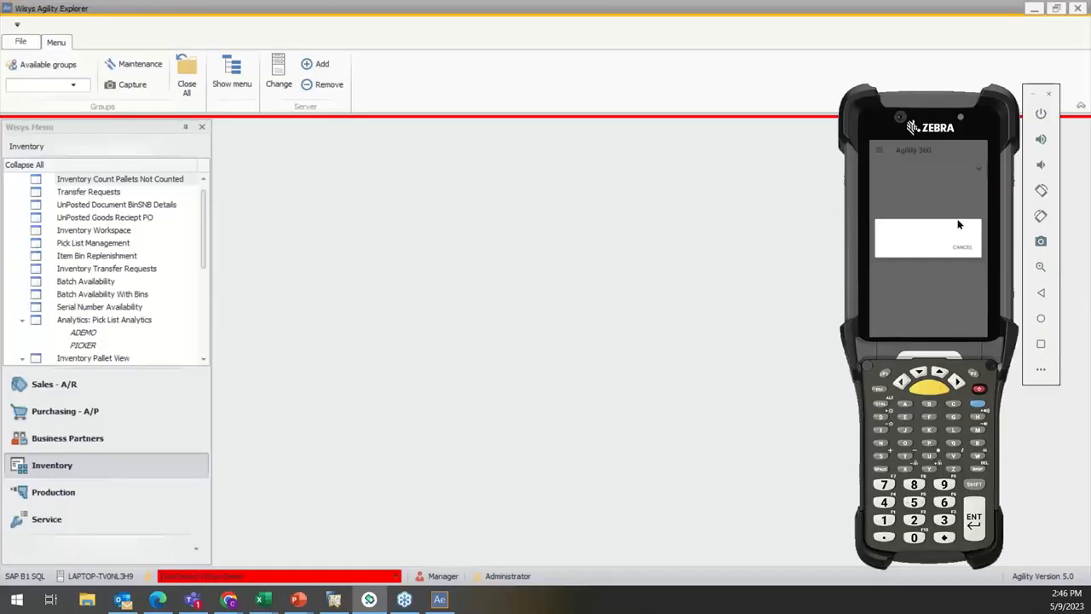
pyautogui.click(962, 247)
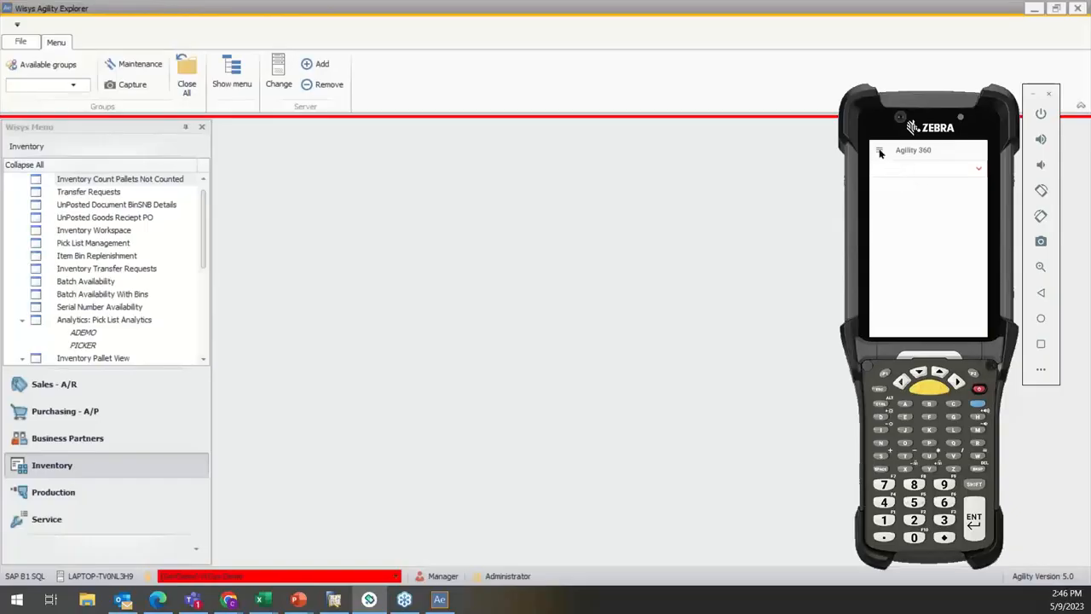
# Step: Sign the new user out of Agility 360 and minimize the mobile emulator
pyautogui.click(881, 153)
pyautogui.click(917, 325)
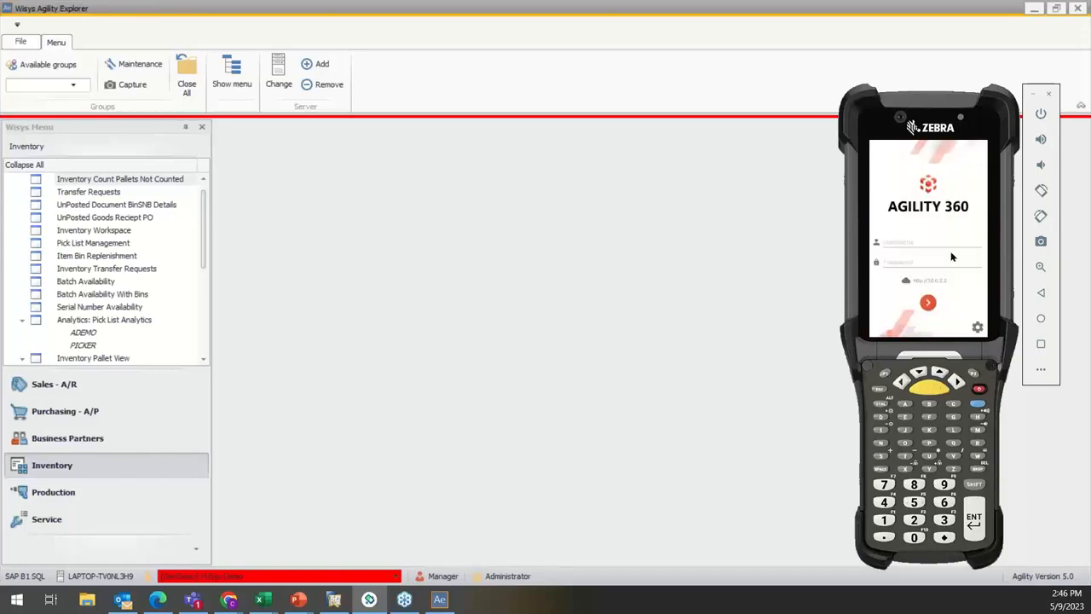
pyautogui.click(1033, 93)
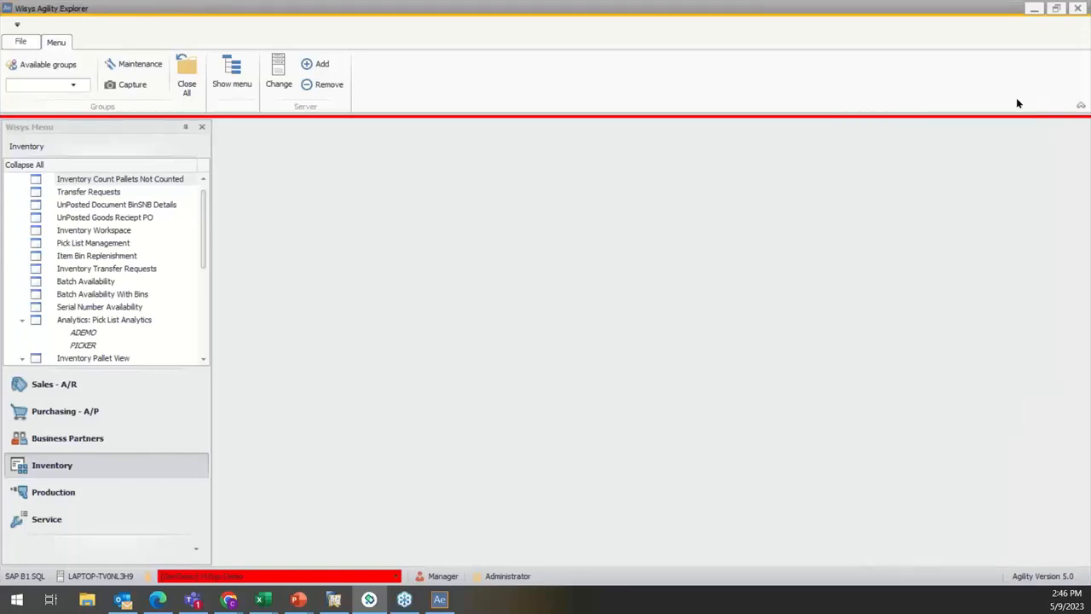
# Step: Open the roles in the security options and collapse the Admin and wsBilling roles
pyautogui.click(20, 41)
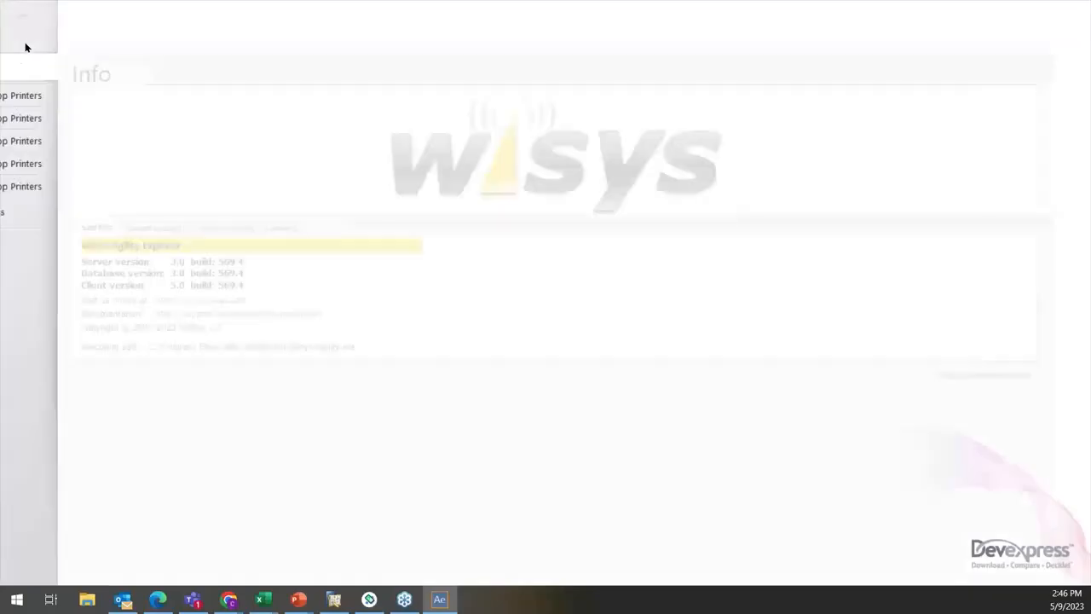
pyautogui.click(44, 213)
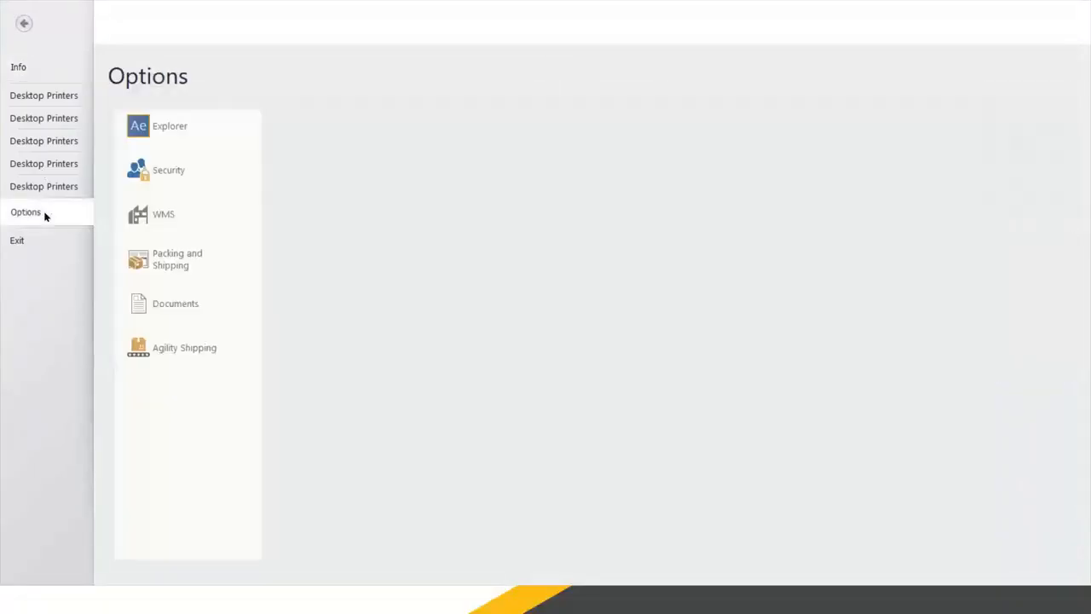
pyautogui.click(164, 172)
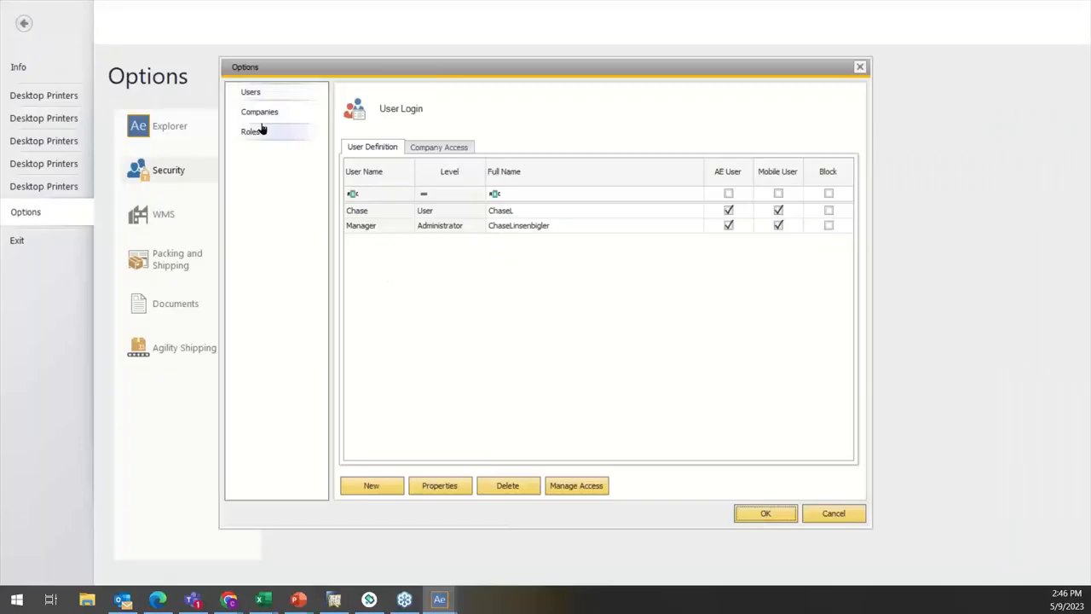
pyautogui.click(256, 132)
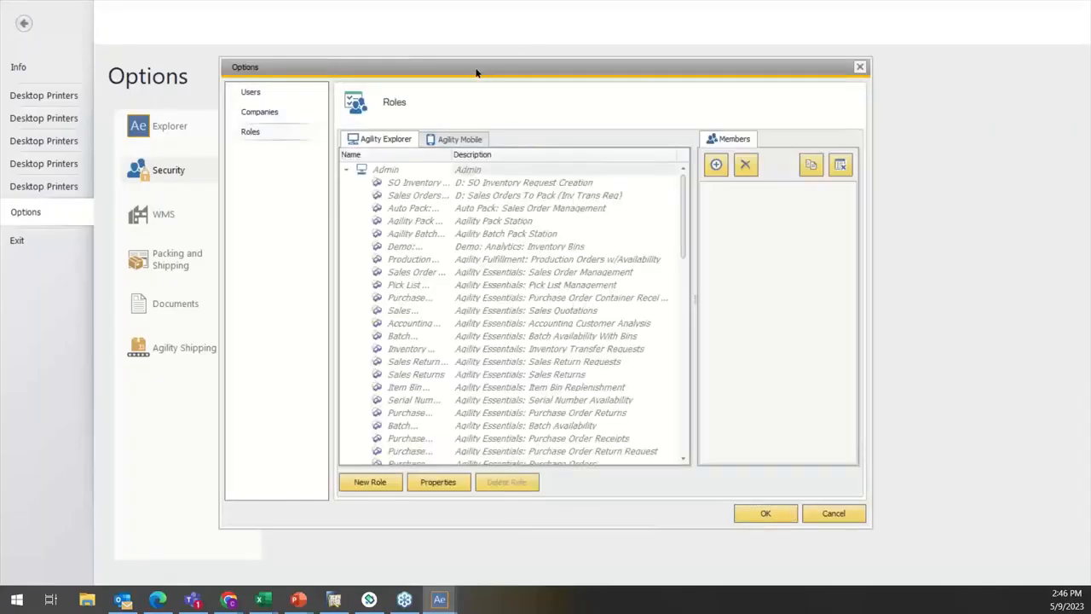
pyautogui.click(345, 171)
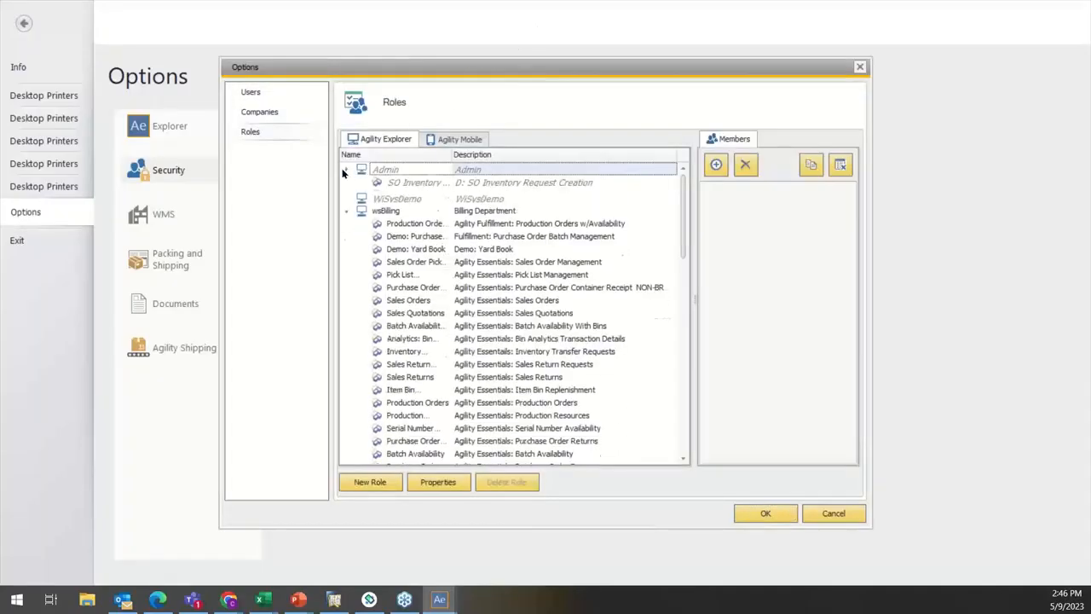
pyautogui.click(345, 195)
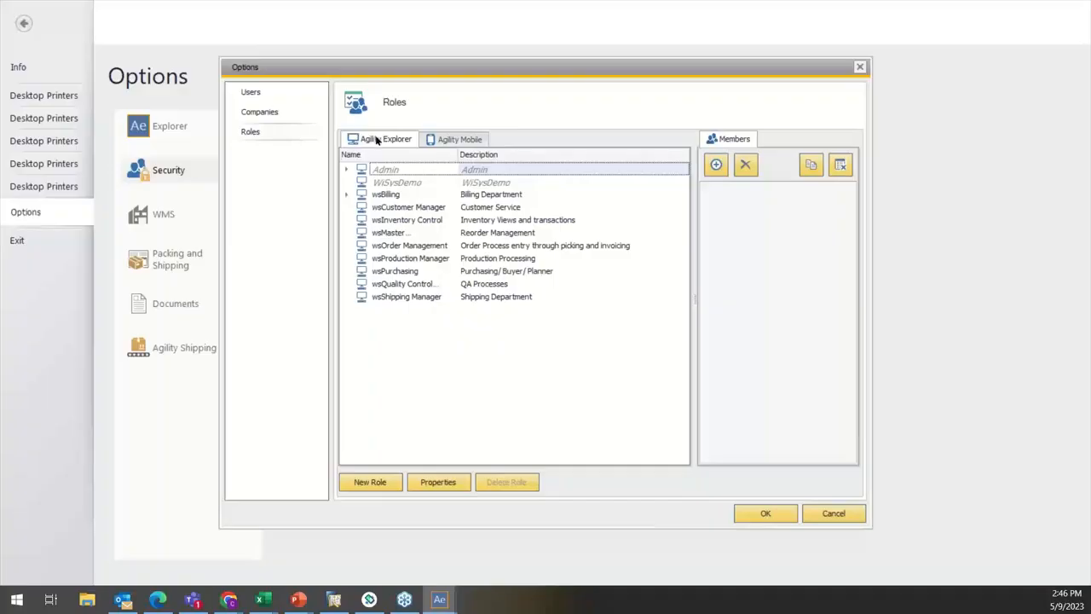
# Step: Look through the predefined Agility Explorer roles from WiSysDemo to wsShipping Manager and return to Admin
pyautogui.click(397, 183)
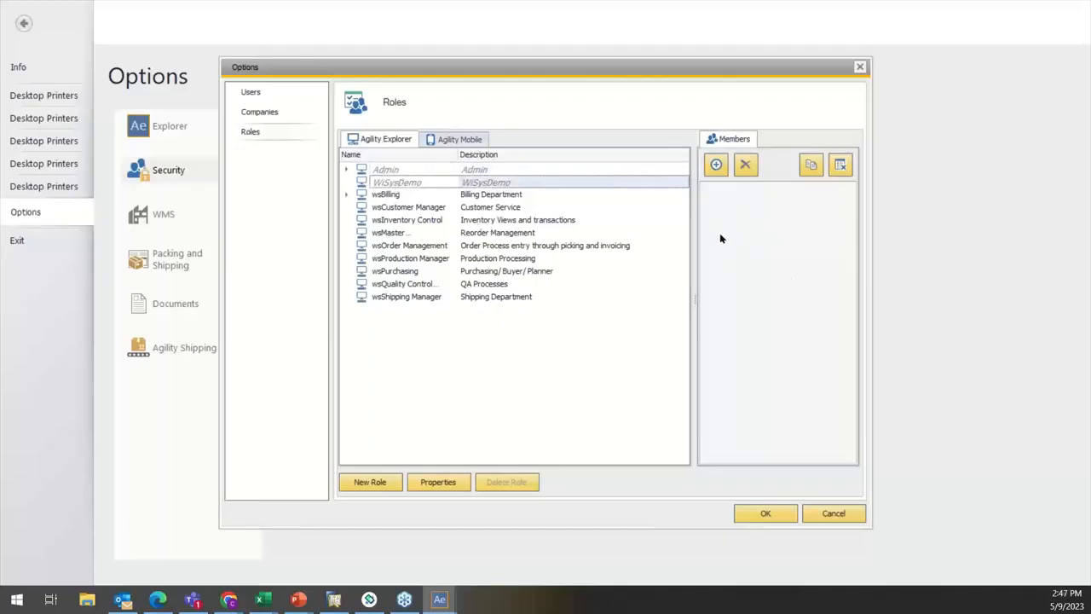
pyautogui.click(397, 196)
pyautogui.click(412, 208)
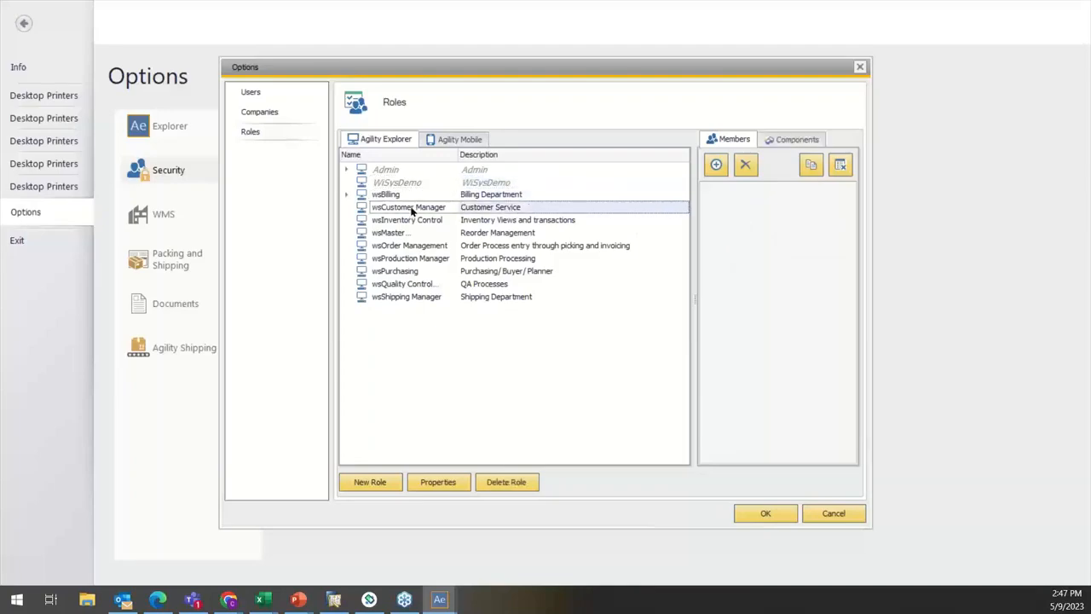
pyautogui.click(414, 220)
pyautogui.click(410, 232)
pyautogui.click(409, 246)
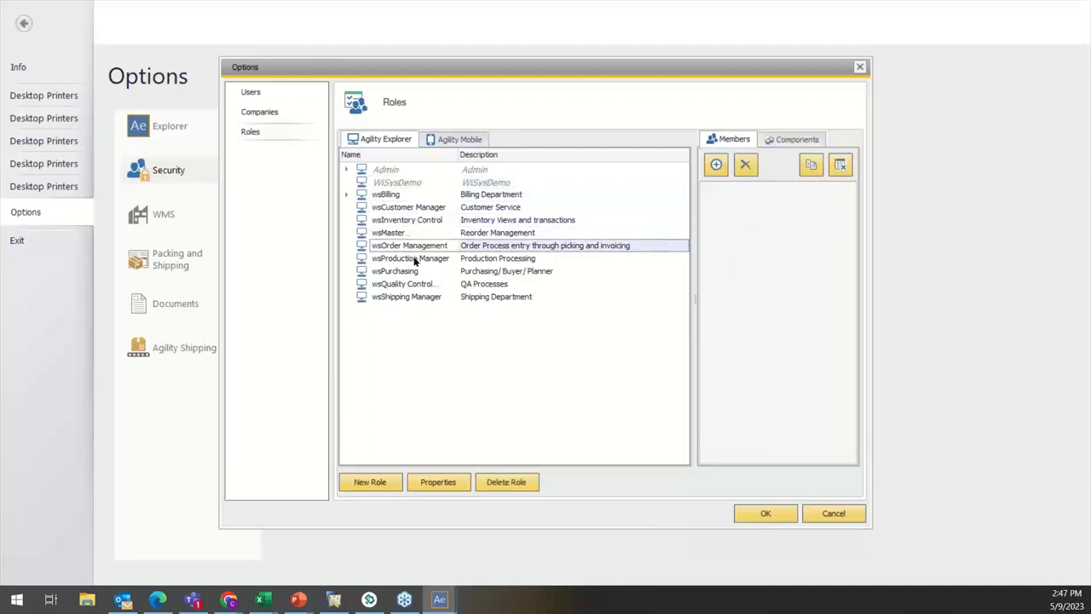
pyautogui.click(415, 259)
pyautogui.click(414, 271)
pyautogui.click(418, 284)
pyautogui.click(416, 297)
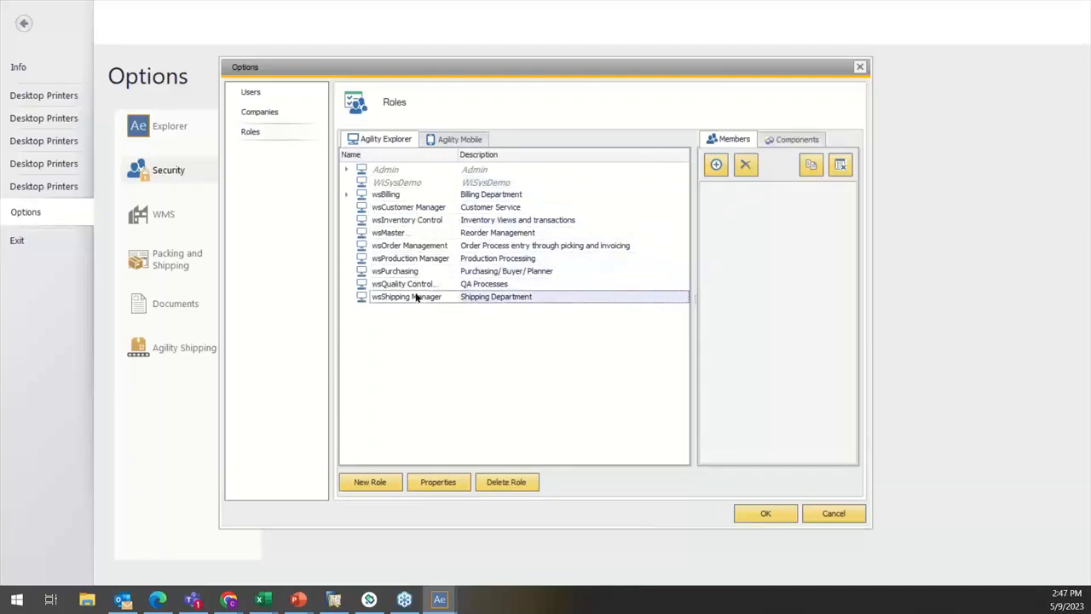
pyautogui.click(376, 172)
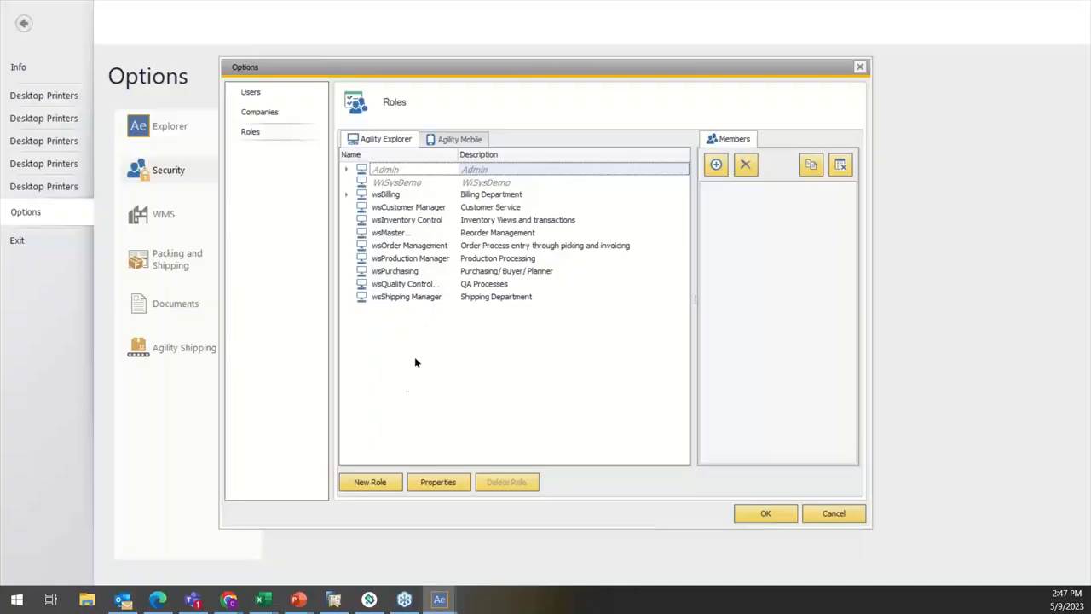
# Step: Start a new Agility Explorer role named Learning Lab with the description "Test From Learning Lab"
pyautogui.click(369, 483)
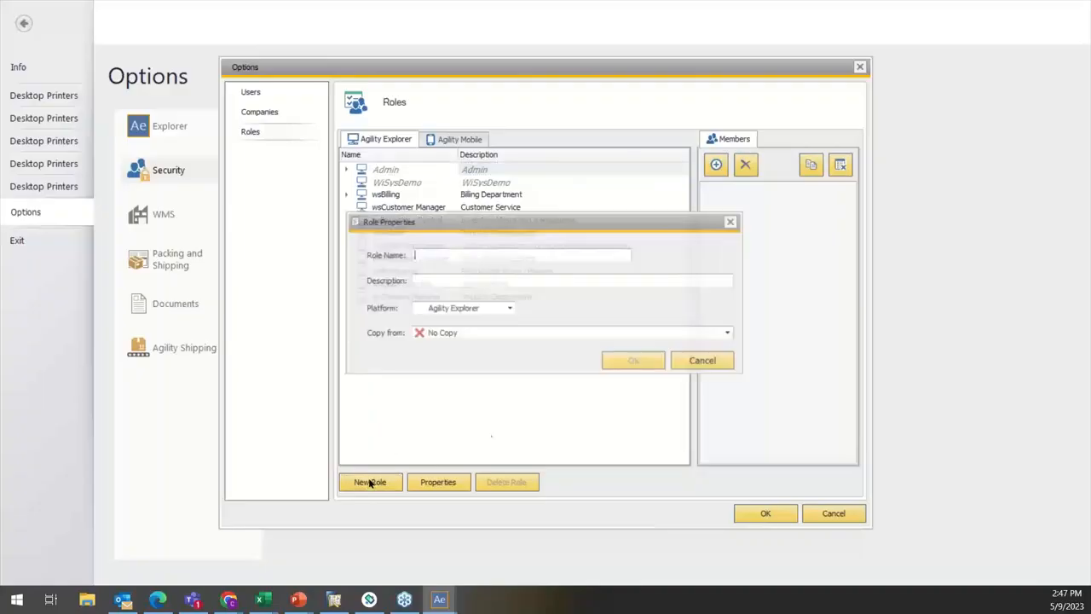
pyautogui.click(527, 252)
pyautogui.write('Leaqmi')
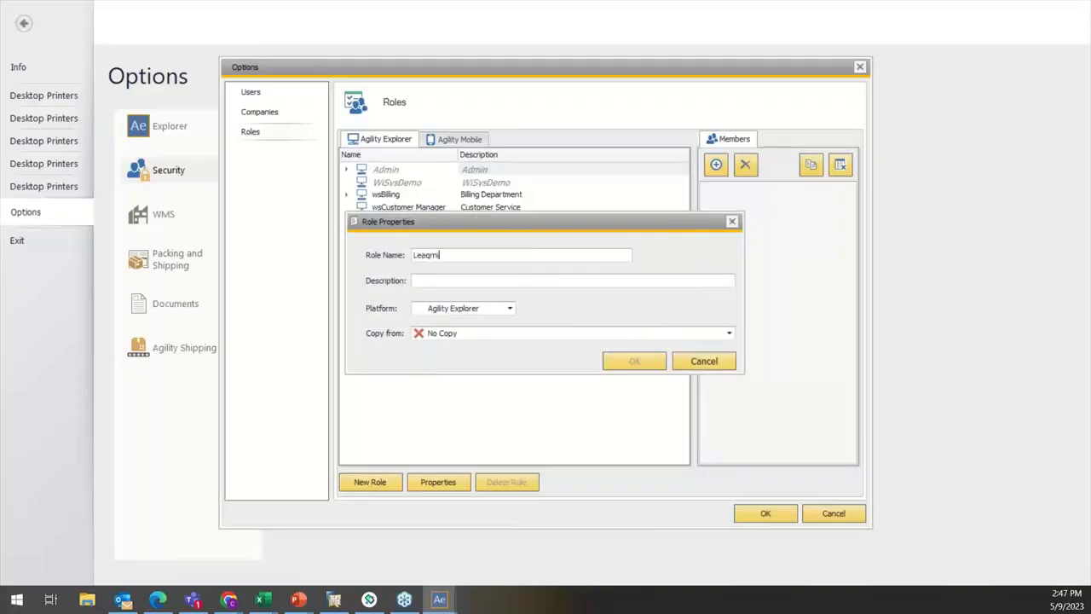
pyautogui.write('ing Lab')
pyautogui.click(432, 254)
pyautogui.press('BackSpace')
pyautogui.click(468, 281)
pyautogui.write('Test From Learning La')
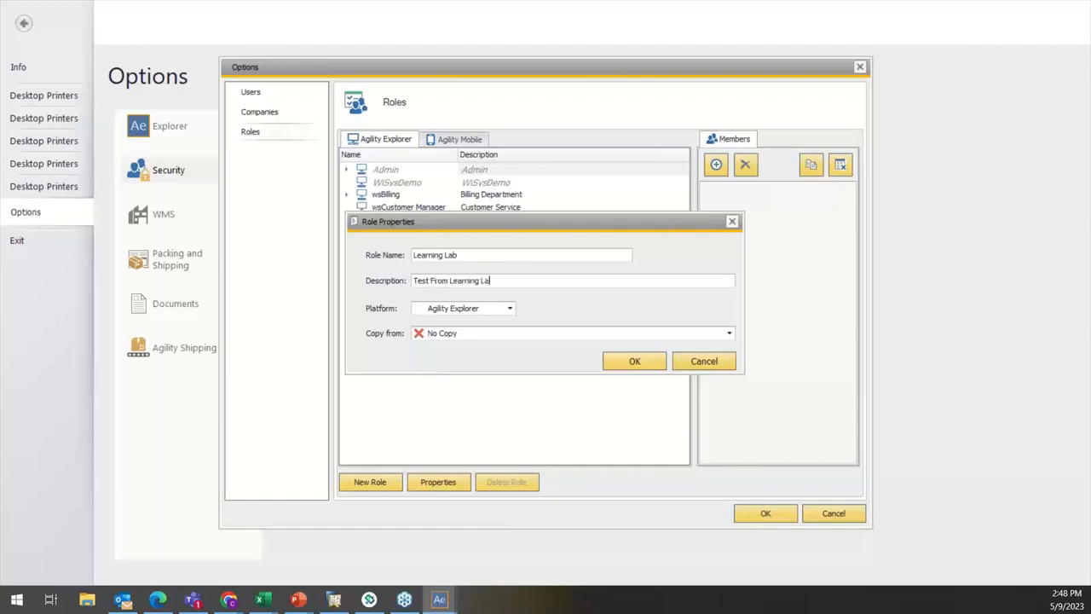
pyautogui.write('b')
# Step: Set the new role to copy from Admin and create it
pyautogui.click(463, 329)
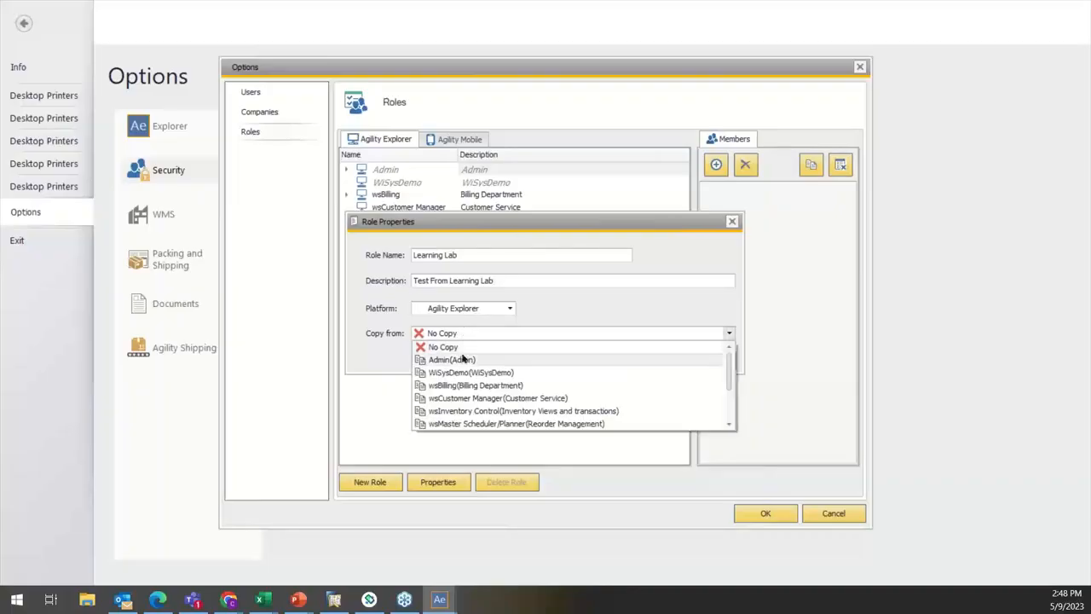
pyautogui.click(449, 365)
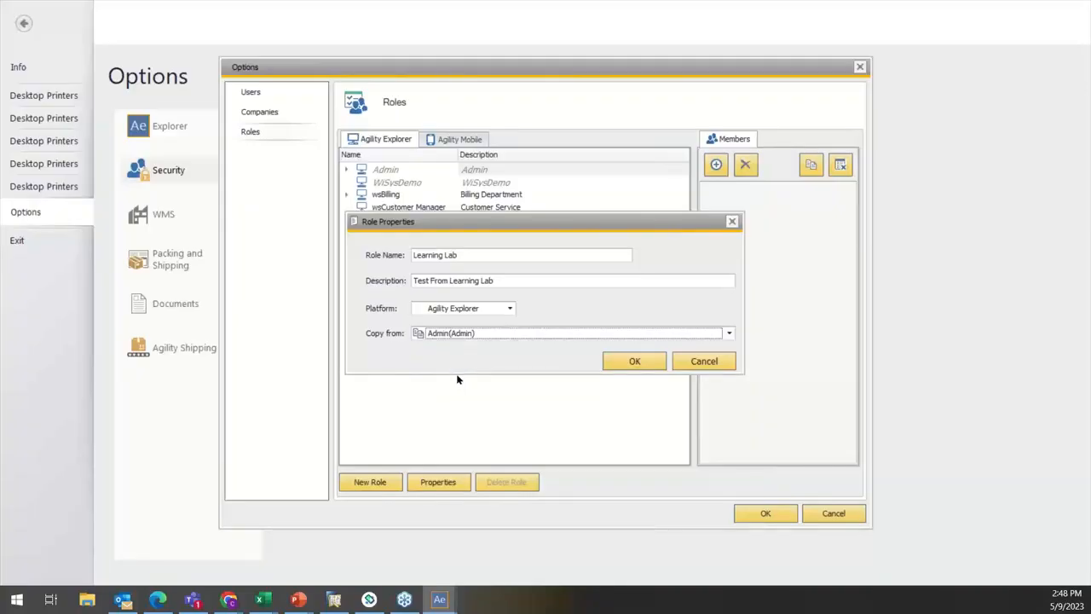
pyautogui.click(631, 361)
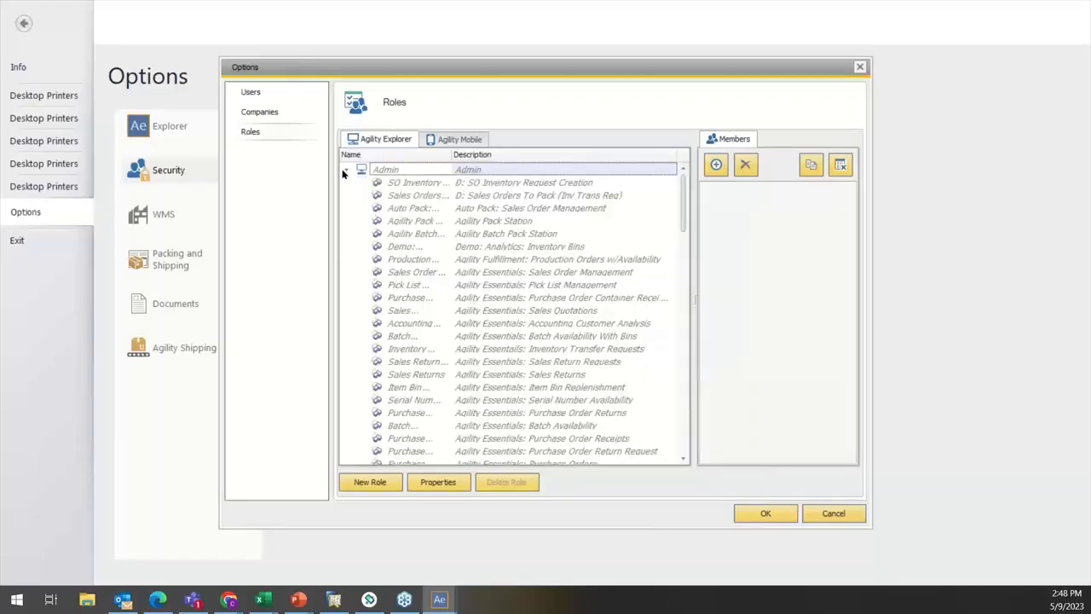
# Step: Review the entries of the Learning Lab role and show its component tree with all categories collapsed
pyautogui.scroll(-6, 419, 233)
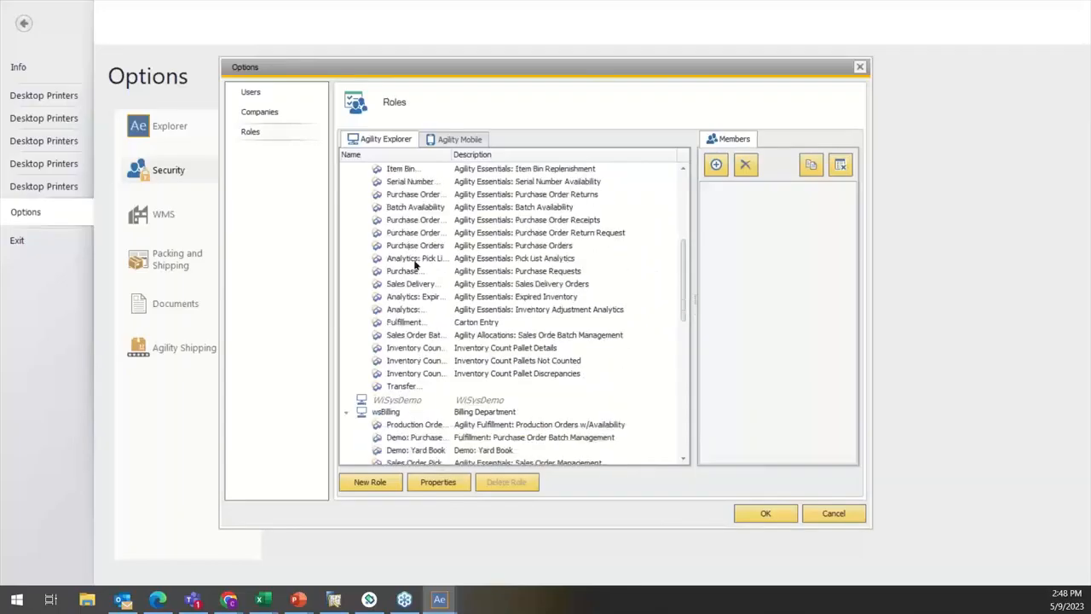
pyautogui.scroll(1, 425, 288)
pyautogui.scroll(5, 424, 288)
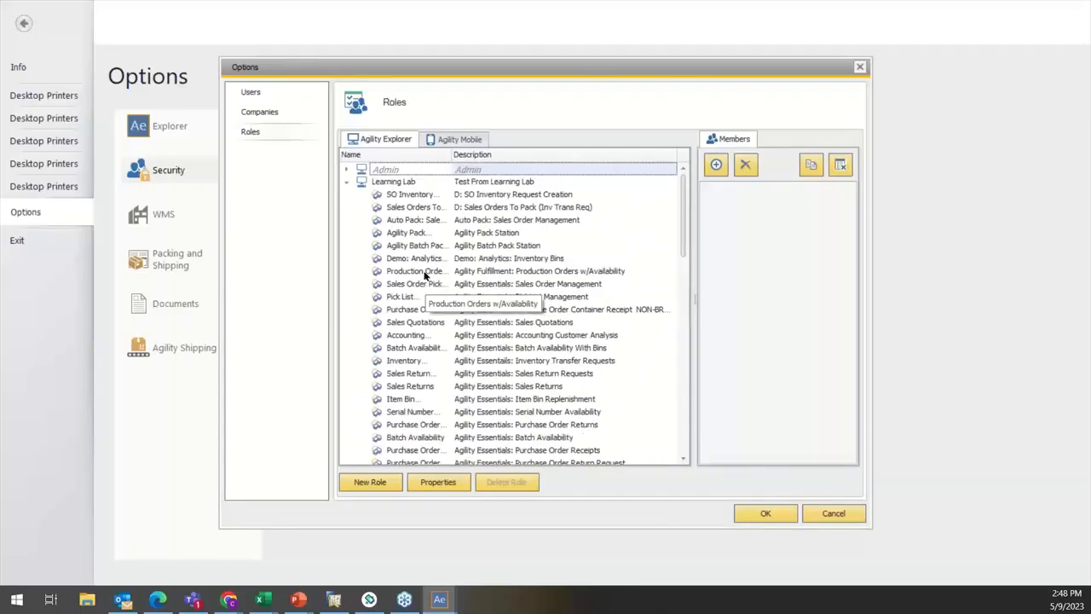
pyautogui.click(431, 198)
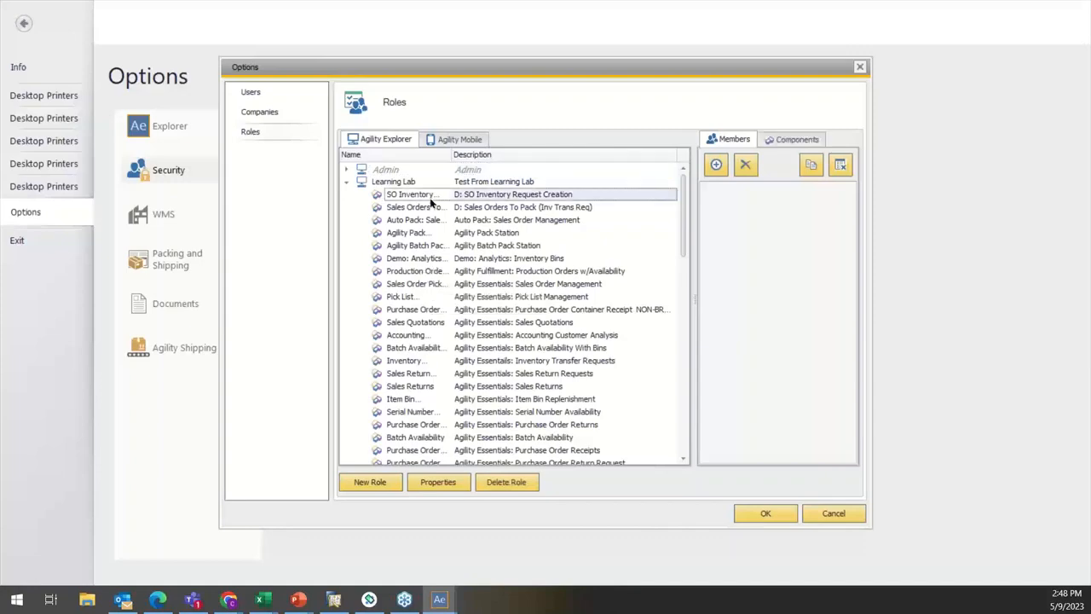
pyautogui.click(786, 139)
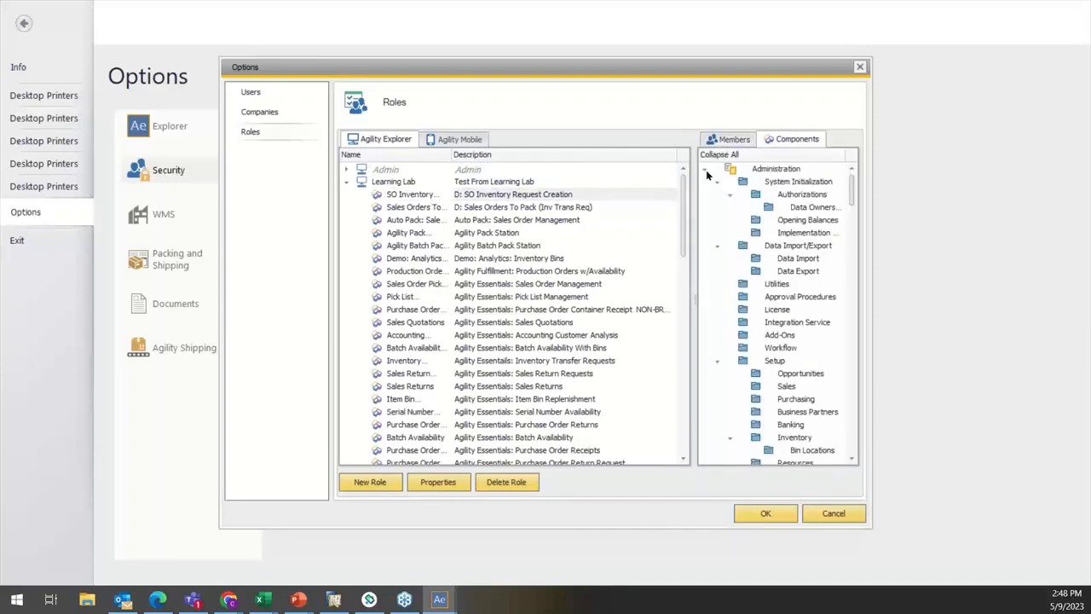
pyautogui.click(715, 158)
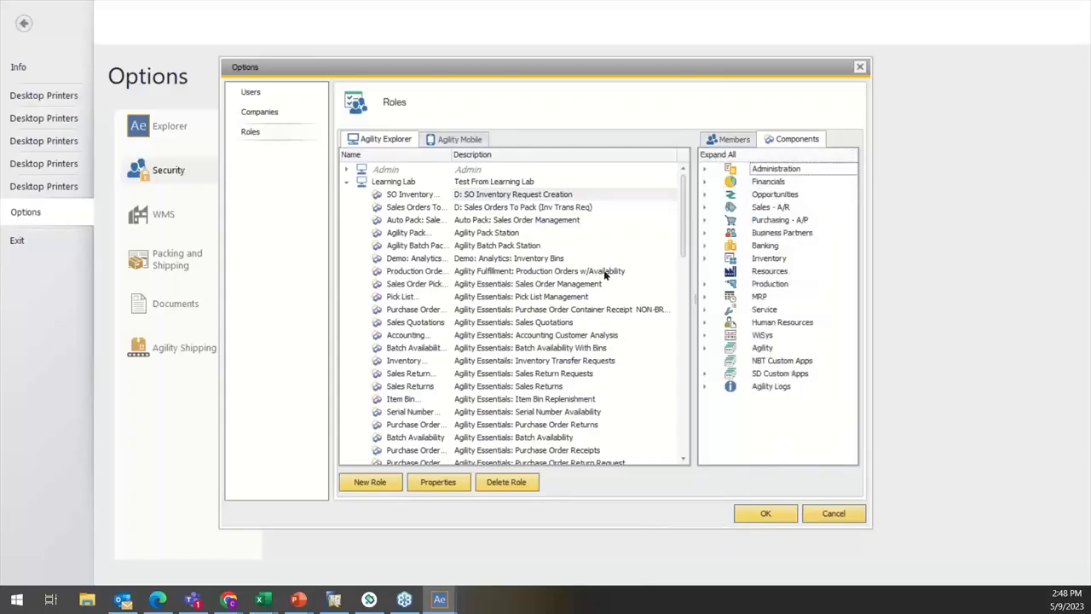
pyautogui.scroll(-2, 603, 287)
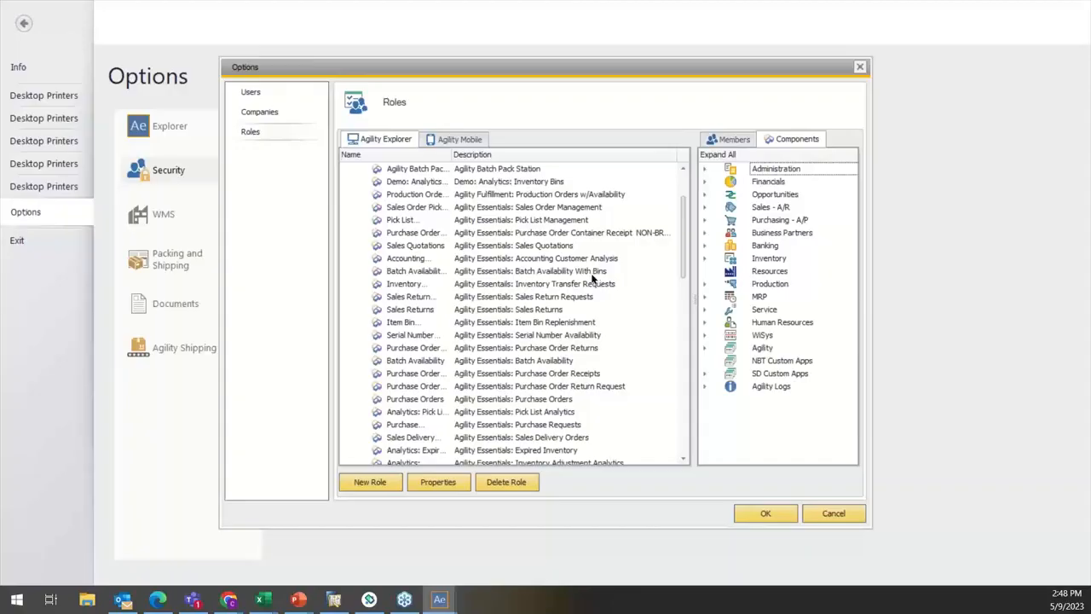
# Step: Remove all selected Agility components under Purchasing - A/P from the Learning Lab role and collapse that category
pyautogui.click(704, 221)
pyautogui.click(717, 245)
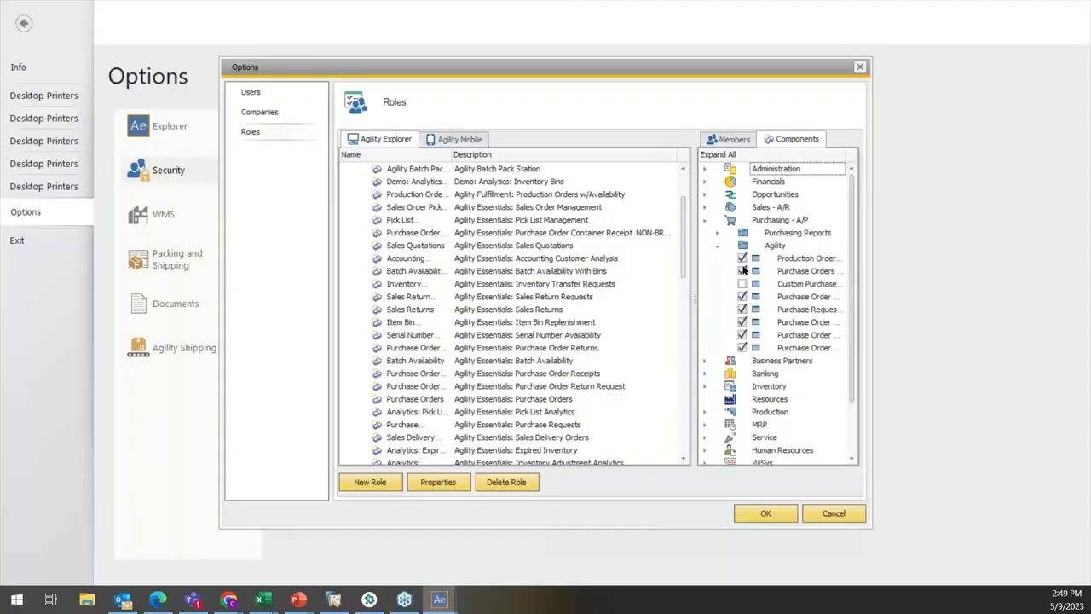
pyautogui.click(742, 259)
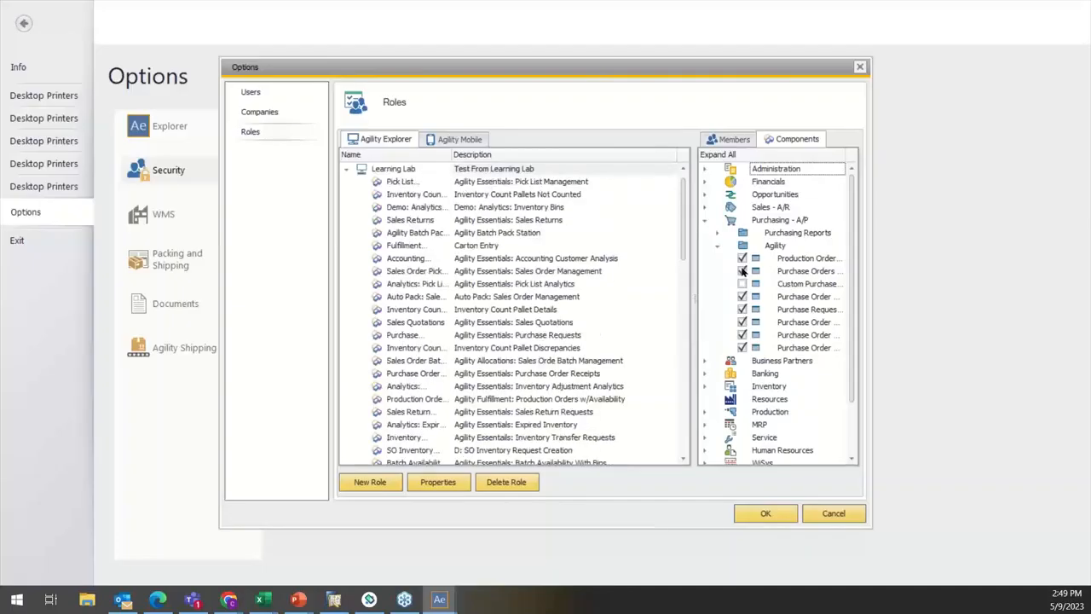
pyautogui.click(742, 270)
pyautogui.click(743, 259)
pyautogui.click(743, 297)
pyautogui.click(742, 322)
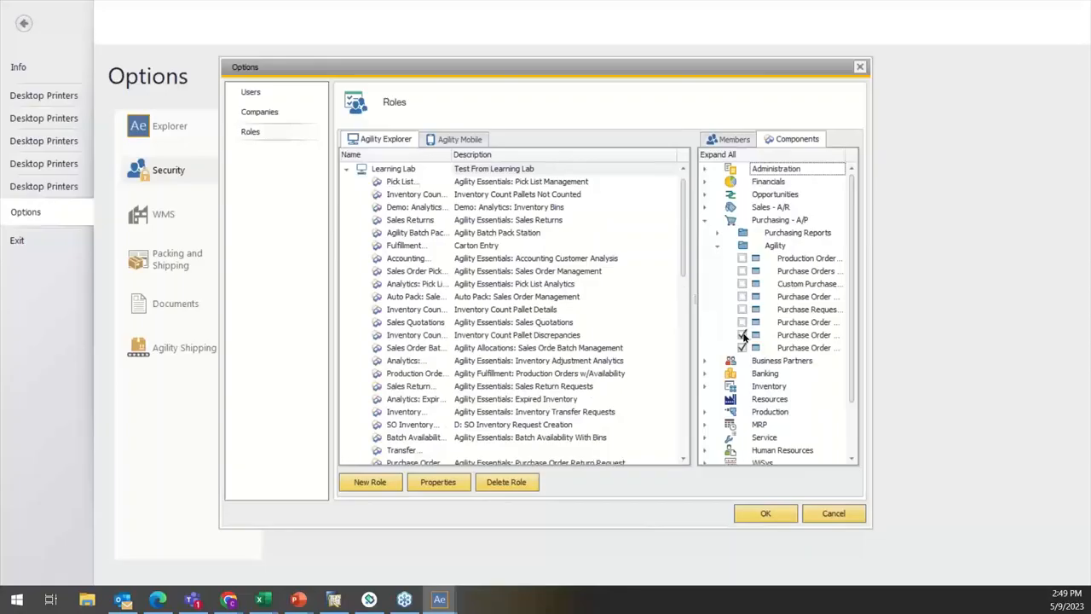
pyautogui.click(742, 336)
pyautogui.click(742, 348)
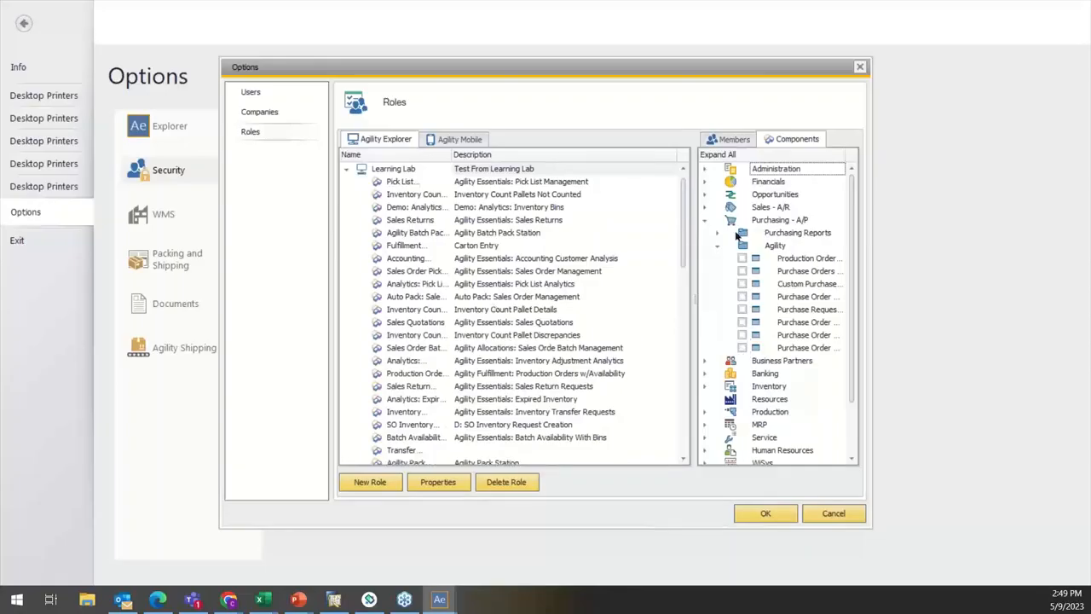
pyautogui.click(719, 246)
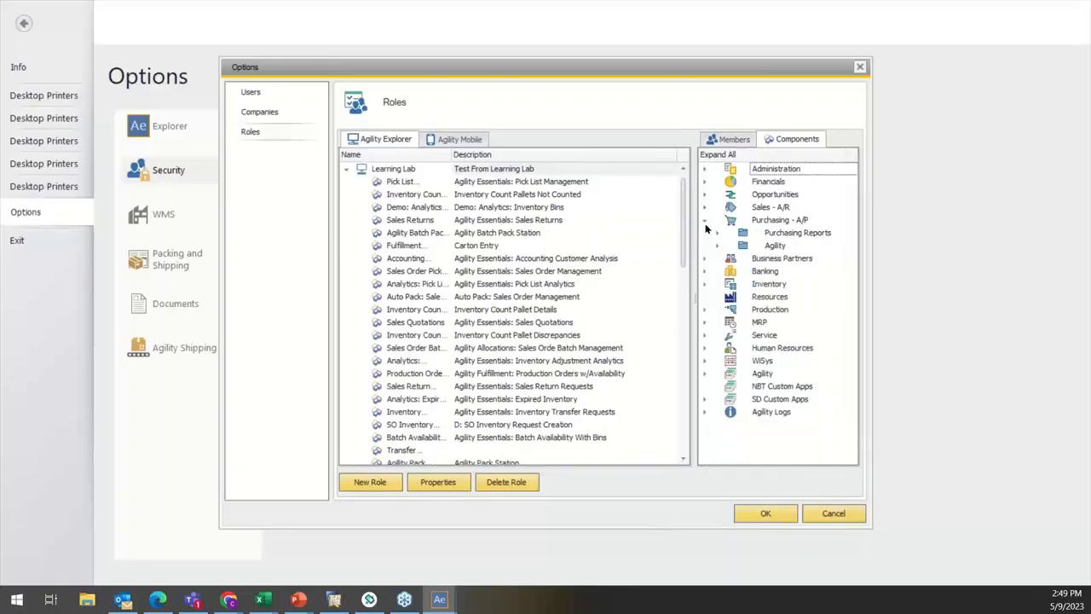
pyautogui.click(705, 221)
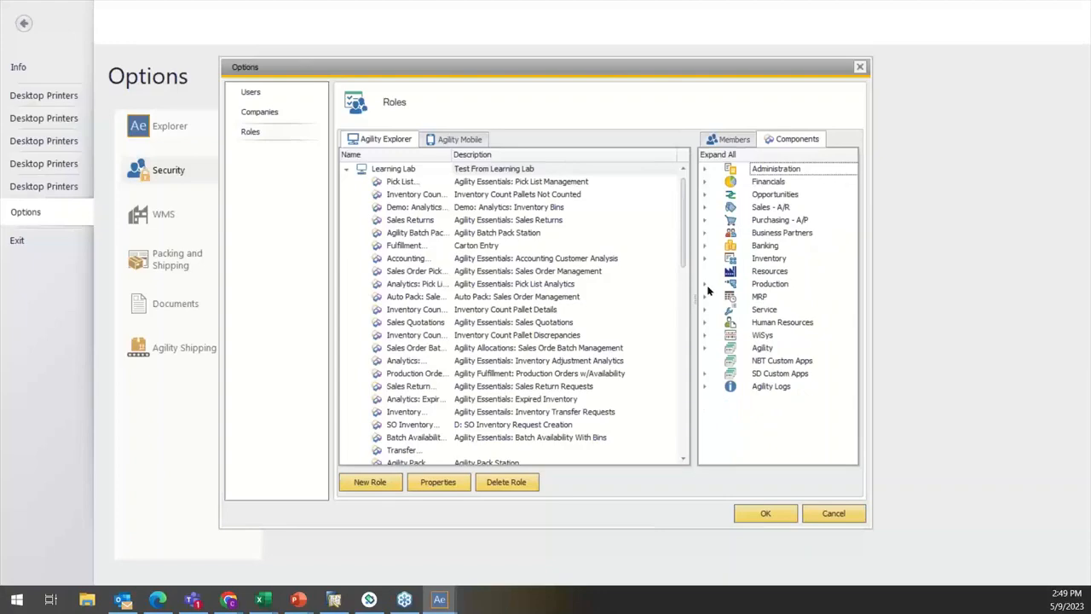
# Step: Remove the Production Orders w/Availability component under Production's Agility folder from the Learning Lab role and collapse Production
pyautogui.click(705, 286)
pyautogui.click(717, 323)
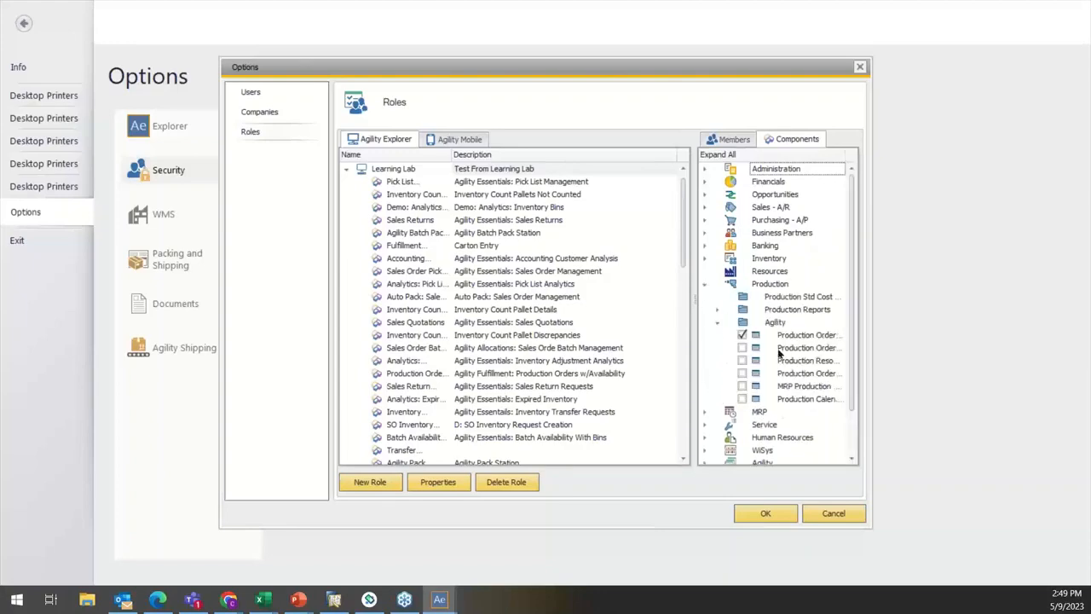
pyautogui.click(741, 336)
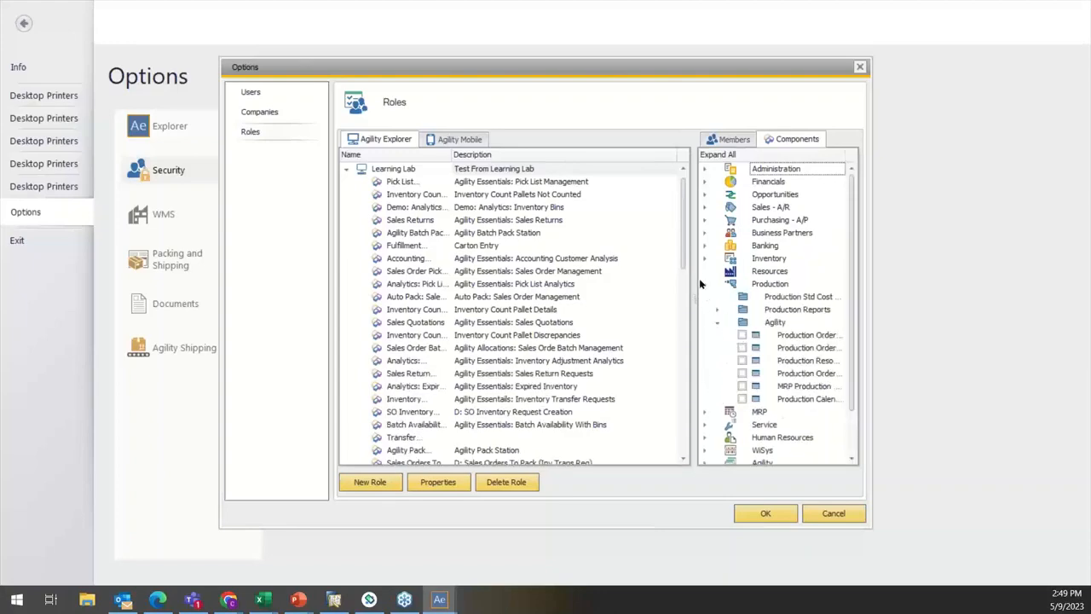
pyautogui.click(702, 285)
# Step: Check the MRP category and the Agility folder under Service for components still selected in the Learning Lab role
pyautogui.click(704, 296)
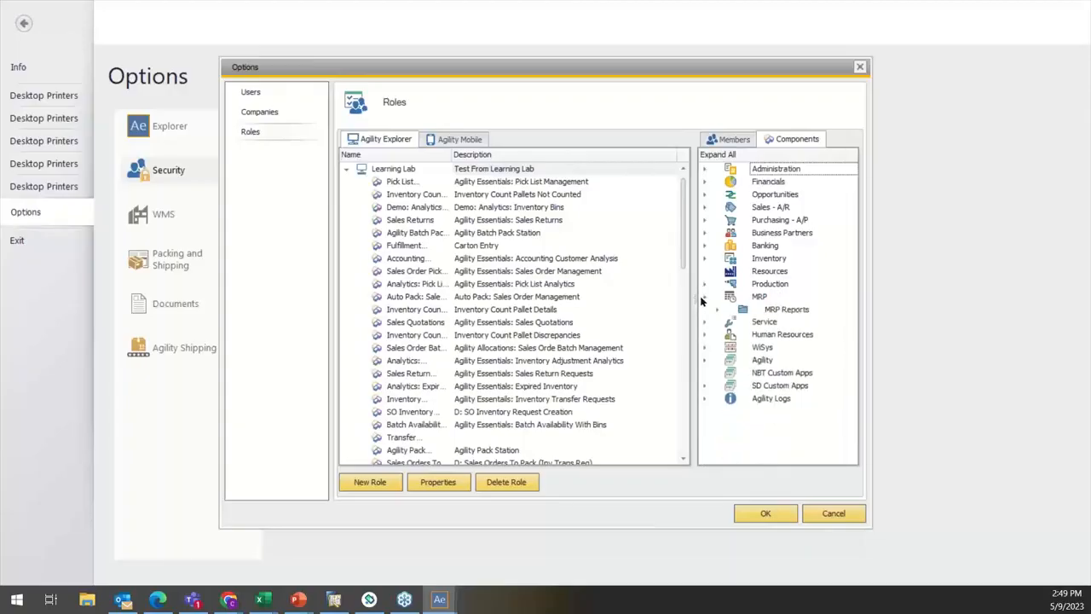
pyautogui.click(704, 297)
pyautogui.click(704, 309)
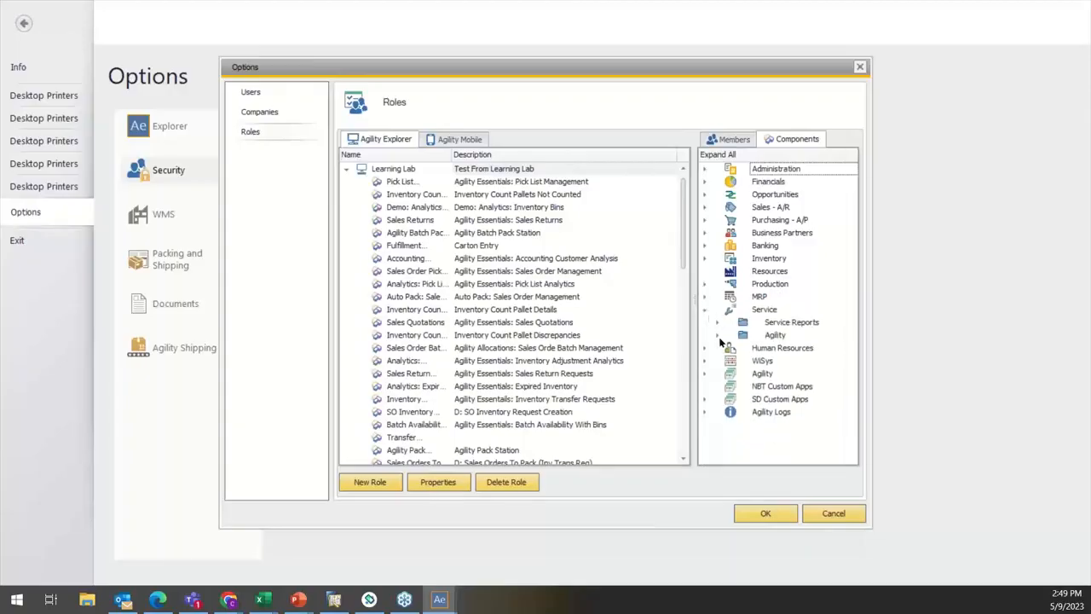
pyautogui.click(717, 335)
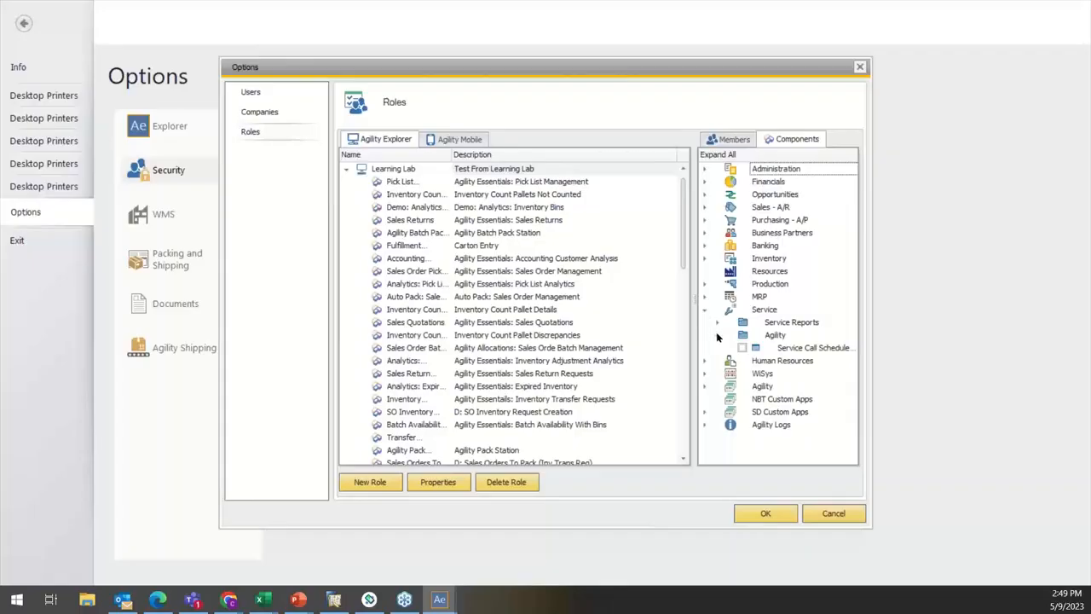
pyautogui.click(716, 336)
pyautogui.click(704, 309)
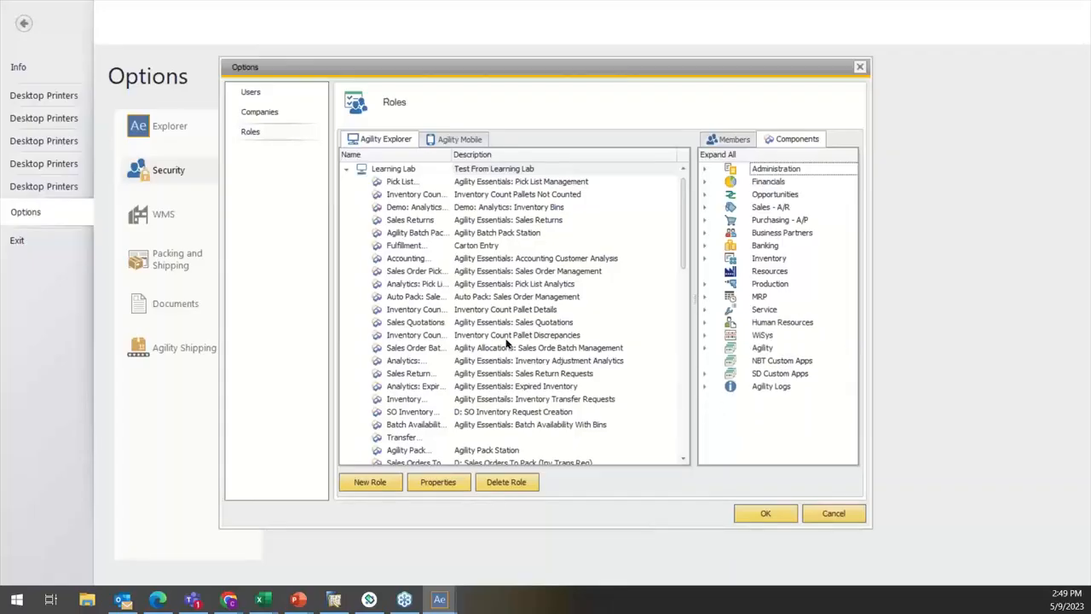
# Step: Add the available user as a member of the Learning Lab role and save the security options
pyautogui.scroll(-6, 506, 339)
pyautogui.scroll(5, 506, 339)
pyautogui.scroll(2, 503, 337)
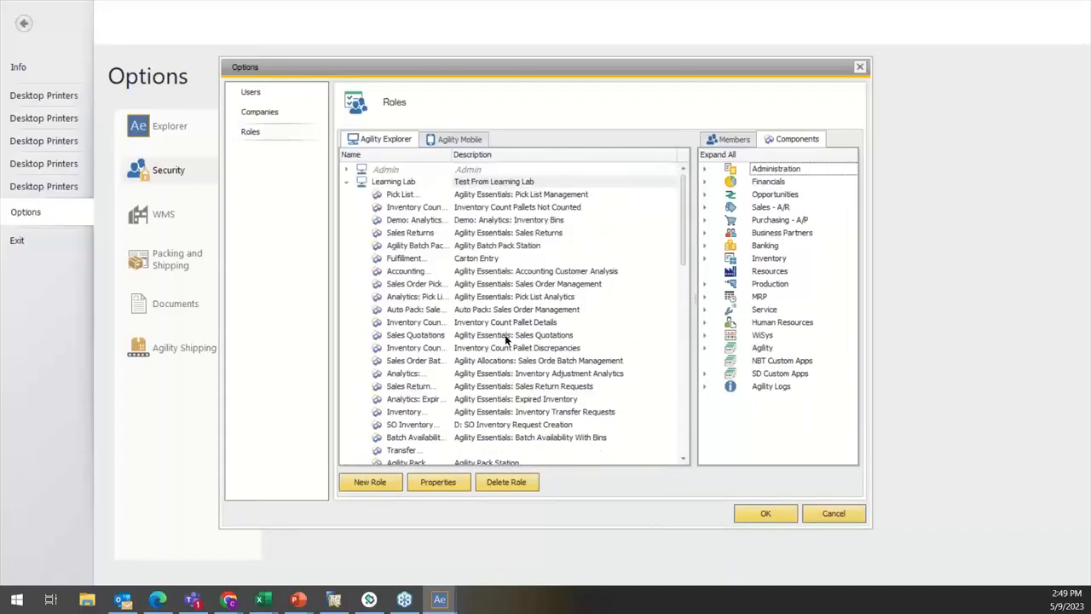
pyautogui.scroll(-3, 486, 260)
pyautogui.scroll(3, 484, 266)
pyautogui.click(725, 139)
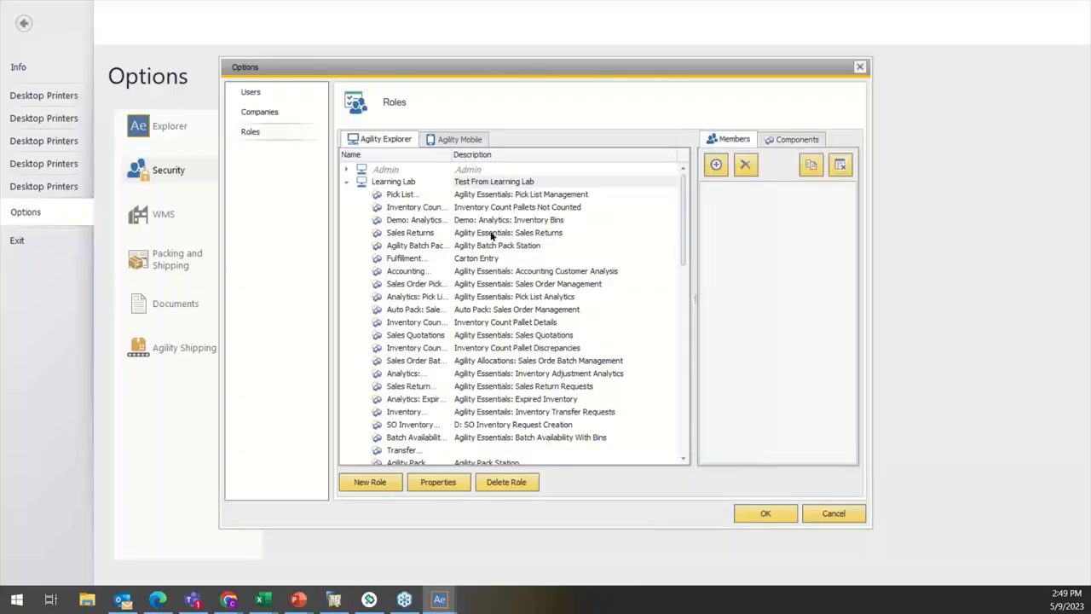
pyautogui.click(717, 166)
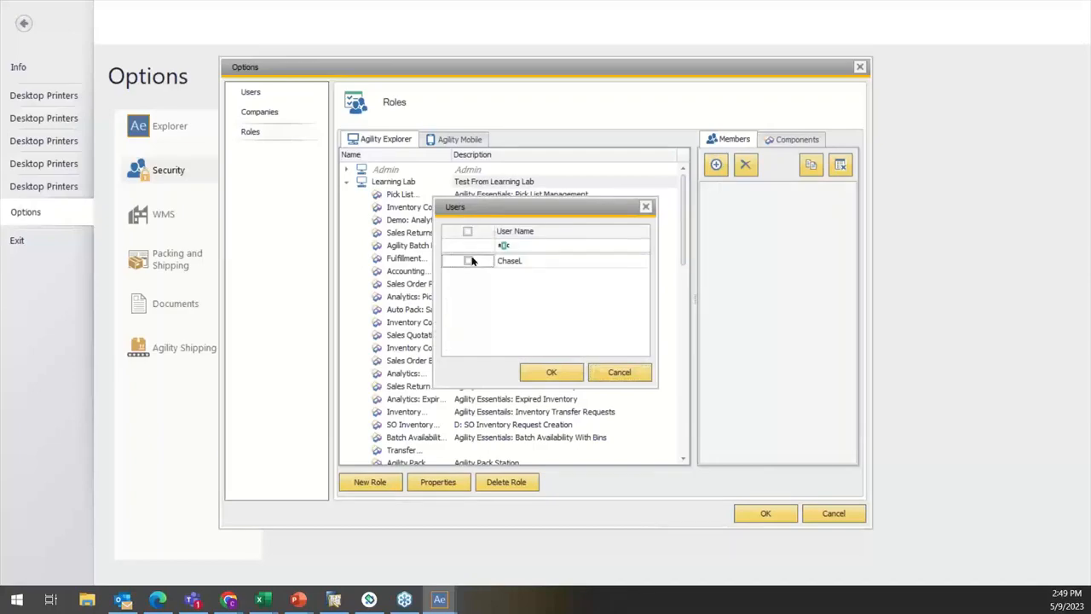
pyautogui.click(468, 260)
pyautogui.click(551, 372)
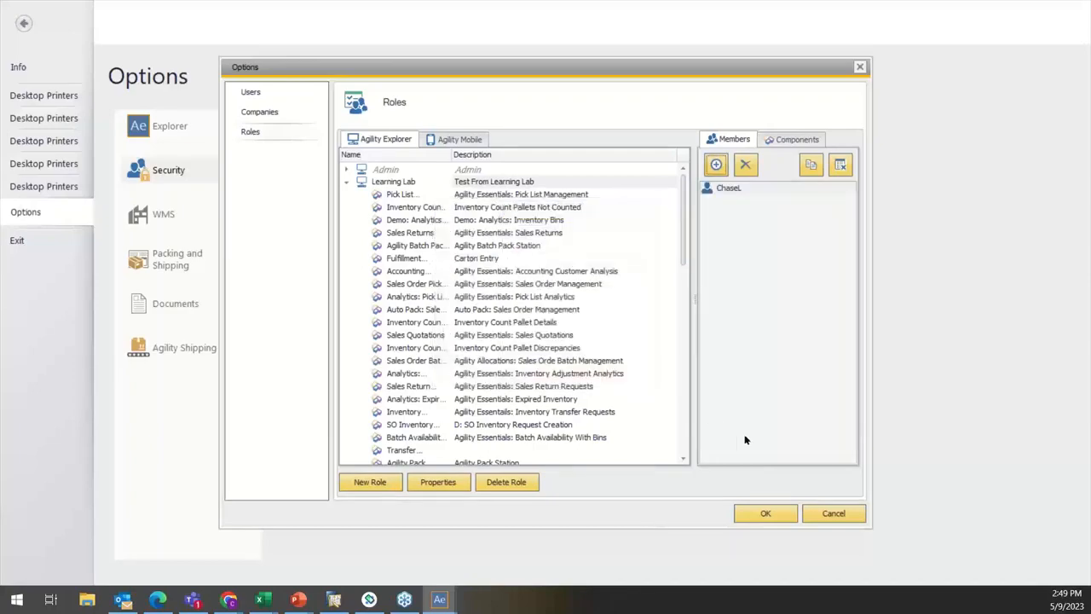
pyautogui.click(763, 513)
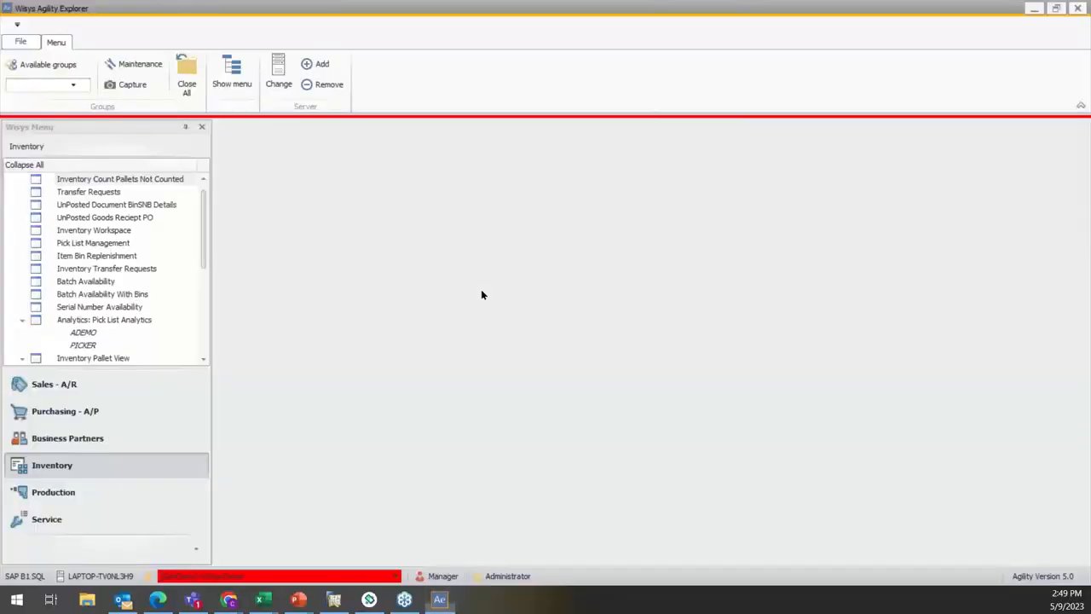
# Step: Switch the session from Manager to the account with the User security level
pyautogui.click(444, 574)
pyautogui.click(406, 251)
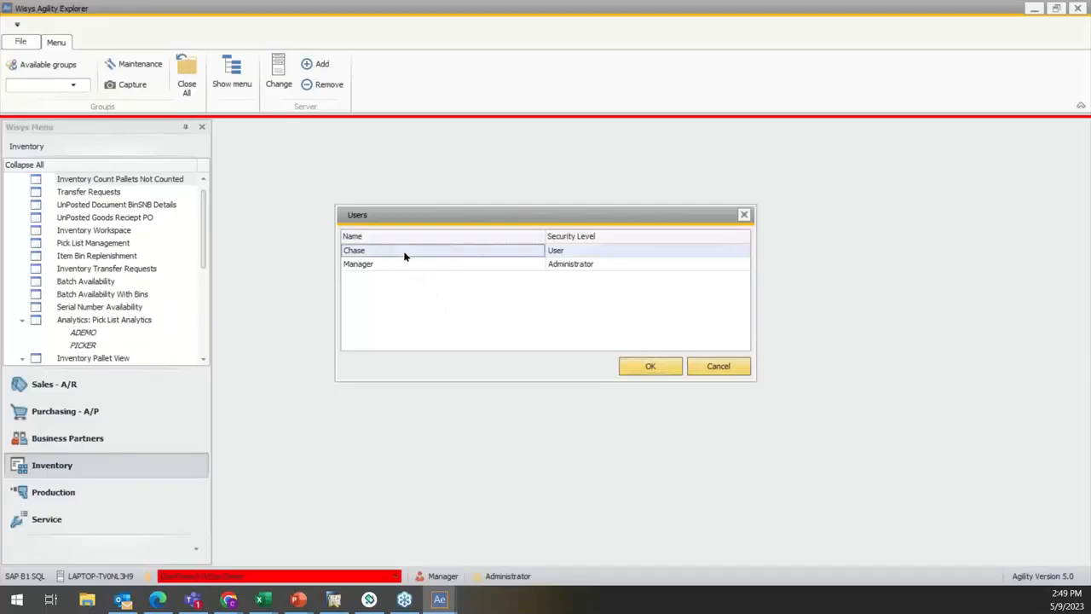
pyautogui.click(648, 367)
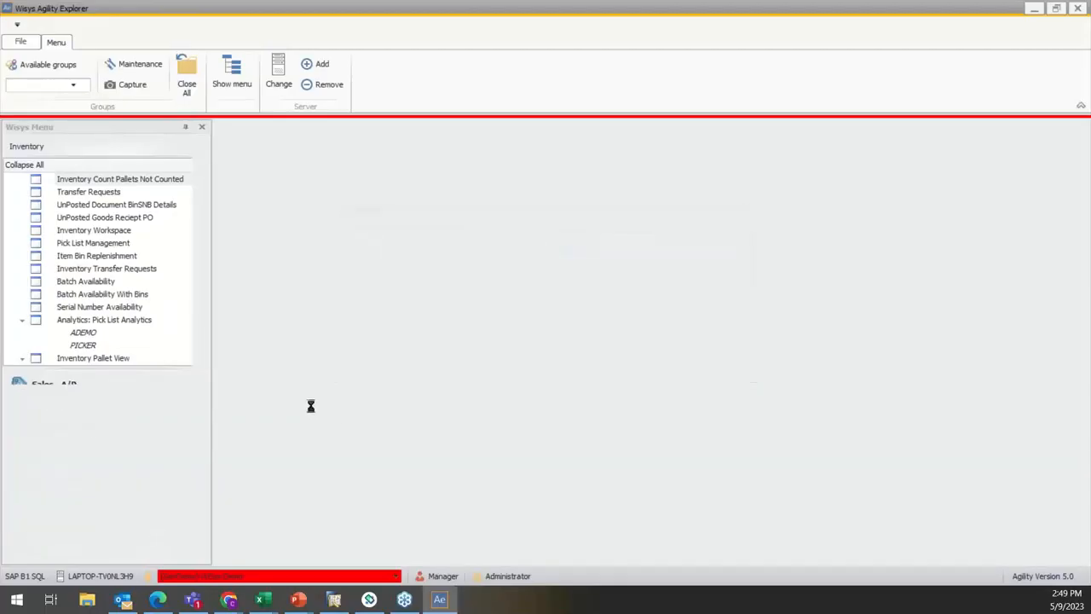
pyautogui.click(541, 319)
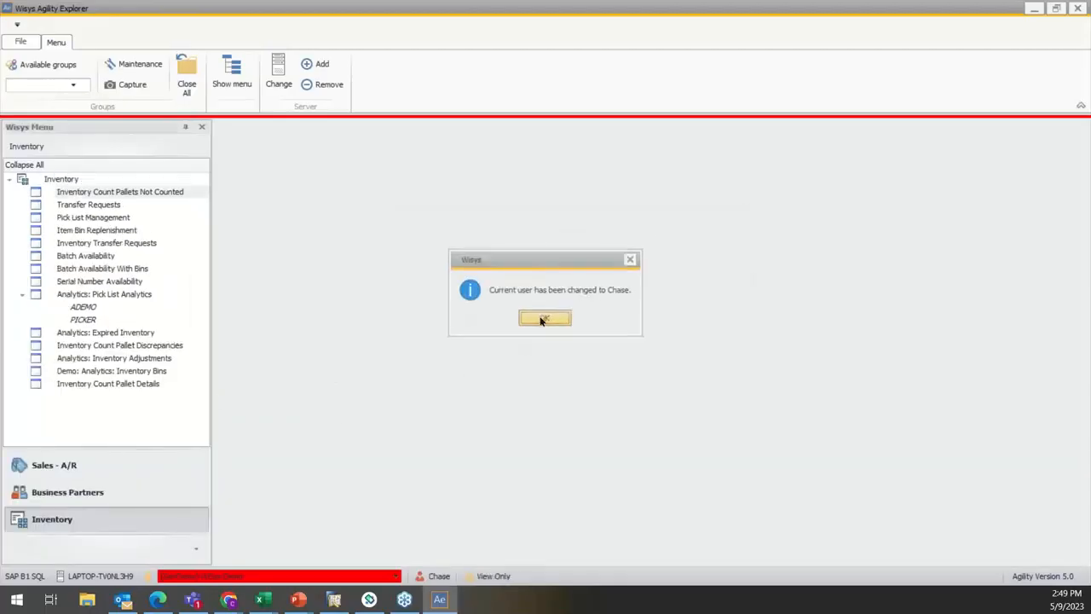
# Step: Examine which Sales - A/R, Business Partners and Inventory menu entries the Learning Lab member can access
pyautogui.click(127, 493)
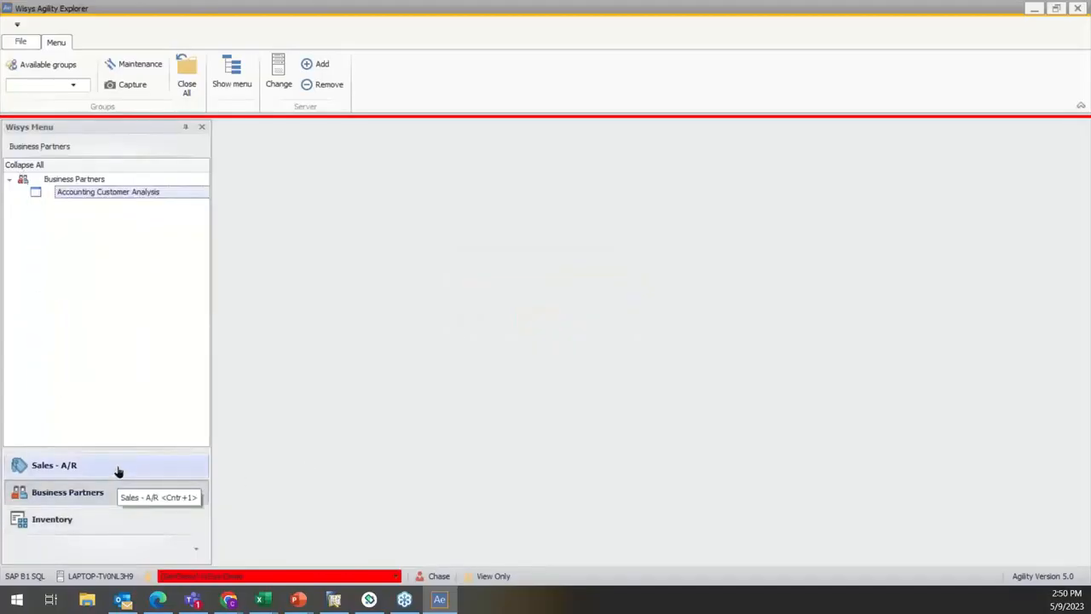
pyautogui.click(111, 469)
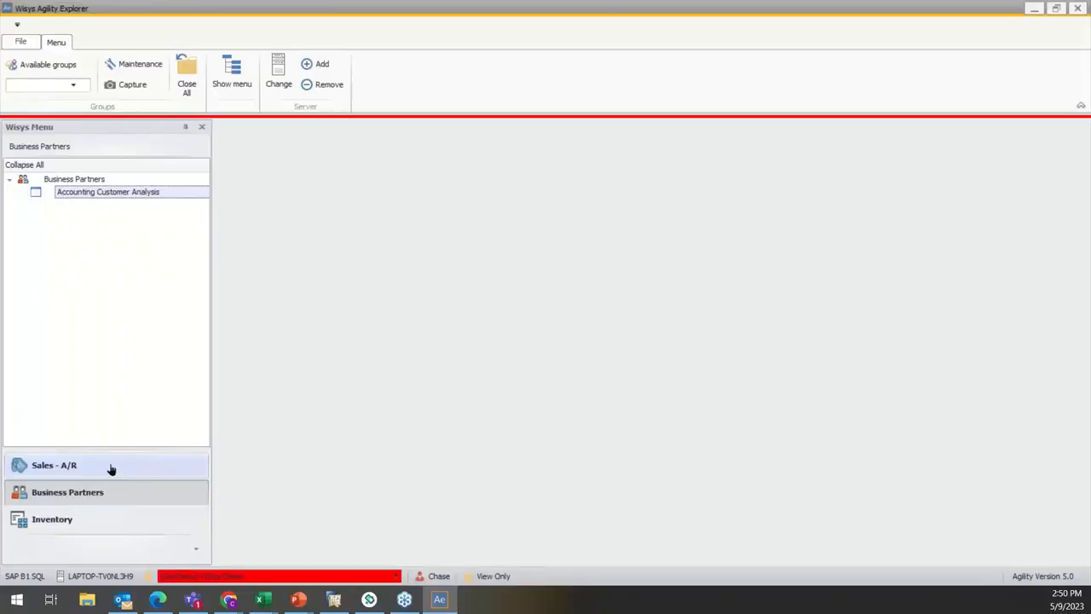
pyautogui.scroll(-1, 120, 284)
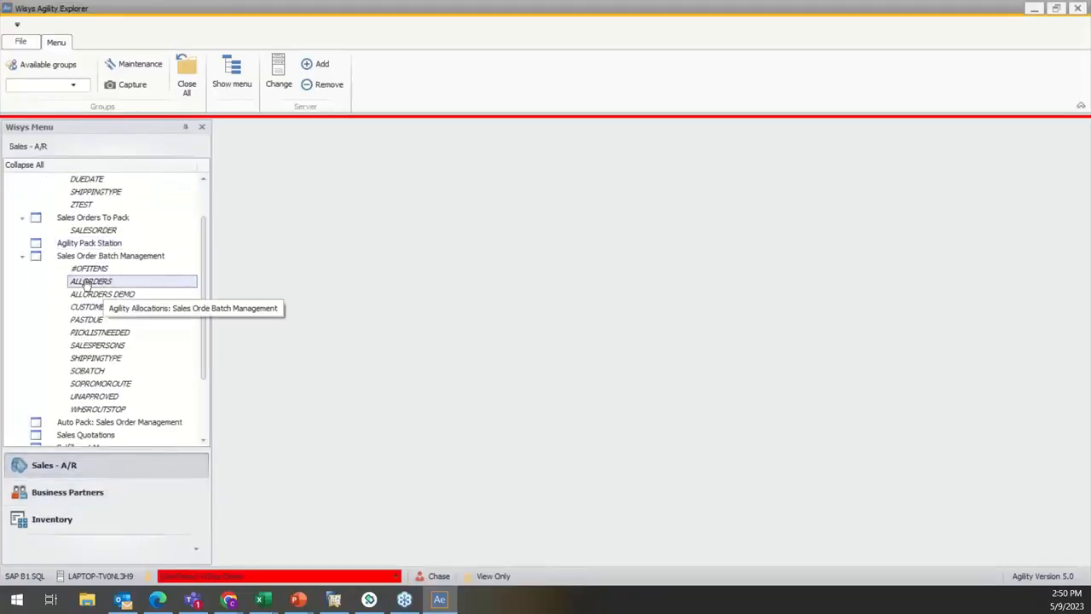
pyautogui.click(23, 256)
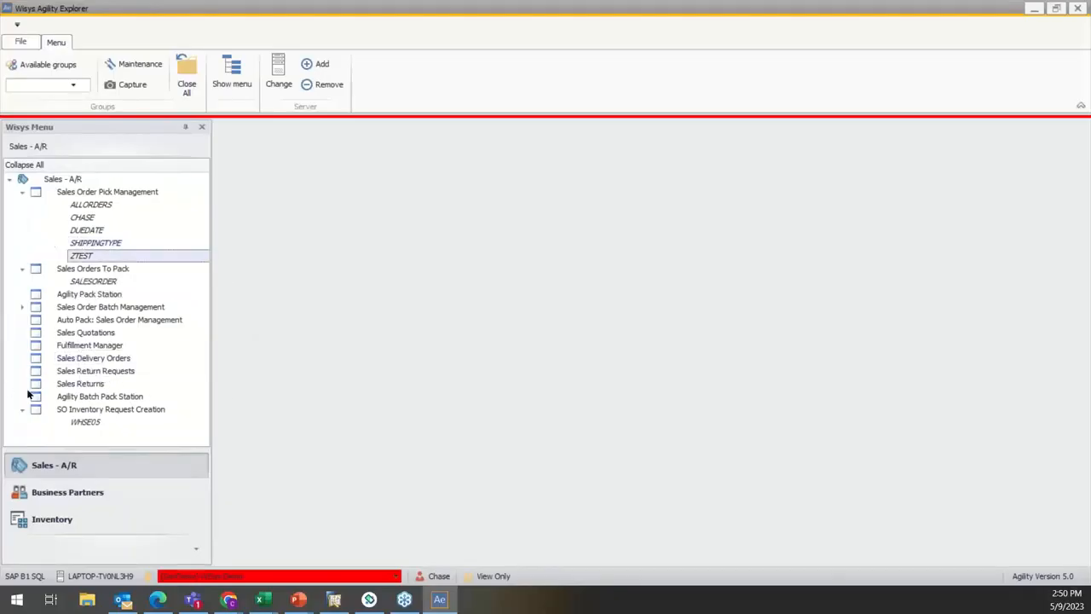
pyautogui.click(66, 519)
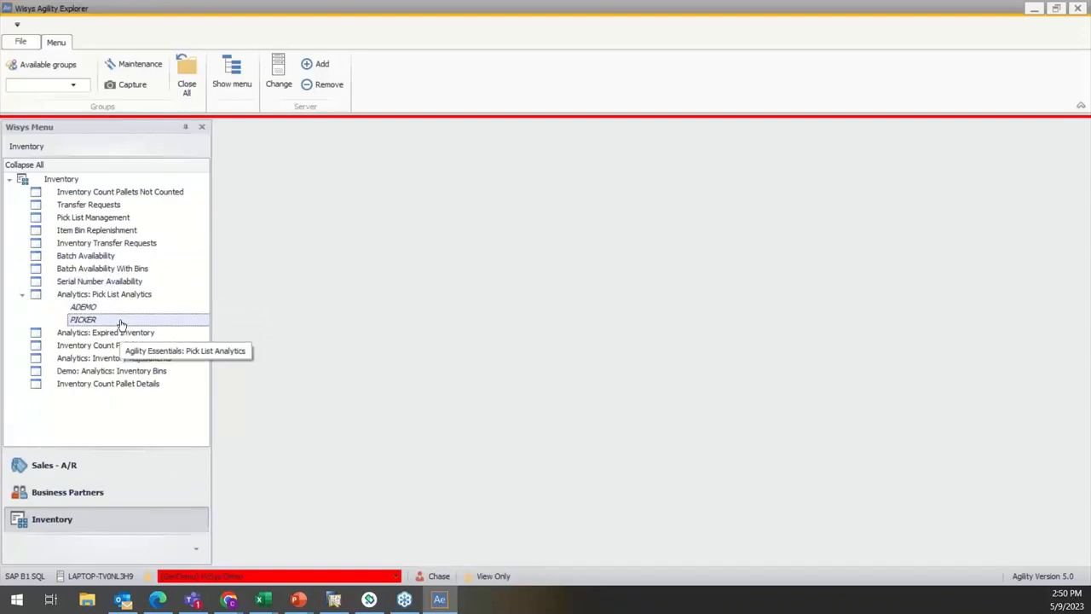
pyautogui.click(85, 469)
pyautogui.click(93, 498)
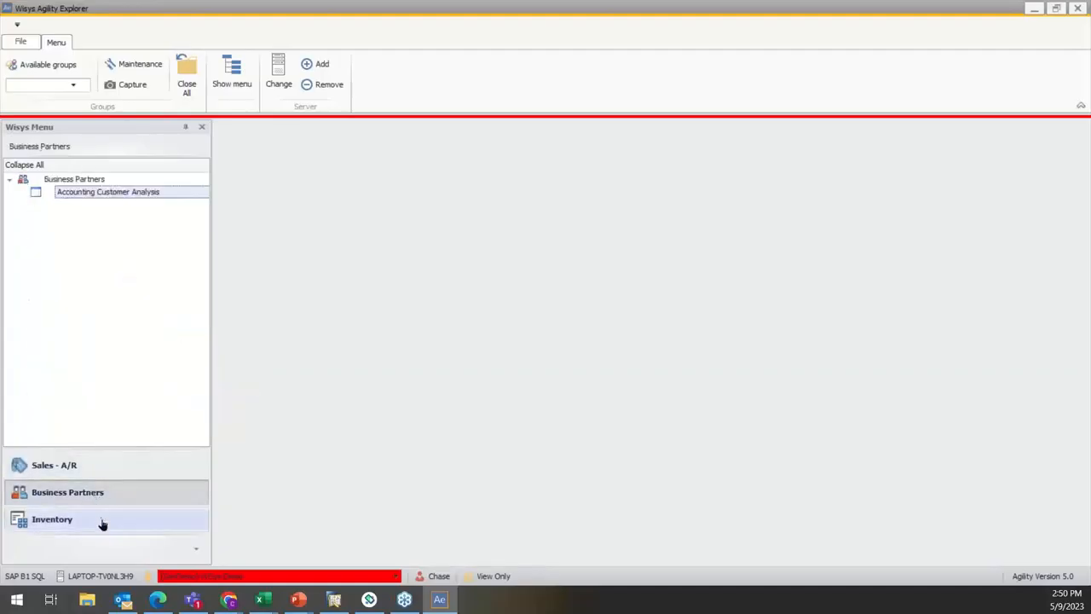
pyautogui.click(102, 521)
pyautogui.click(77, 472)
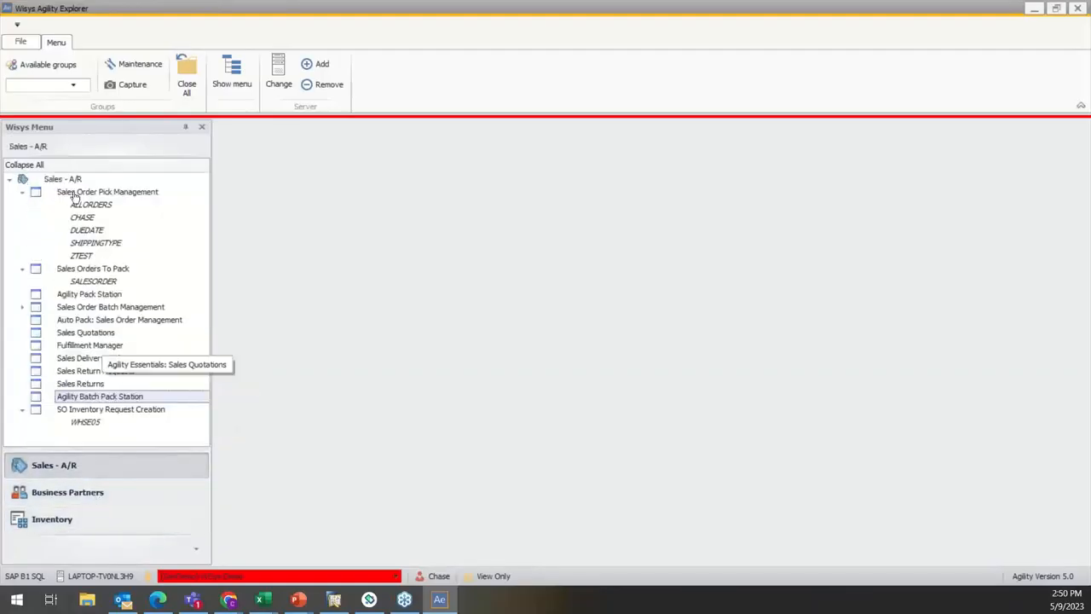
# Step: Check which application options the restricted user can reach and return to the main menu
pyautogui.click(20, 42)
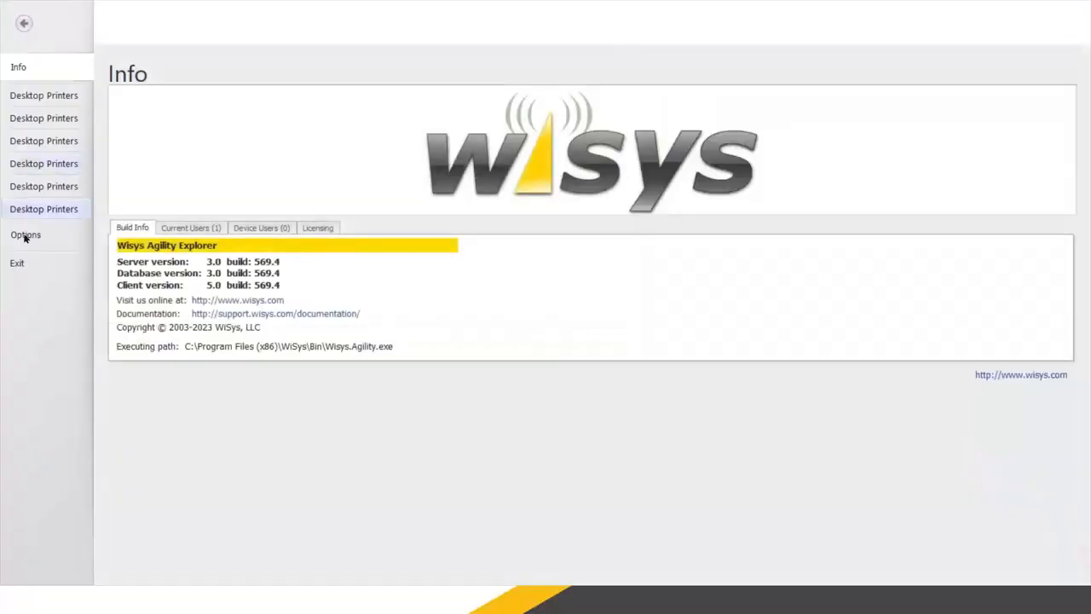
pyautogui.click(20, 236)
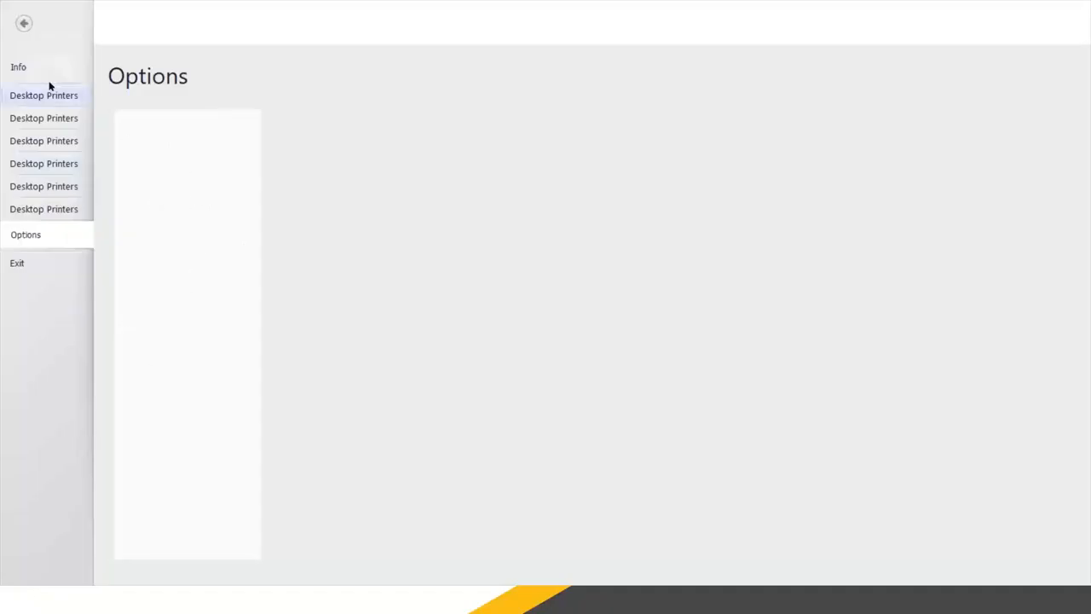
pyautogui.click(24, 24)
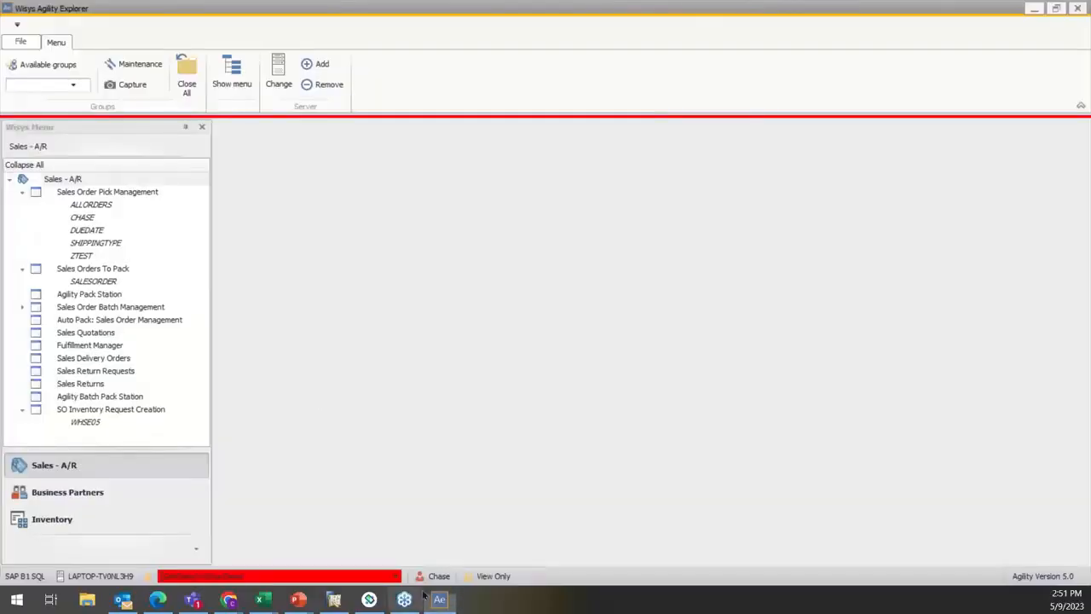
# Step: Switch the session back to the Manager account with the Administrator security level
pyautogui.click(431, 577)
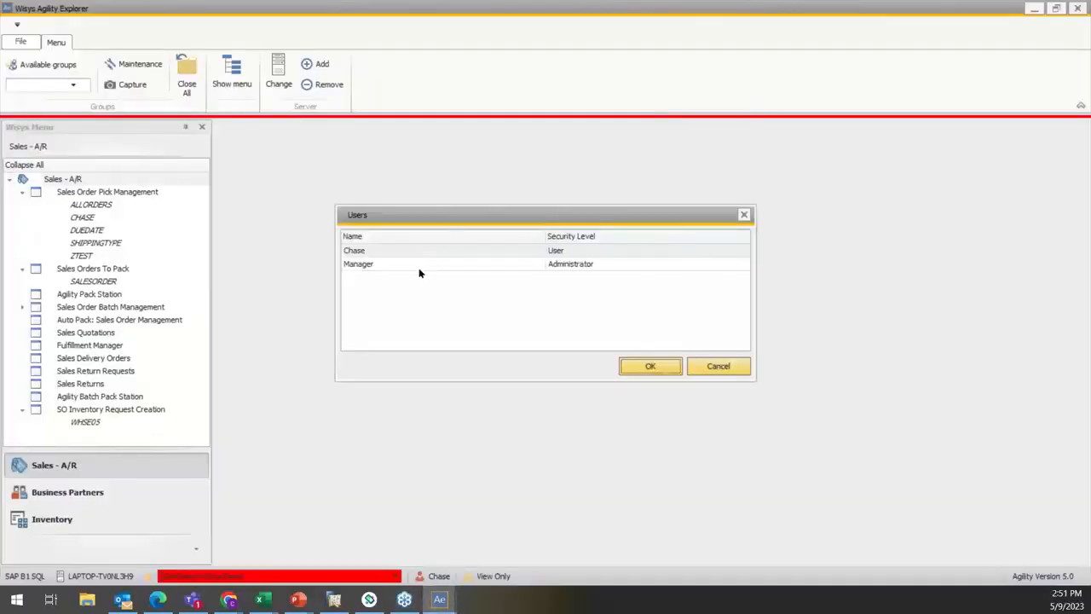
pyautogui.click(418, 264)
pyautogui.click(635, 366)
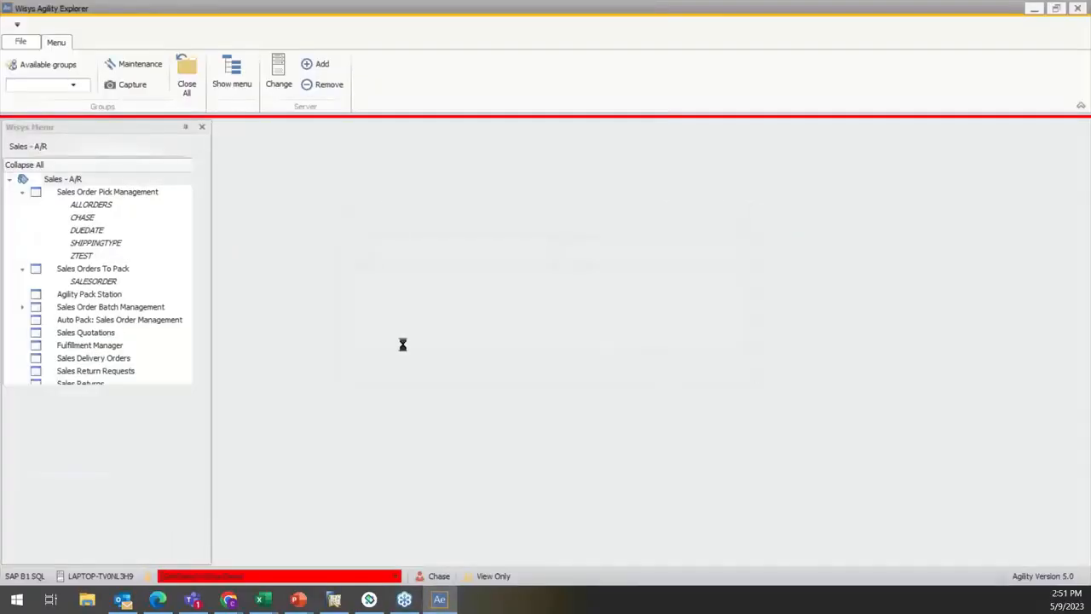
pyautogui.click(526, 318)
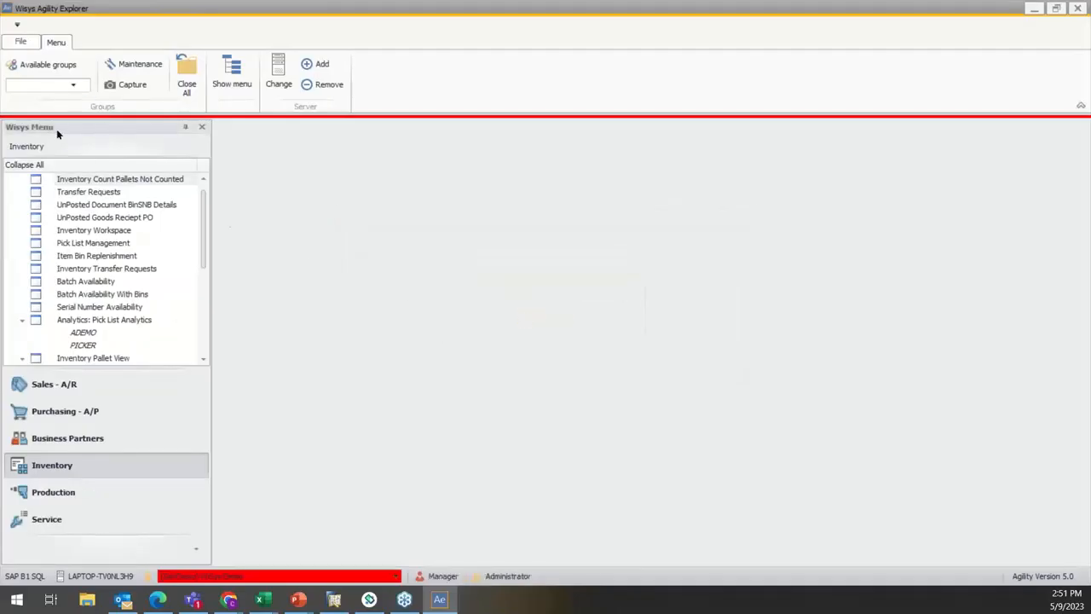
# Step: Open the security roles, collapse the Admin role and select Learning Lab to show its members
pyautogui.click(20, 45)
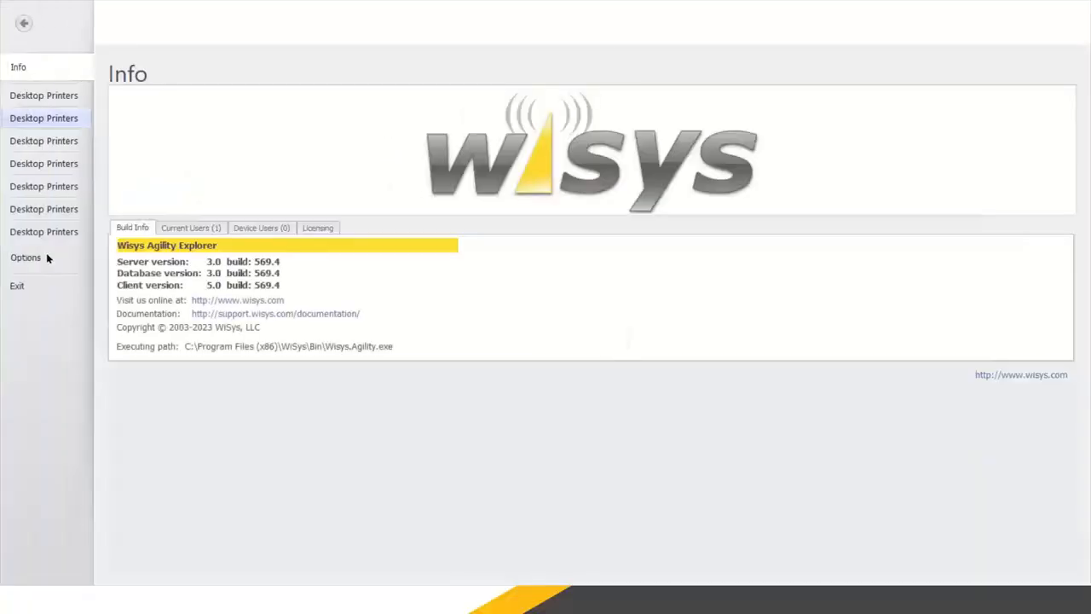
pyautogui.click(37, 257)
pyautogui.click(166, 178)
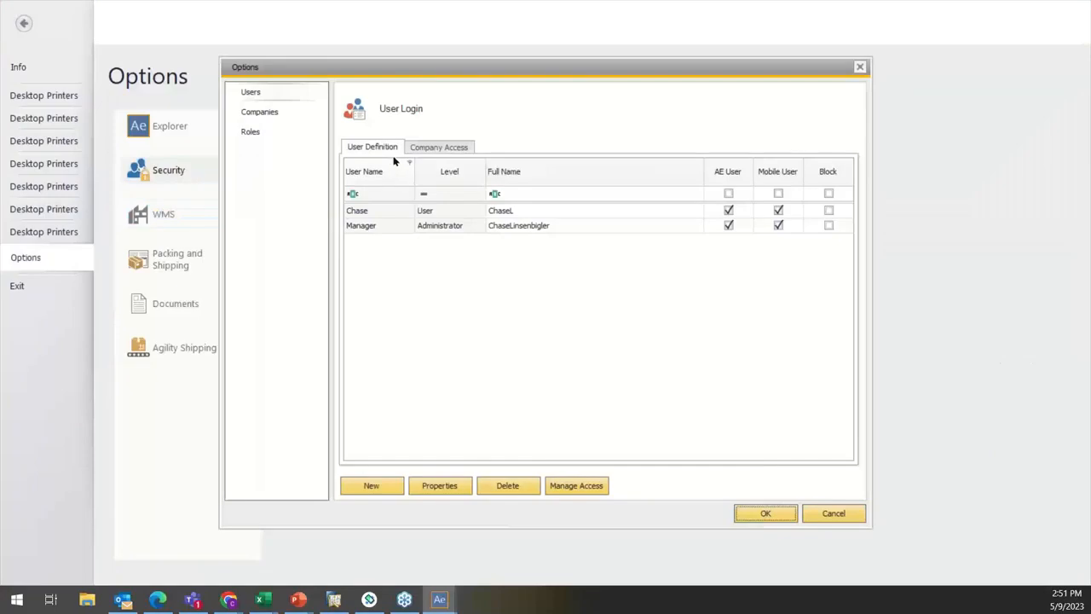
pyautogui.click(262, 114)
pyautogui.click(264, 134)
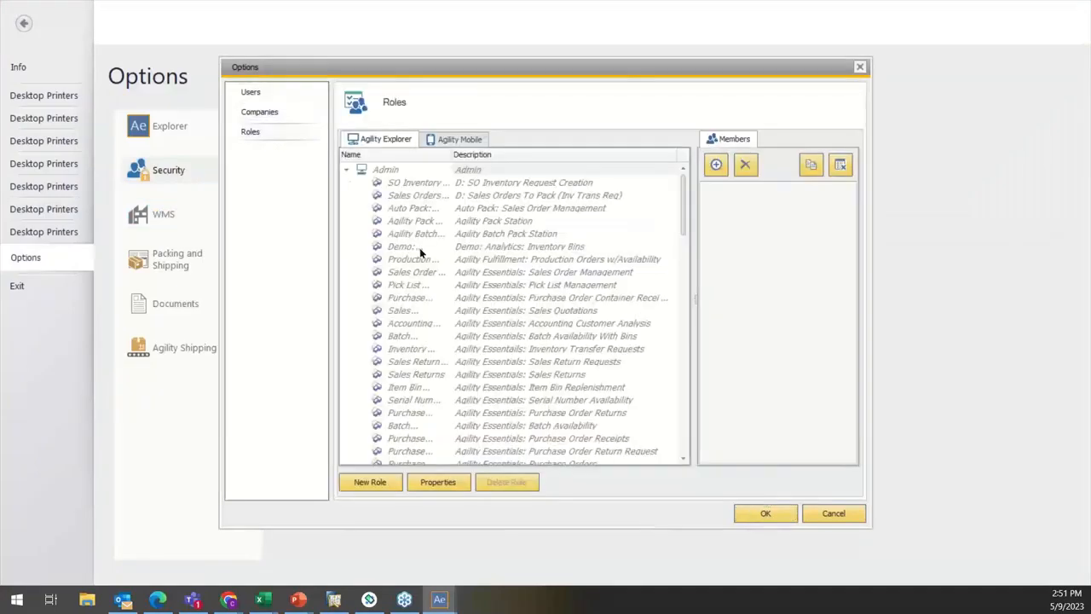
pyautogui.click(347, 170)
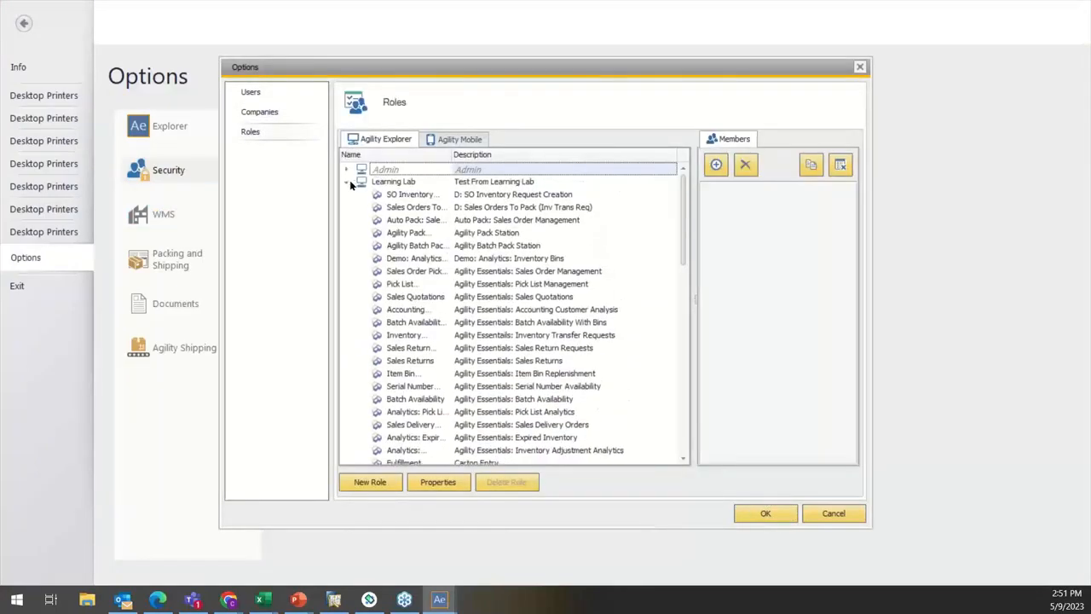
pyautogui.click(380, 184)
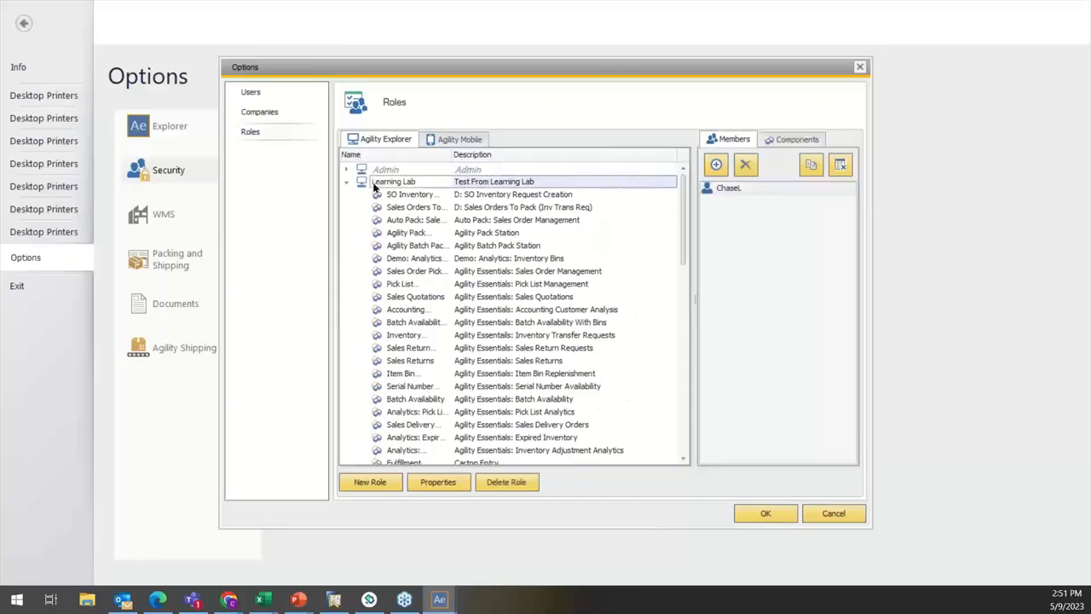
# Step: Remove the Learning Lab role's member from all roles
pyautogui.click(718, 189)
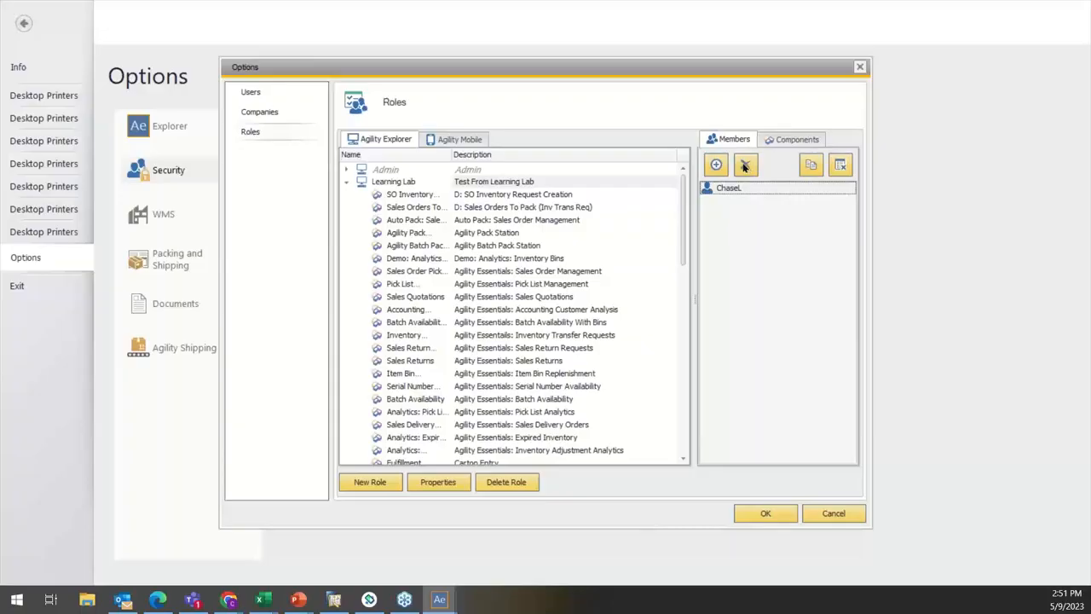
pyautogui.click(840, 167)
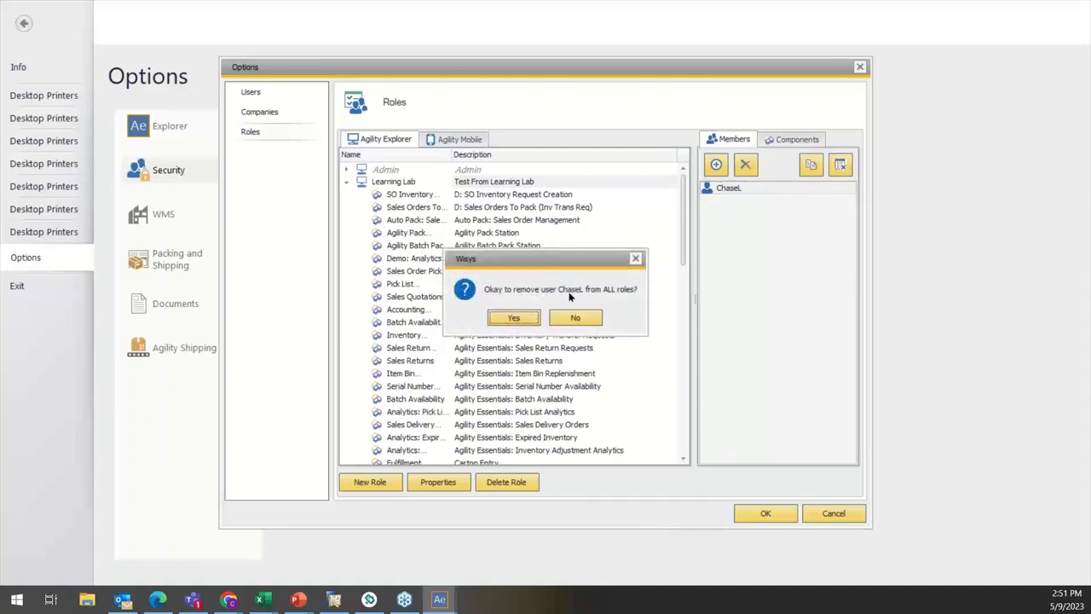
pyautogui.click(510, 322)
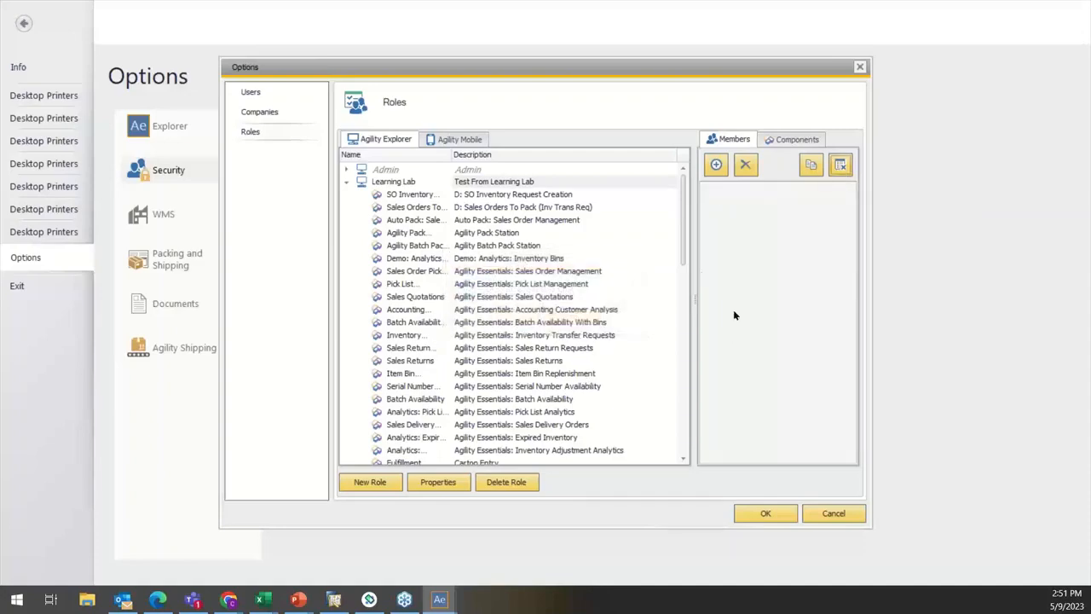
# Step: Delete the Learning Lab role with its components and collapse the expanded roles in the list
pyautogui.click(410, 183)
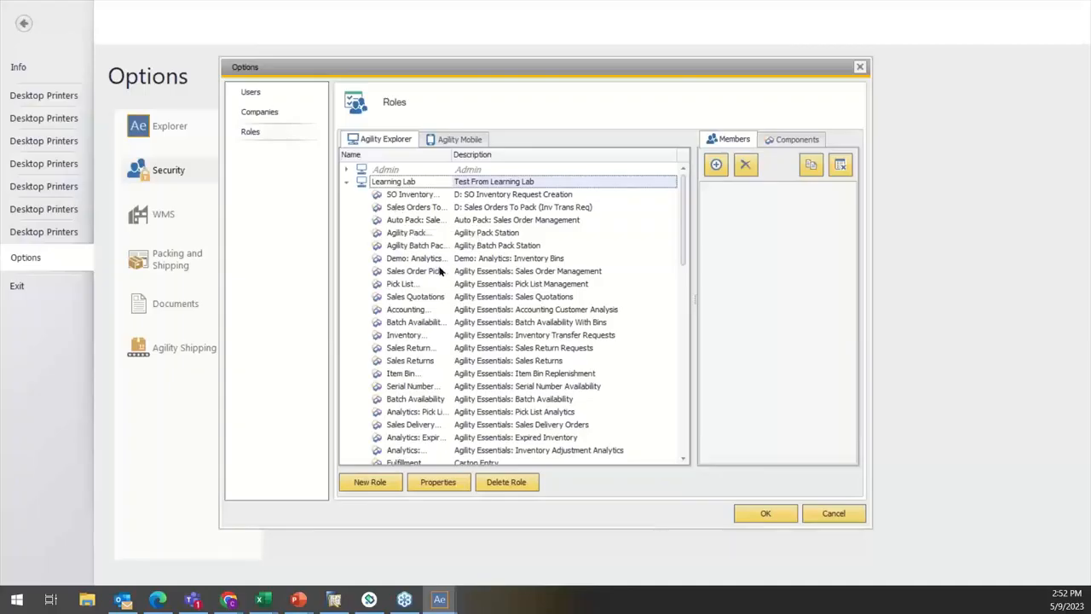
pyautogui.click(506, 483)
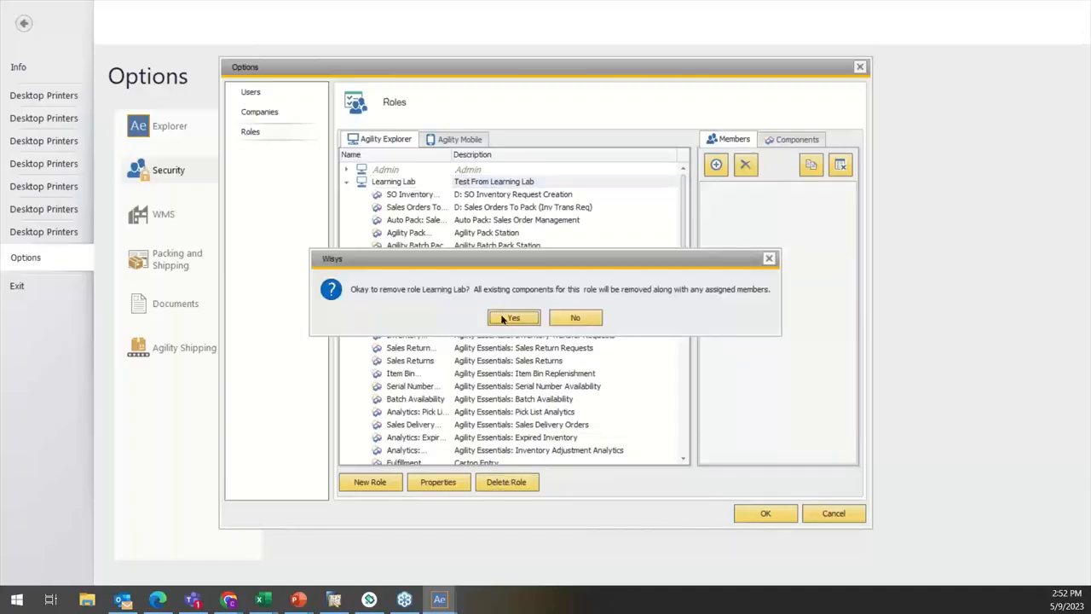
pyautogui.click(502, 319)
pyautogui.click(347, 169)
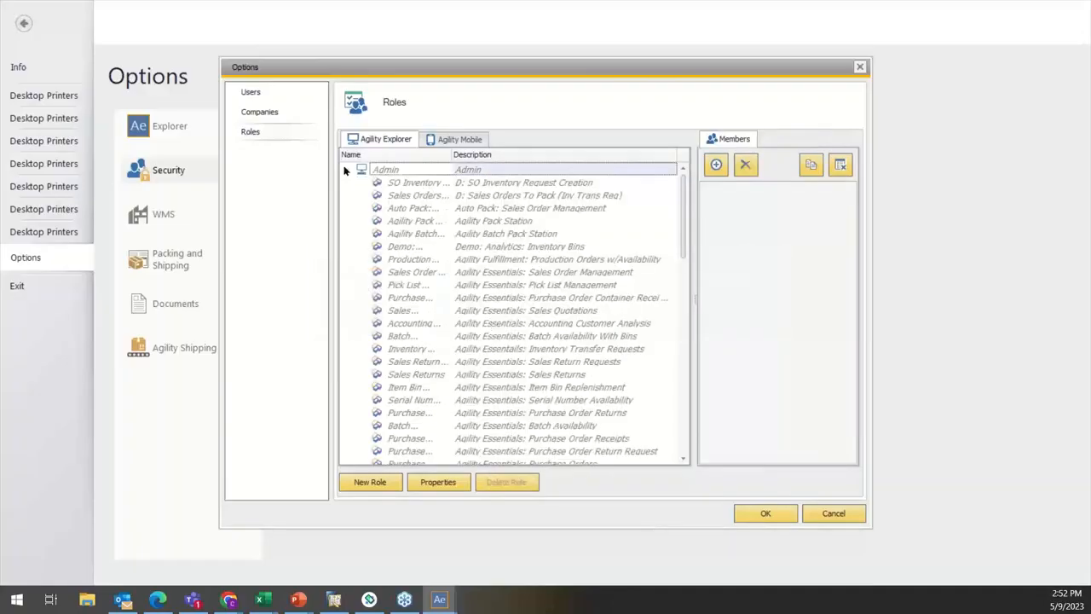
pyautogui.click(348, 197)
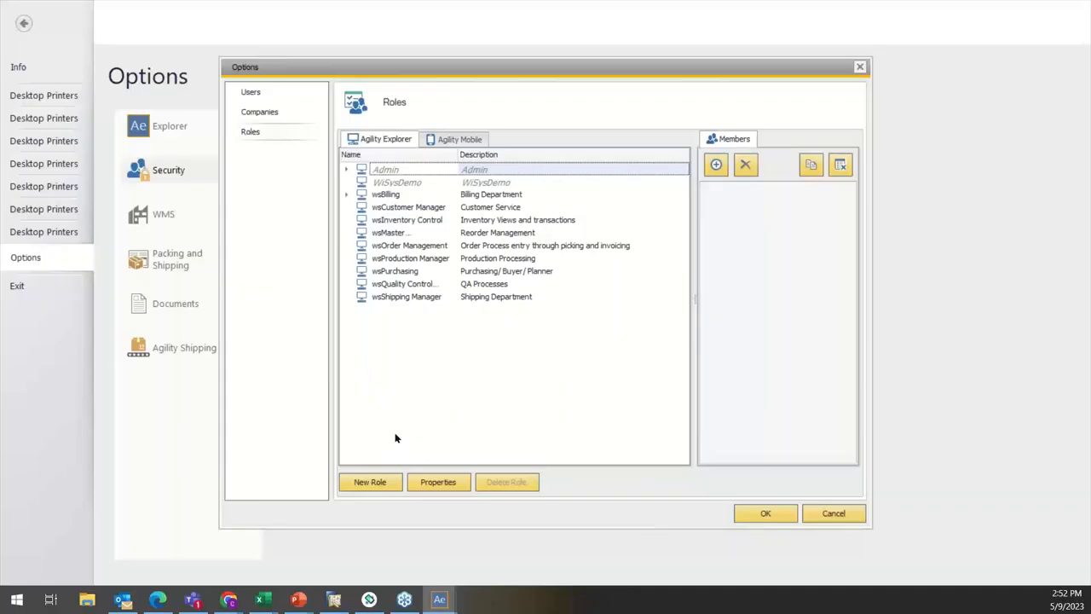
# Step: Create an Agility Explorer role named Learning Lab 2 with the description Test and No Copy as its source
pyautogui.click(381, 482)
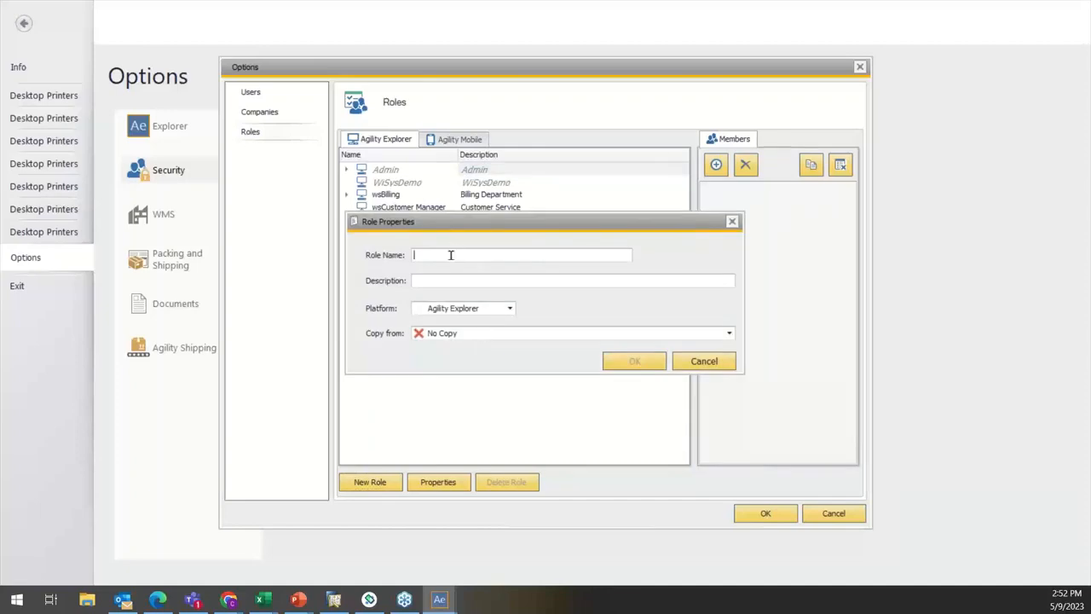
pyautogui.write('Lea')
pyautogui.write('rning Lab 2')
pyautogui.click(467, 280)
pyautogui.write('Test')
pyautogui.click(461, 334)
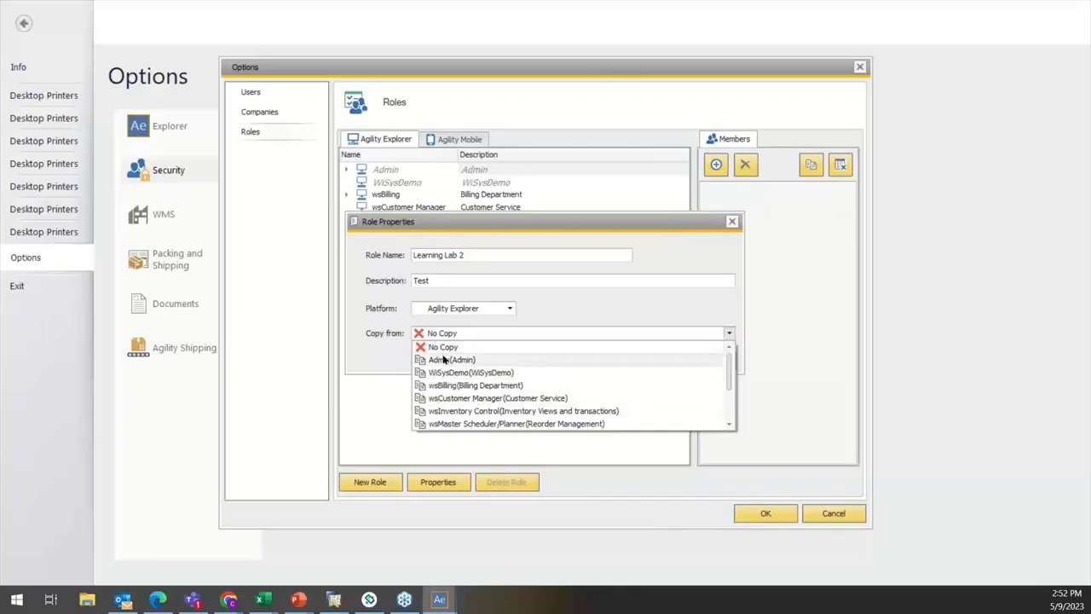
pyautogui.click(437, 352)
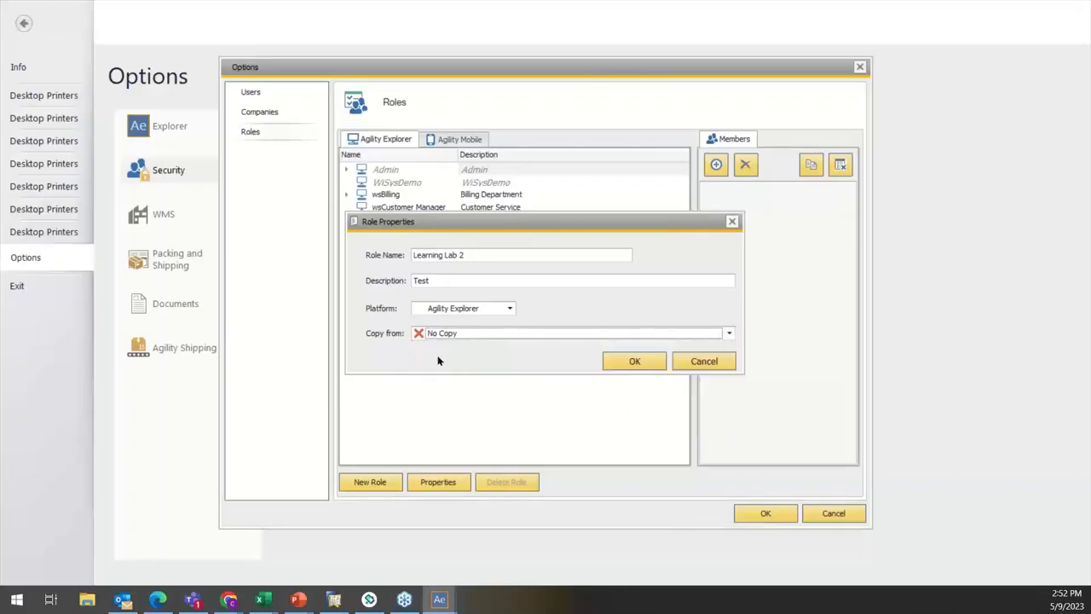
pyautogui.click(634, 362)
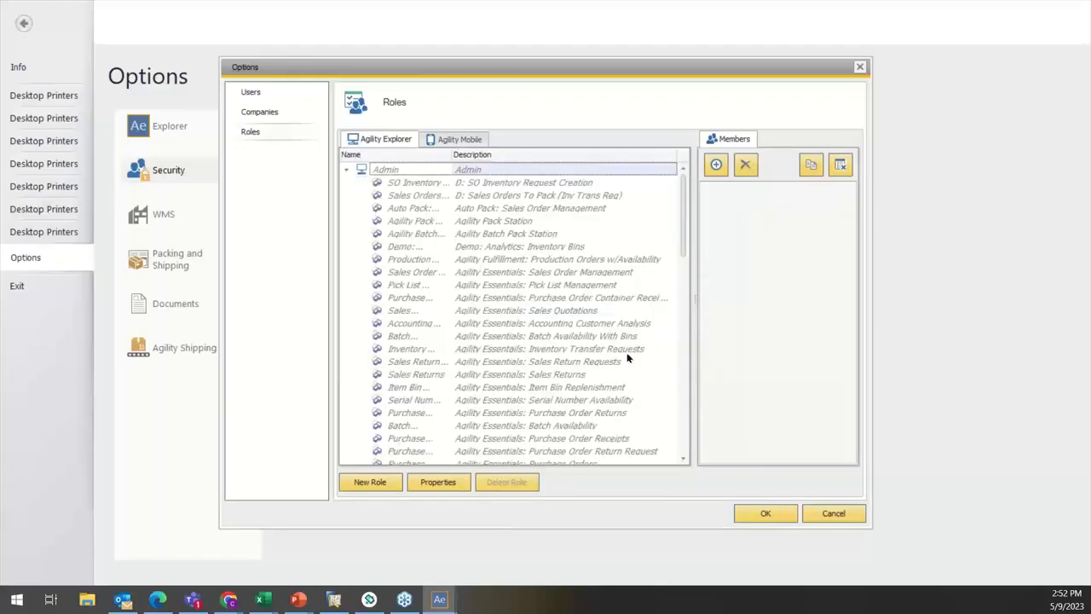
# Step: Collapse the expanded roles, select Learning Lab 2 and add the available user as its member
pyautogui.click(345, 169)
pyautogui.click(379, 181)
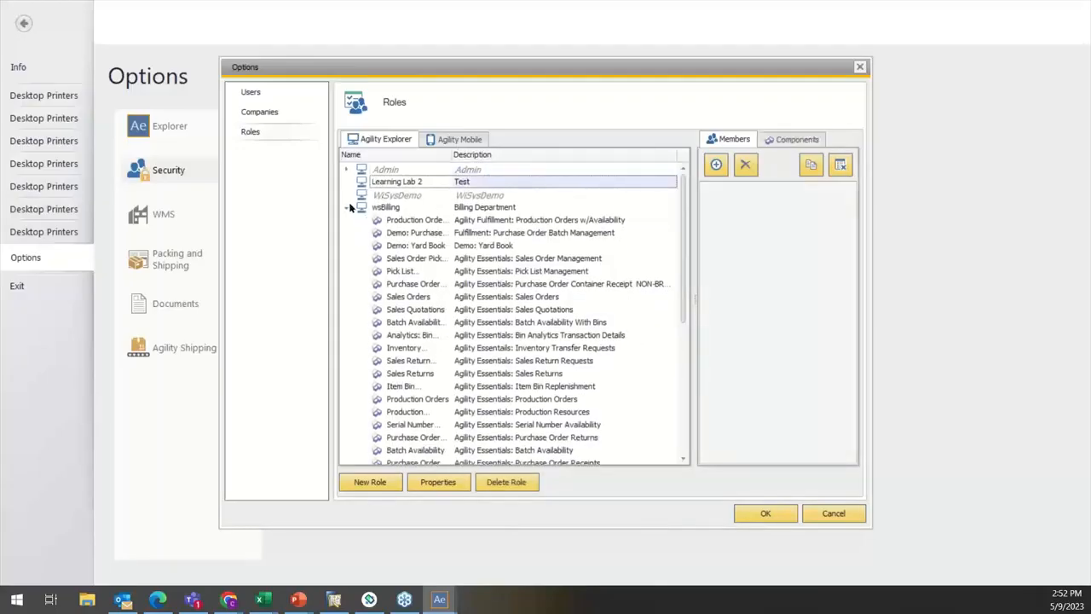
pyautogui.click(347, 208)
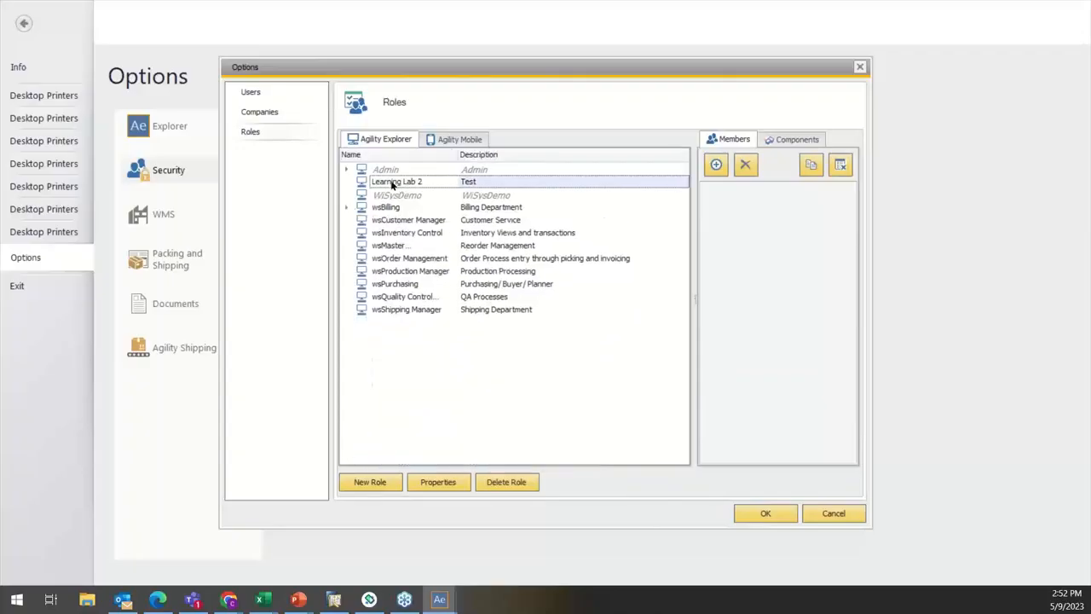
pyautogui.click(716, 167)
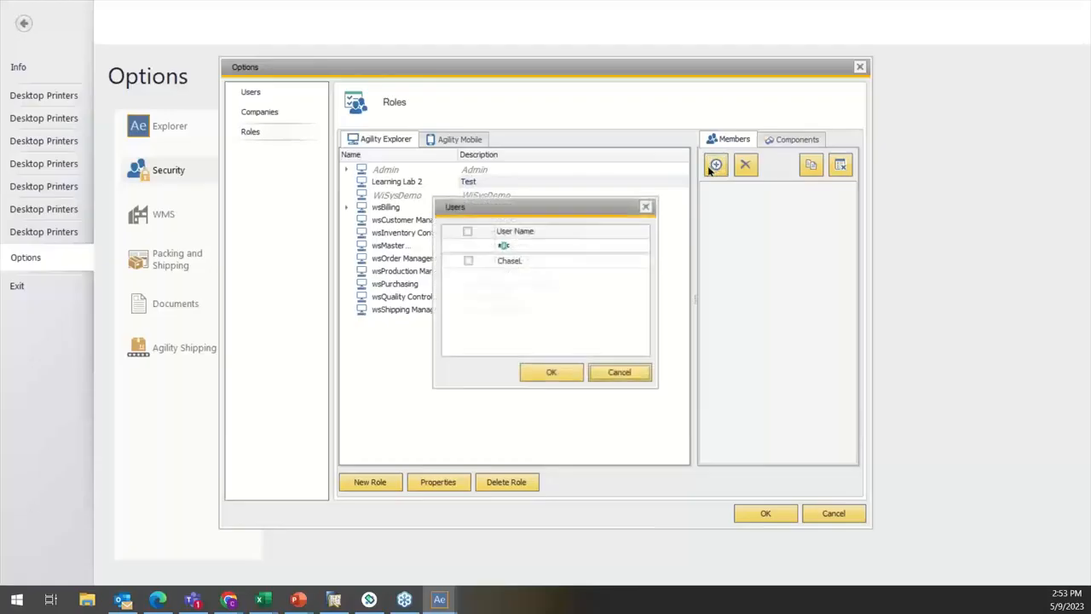
pyautogui.click(468, 260)
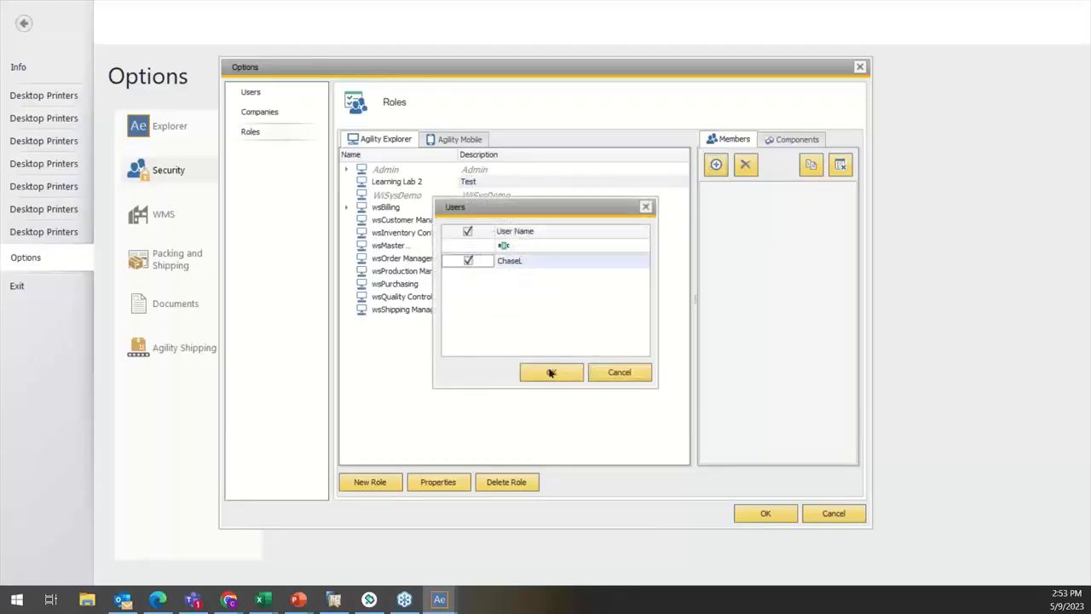
pyautogui.click(550, 372)
# Step: Show the Learning Lab 2 role's components, expand the Agility folder under Sales - A/R and widen the component list
pyautogui.click(790, 141)
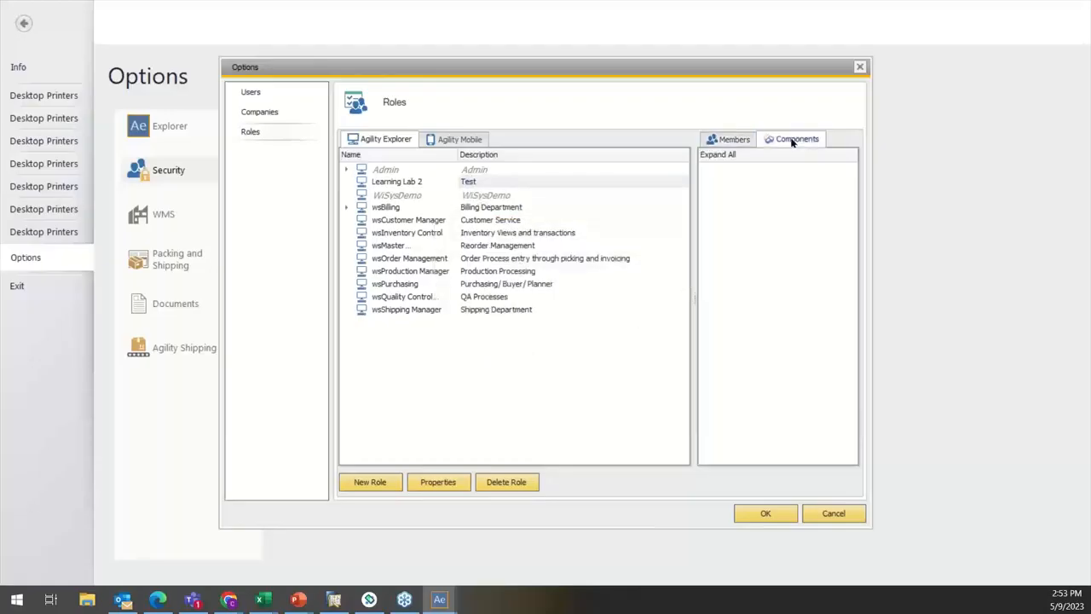
pyautogui.click(773, 157)
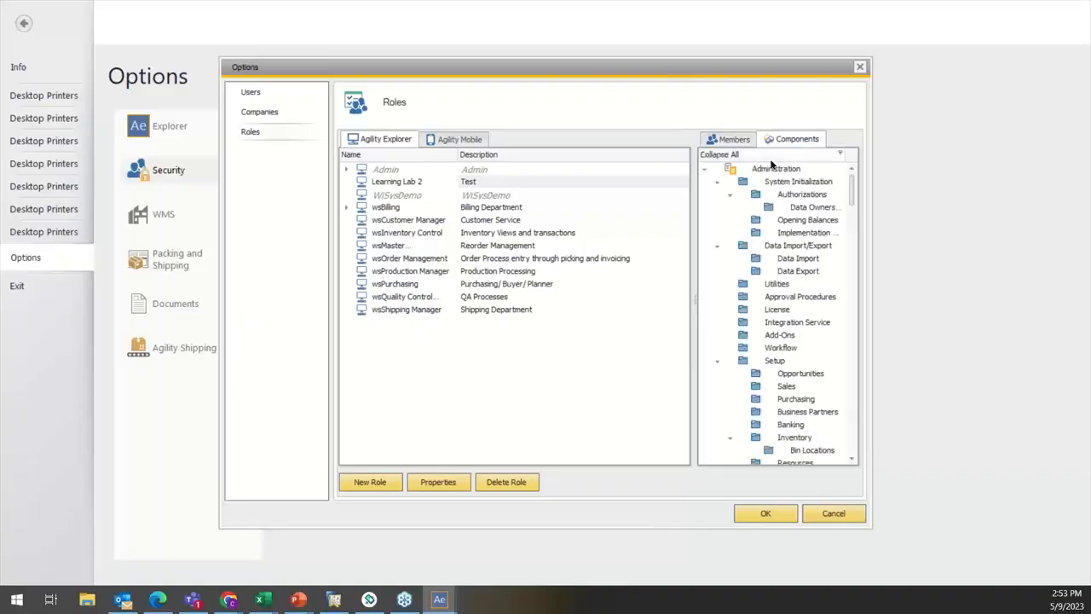
pyautogui.click(709, 156)
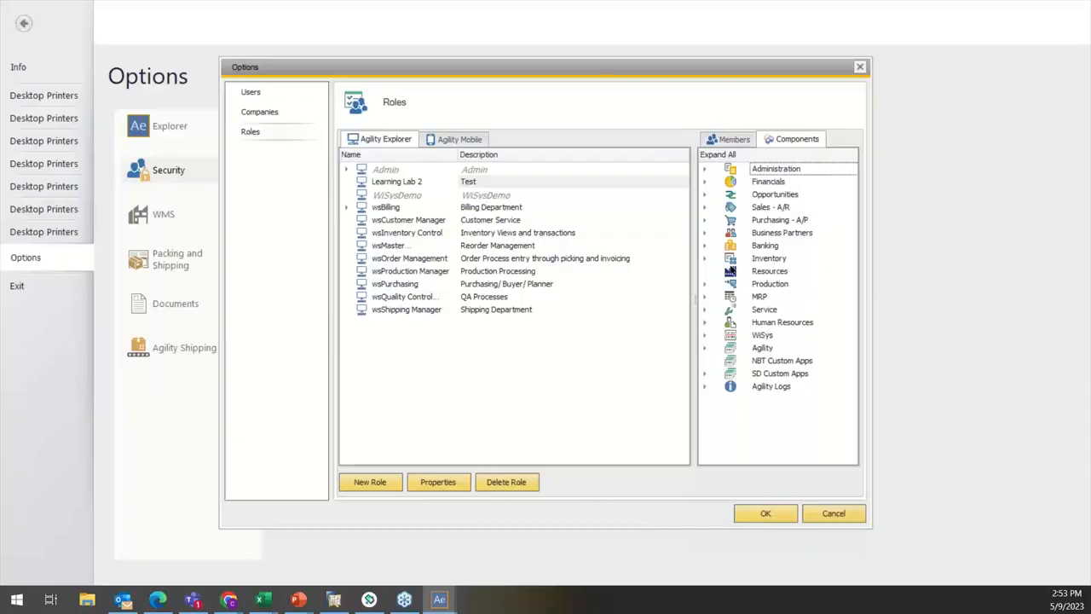
pyautogui.click(704, 207)
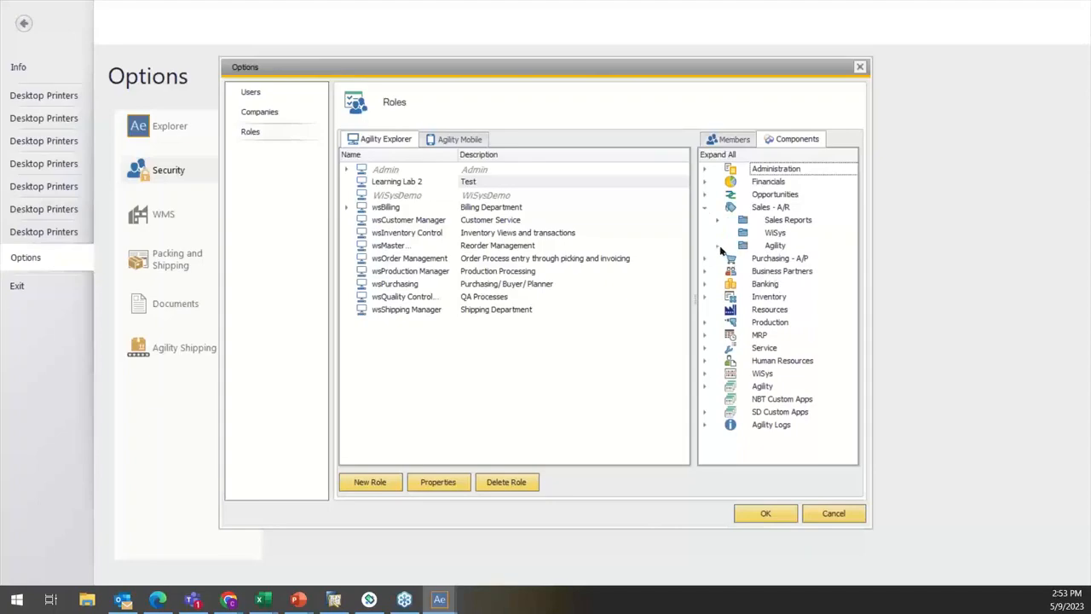
pyautogui.click(718, 246)
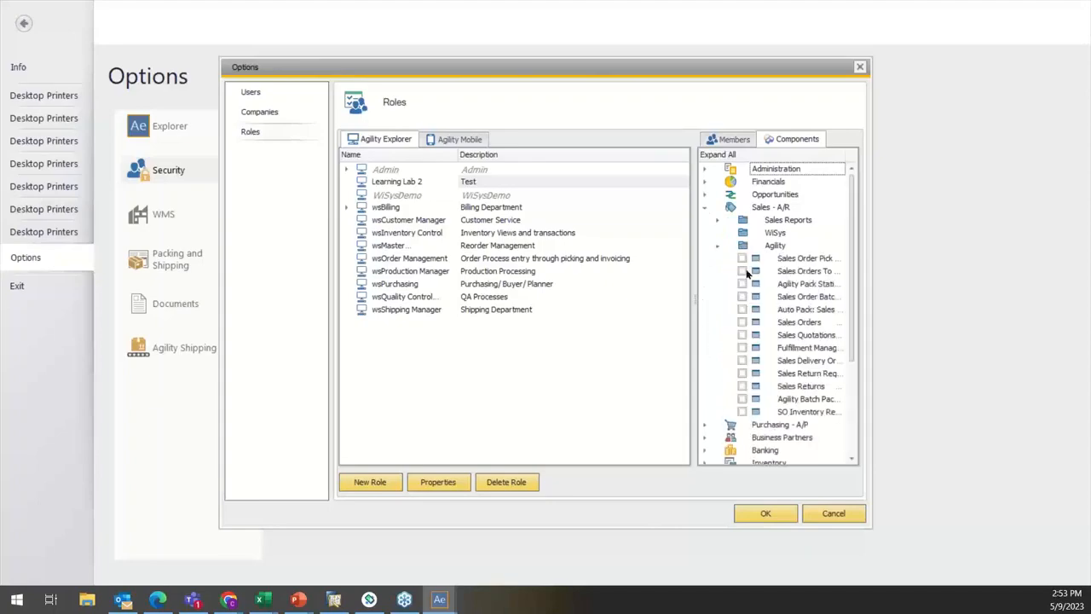
pyautogui.click(692, 299)
pyautogui.moveTo(696, 299); pyautogui.dragTo(628, 299)
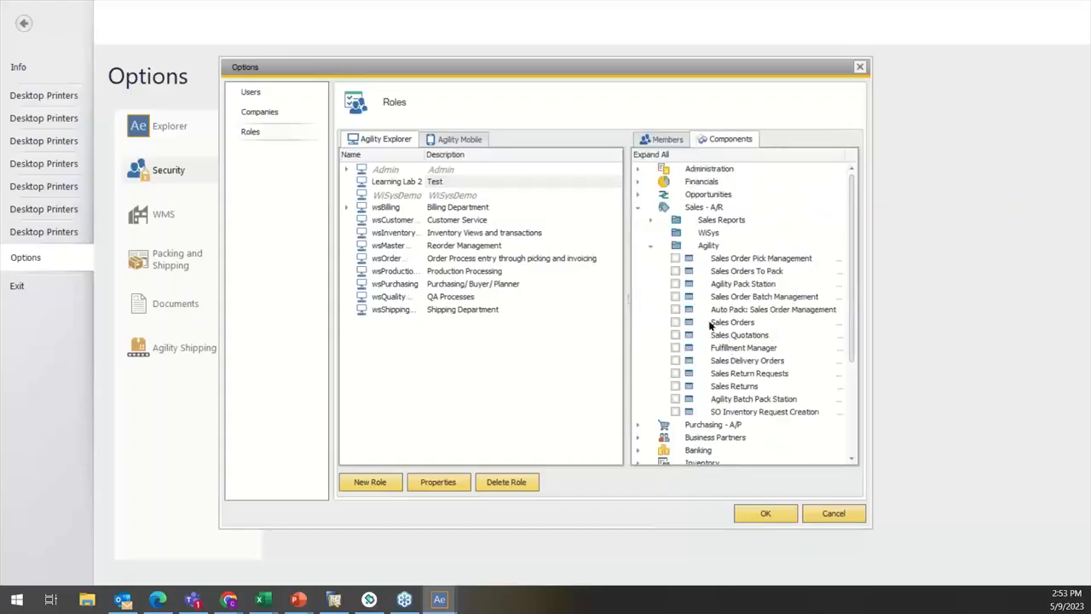
# Step: Grant the role Sales Orders, Sales Quotations, Sales Return Requests, Sales Returns, Sales Delivery Orders and Sales Orders To Pack, and save
pyautogui.click(712, 324)
pyautogui.click(675, 323)
pyautogui.click(675, 335)
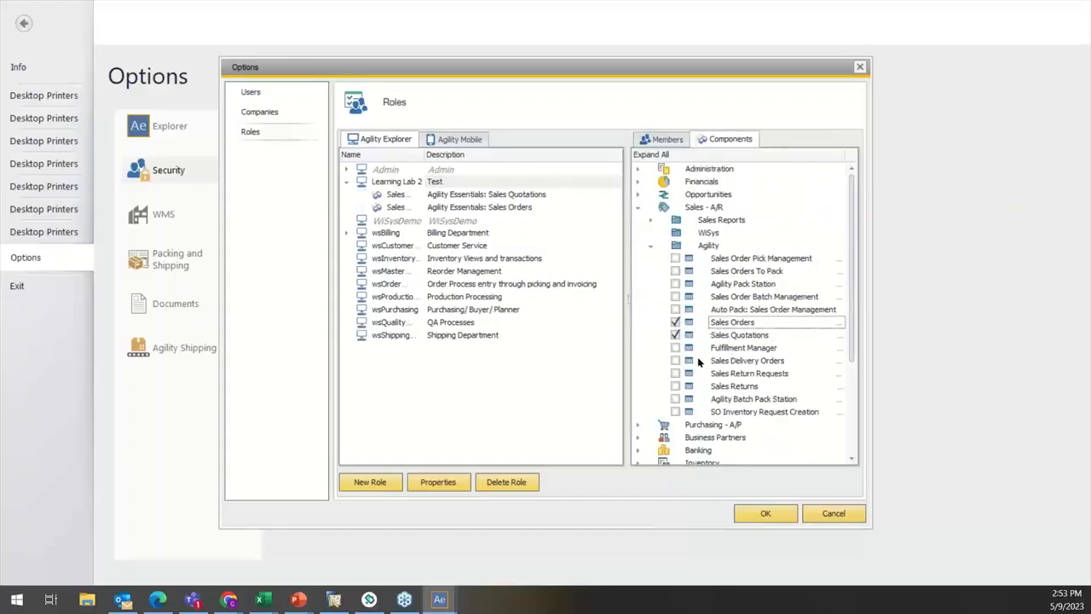
pyautogui.click(675, 374)
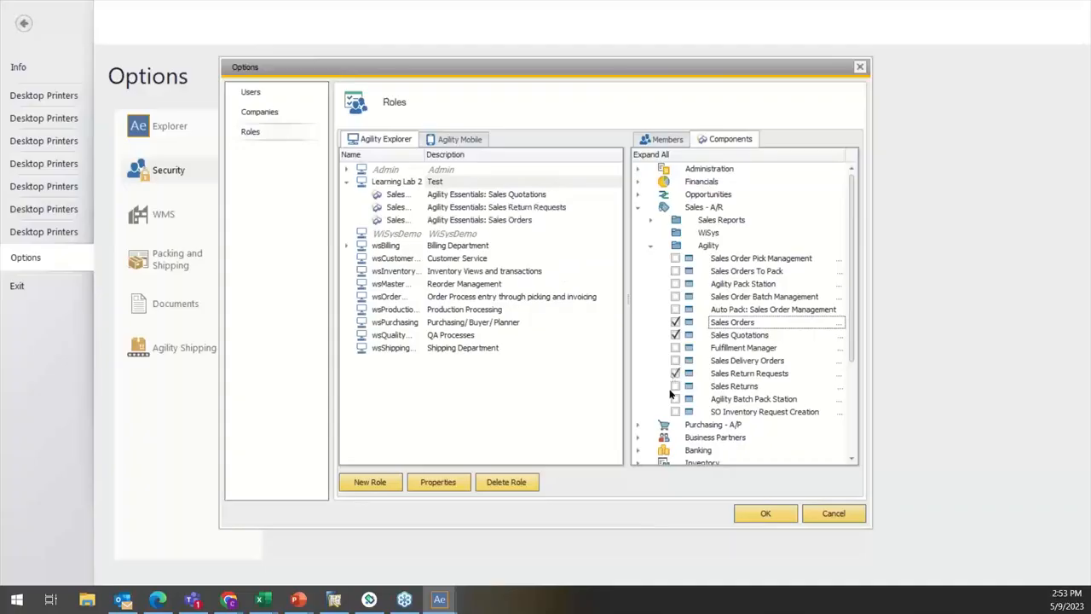
pyautogui.click(675, 386)
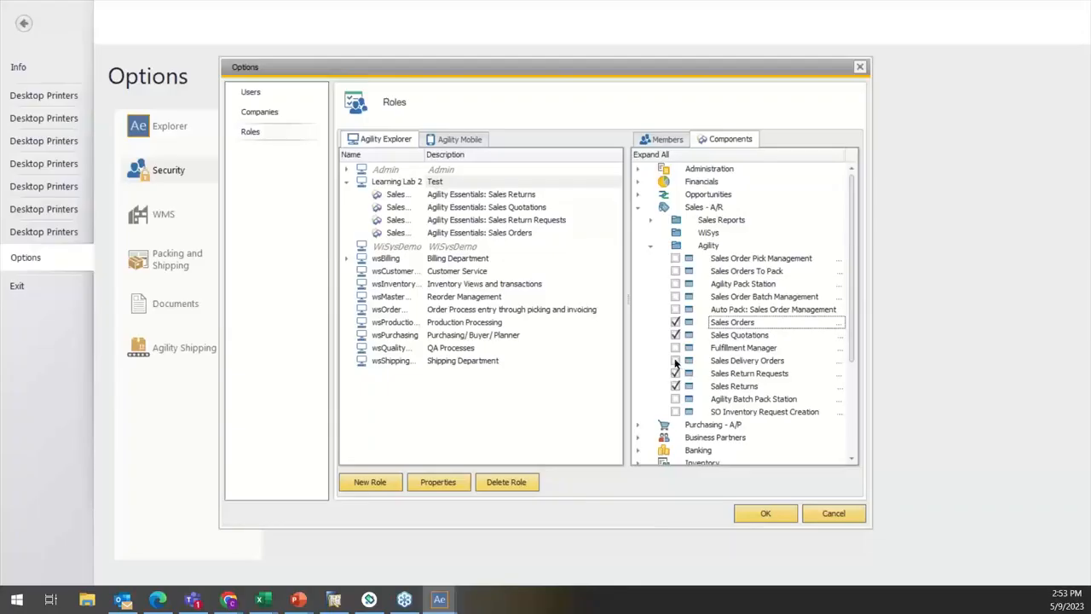
pyautogui.click(676, 361)
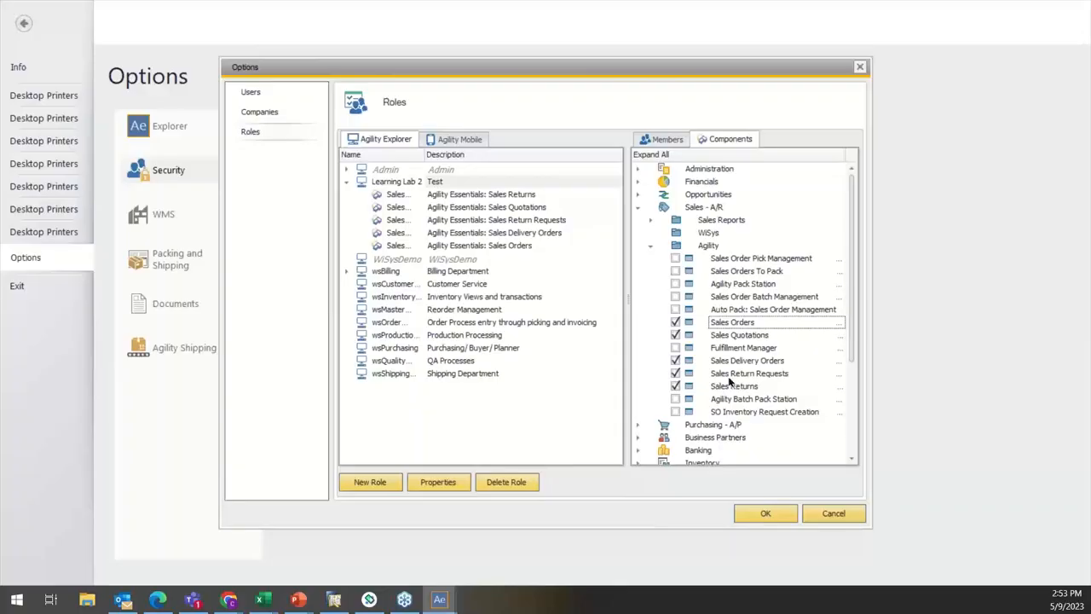
pyautogui.click(676, 271)
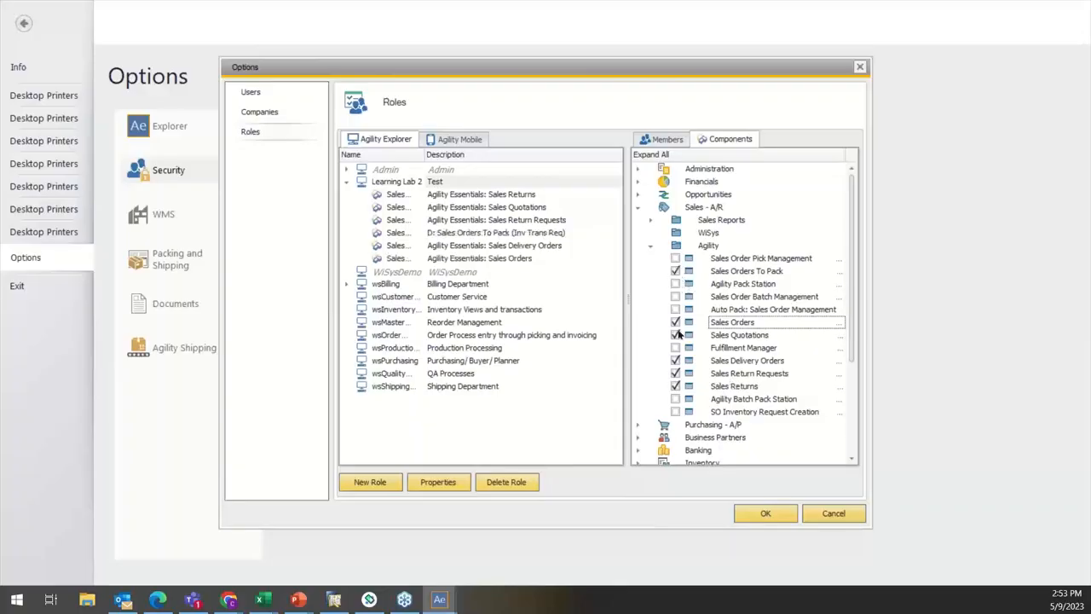
pyautogui.click(765, 513)
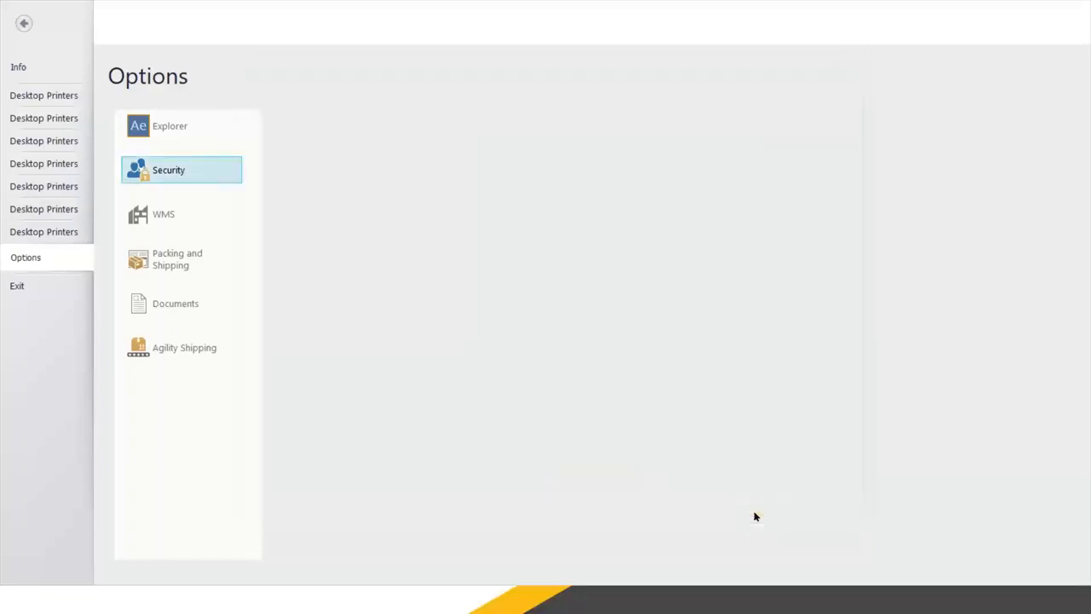
# Step: Return to the main menu and switch the session to the account with the User security level
pyautogui.click(26, 23)
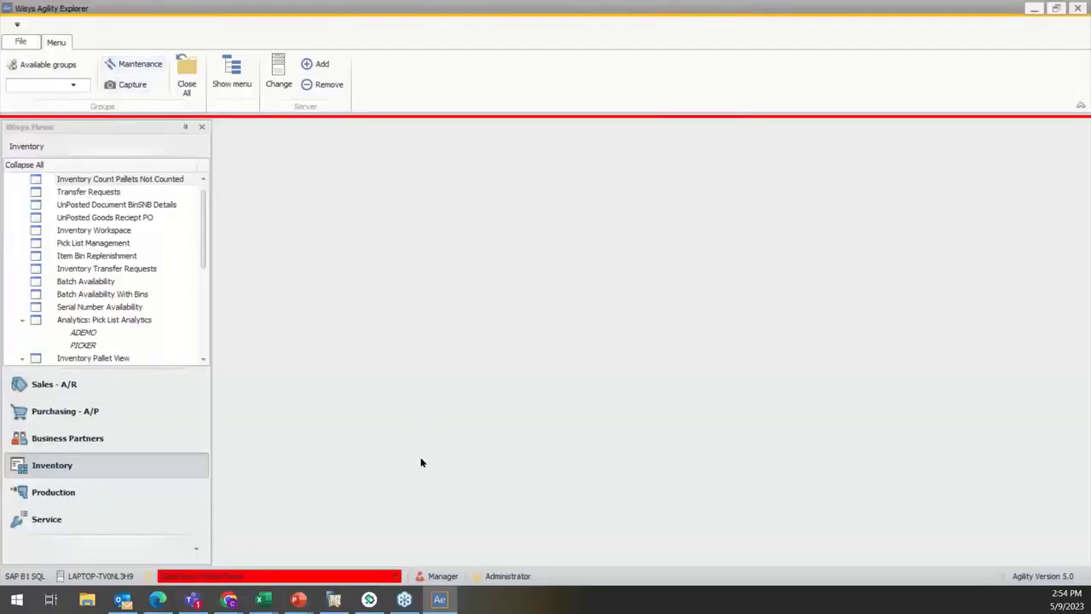
pyautogui.click(439, 578)
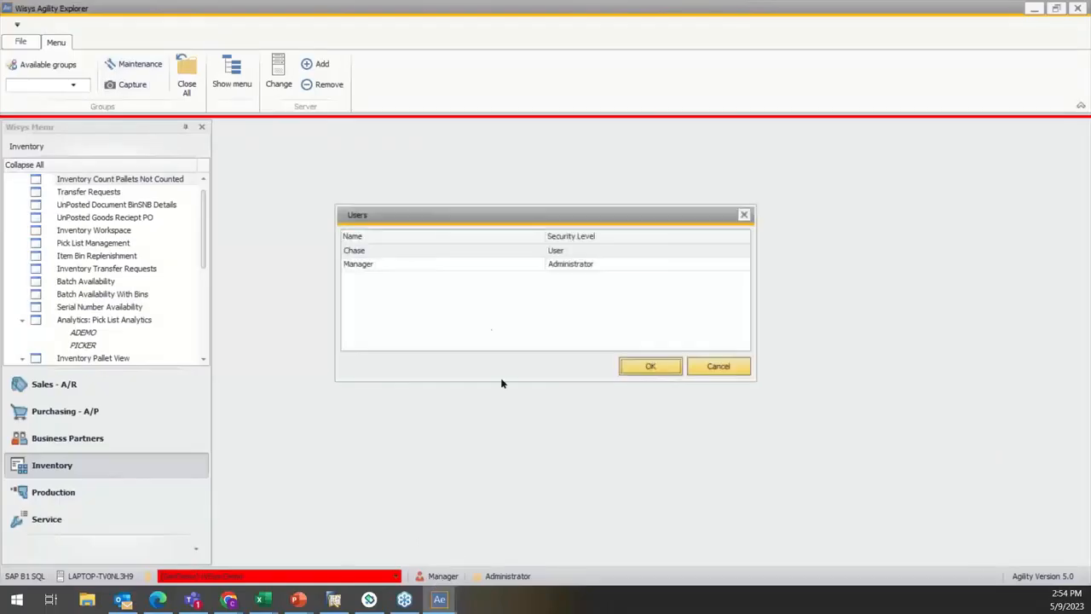
pyautogui.click(433, 249)
pyautogui.click(674, 367)
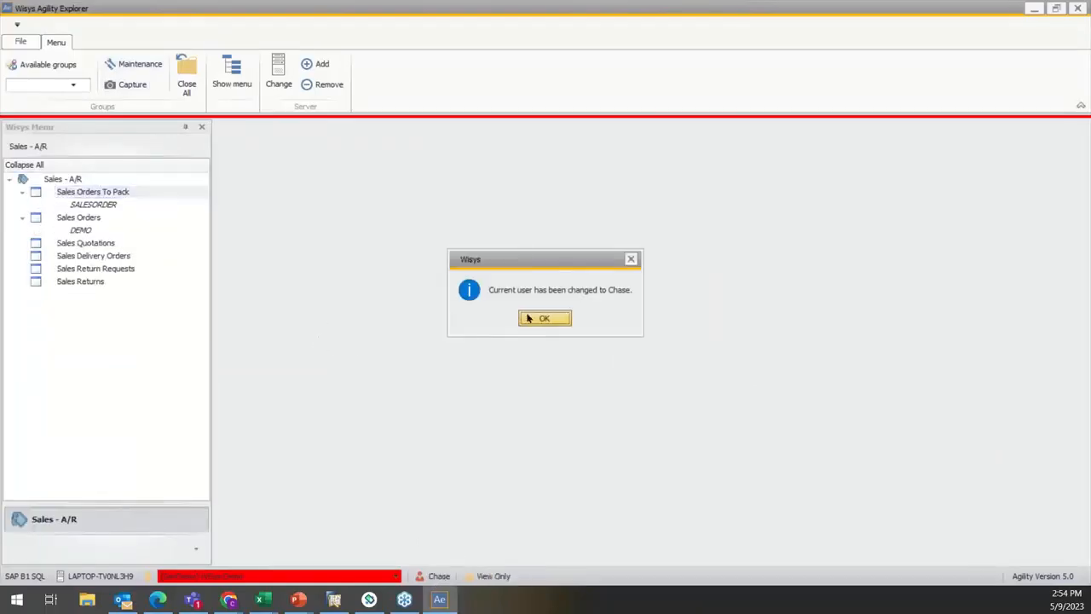
pyautogui.click(542, 318)
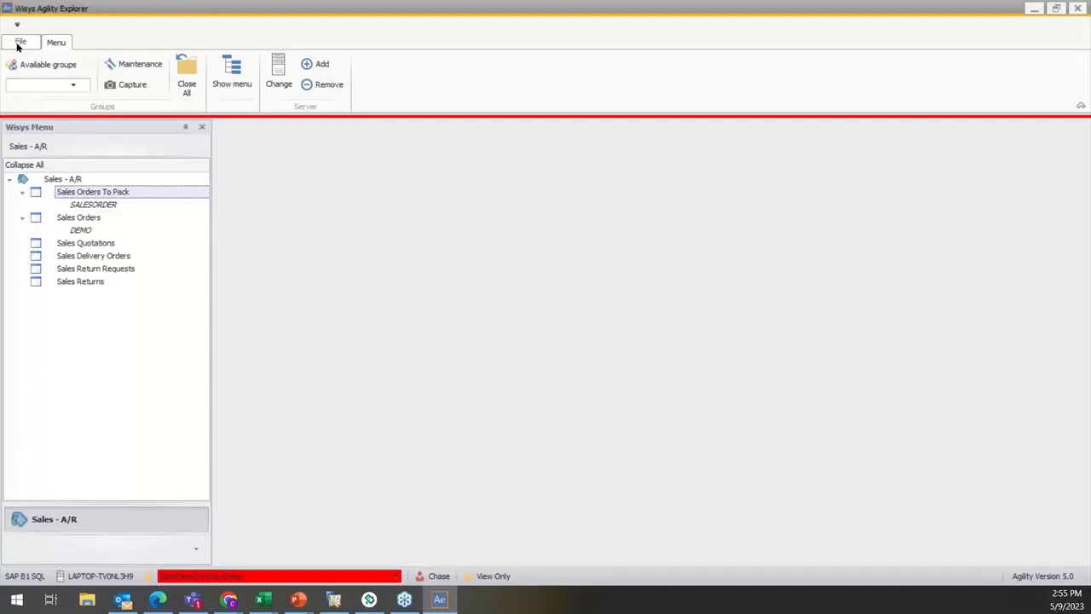
# Step: Open Sales Delivery Orders as the restricted user and look through the order list
pyautogui.click(128, 256)
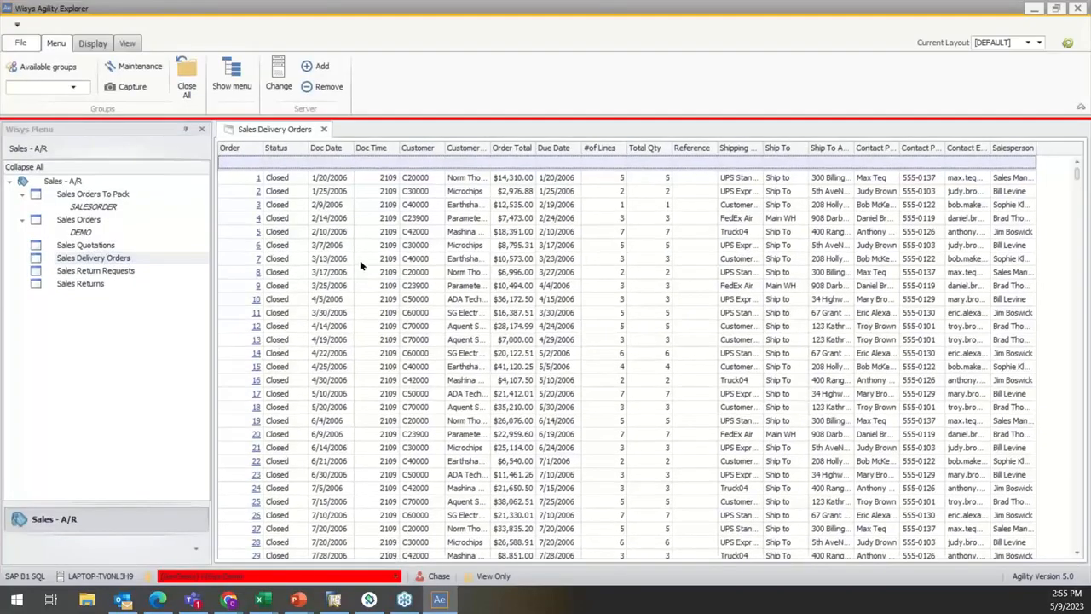
pyautogui.scroll(-5, 359, 266)
pyautogui.scroll(5, 359, 266)
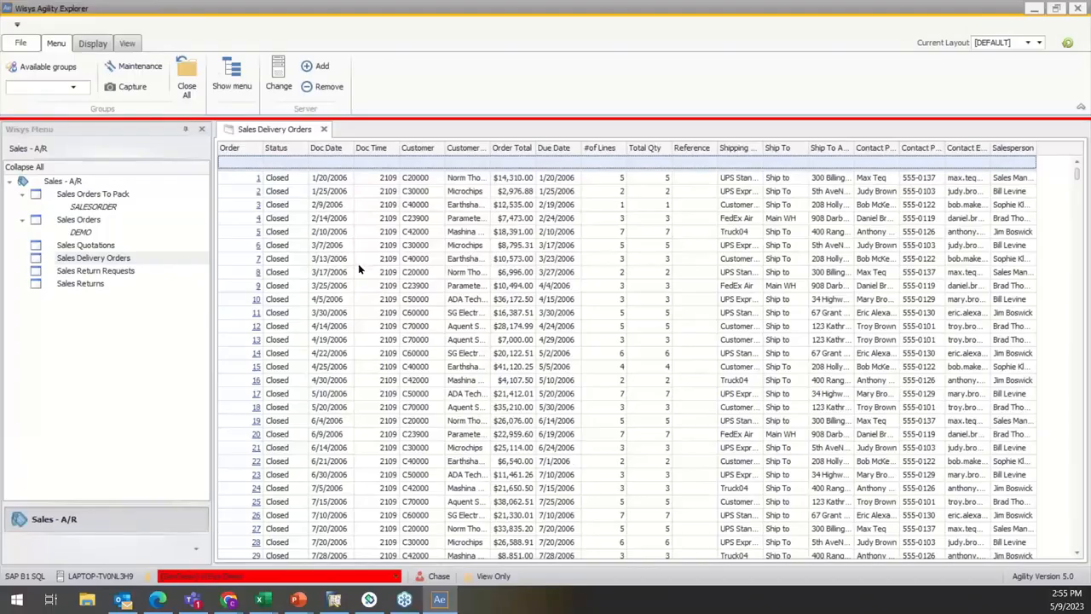
# Step: Switch the session back to the Manager account with the Administrator security level, closing all open screens
pyautogui.click(425, 578)
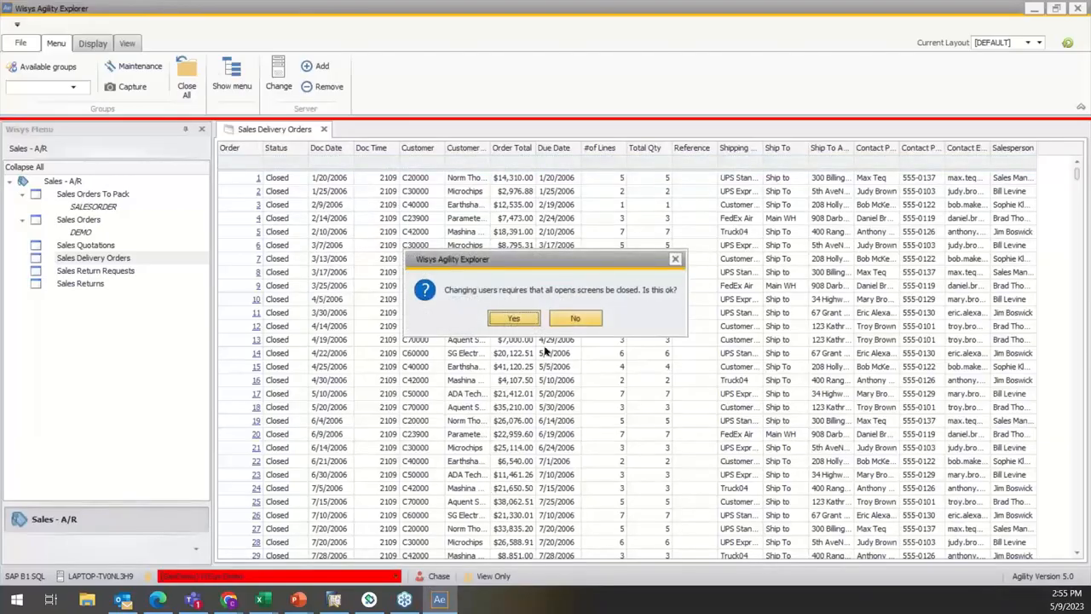
pyautogui.click(513, 319)
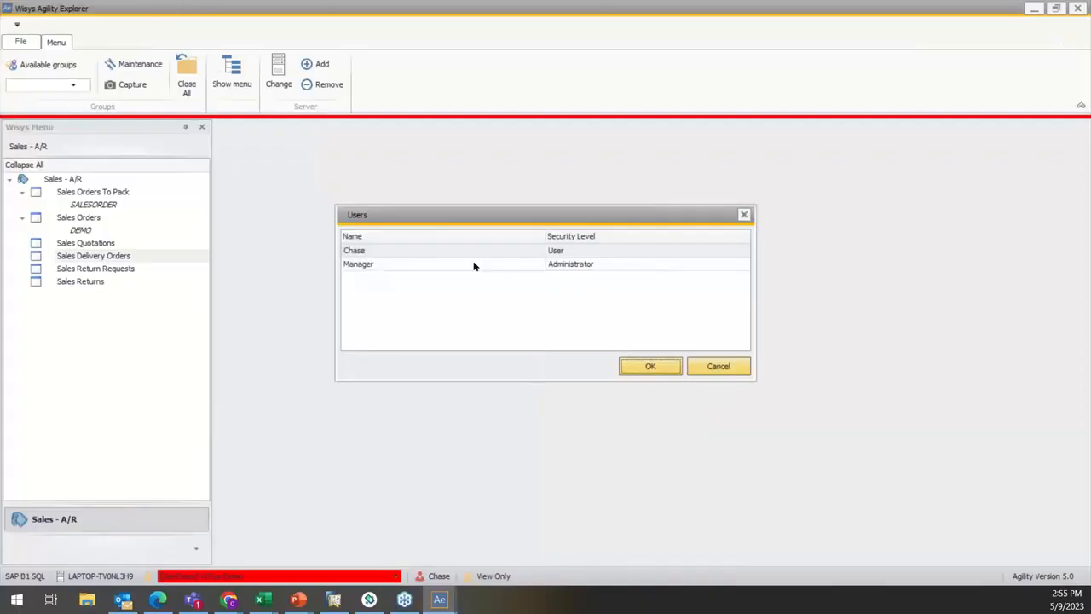
pyautogui.click(475, 267)
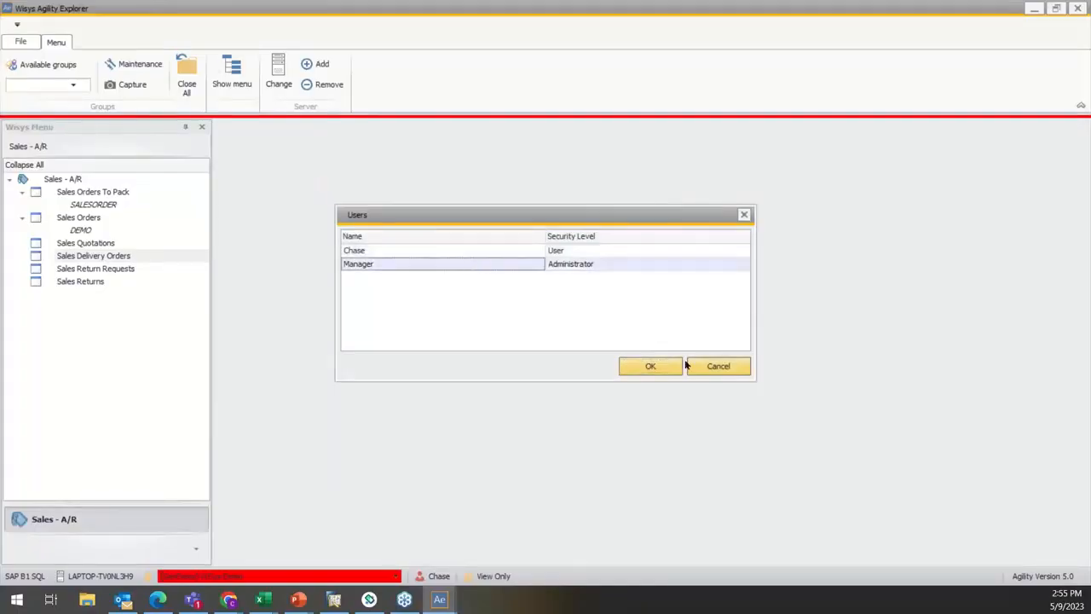
pyautogui.click(674, 368)
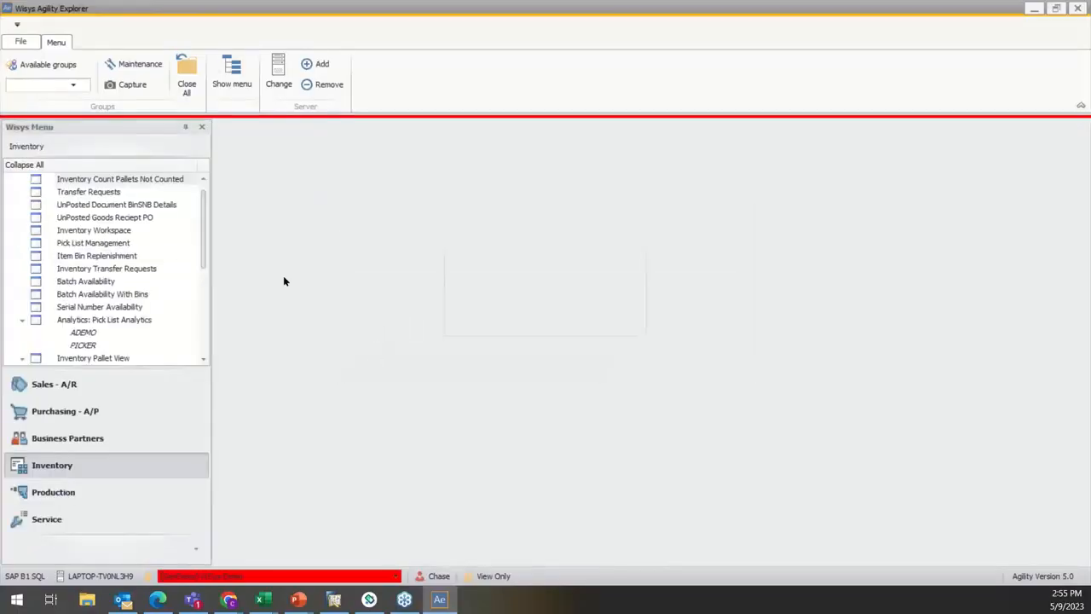
pyautogui.click(538, 317)
# Step: Open the security options and display the Agility Mobile roles
pyautogui.click(21, 44)
pyautogui.click(48, 303)
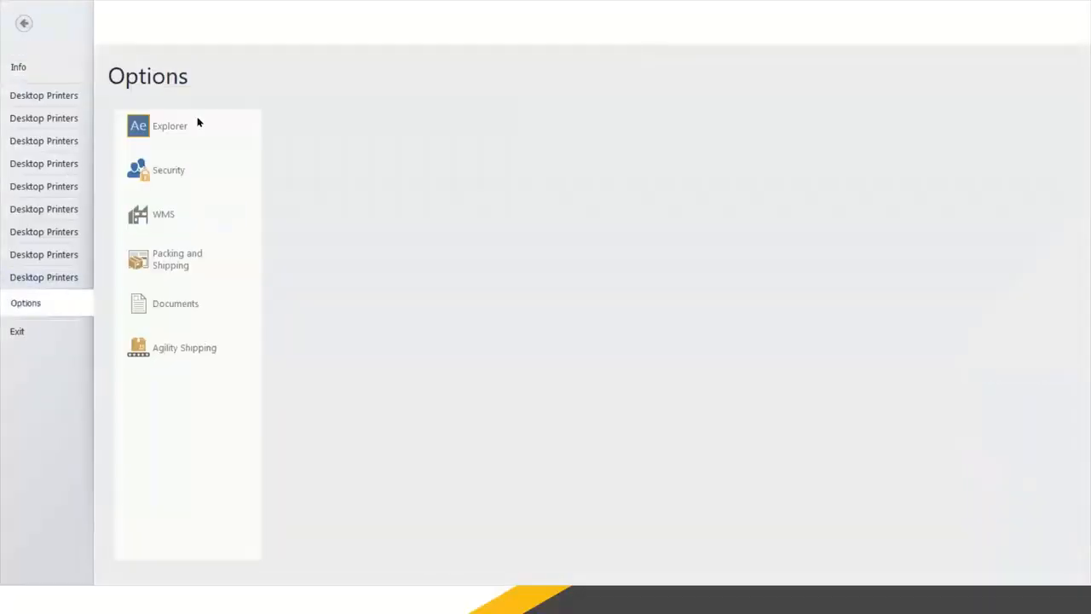
pyautogui.click(177, 170)
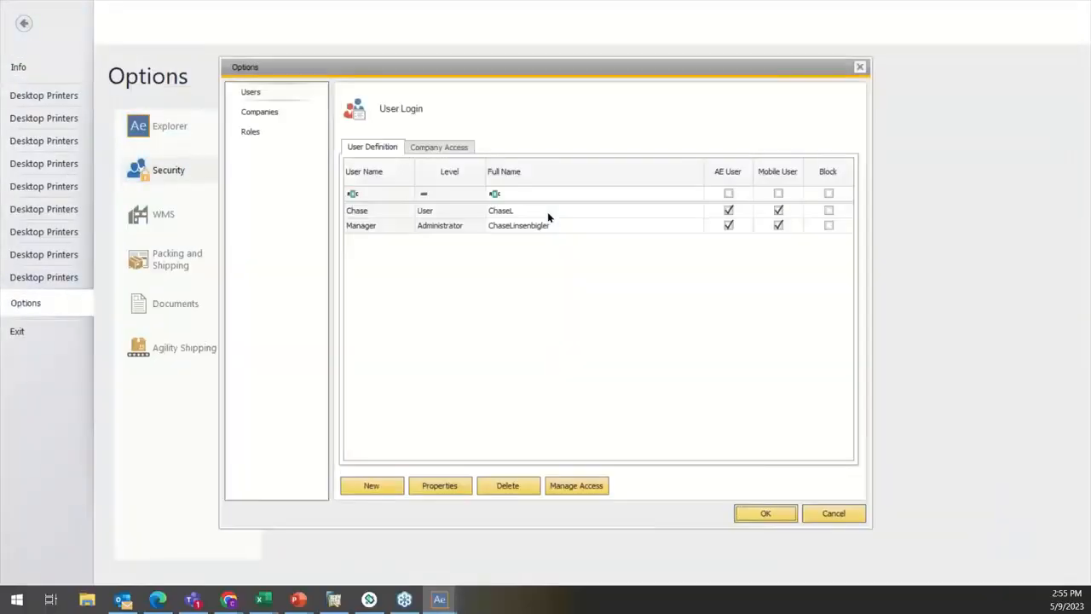
pyautogui.click(268, 133)
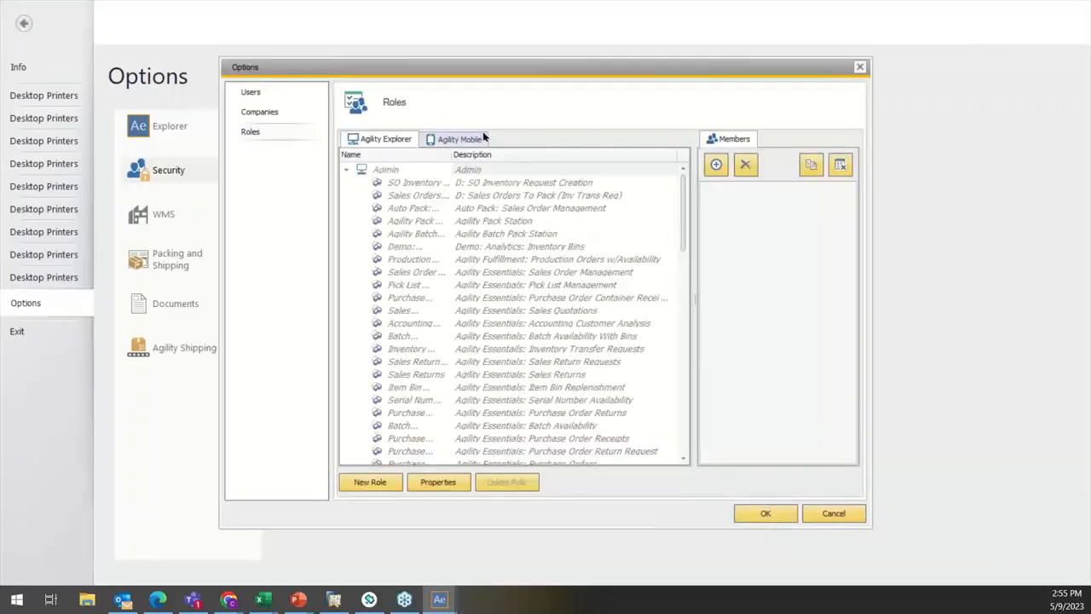
pyautogui.click(468, 142)
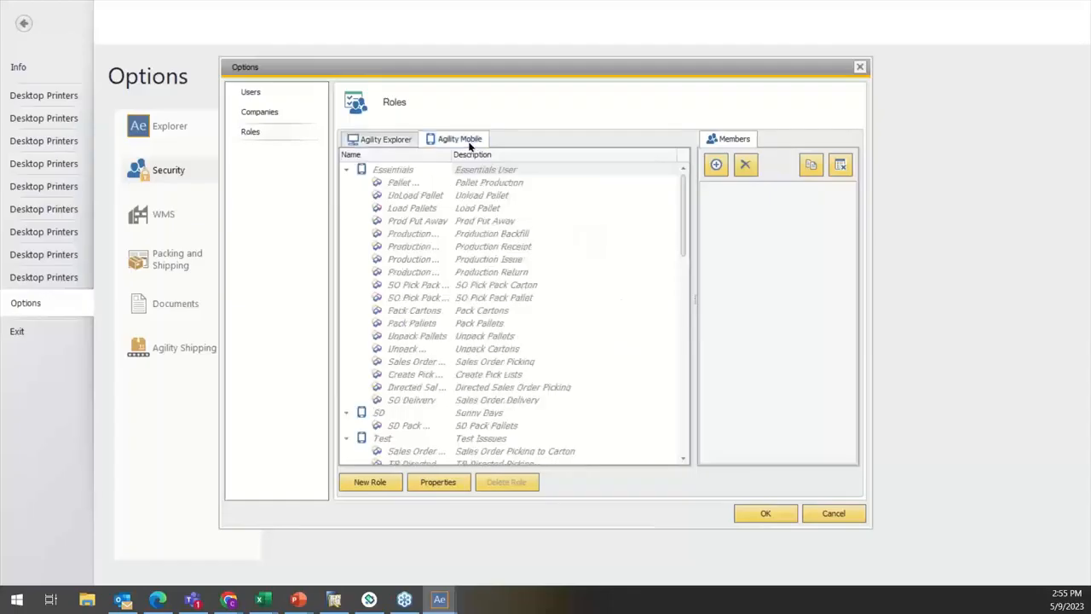
# Step: Collapse the Essentials, SD, Test, Test2, WiSys Demo and wsPO Processing roles in the mobile role list
pyautogui.click(353, 169)
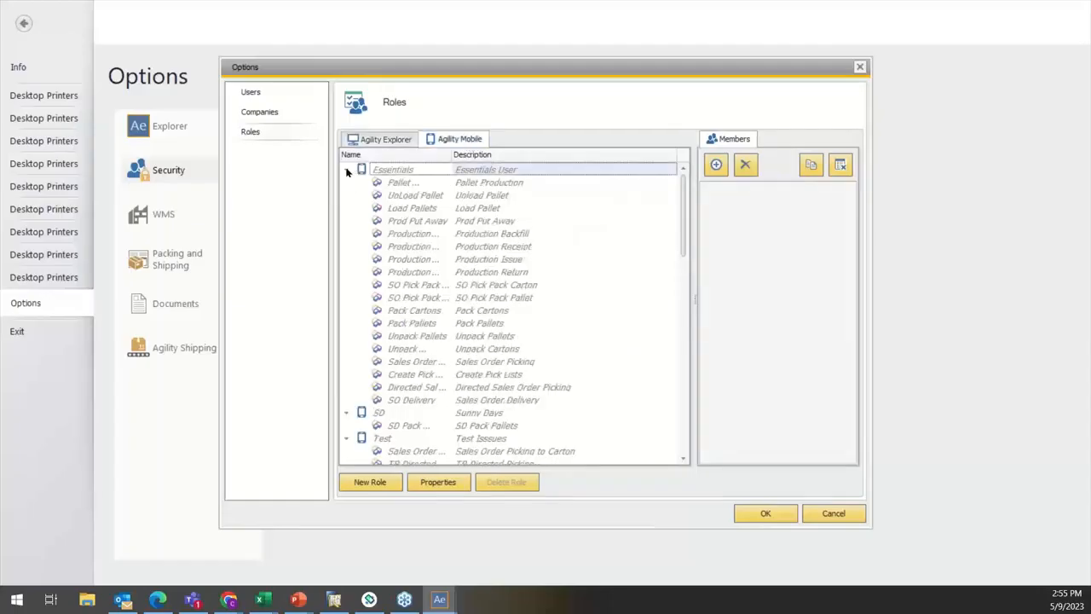
pyautogui.click(347, 170)
pyautogui.click(346, 206)
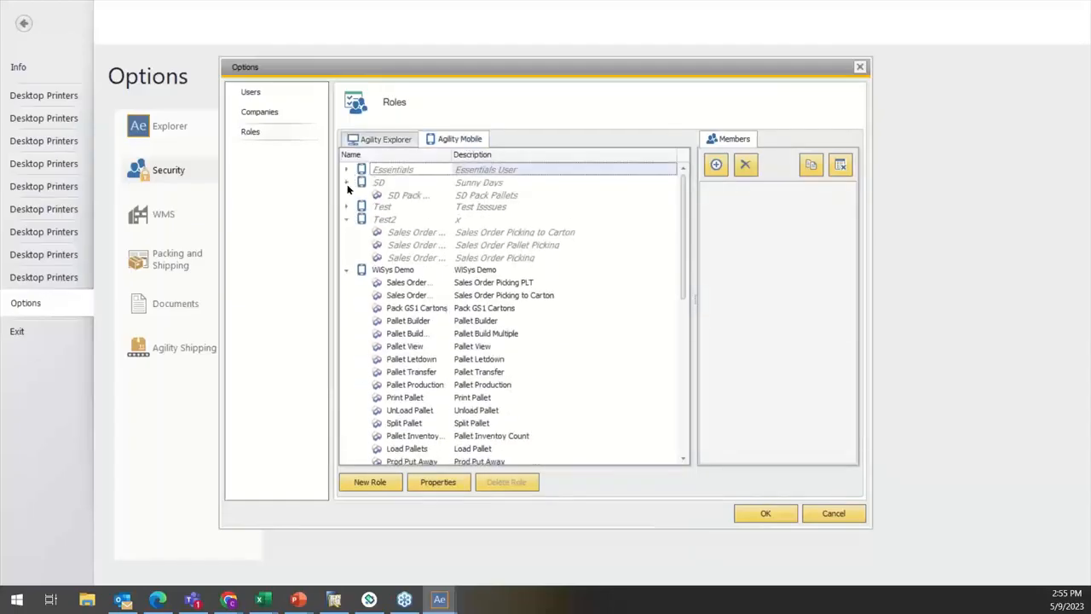
pyautogui.click(347, 182)
pyautogui.click(346, 258)
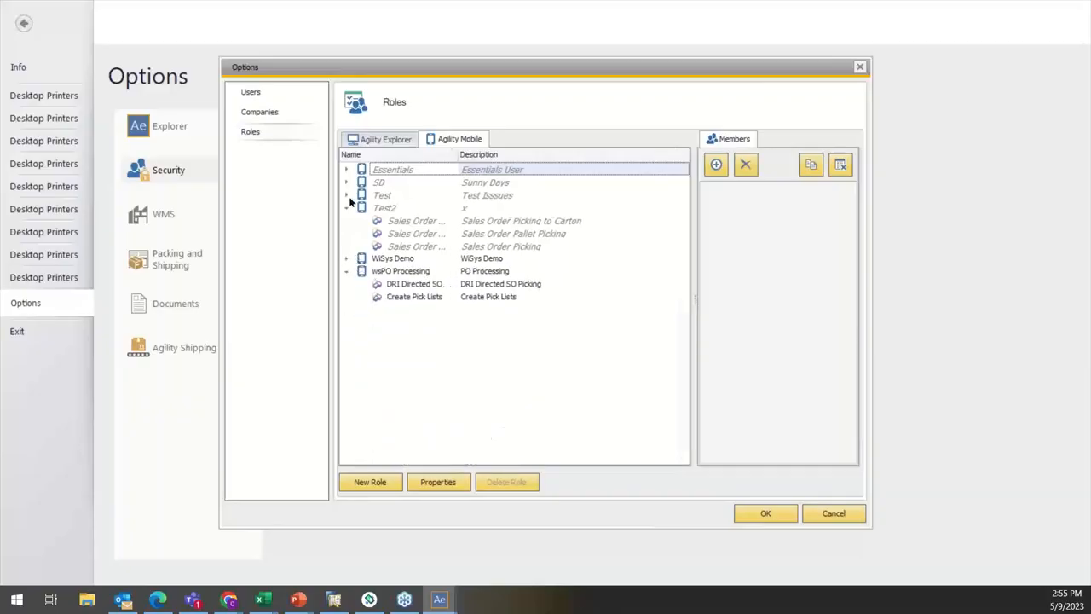
pyautogui.click(346, 208)
pyautogui.click(347, 232)
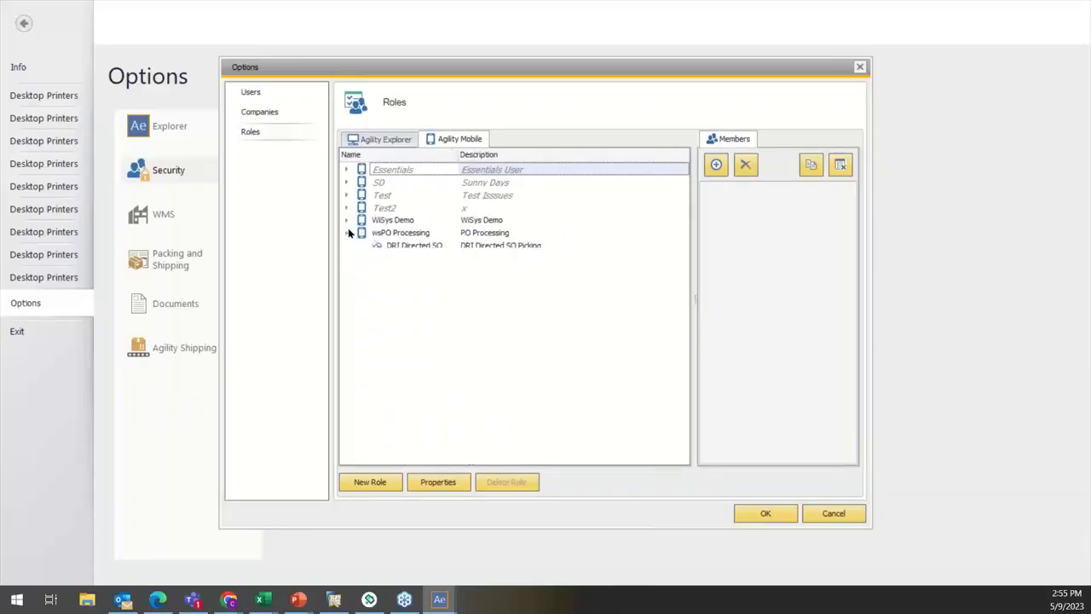
# Step: Examine the components of the Essentials mobile role and check the members of the other mobile roles
pyautogui.click(347, 170)
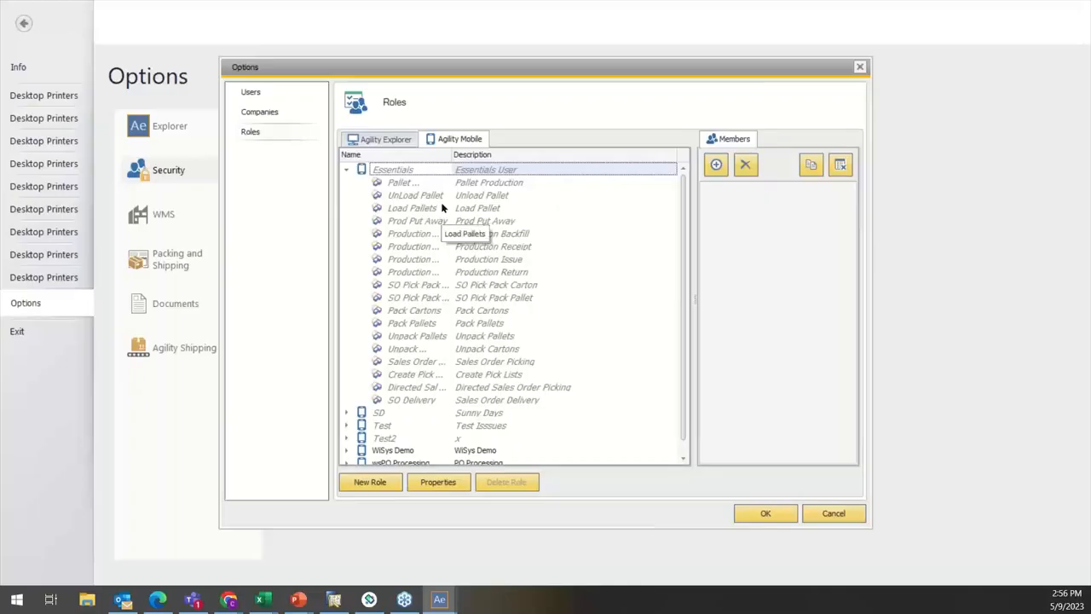
pyautogui.scroll(-1, 444, 208)
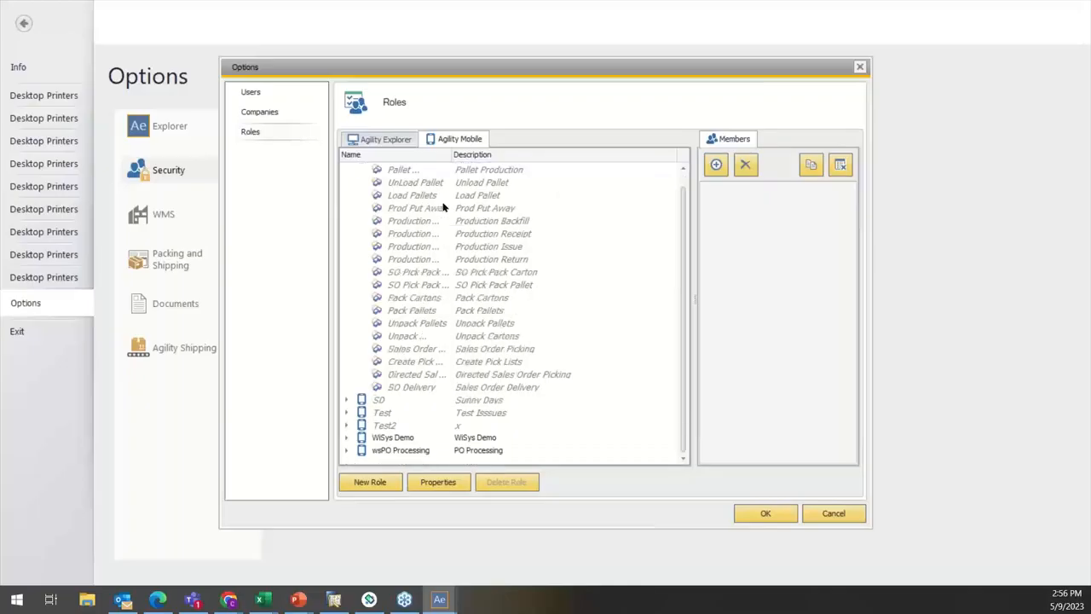
pyautogui.click(372, 441)
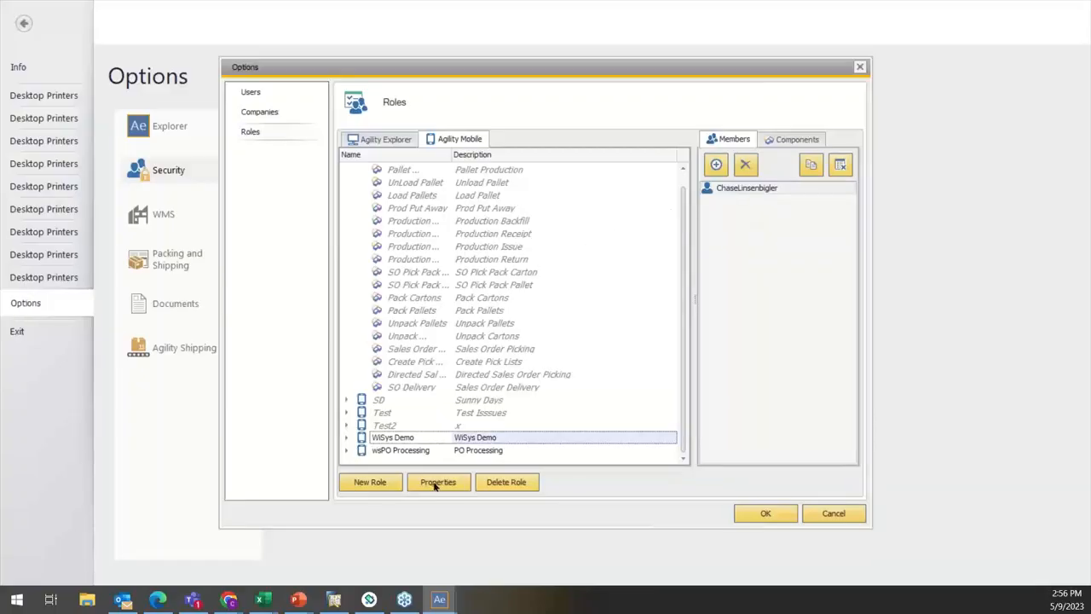
pyautogui.click(404, 452)
pyautogui.click(398, 427)
pyautogui.click(391, 415)
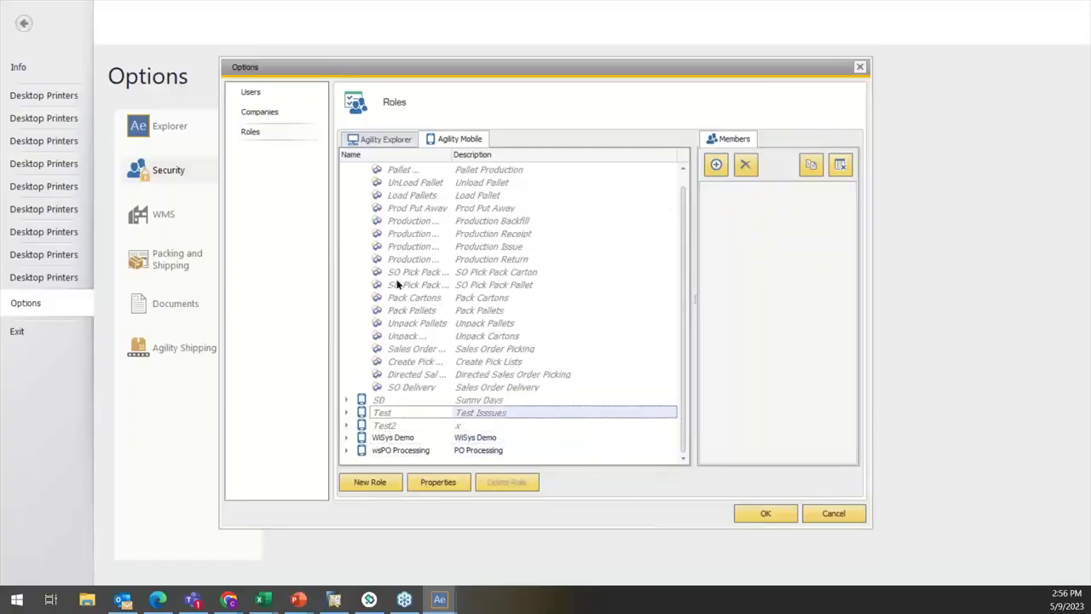
pyautogui.scroll(1, 401, 286)
pyautogui.doubleClick(379, 168)
pyautogui.click(379, 168)
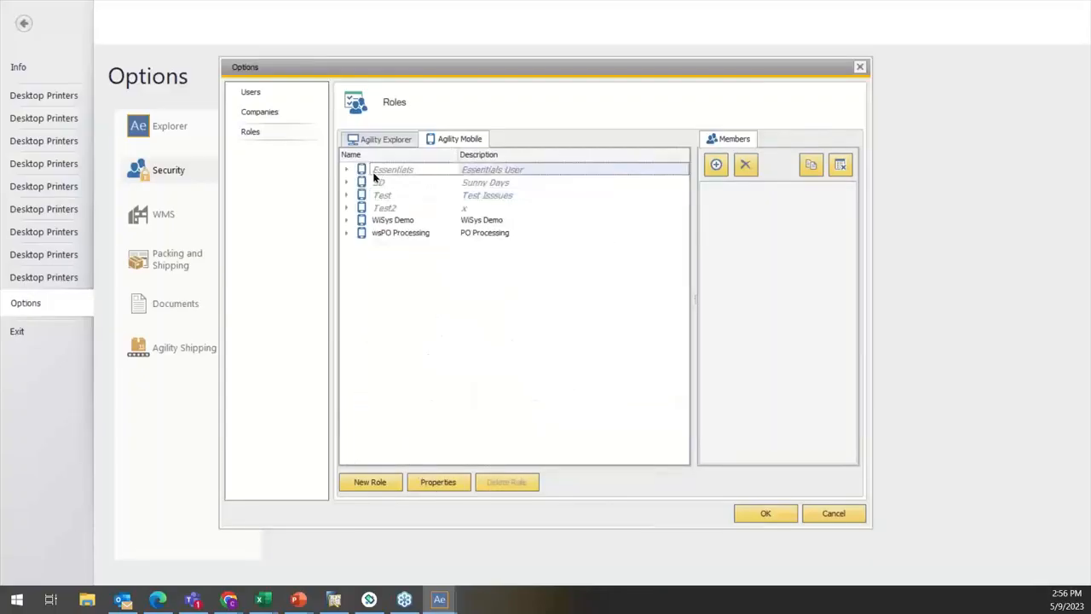
# Step: Copy the administrator's role memberships, including WiSys Demo, to the User-level account and save the security options
pyautogui.click(404, 222)
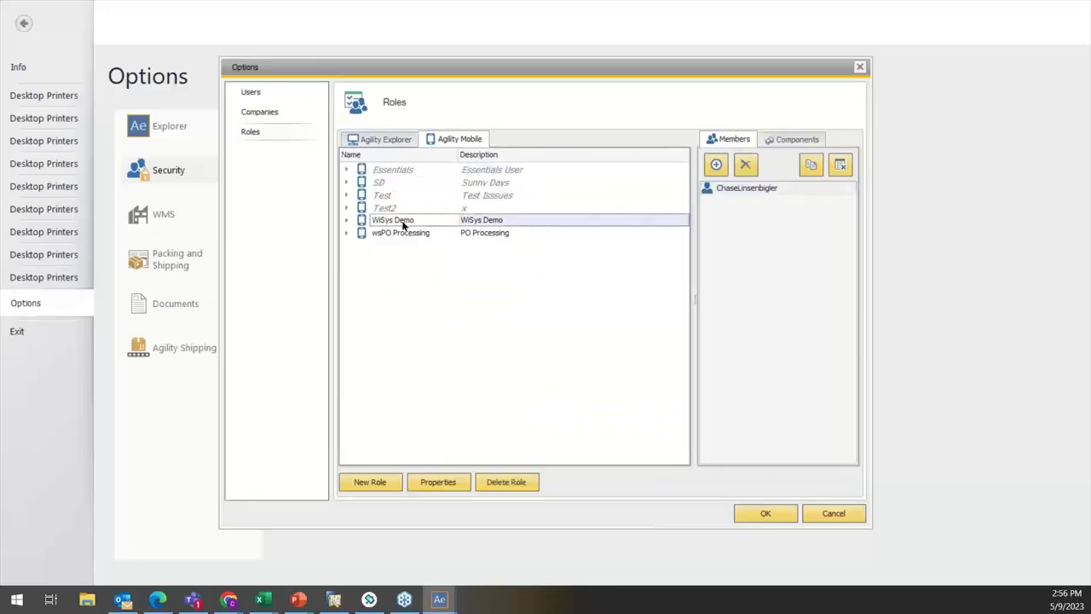
pyautogui.click(811, 165)
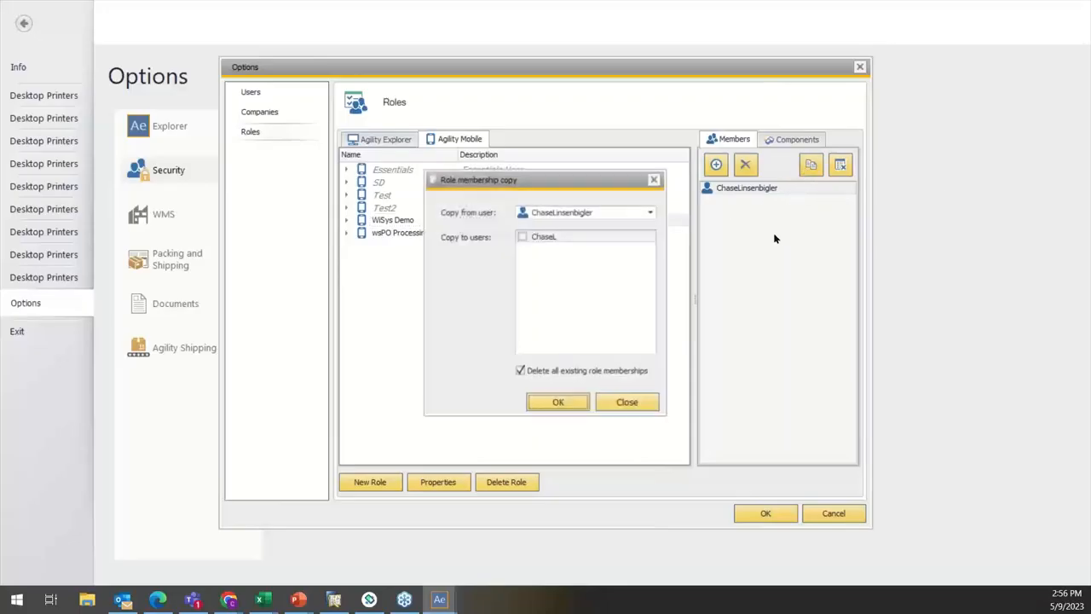
pyautogui.click(546, 216)
pyautogui.click(545, 219)
pyautogui.click(522, 236)
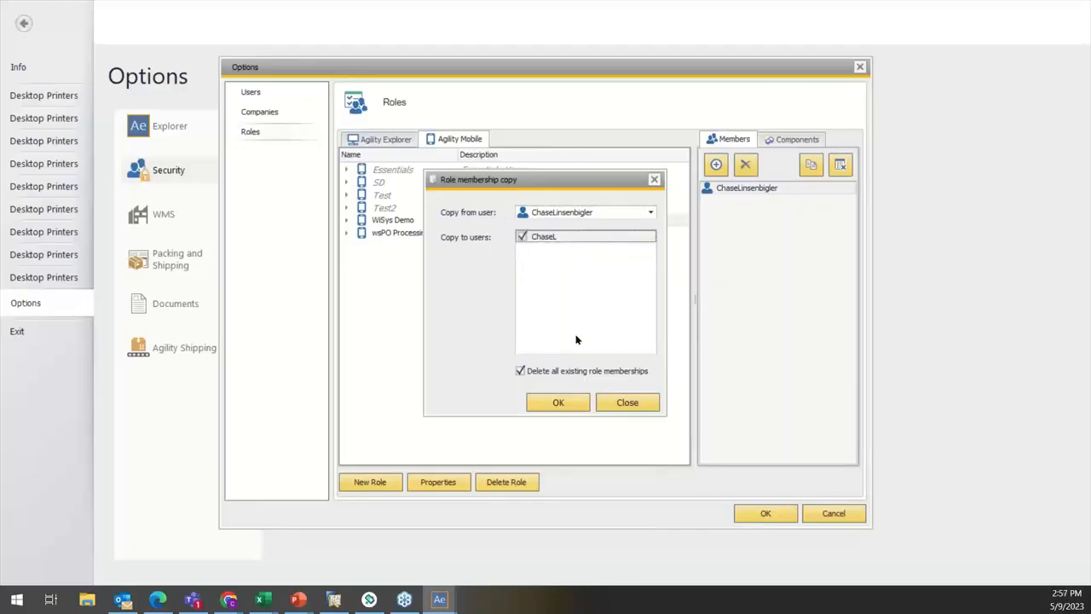
pyautogui.click(553, 404)
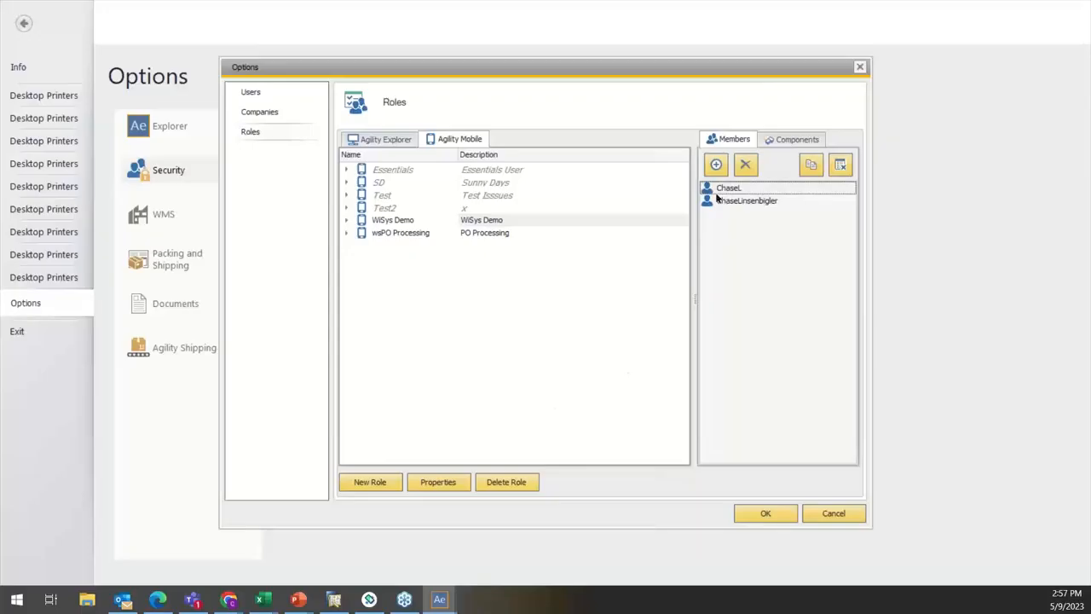
pyautogui.click(766, 514)
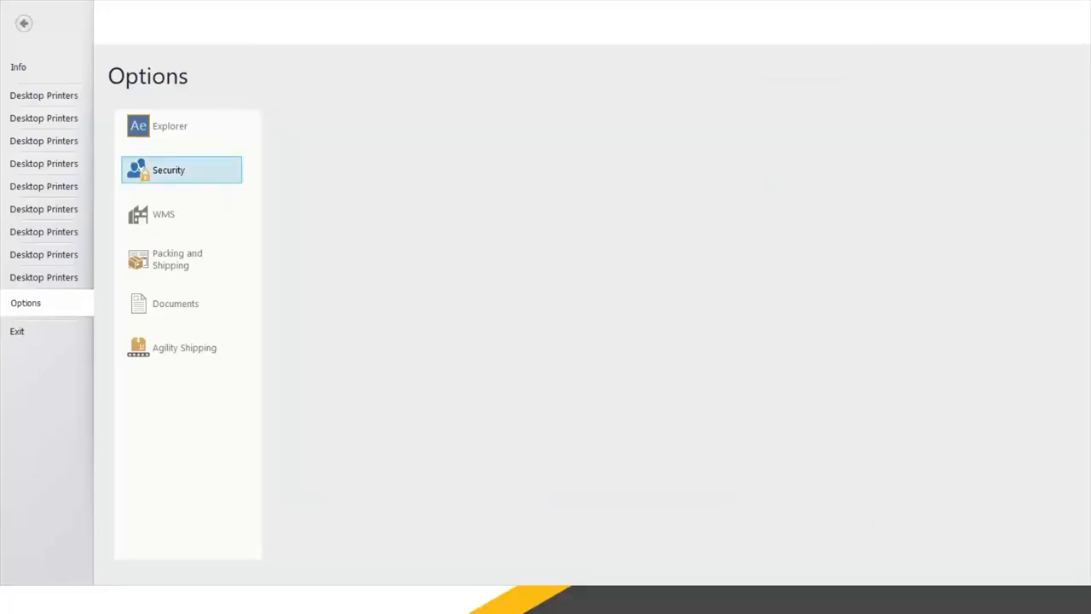
# Step: Switch to the Agility 360 mobile device emulator and log in with the User-level account's username and password
pyautogui.click(369, 599)
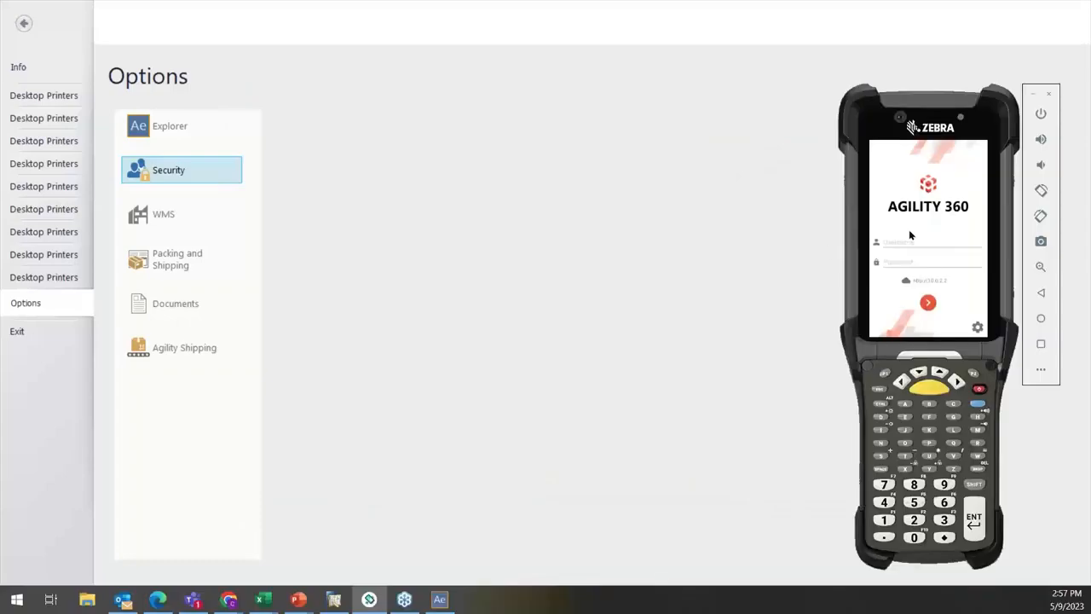
pyautogui.click(905, 241)
pyautogui.write('Chase')
pyautogui.click(921, 259)
pyautogui.click(928, 303)
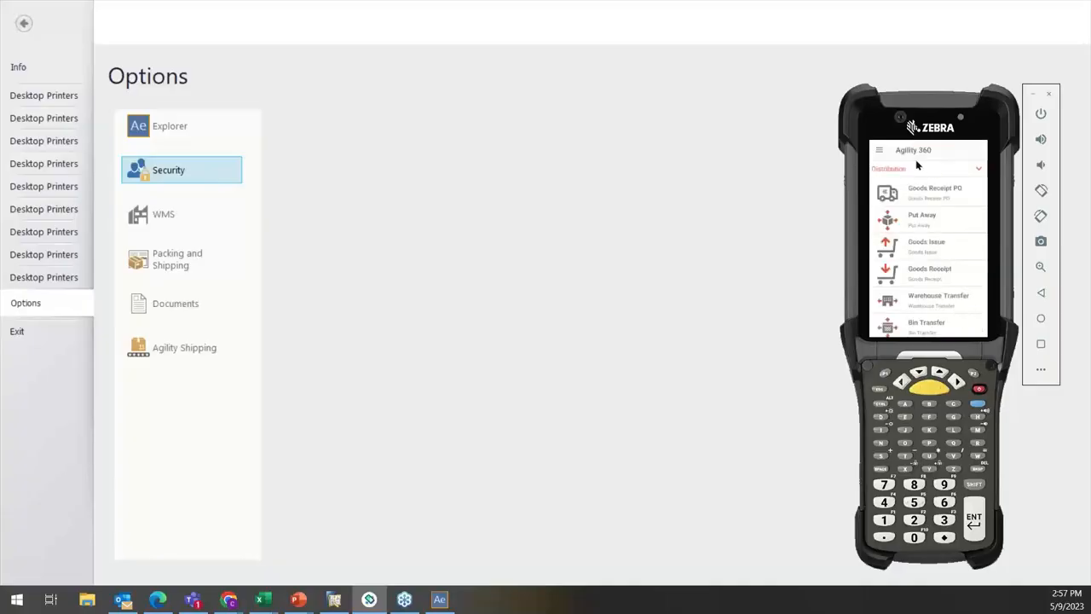
# Step: Show the Production functions, review the available menu groups and log out of Agility 360
pyautogui.click(914, 165)
pyautogui.click(919, 242)
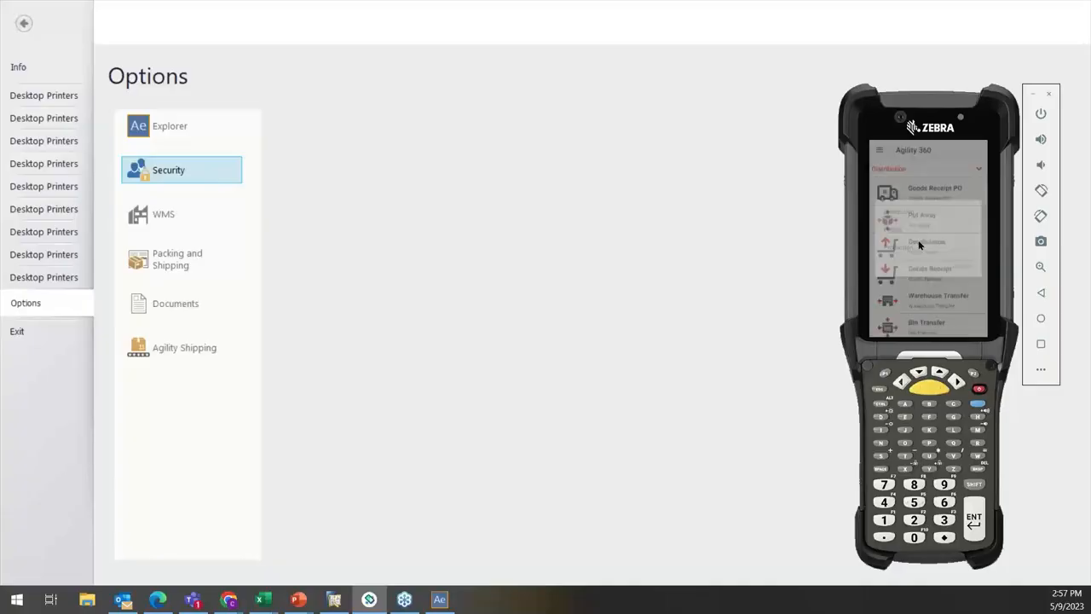
pyautogui.click(910, 176)
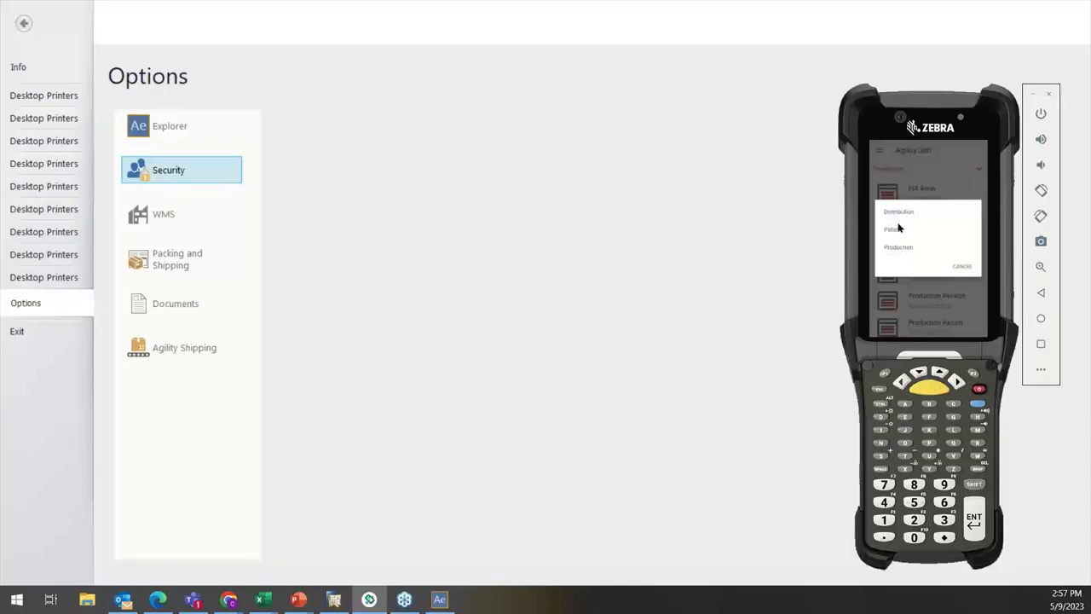
pyautogui.click(960, 264)
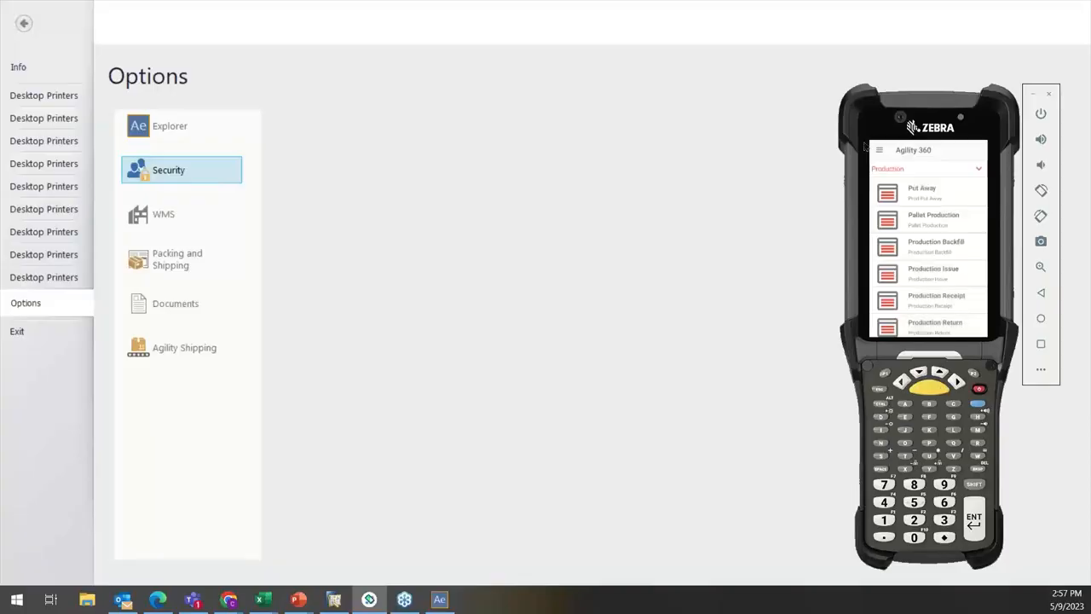
pyautogui.click(879, 151)
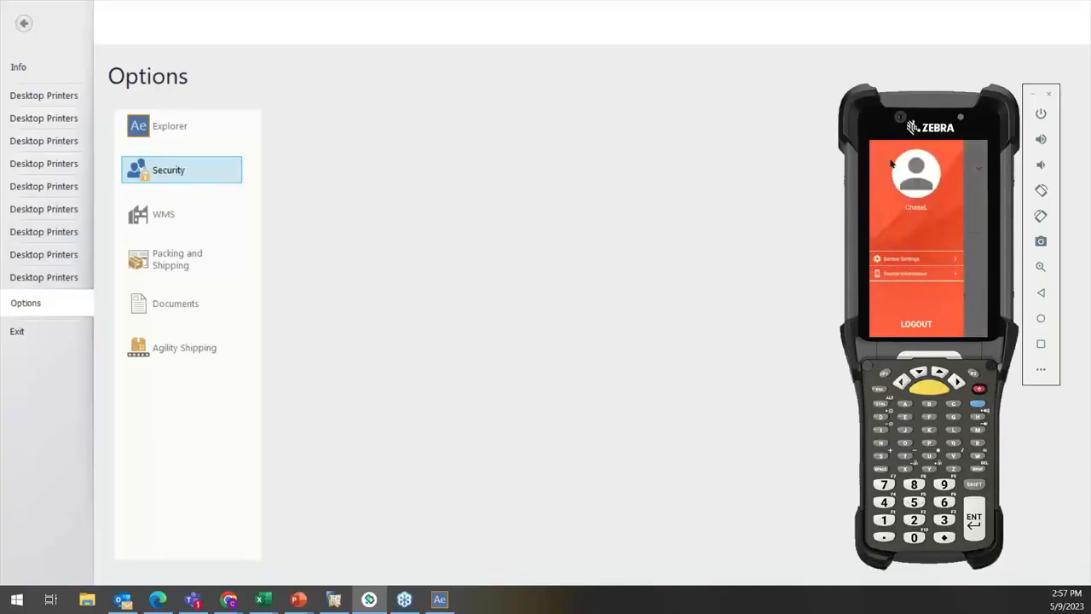
pyautogui.click(916, 323)
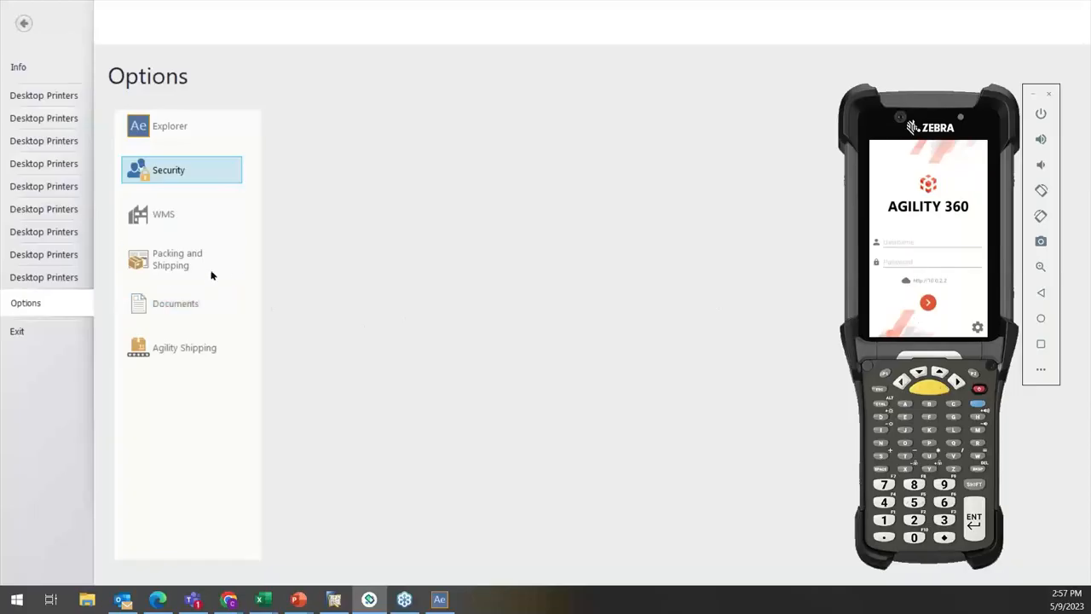
# Step: Switch back to WiSys Agility Explorer, reopen the Agility Mobile roles and collapse the entries down to WiSys Demo
pyautogui.click(179, 175)
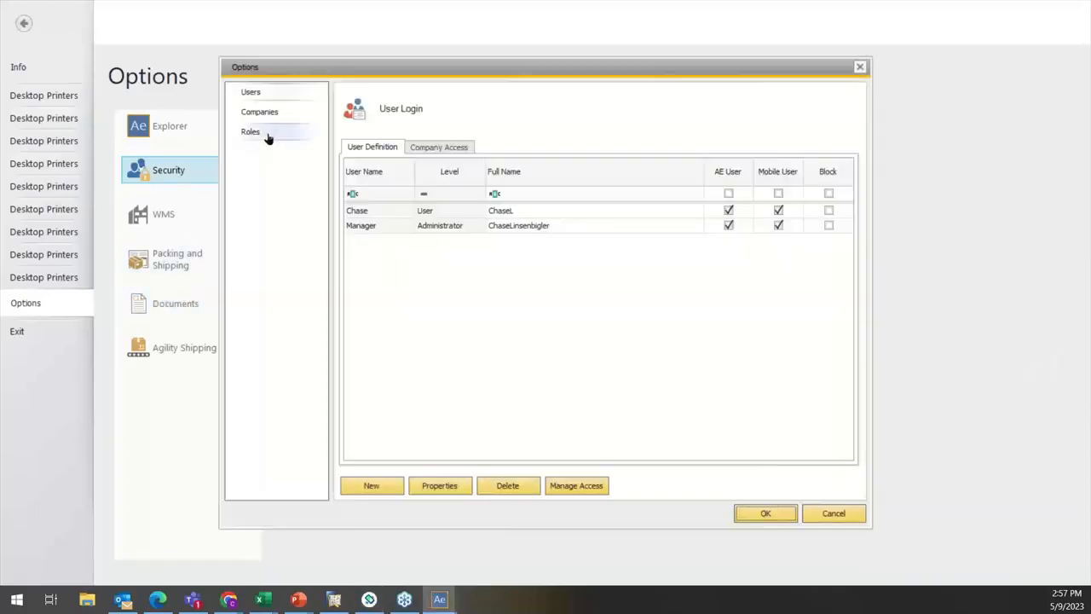
pyautogui.click(266, 135)
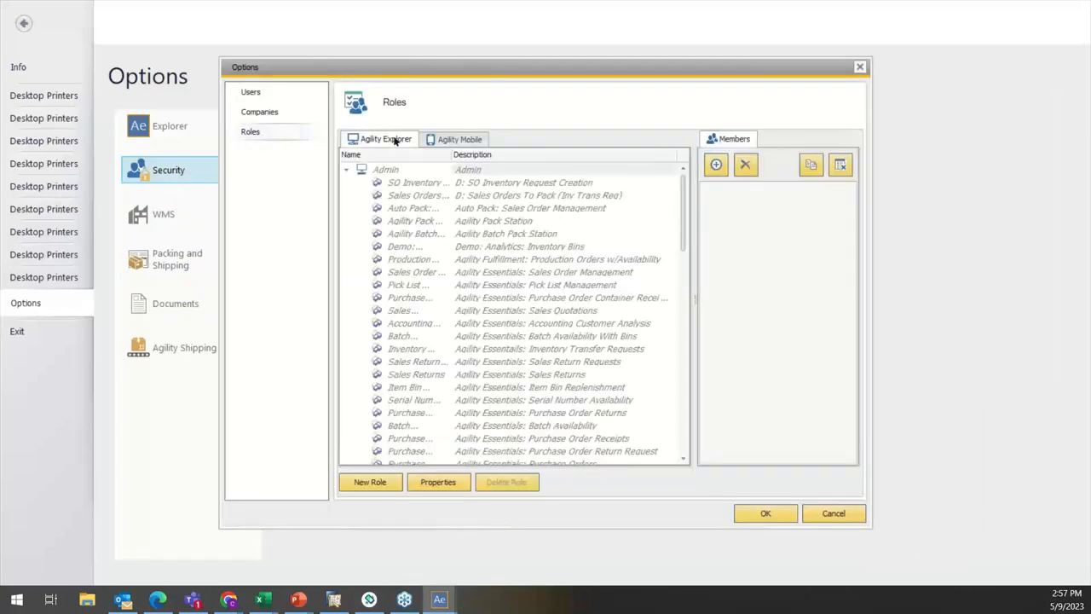
pyautogui.click(461, 139)
pyautogui.scroll(-5, 347, 169)
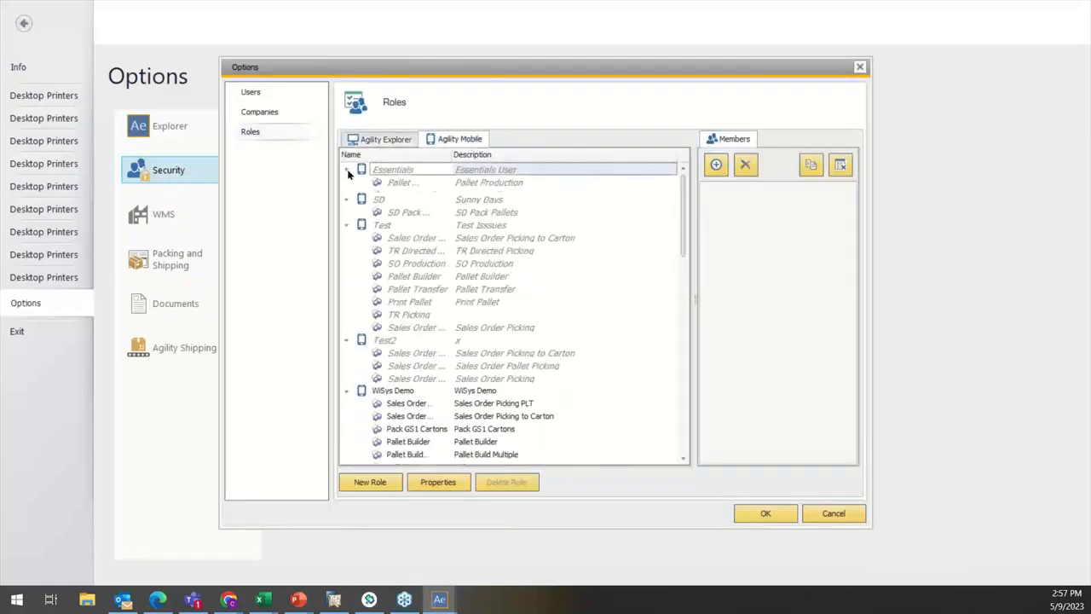
pyautogui.click(343, 206)
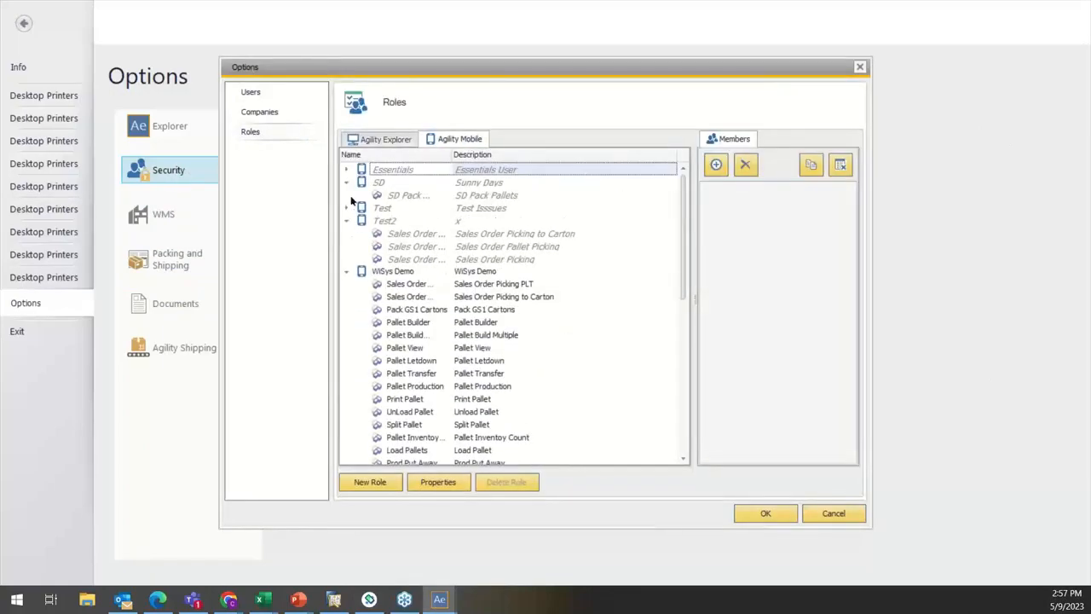
pyautogui.click(346, 183)
pyautogui.click(346, 208)
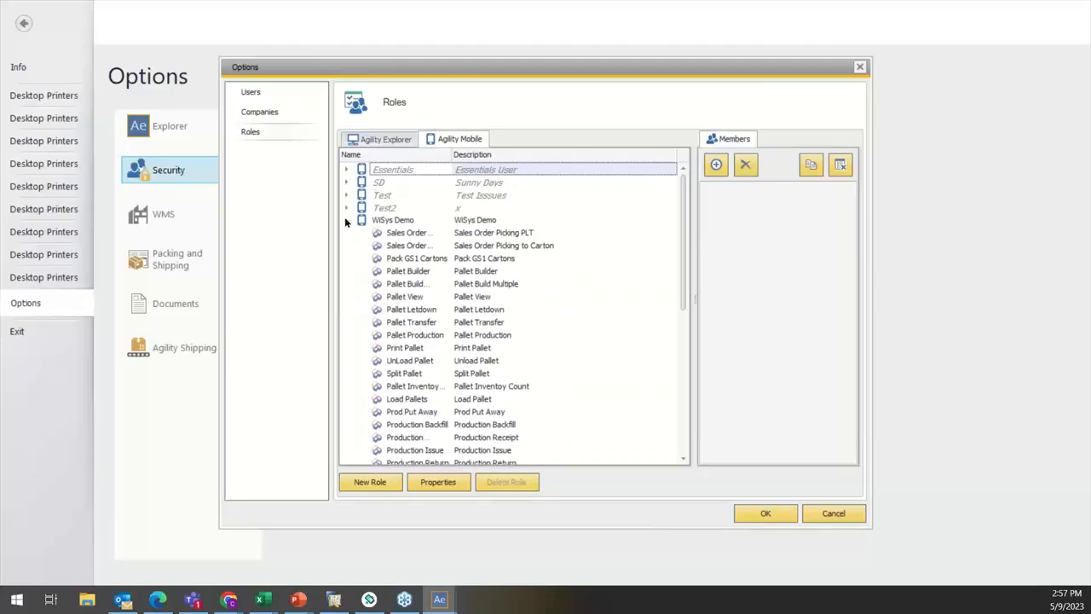
pyautogui.click(346, 220)
# Step: Remove the User-level account from the WiSys Demo mobile role and collapse the wsPO Processing role
pyautogui.click(655, 218)
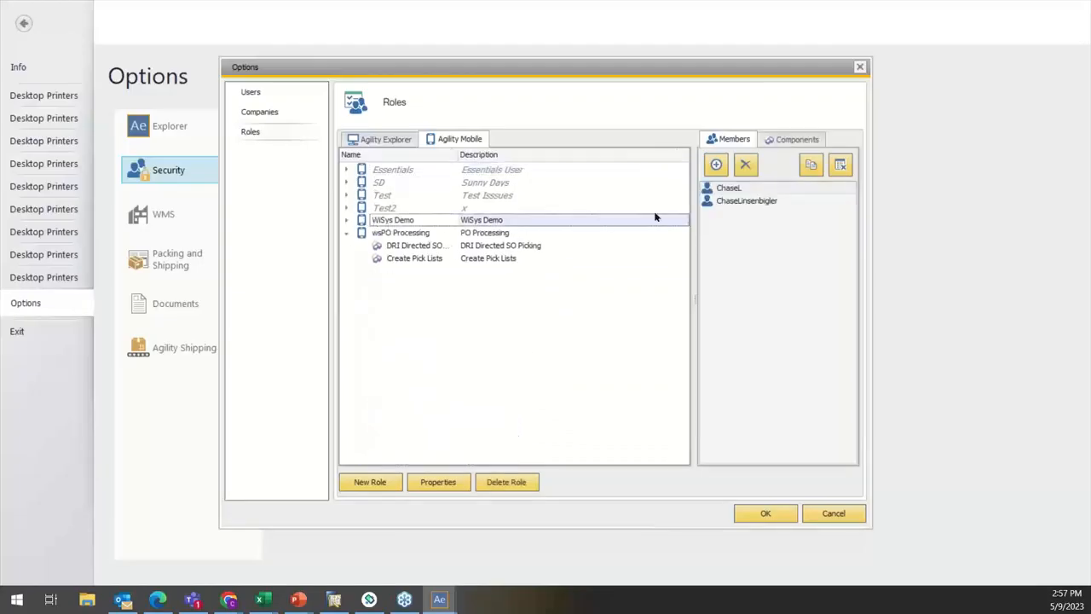
pyautogui.click(721, 190)
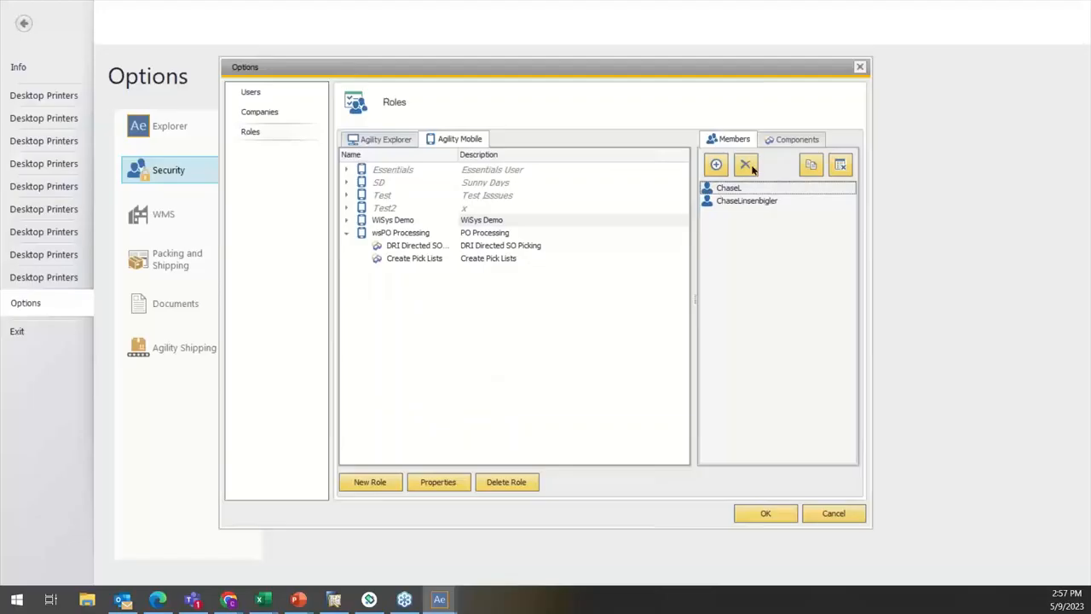
pyautogui.click(746, 164)
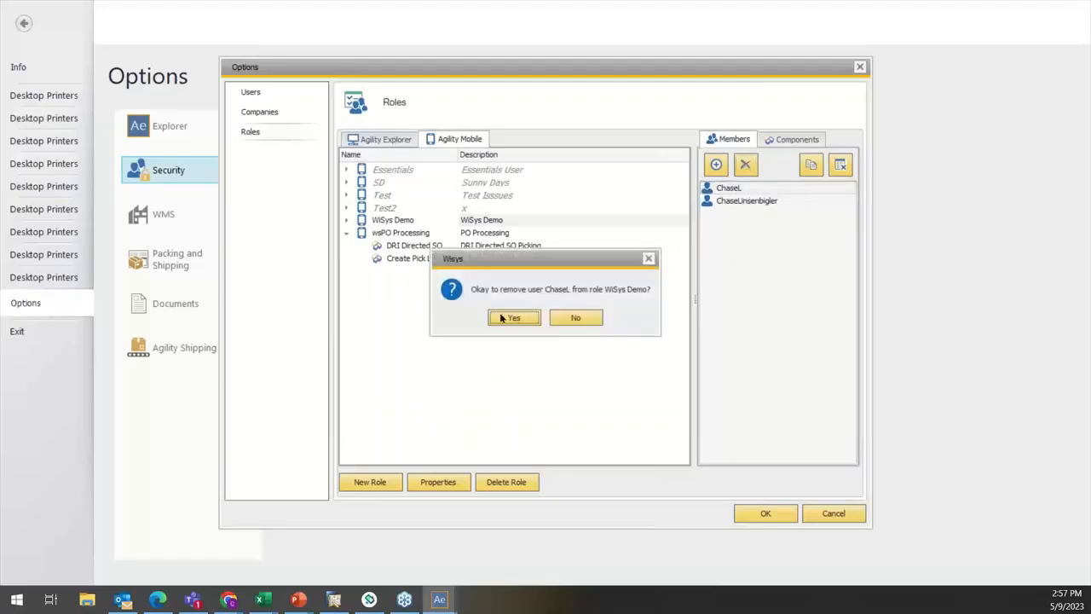
pyautogui.click(513, 318)
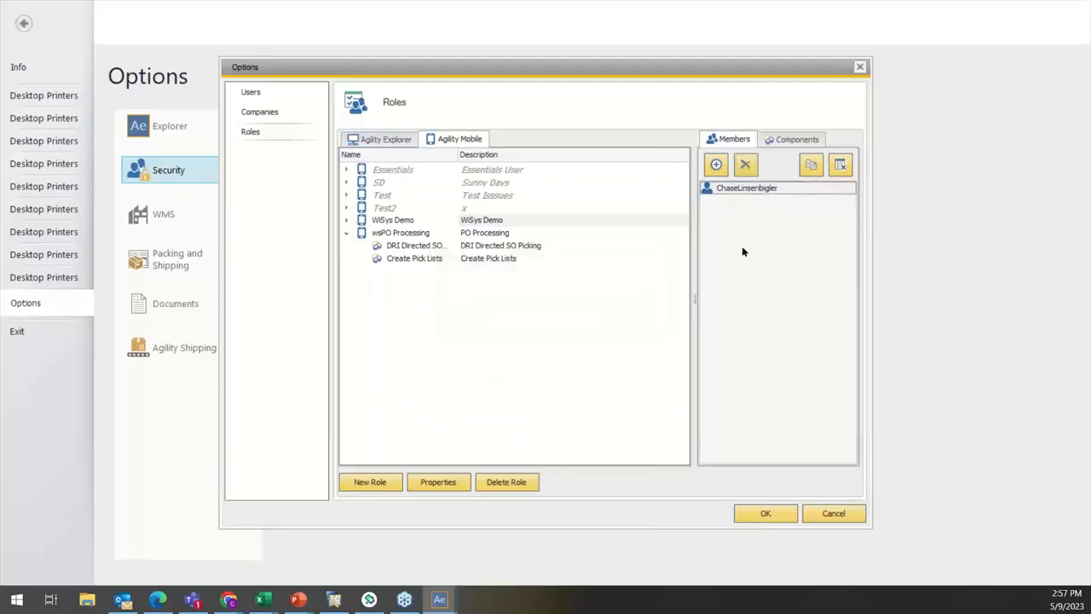
pyautogui.click(347, 233)
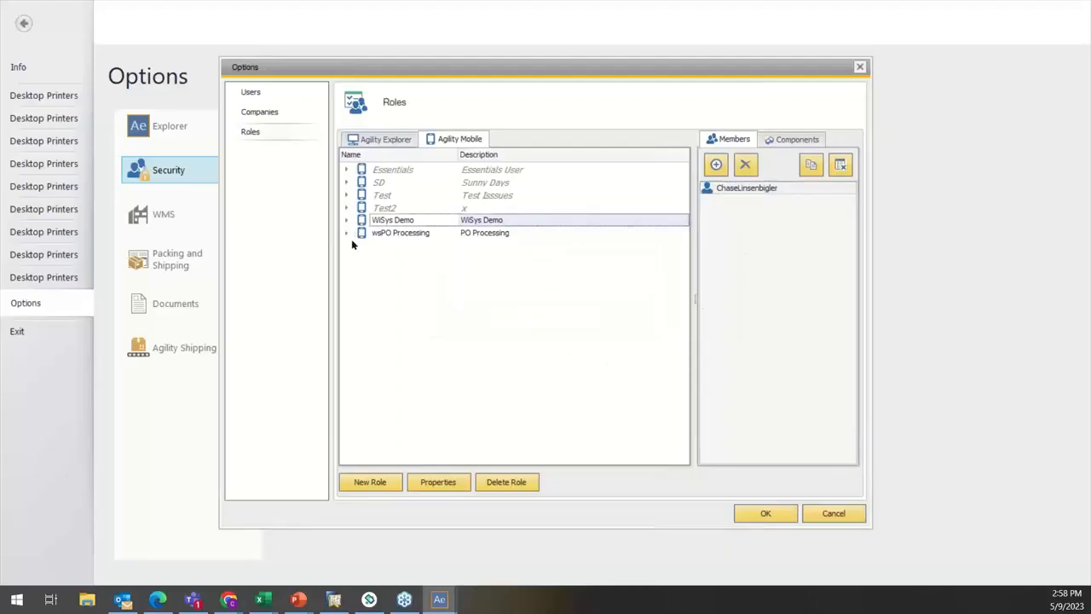
# Step: Create an Agility Mobile role named "Outbound" with the description "Outbound Processes", without copying an existing role
pyautogui.click(370, 483)
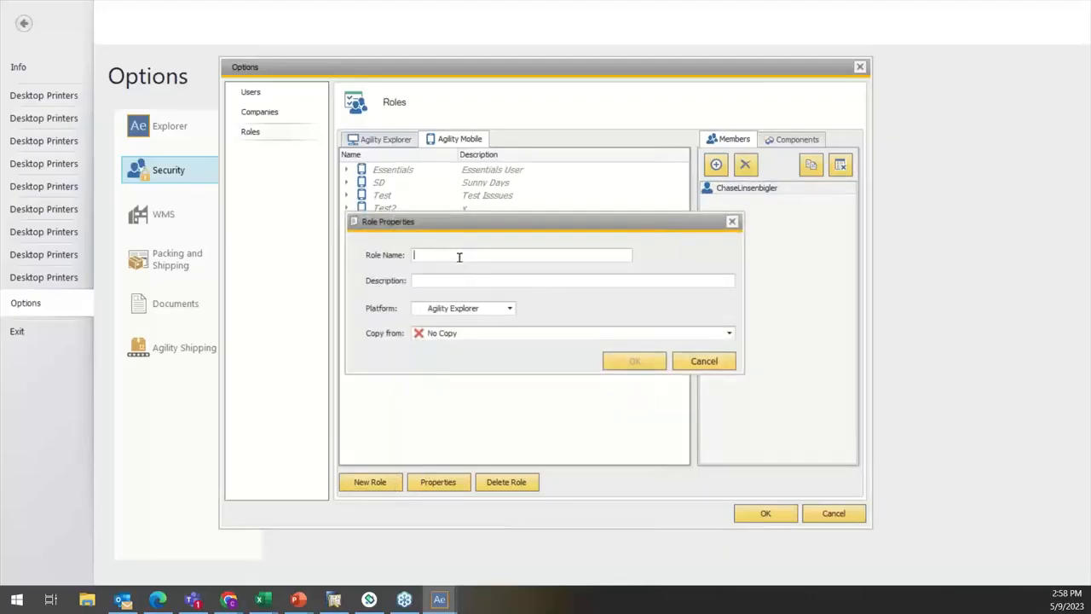
pyautogui.write('Outbound')
pyautogui.click(443, 282)
pyautogui.write('Outbound Processes')
pyautogui.click(467, 309)
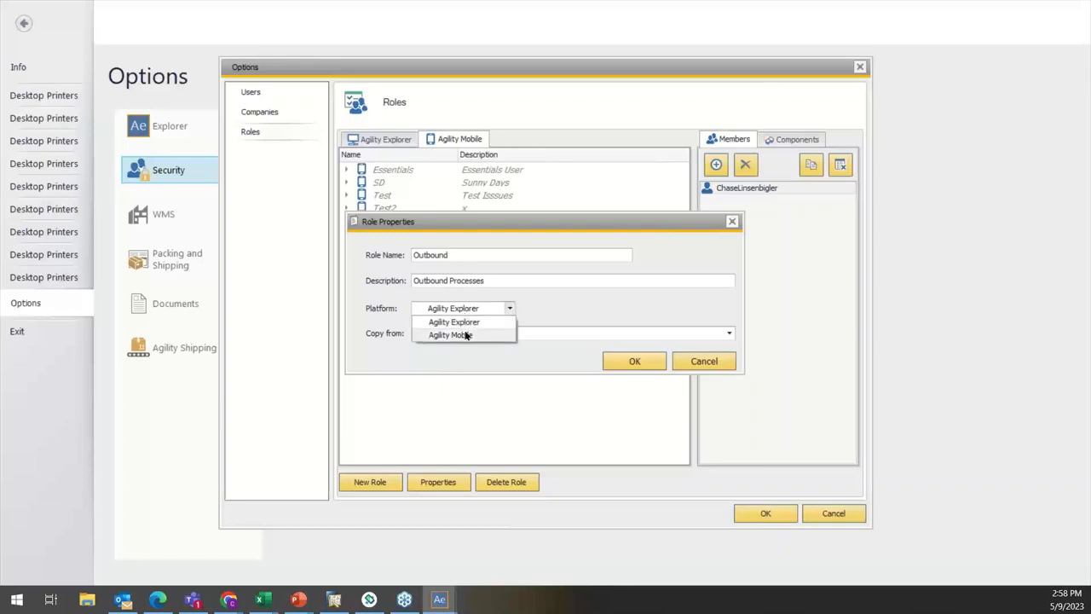
pyautogui.click(466, 335)
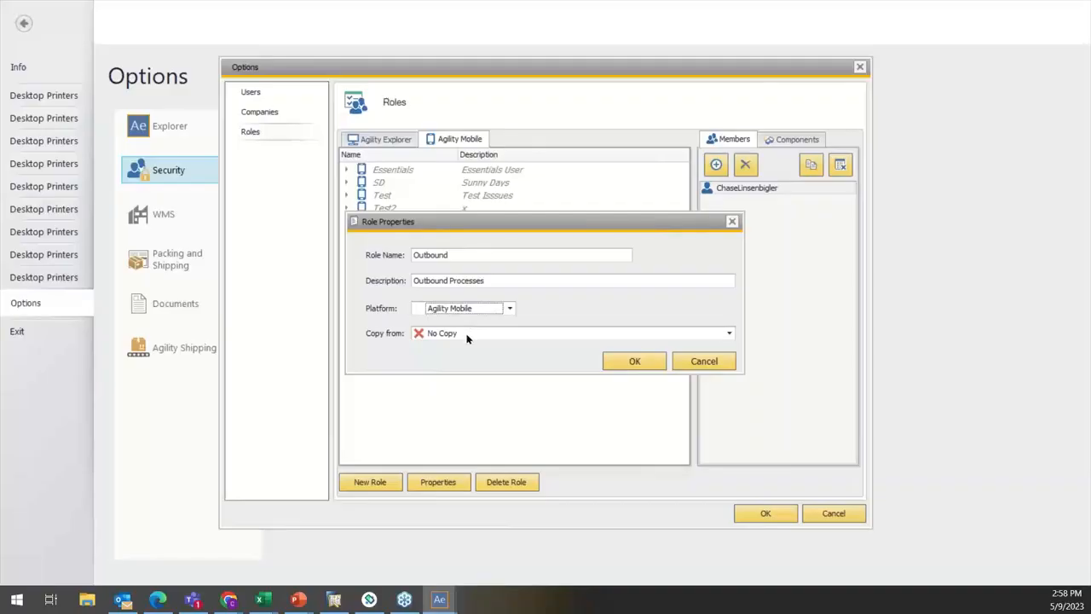
pyautogui.click(467, 335)
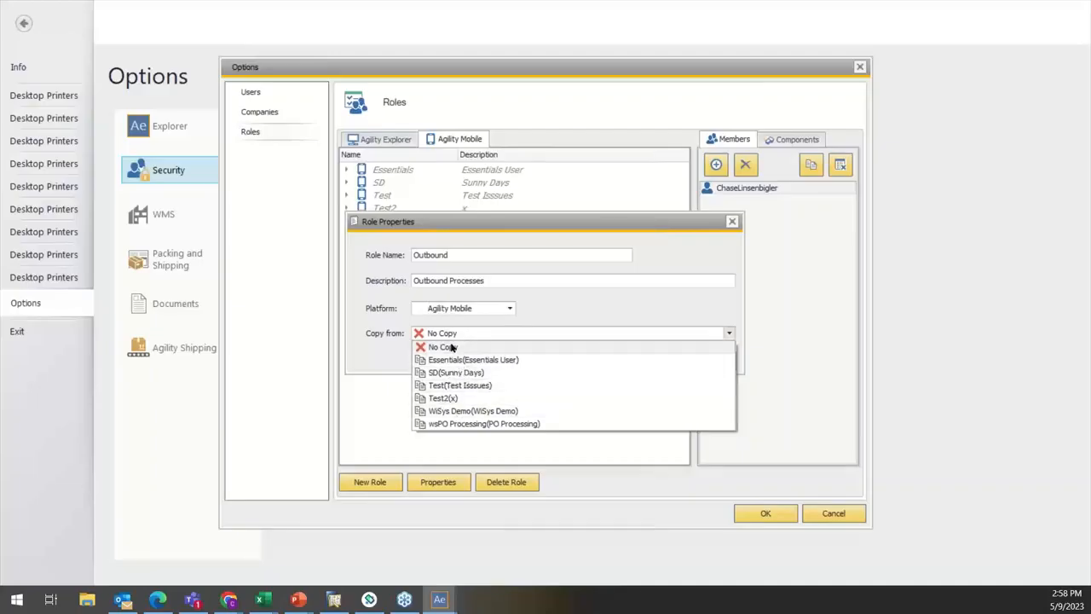
pyautogui.click(451, 347)
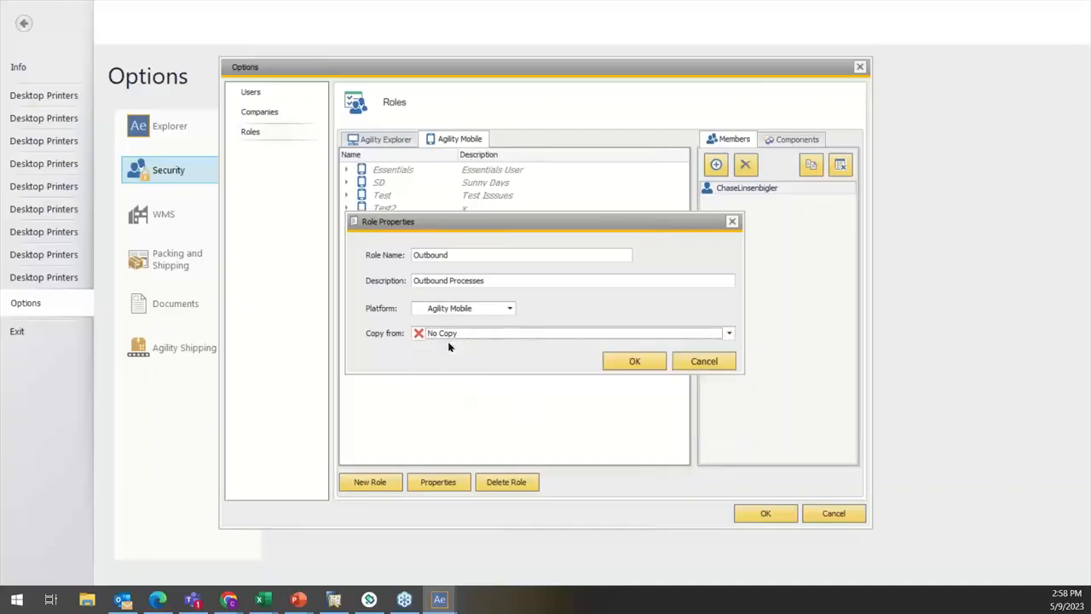
pyautogui.click(632, 361)
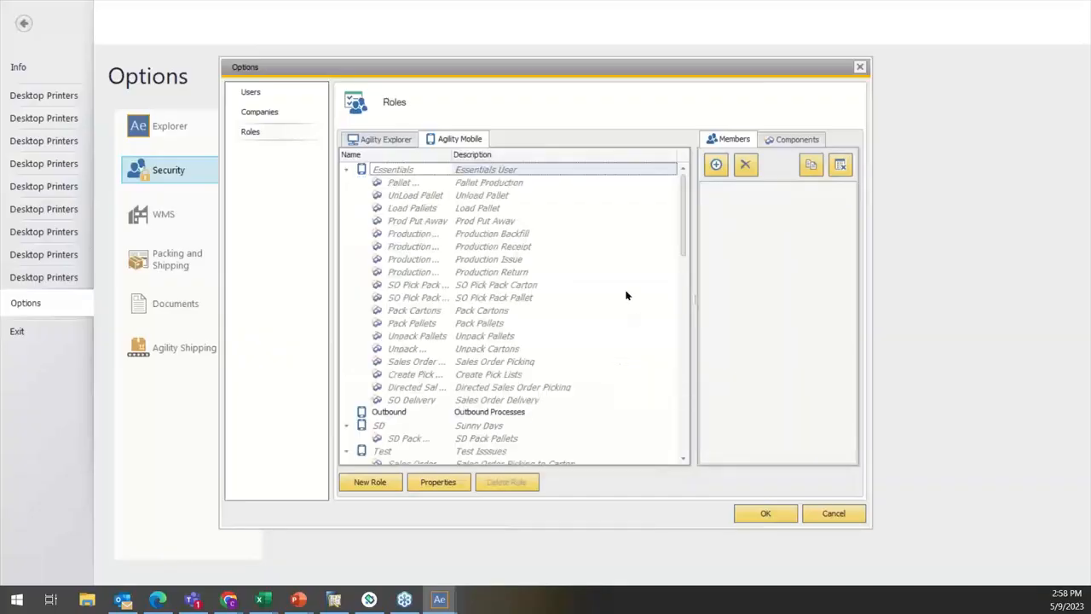
# Step: Select the new Outbound role and collapse the SD and Test roles beneath it
pyautogui.click(413, 402)
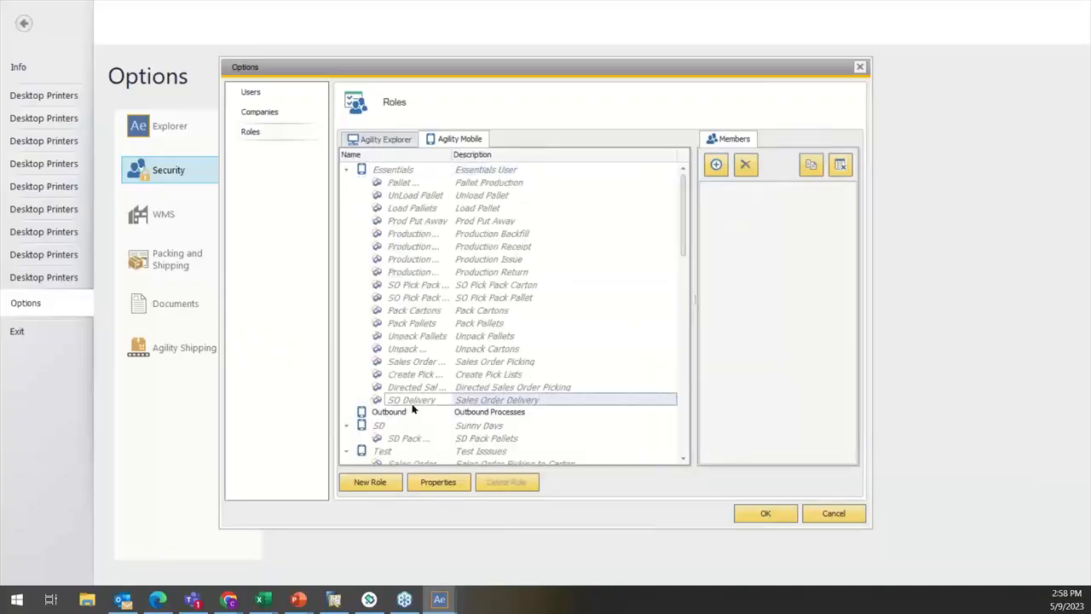
pyautogui.click(413, 411)
pyautogui.scroll(-1, 394, 244)
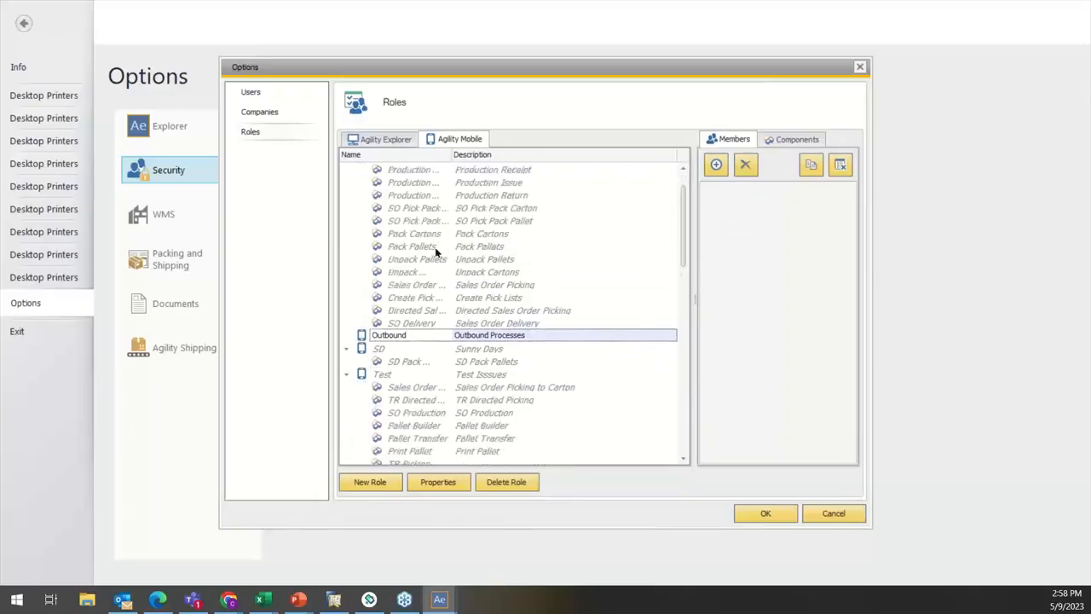
pyautogui.click(347, 387)
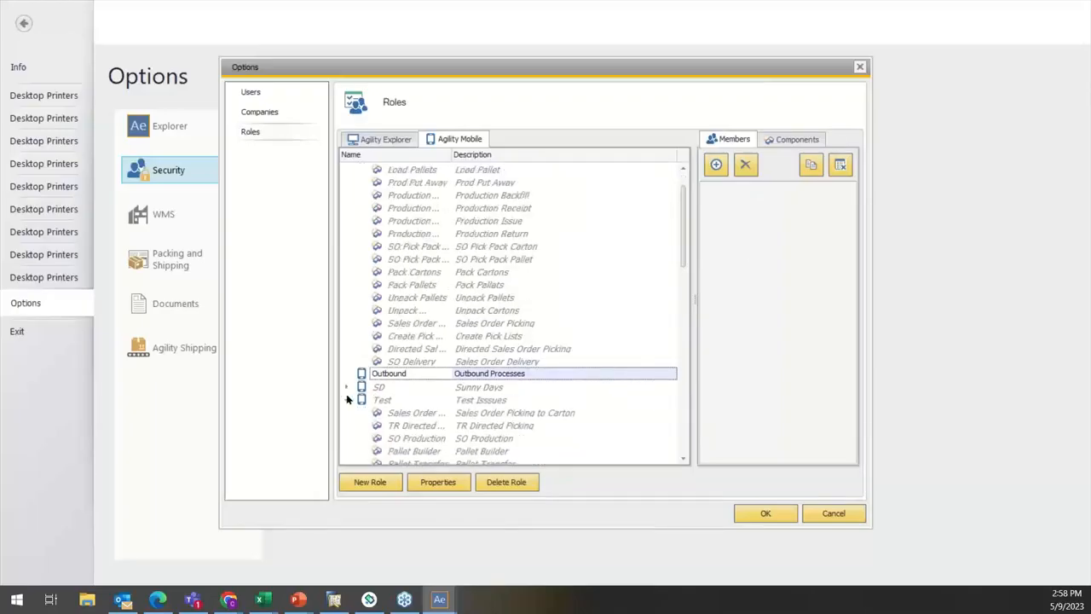
pyautogui.click(347, 400)
# Step: Add the Distribution components Batch View, Bin Audit, Bin Transfer and Bin View to the Outbound role
pyautogui.click(789, 141)
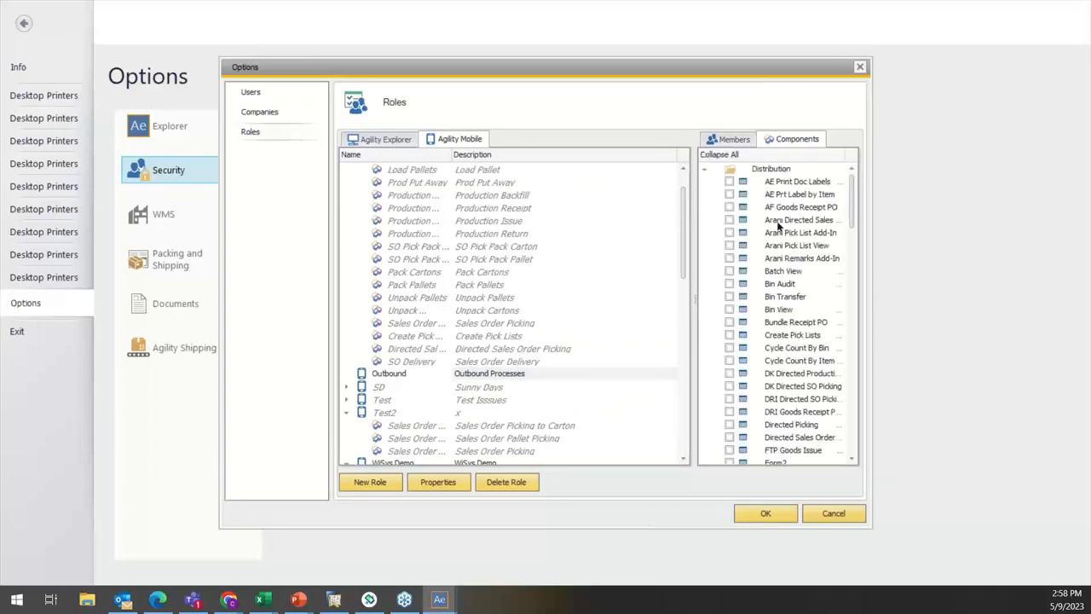
pyautogui.scroll(-1, 779, 236)
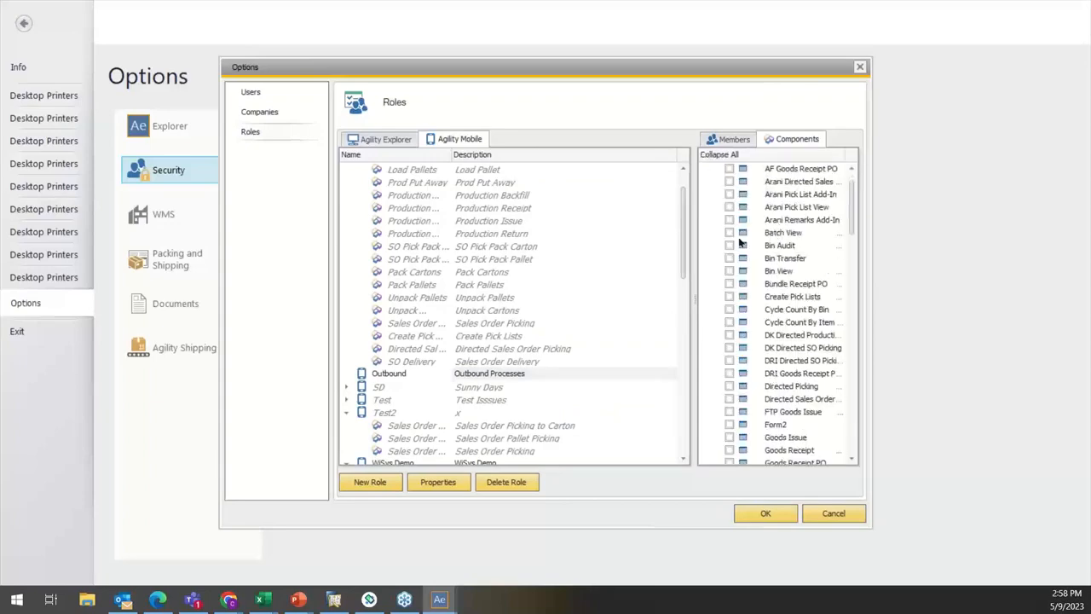
pyautogui.click(730, 232)
pyautogui.click(729, 245)
pyautogui.click(730, 258)
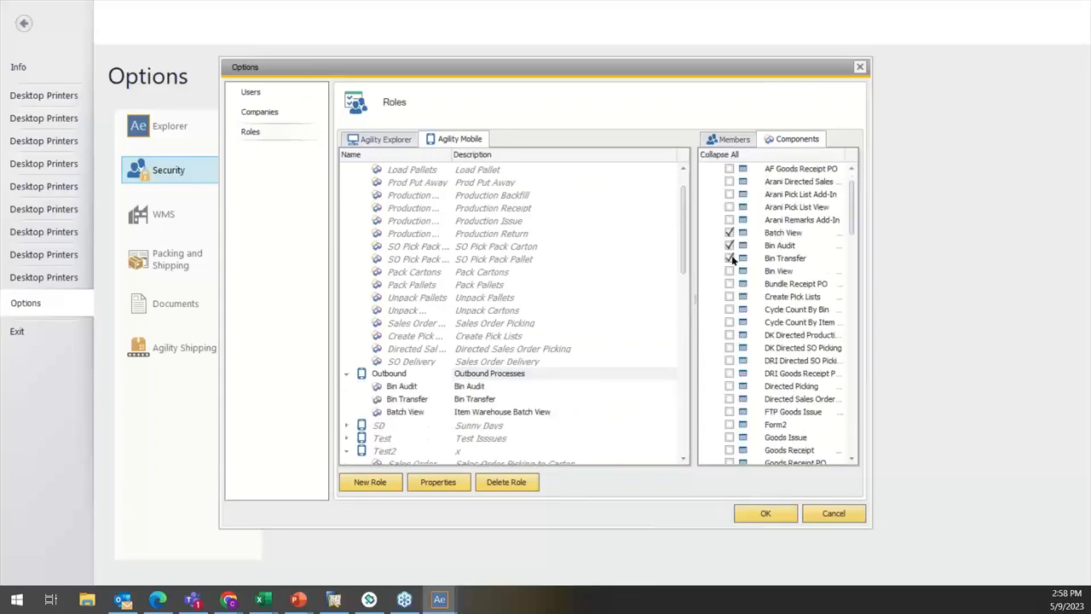
pyautogui.click(730, 271)
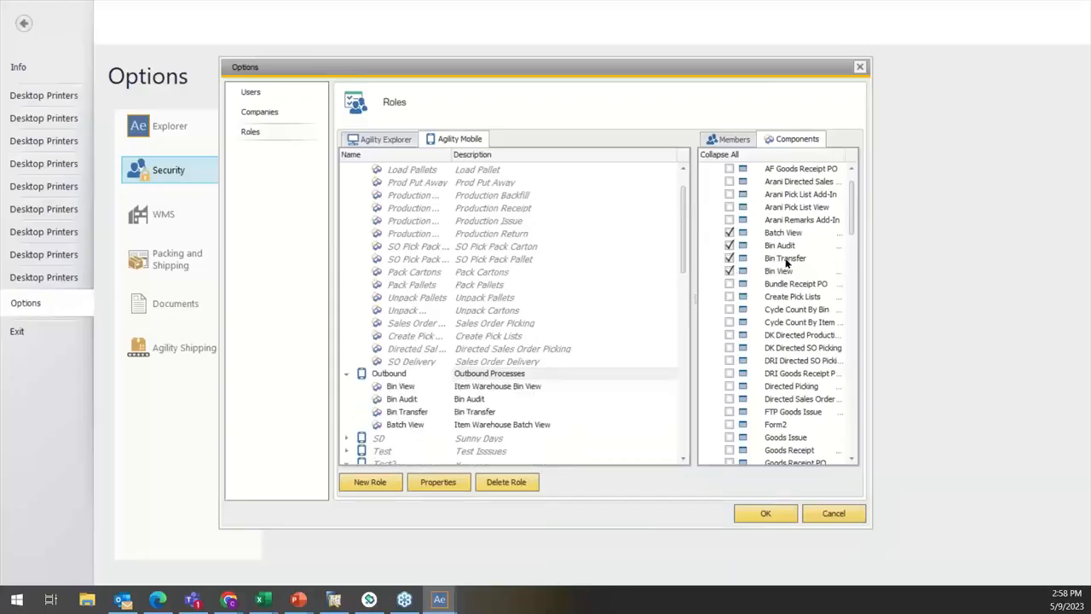
# Step: Add the Item View, SO Delivery, Pack Cartons and Unpack Cartons components to the Outbound role
pyautogui.scroll(-2, 776, 283)
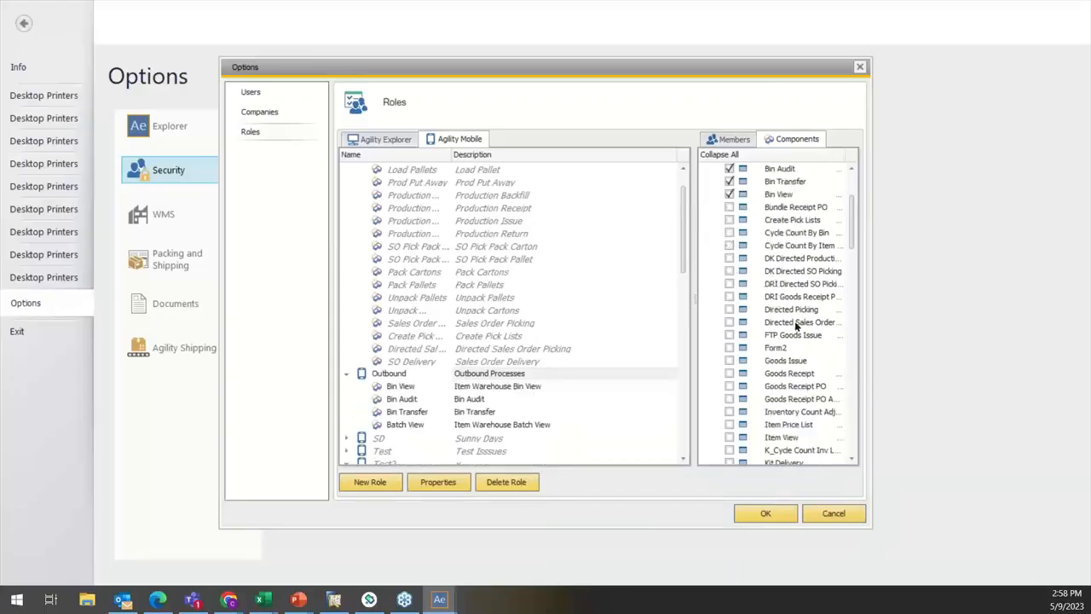
pyautogui.scroll(-4, 785, 316)
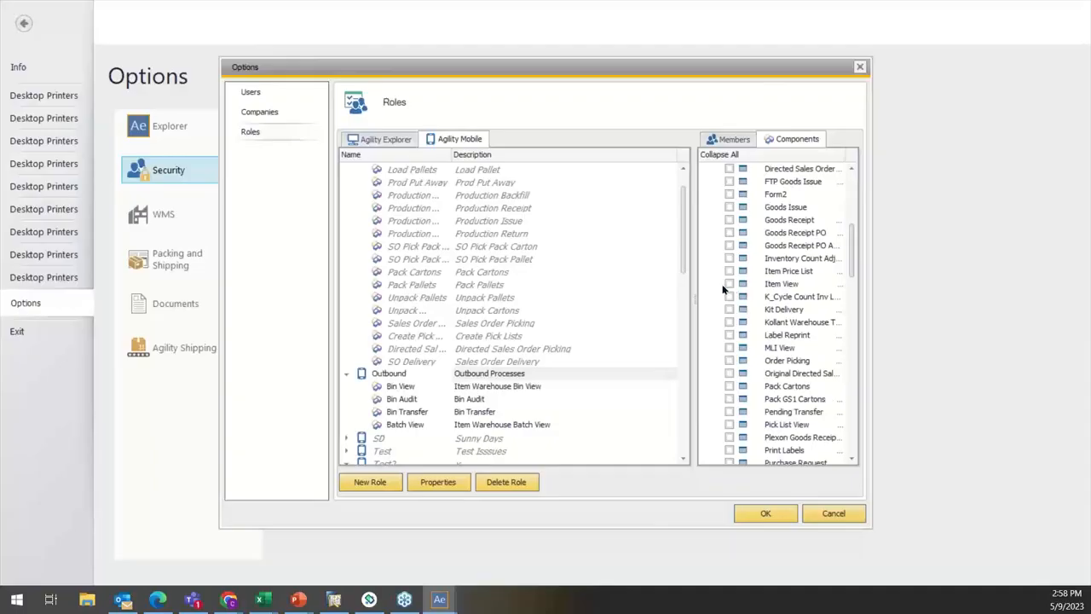
pyautogui.click(729, 284)
pyautogui.scroll(-3, 770, 341)
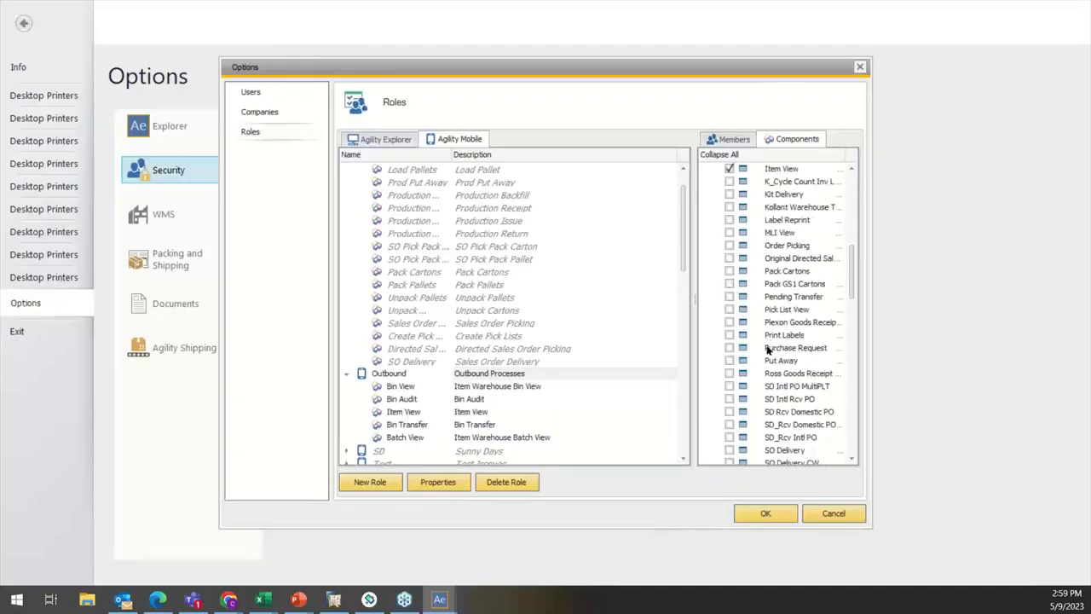
pyautogui.scroll(-2, 770, 346)
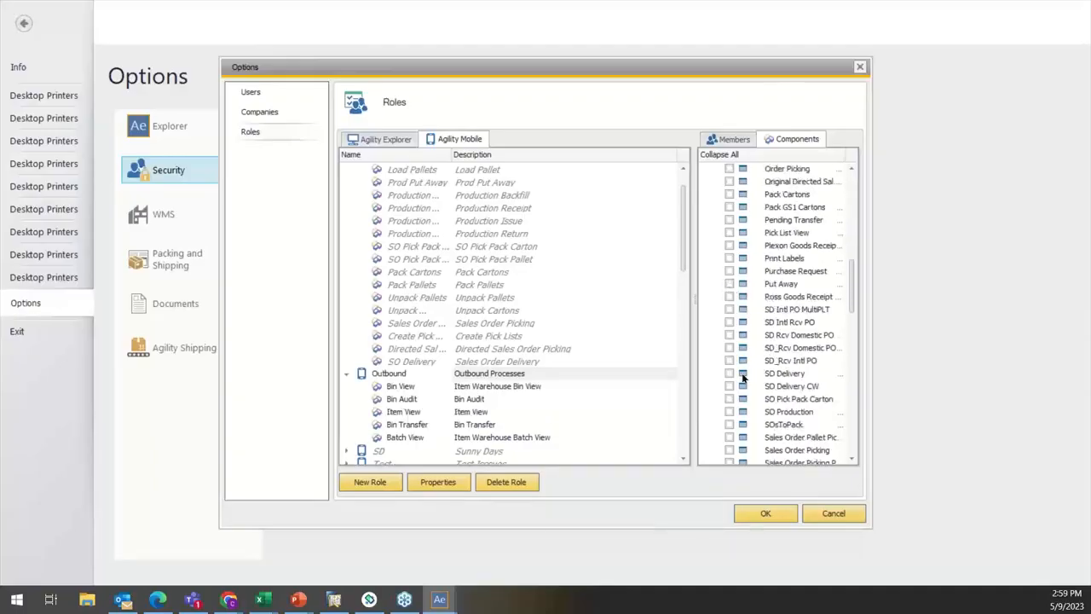
pyautogui.click(730, 373)
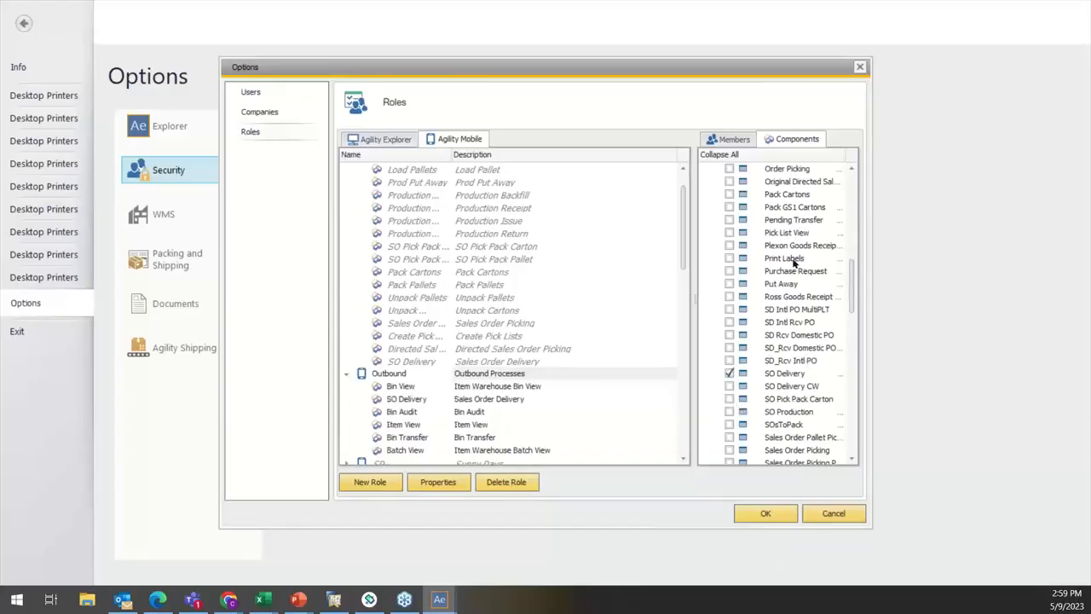
pyautogui.click(729, 193)
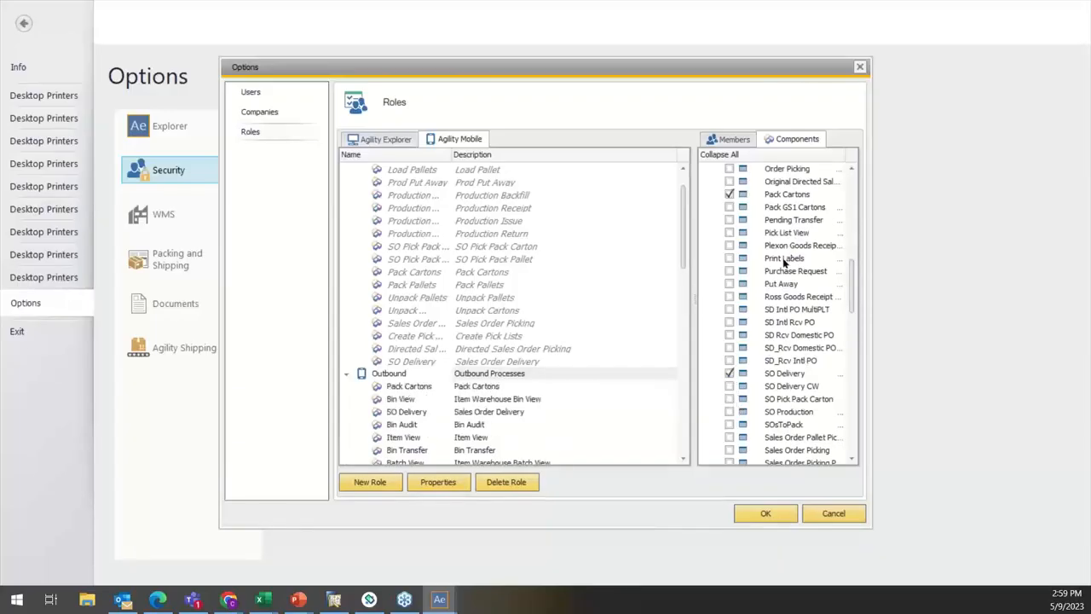
pyautogui.scroll(-8, 791, 264)
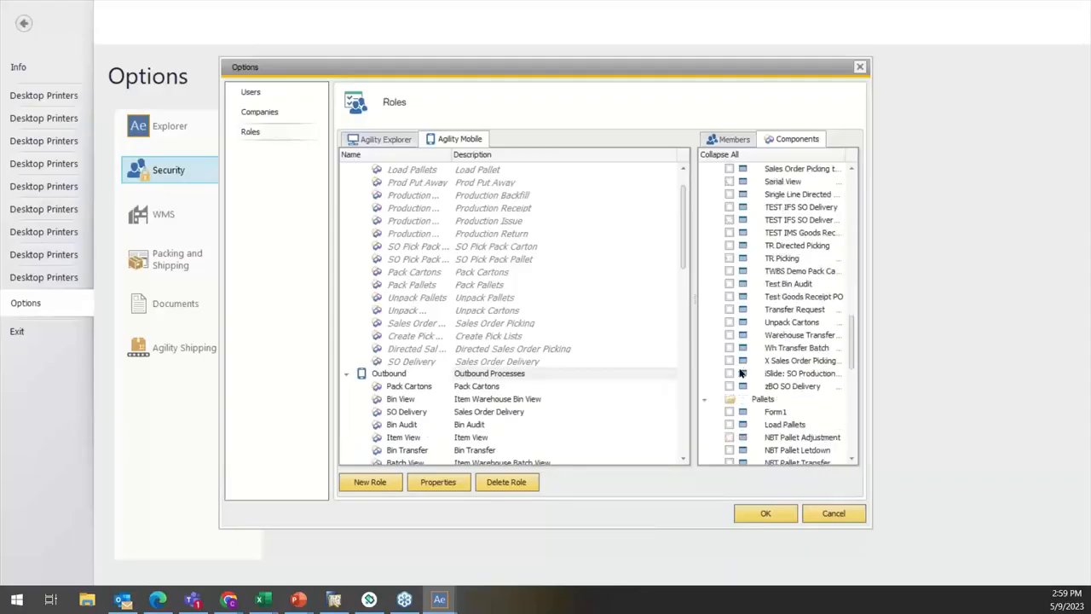
pyautogui.click(729, 322)
# Step: Add the Pallets components Pack Pallets, Pallet View, Pallet Transfer and Pallet Letdown to the Outbound role
pyautogui.scroll(-4, 746, 348)
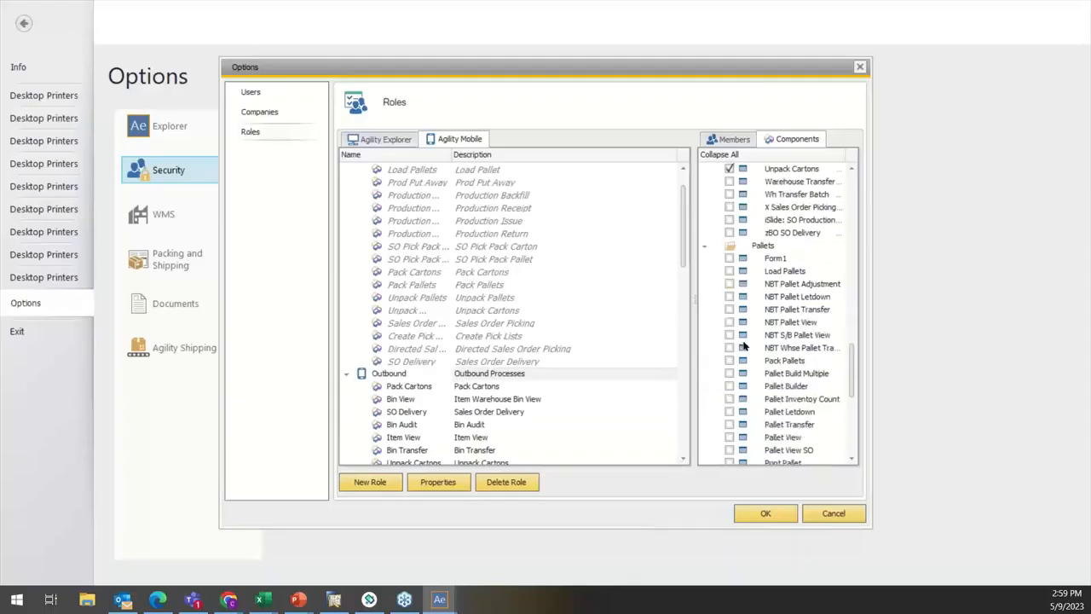
pyautogui.scroll(-3, 511, 396)
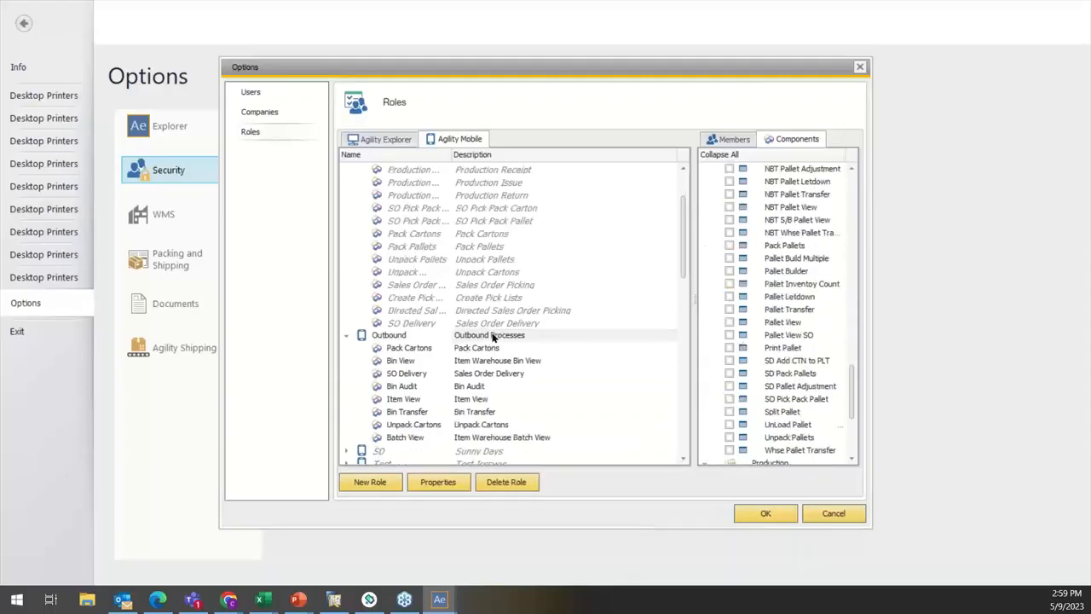
pyautogui.click(729, 246)
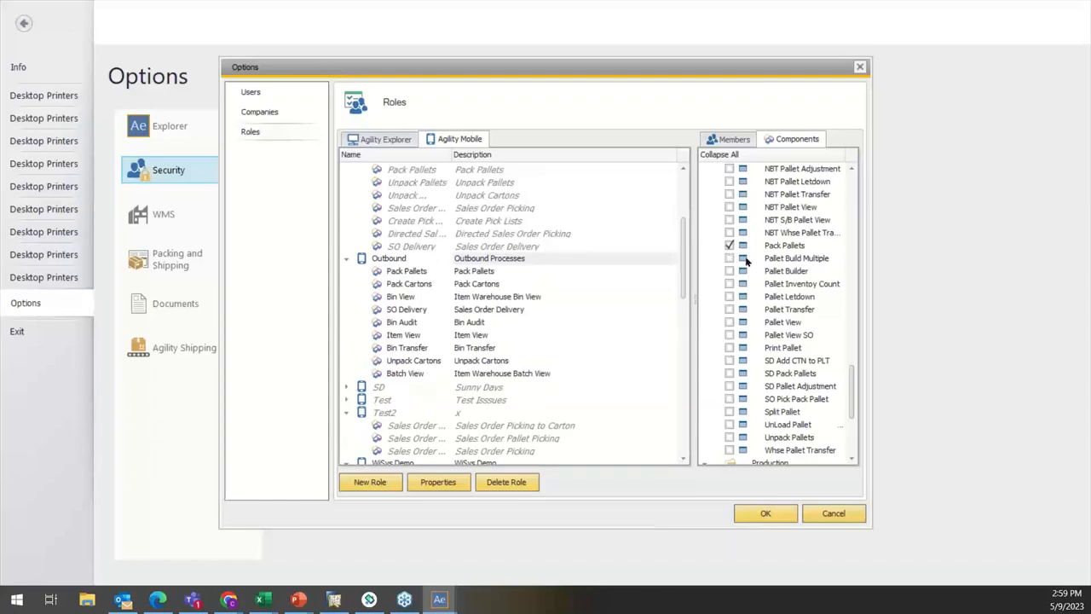
pyautogui.click(729, 322)
pyautogui.click(729, 309)
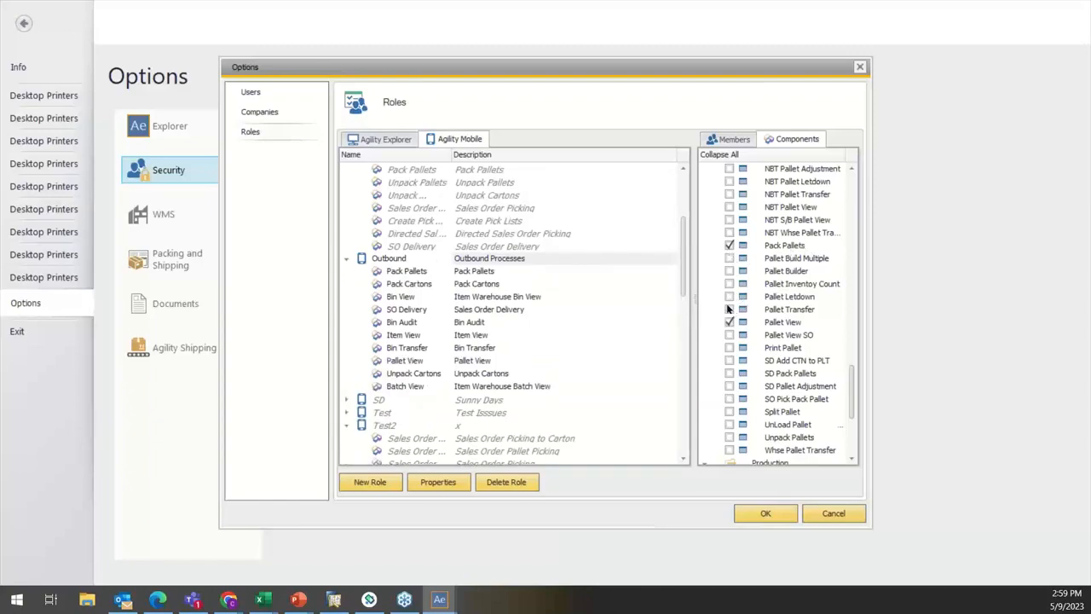
pyautogui.click(729, 297)
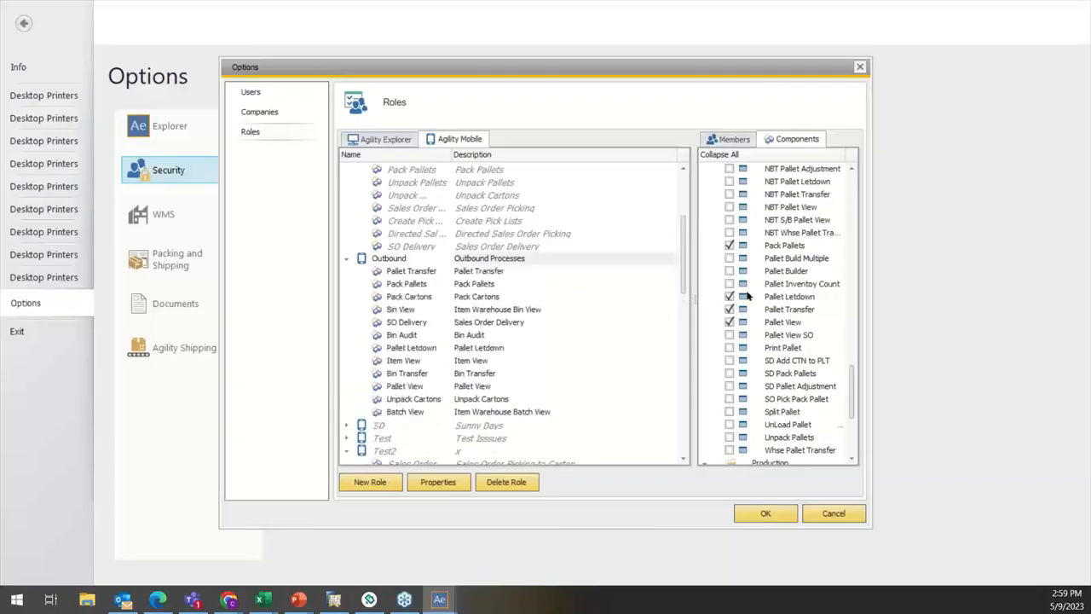
# Step: Add the Load Pallets, UnLoad Pallet and Unpack Pallets components to the Outbound role and save the security options
pyautogui.scroll(1, 731, 272)
pyautogui.scroll(-1, 732, 256)
pyautogui.scroll(1, 734, 239)
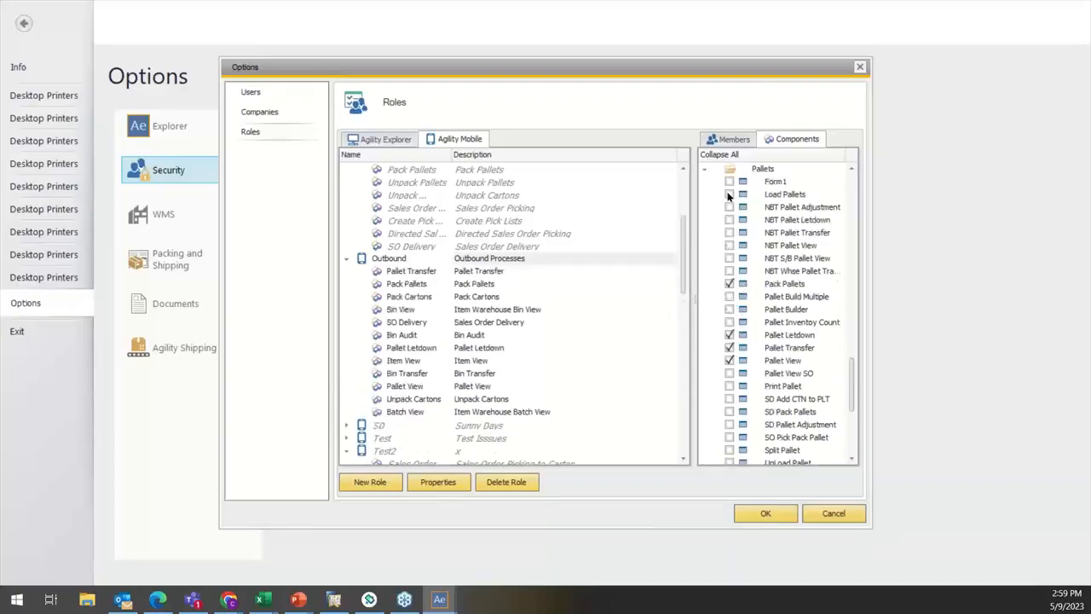
pyautogui.click(729, 194)
pyautogui.scroll(-3, 731, 307)
pyautogui.click(729, 348)
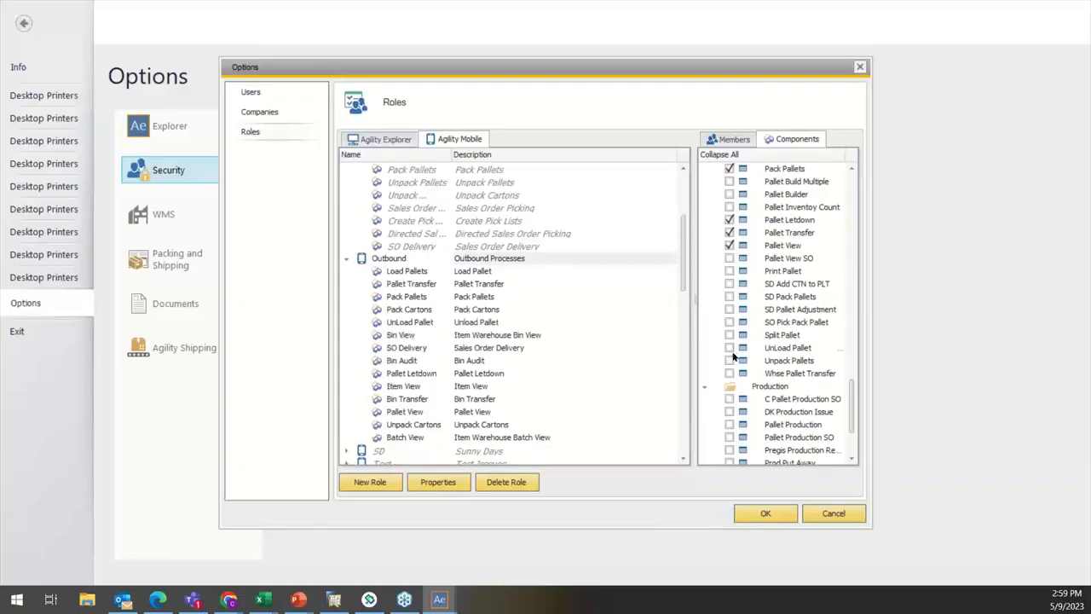
pyautogui.click(729, 361)
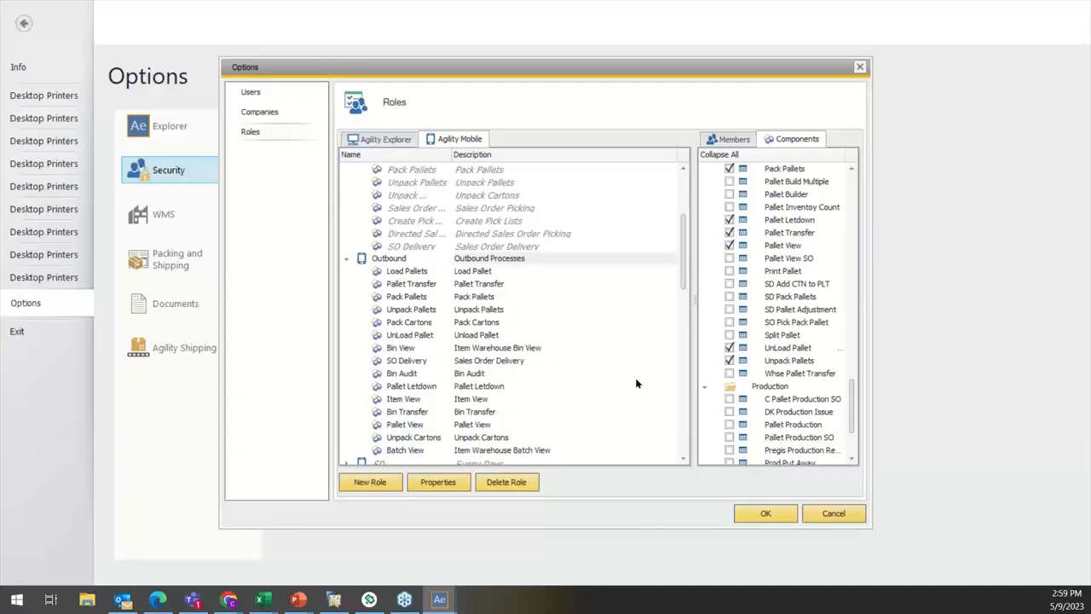
pyautogui.click(765, 512)
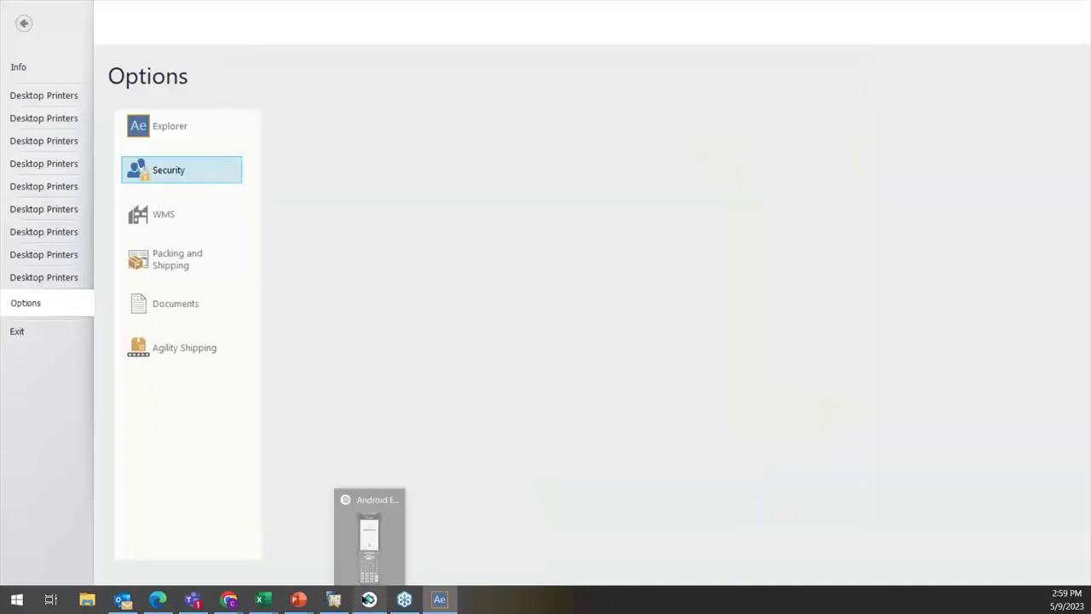
pyautogui.click(368, 599)
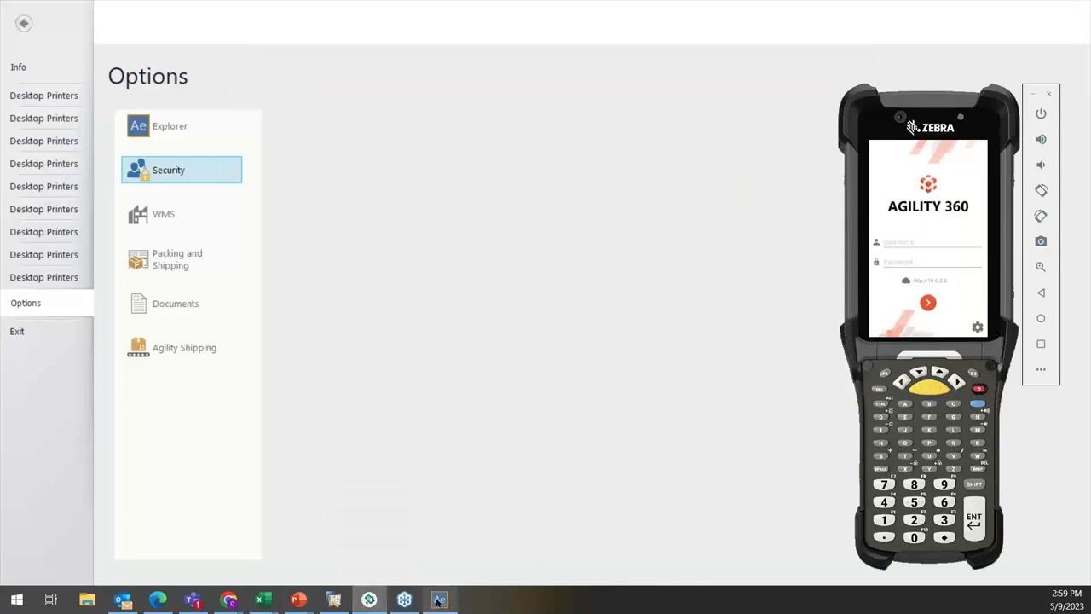
pyautogui.click(163, 223)
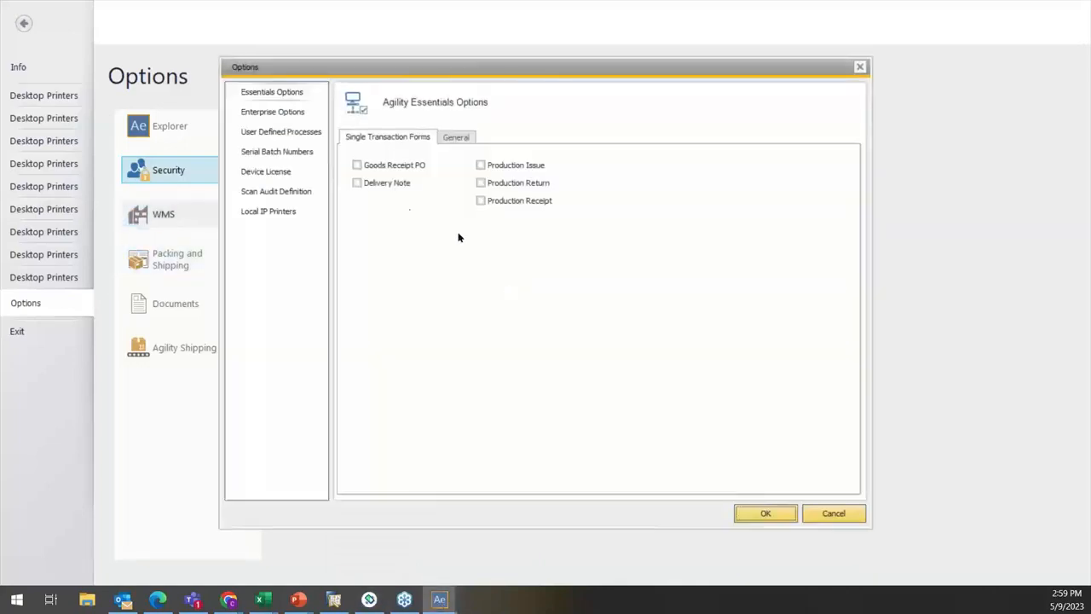
pyautogui.click(860, 67)
# Step: Add the short-named demo user as a member of the Outbound Agility Mobile role and save the security options
pyautogui.click(175, 171)
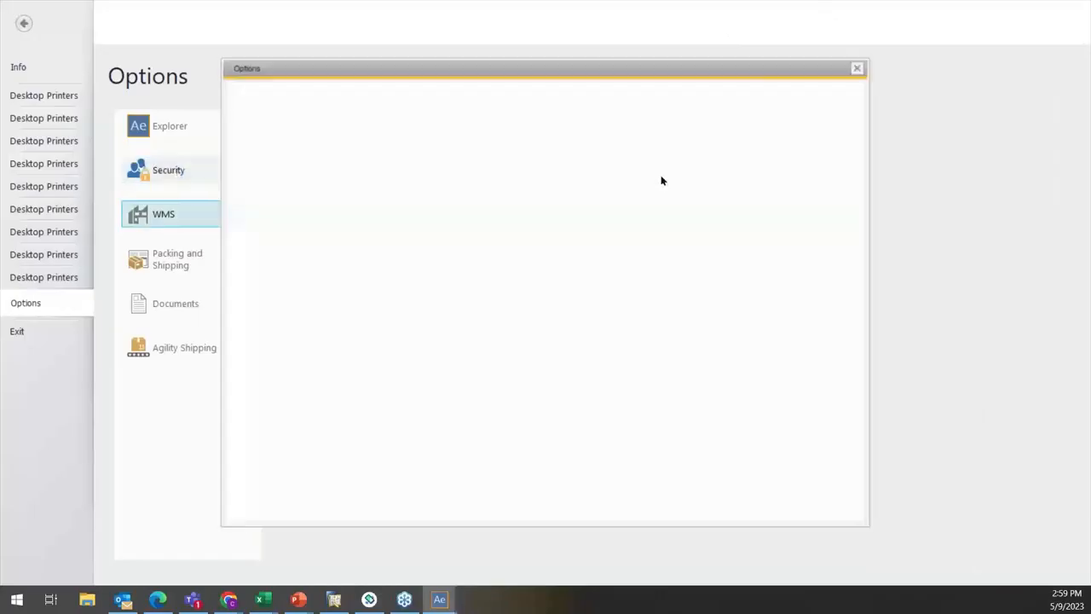
pyautogui.click(283, 135)
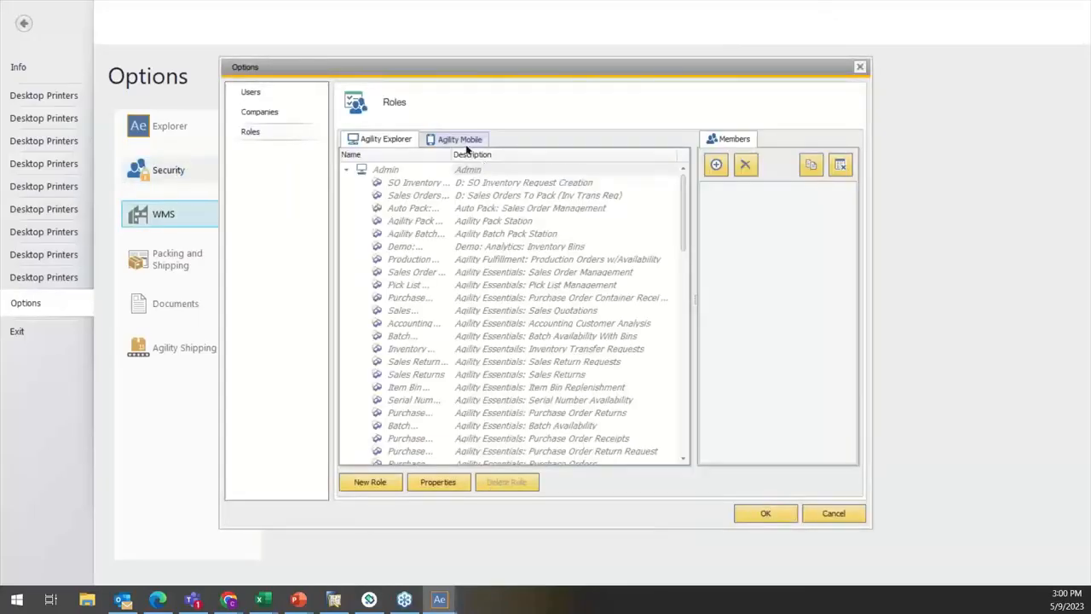
pyautogui.click(457, 139)
pyautogui.scroll(-6, 446, 290)
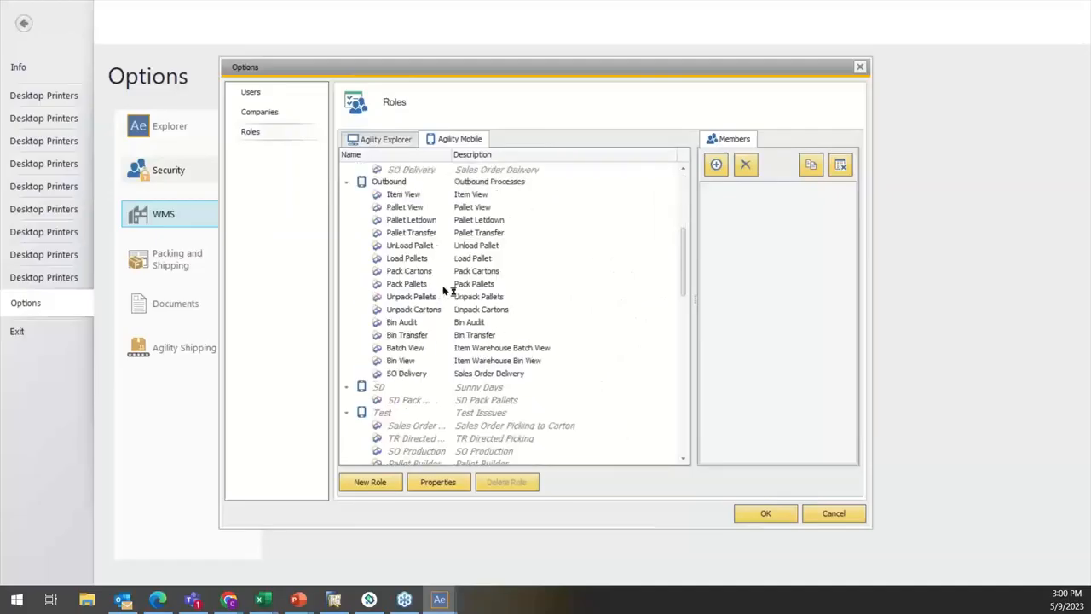
pyautogui.click(389, 182)
pyautogui.scroll(3, 477, 264)
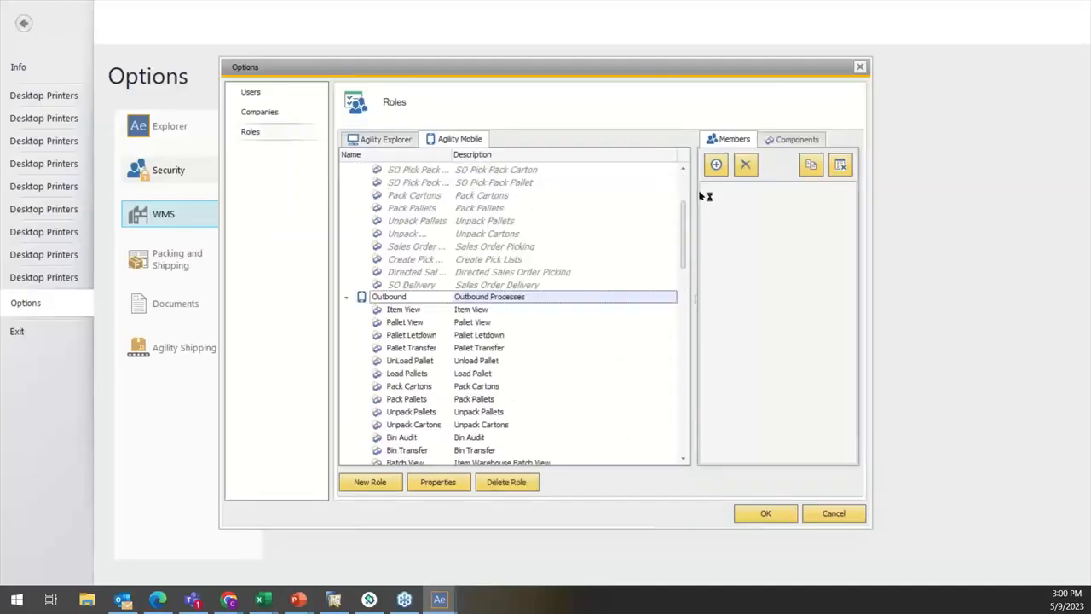
pyautogui.click(717, 165)
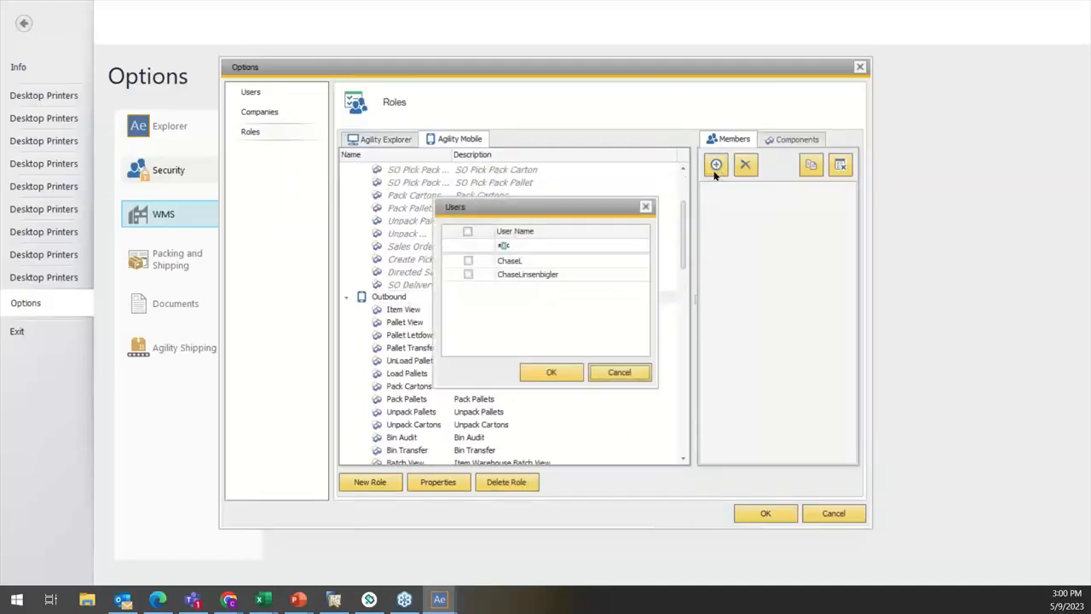
pyautogui.click(470, 261)
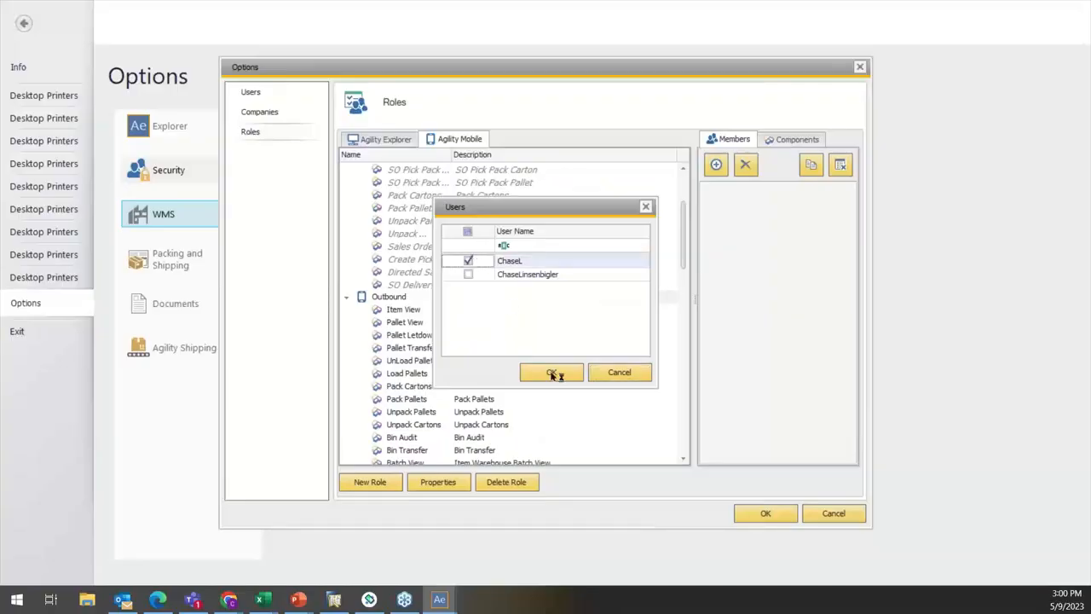
pyautogui.click(550, 373)
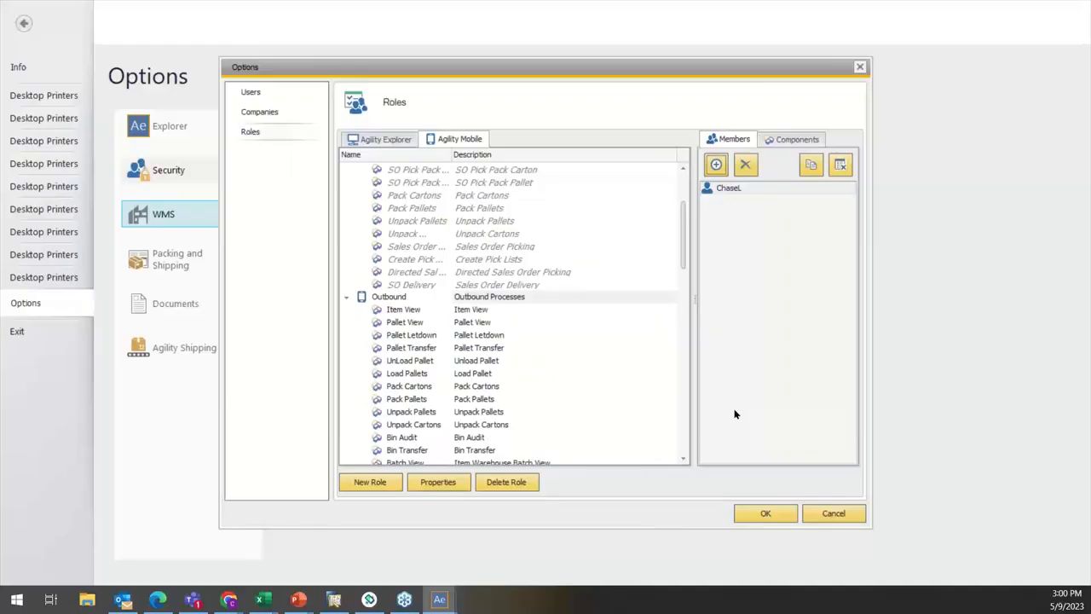
pyautogui.click(763, 514)
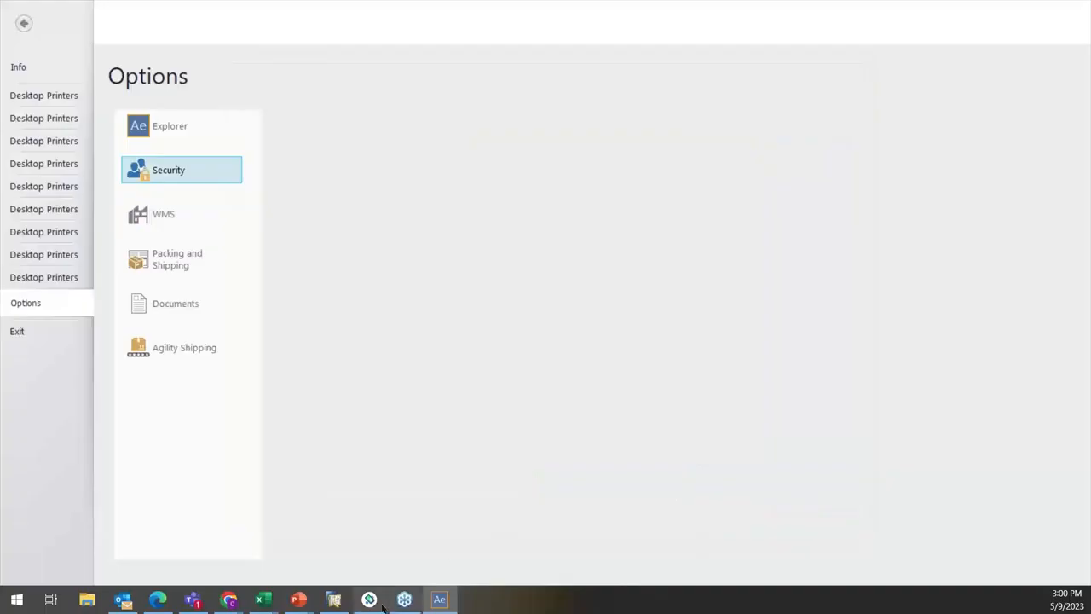
# Step: Switch to the Agility 360 handheld emulator and sign in as the demo user by entering the account password
pyautogui.click(375, 601)
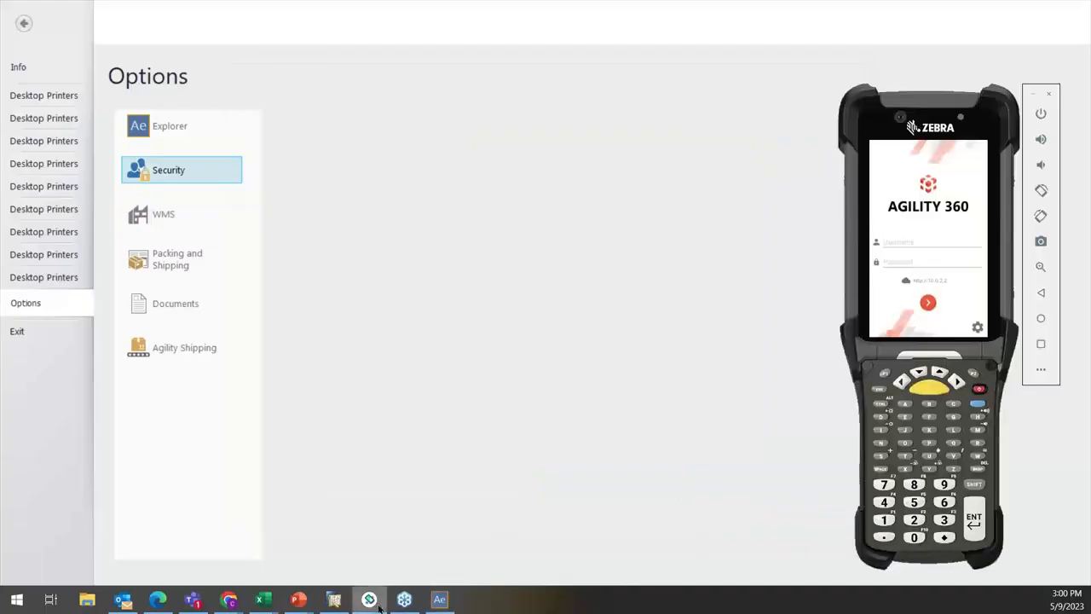
pyautogui.click(899, 267)
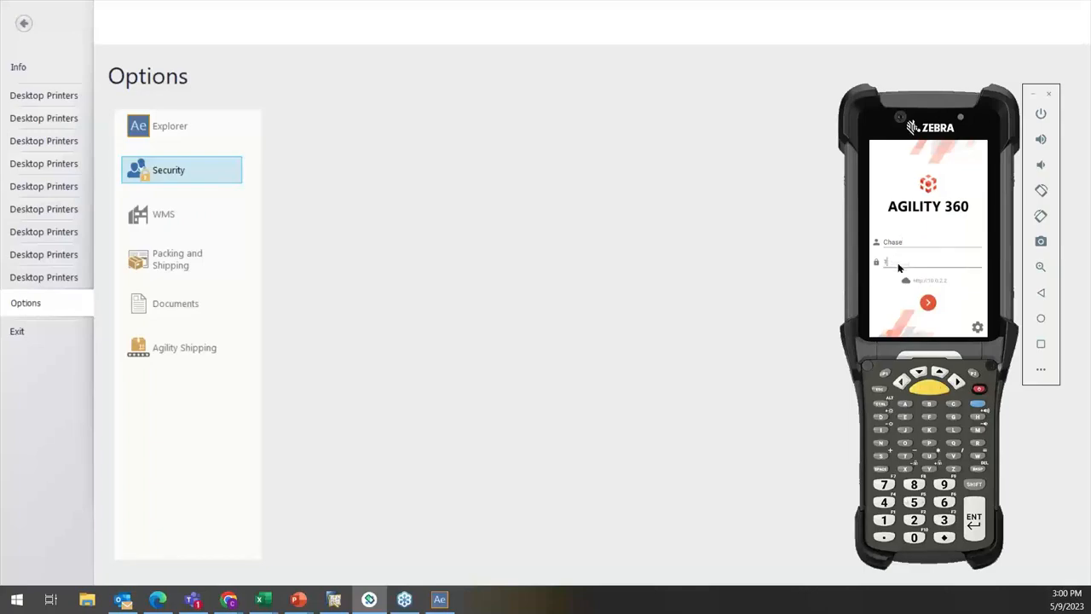
pyautogui.press('Return')
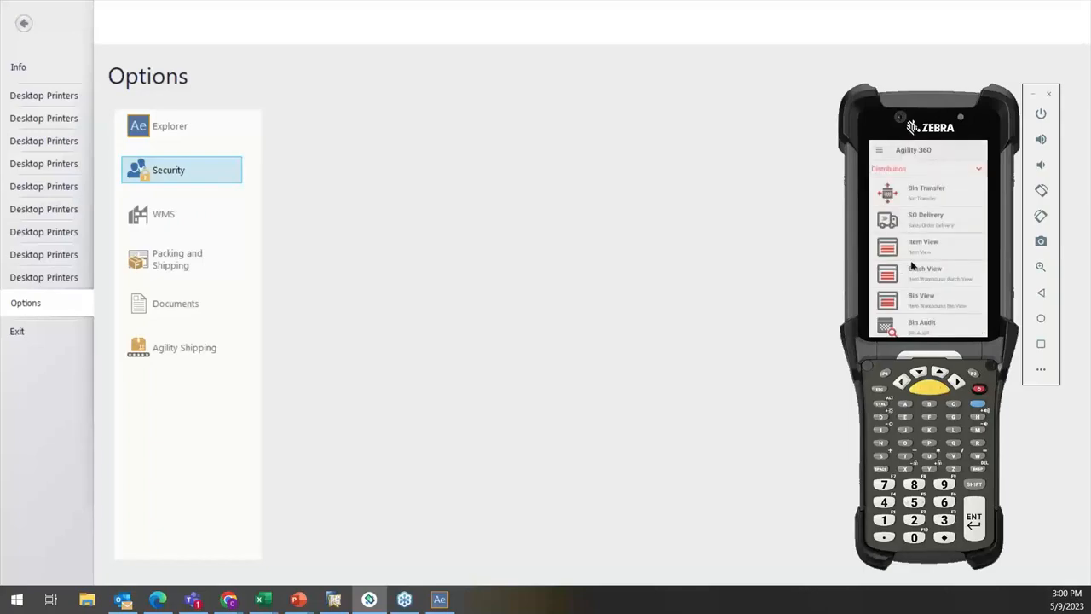
# Step: Review the functions offered in the Distribution and Pallets groups on the handheld, ending on the Distribution group
pyautogui.scroll(-3, 921, 259)
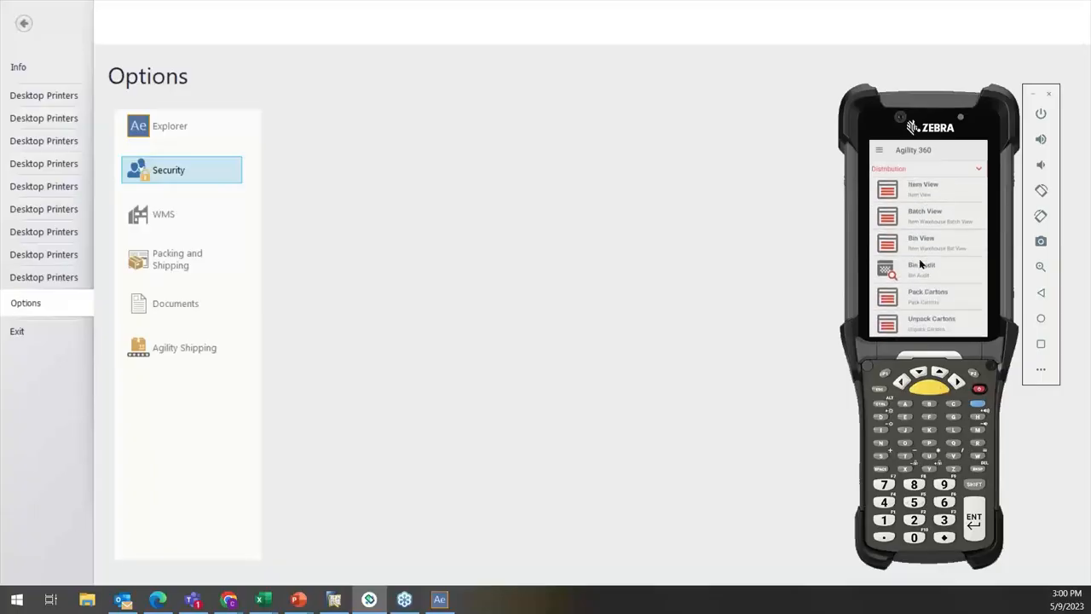
pyautogui.scroll(3, 921, 260)
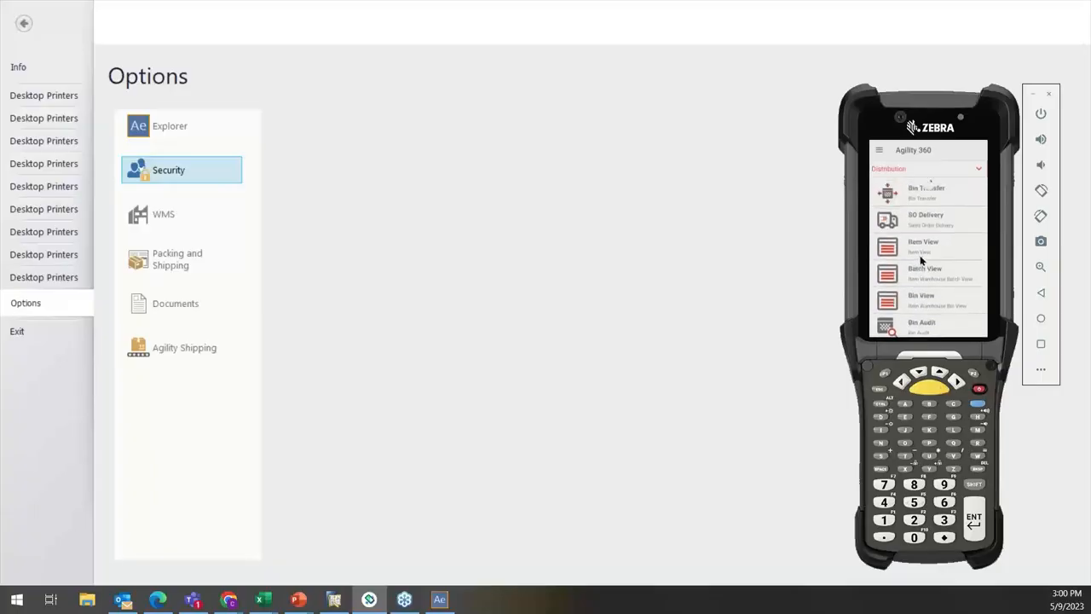
pyautogui.click(979, 169)
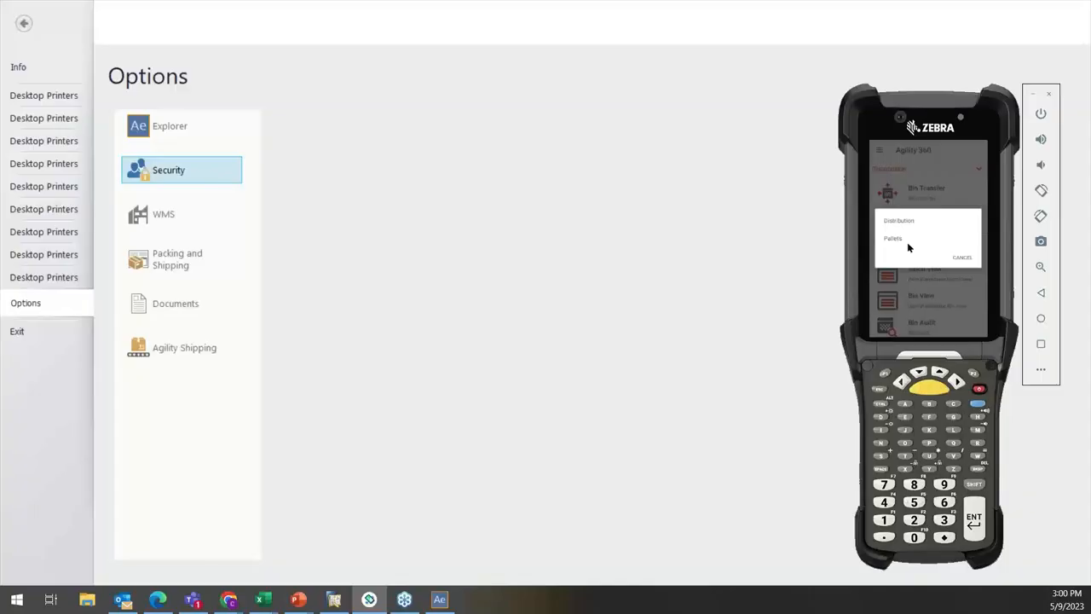
pyautogui.click(909, 247)
pyautogui.click(932, 171)
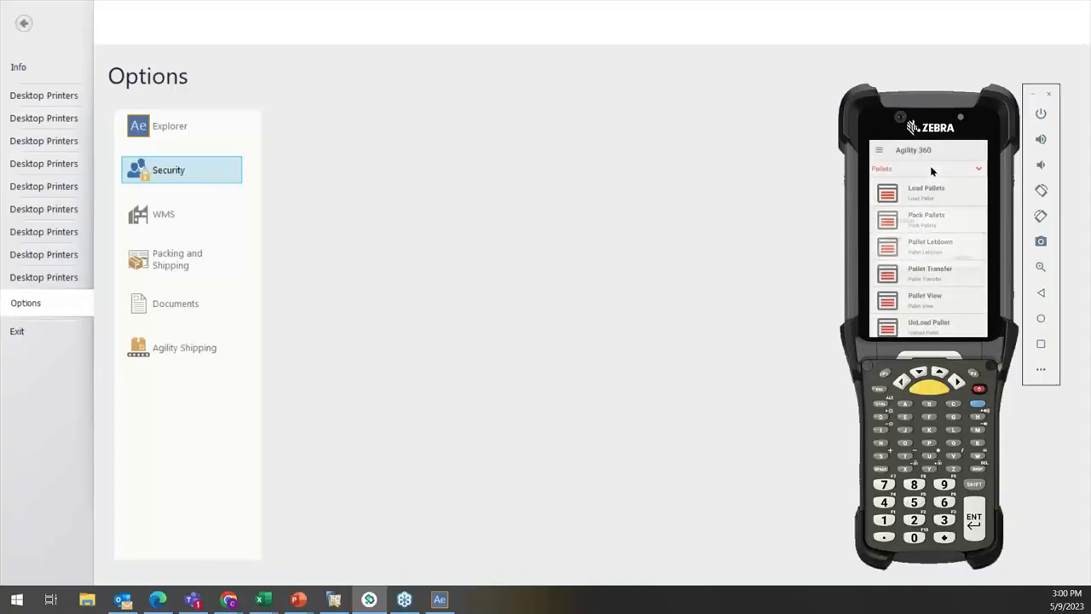
pyautogui.click(916, 220)
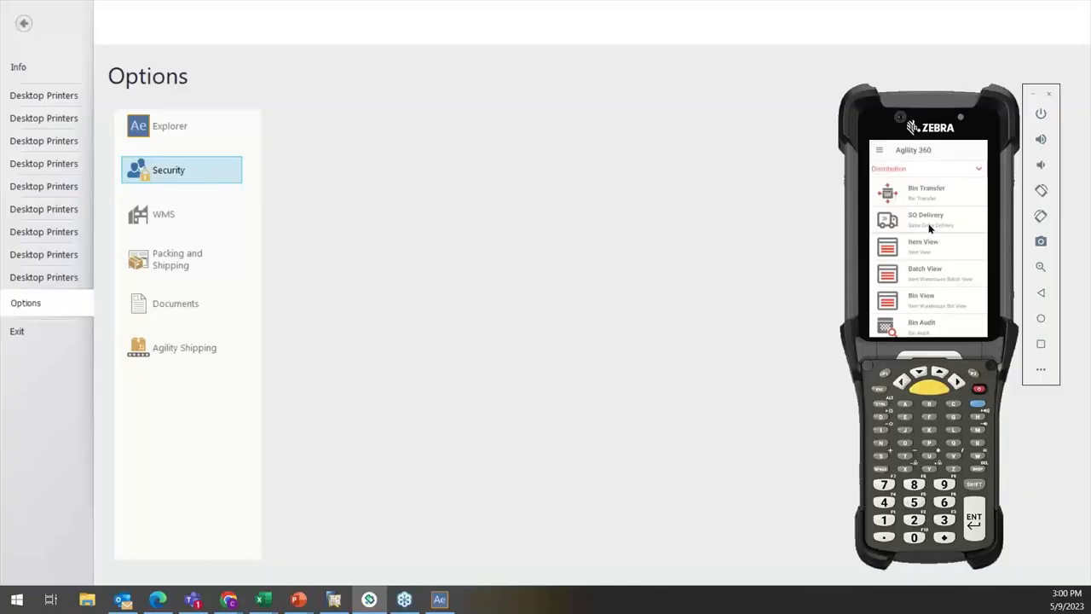
# Step: Open the WMS Essentials Options in Agility Explorer and launch SO Delivery on the Agility 360 handheld
pyautogui.click(689, 214)
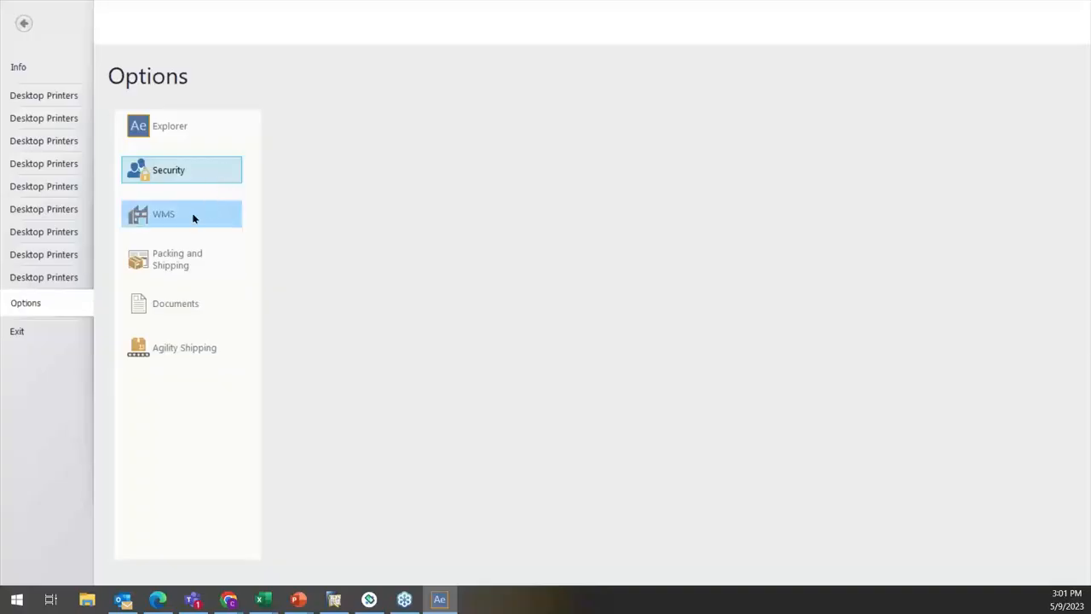
pyautogui.click(154, 219)
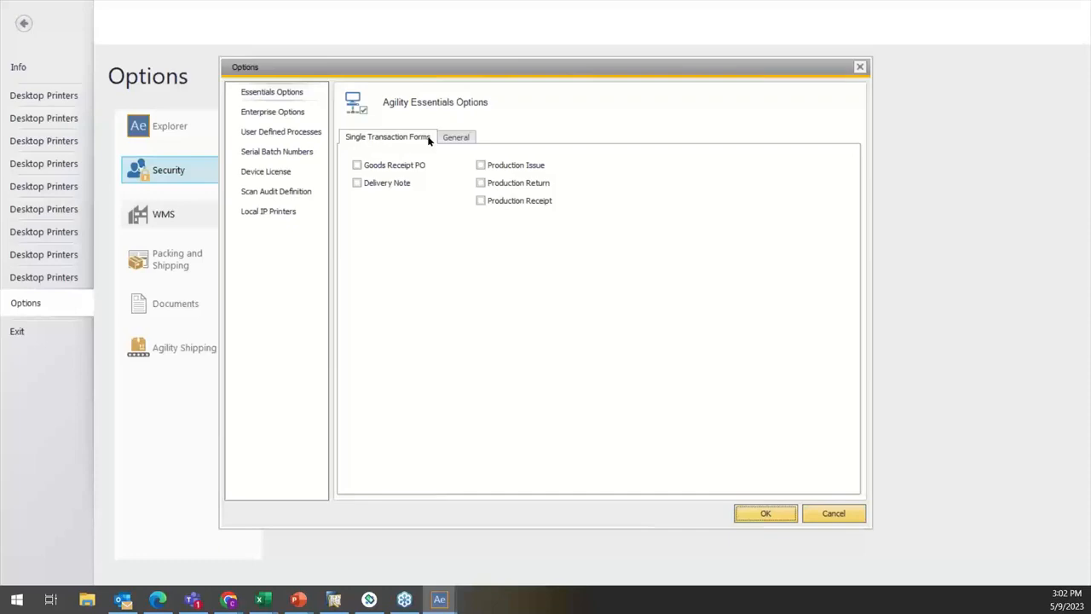
pyautogui.click(369, 599)
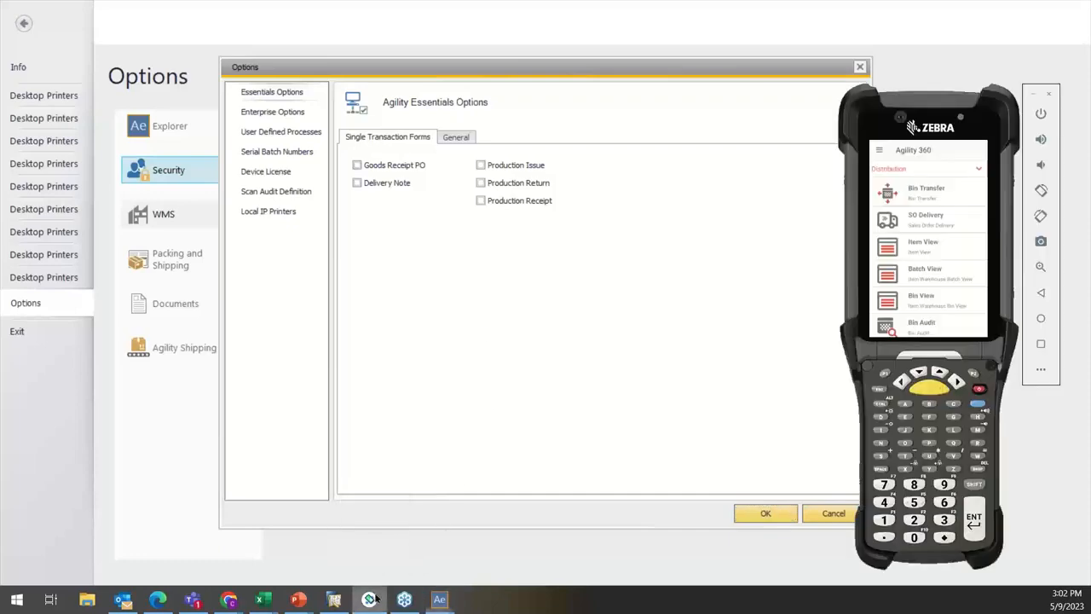
pyautogui.click(931, 216)
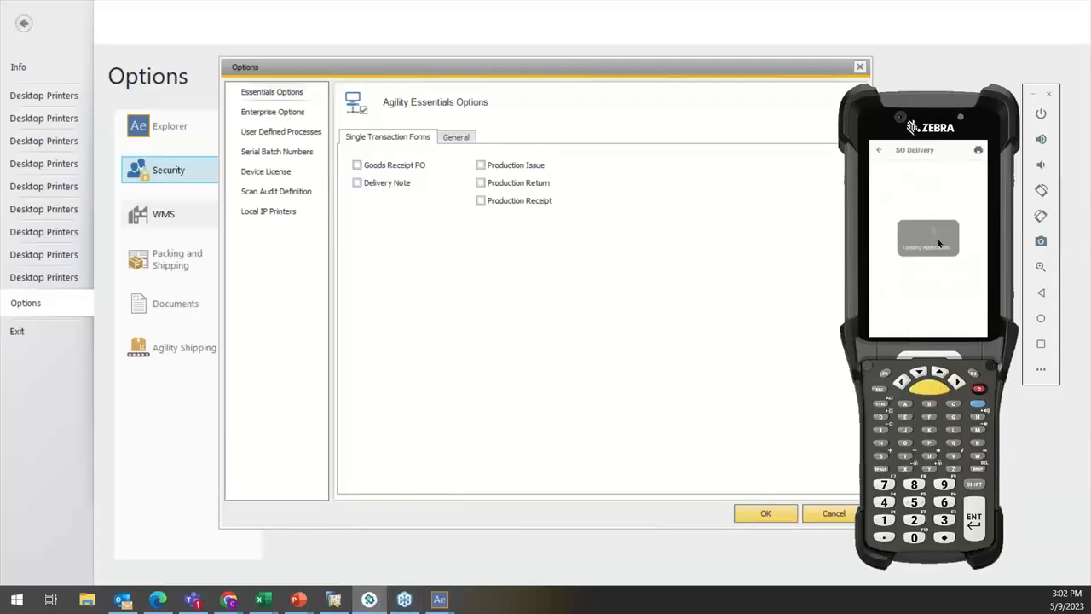
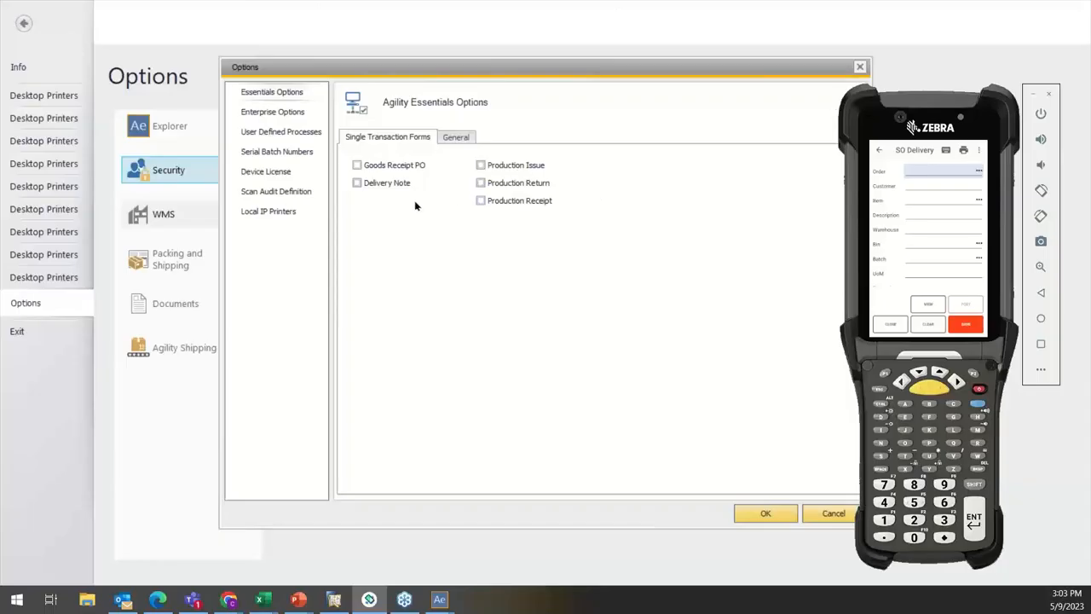
# Step: Enable the Delivery Note single transaction form in the Agility Essentials Options and save
pyautogui.click(356, 184)
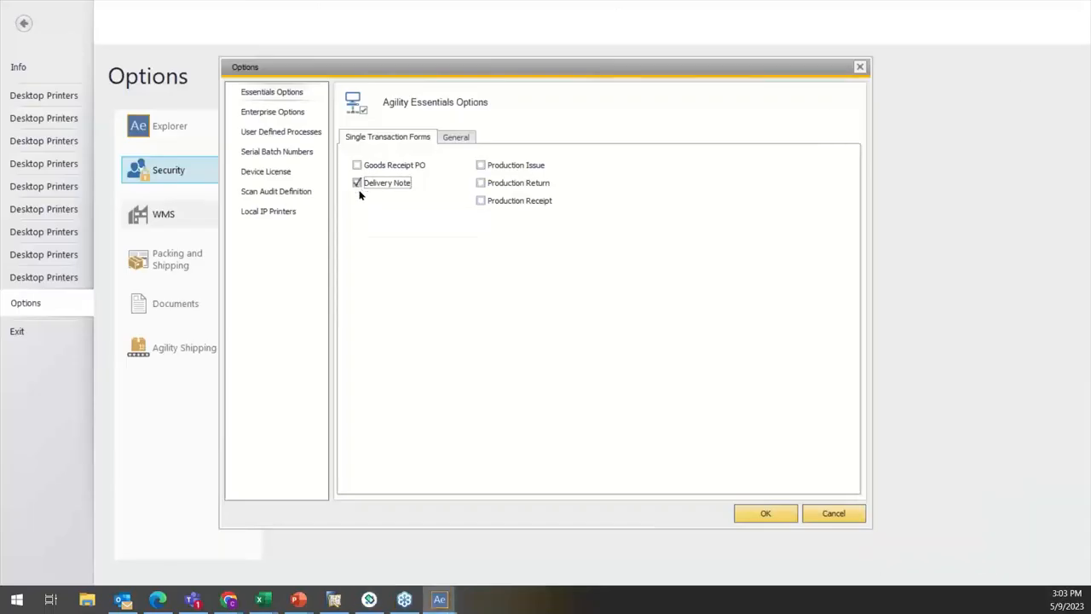
pyautogui.click(766, 513)
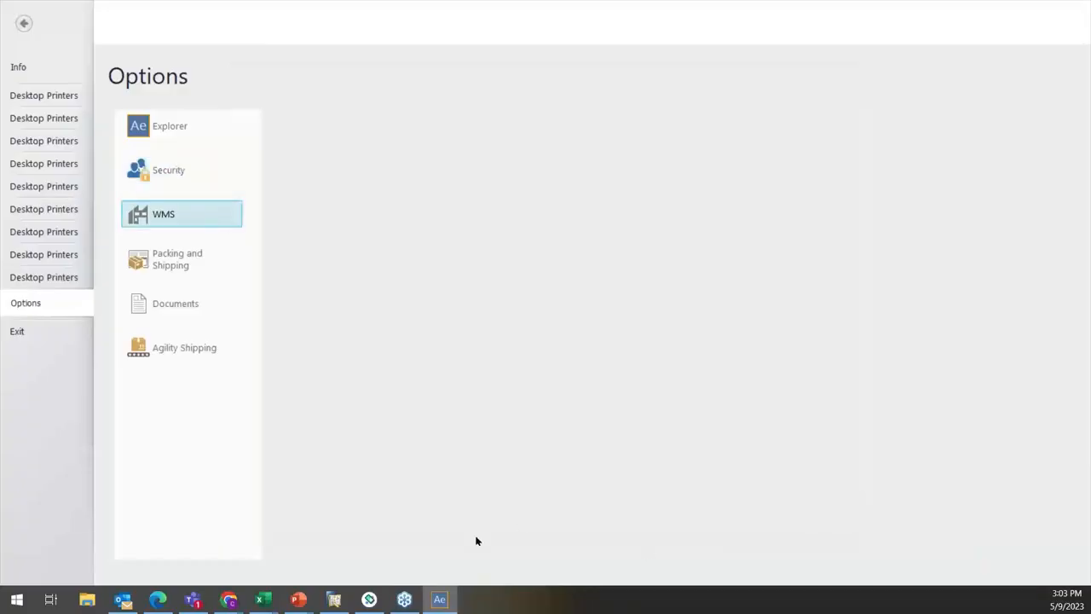
# Step: Switch to the Agility 360 handheld emulator, leave SO Delivery and log out of the current session
pyautogui.click(366, 600)
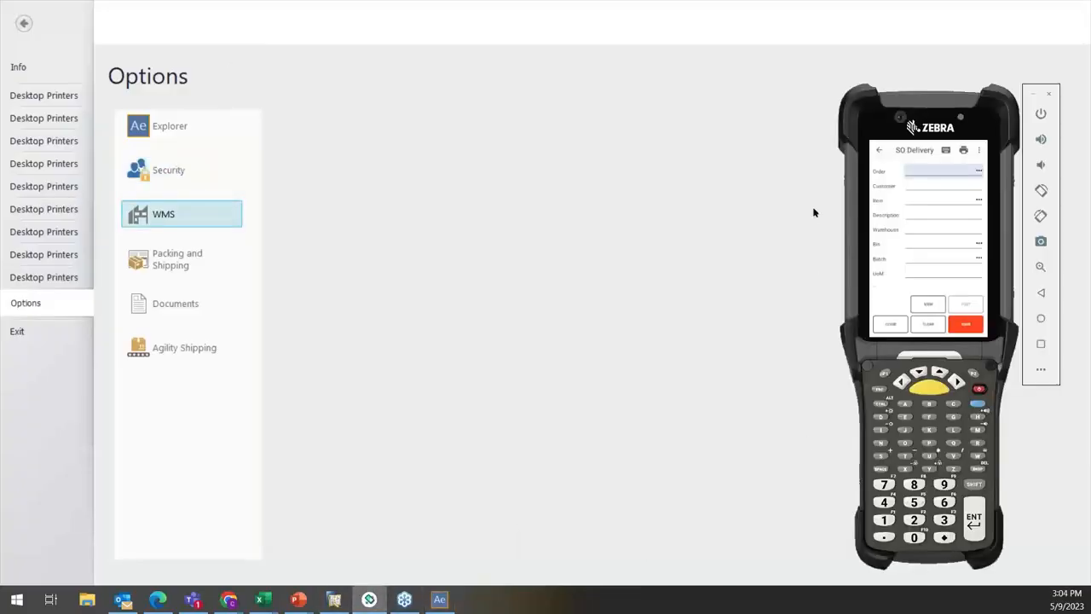
pyautogui.click(880, 155)
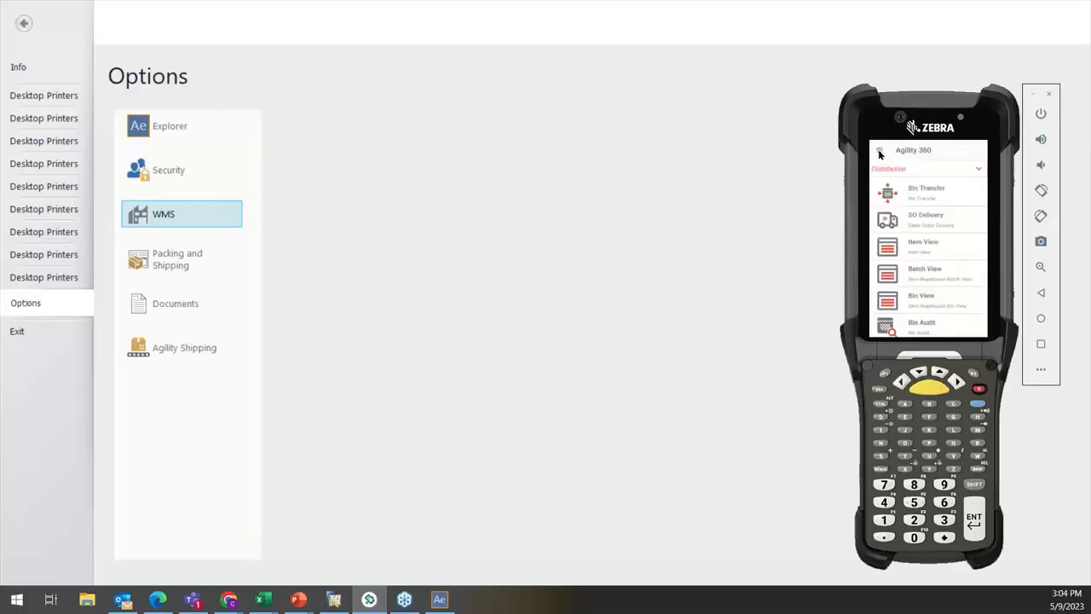
pyautogui.click(880, 151)
pyautogui.click(906, 324)
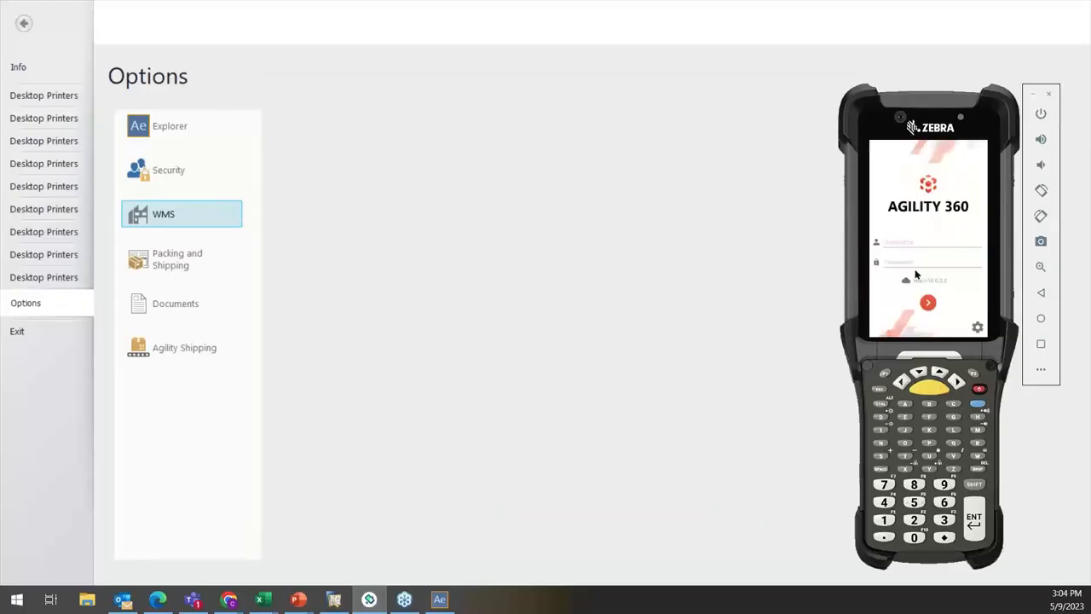
# Step: Sign in to the handheld with the demo user's name and account password, and open SO Delivery
pyautogui.click(893, 246)
pyautogui.write('Chad')
pyautogui.click(898, 266)
pyautogui.press('Return')
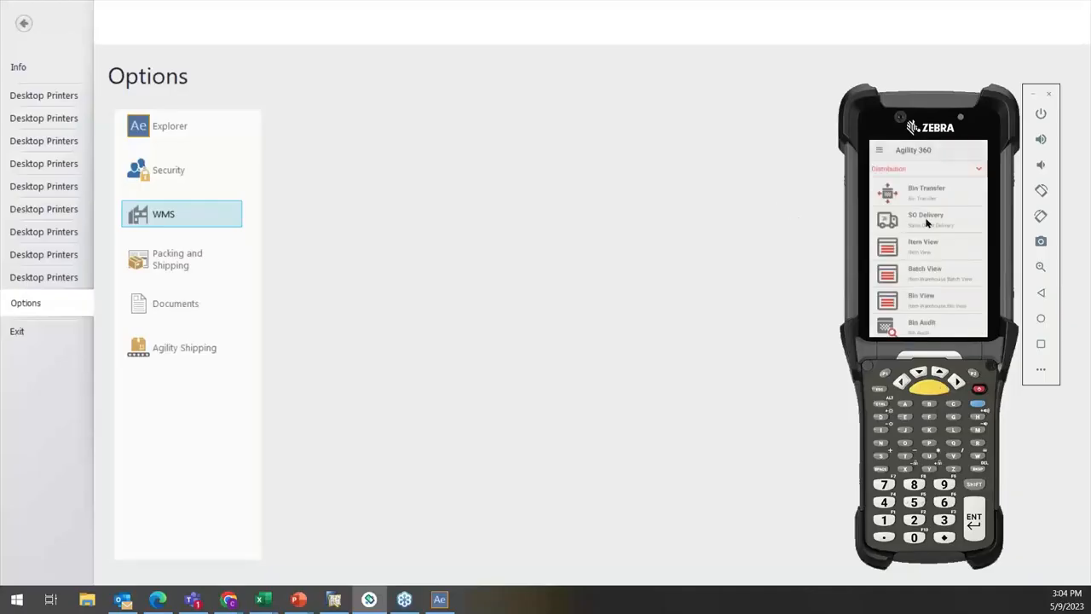
pyautogui.click(927, 219)
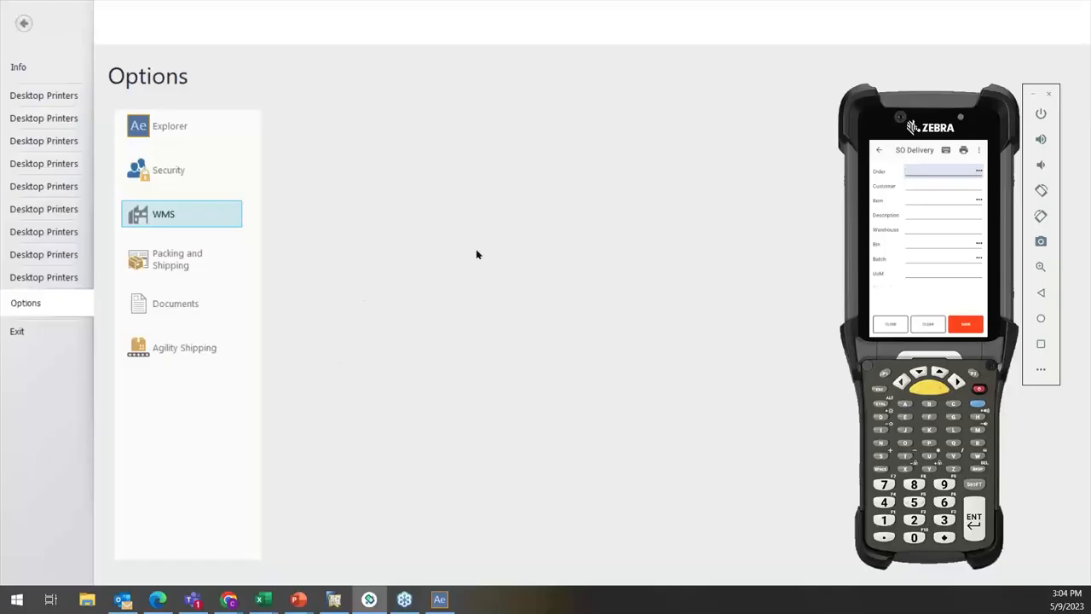
# Step: Review the single transaction and general settings of the WMS Essentials Options in Agility Explorer, and close without saving
pyautogui.click(174, 223)
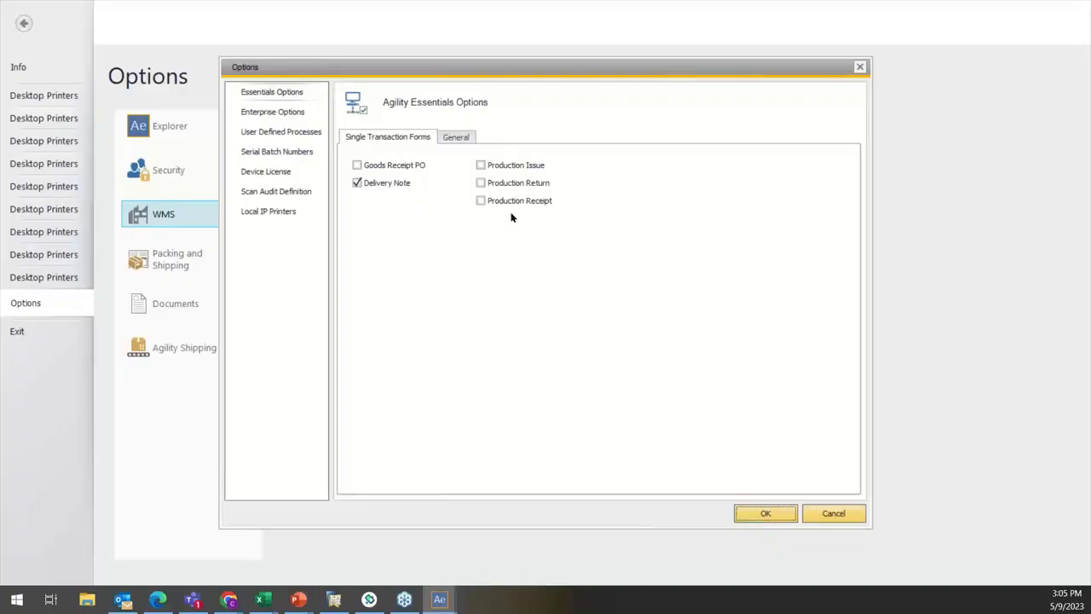
pyautogui.click(449, 140)
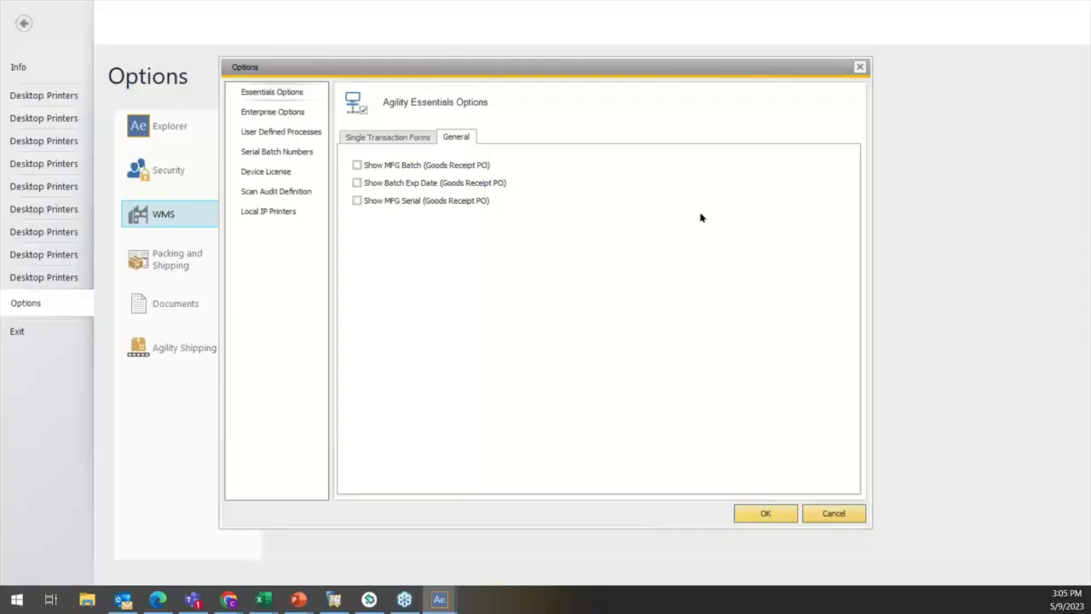
pyautogui.click(828, 515)
# Step: Open the security roles and display the component list of the Outbound Agility Mobile role
pyautogui.click(175, 172)
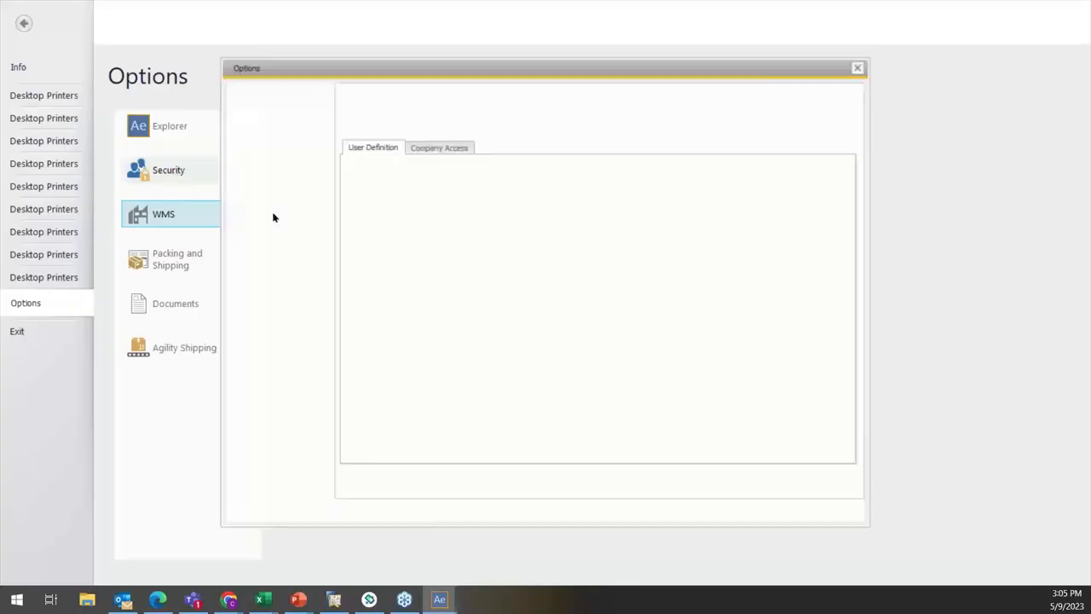
pyautogui.click(273, 131)
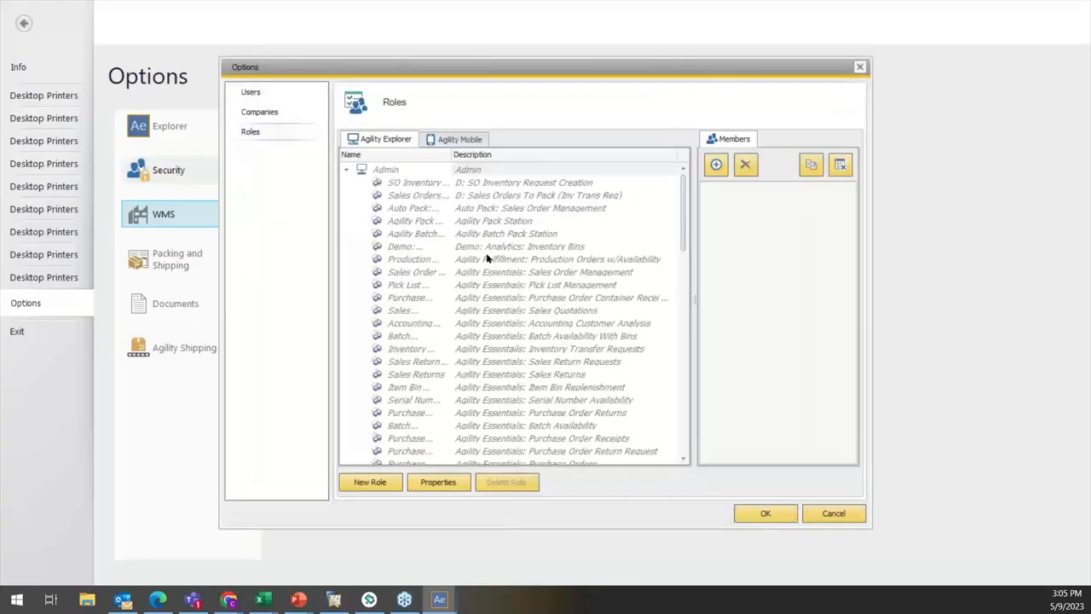
pyautogui.click(451, 141)
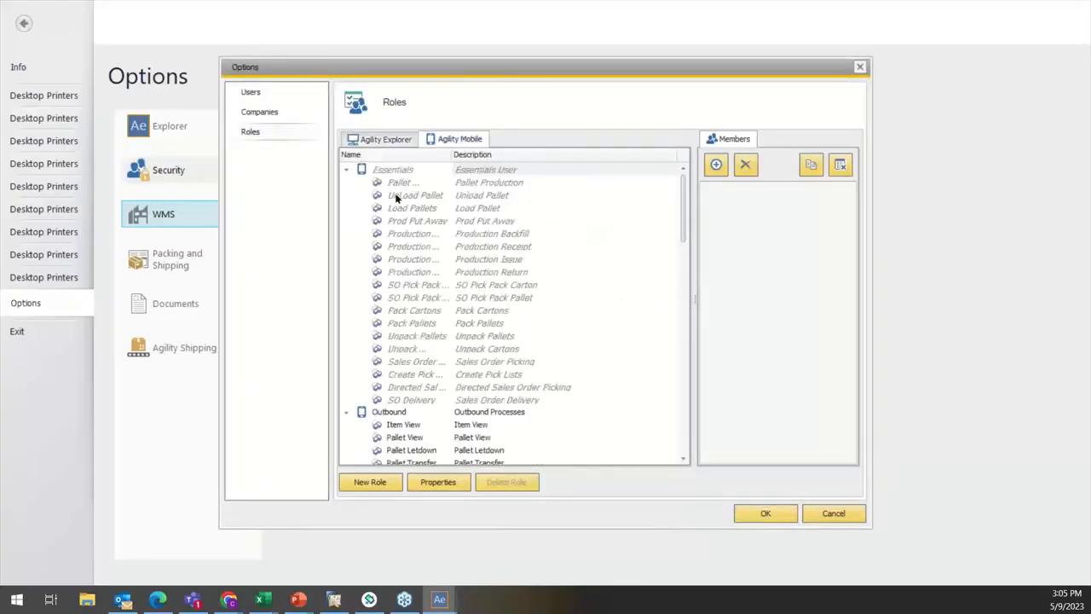
pyautogui.click(345, 170)
pyautogui.click(392, 186)
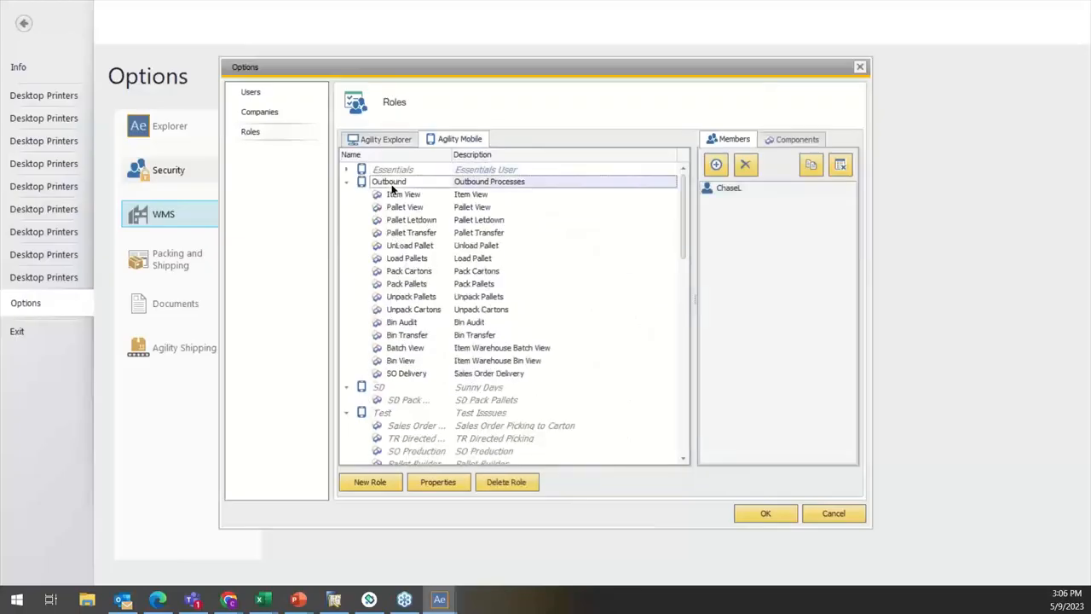
pyautogui.click(789, 139)
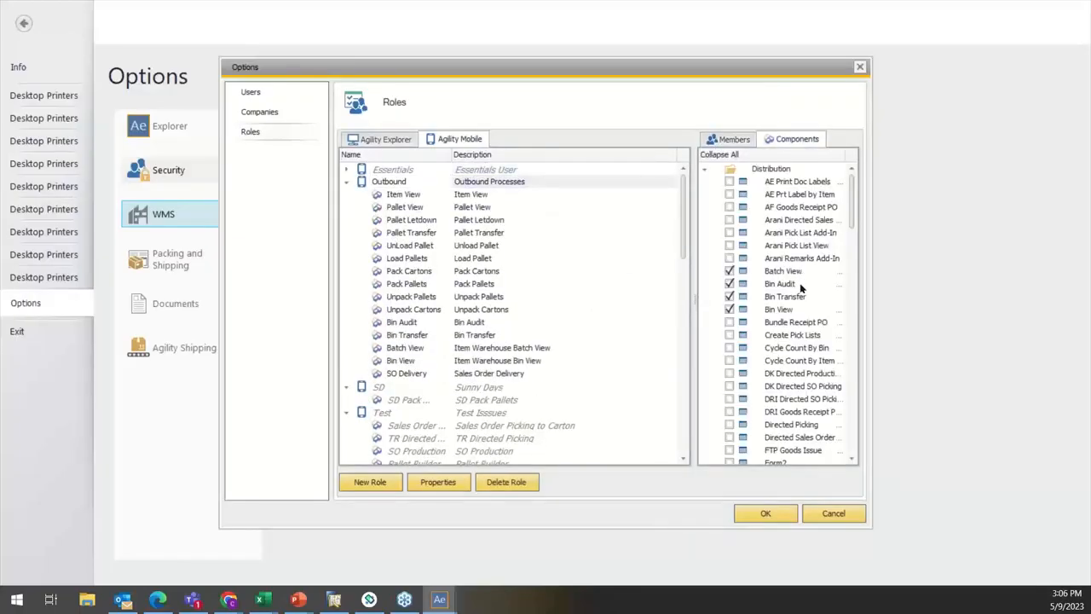
# Step: Add only the Goods Receipt PO component to the Outbound role, save, and open the general WMS Essentials Options
pyautogui.scroll(-15, 800, 281)
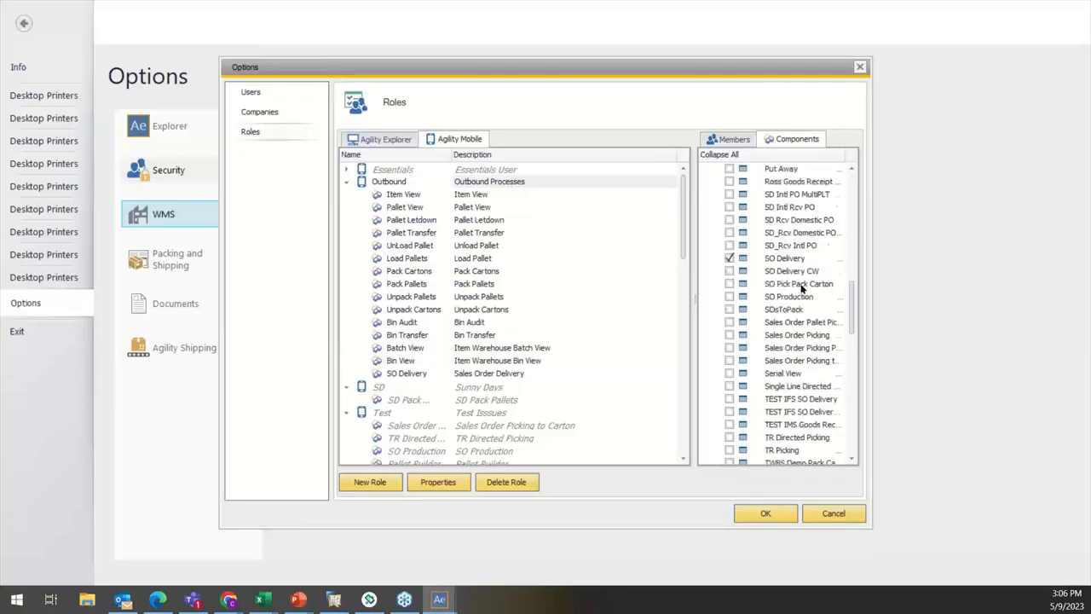
pyautogui.scroll(-7, 801, 290)
pyautogui.scroll(15, 801, 294)
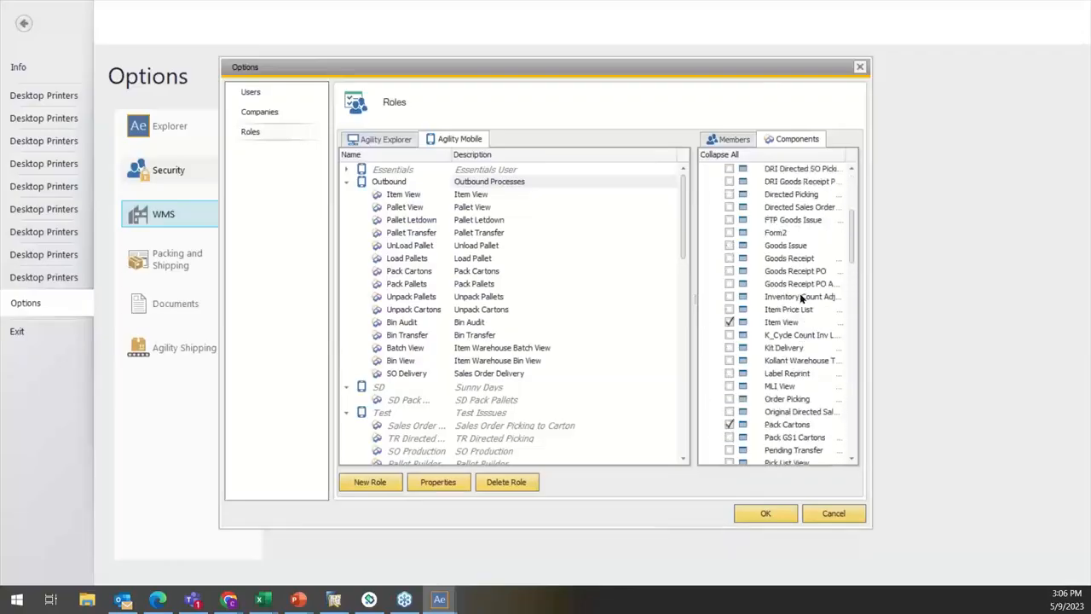
pyautogui.scroll(1, 800, 297)
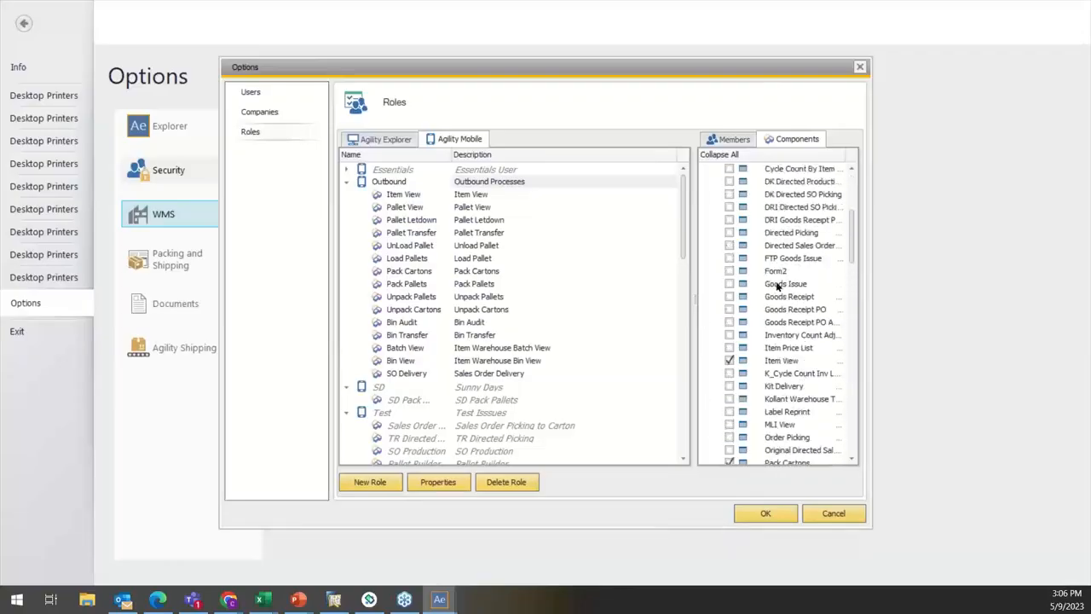
pyautogui.click(729, 298)
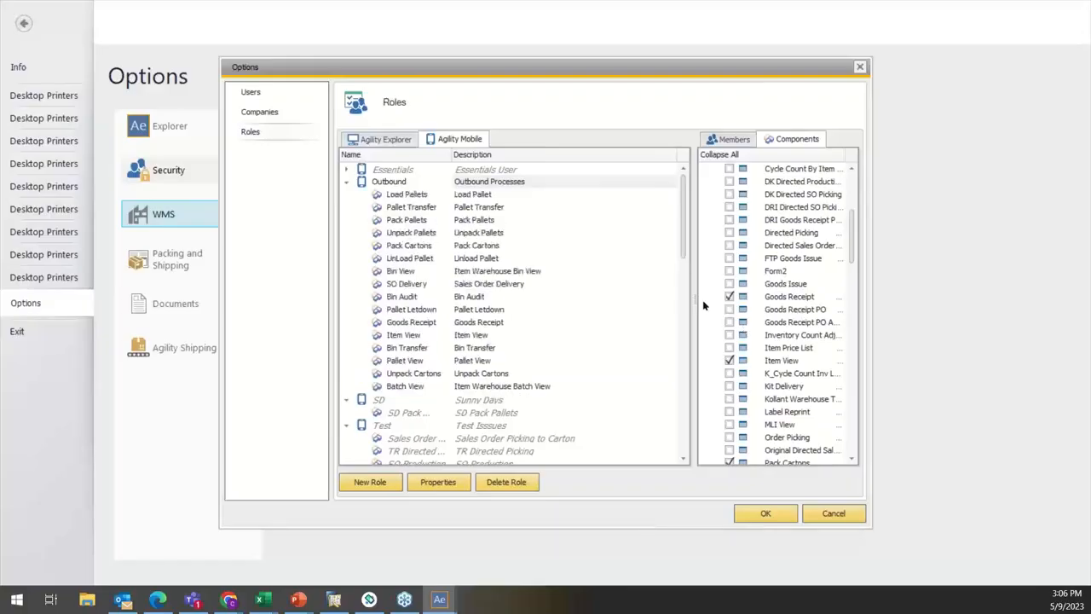
pyautogui.moveTo(694, 300); pyautogui.dragTo(640, 300)
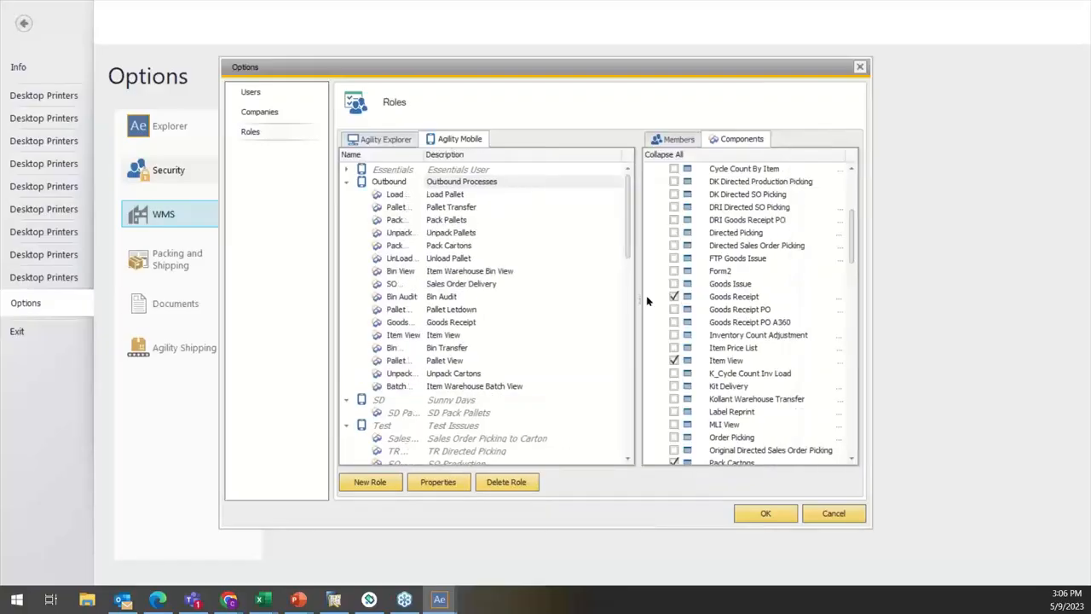
pyautogui.click(675, 297)
pyautogui.click(675, 309)
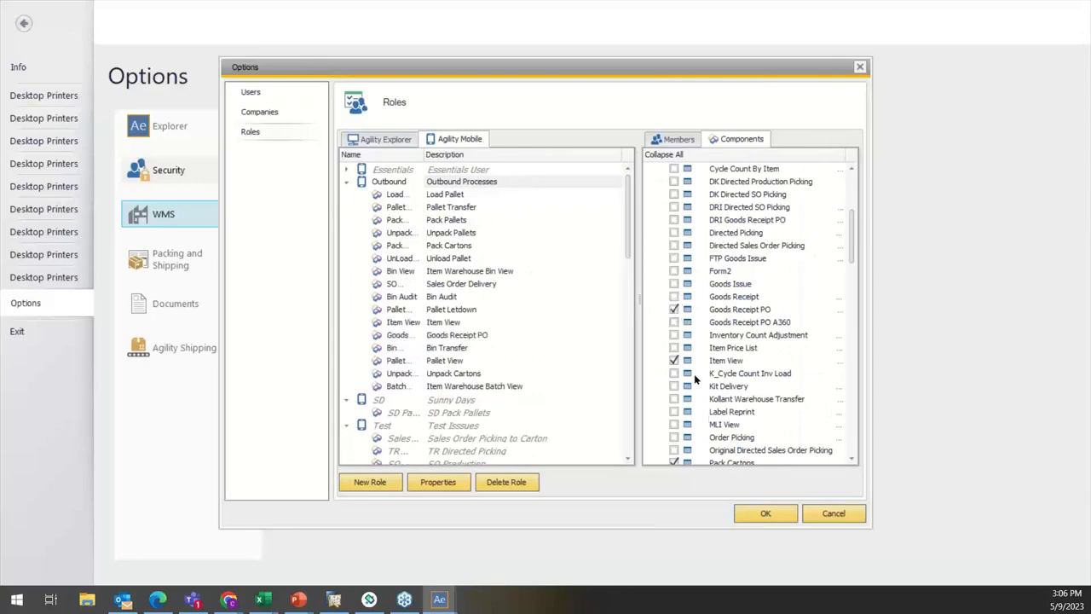
pyautogui.click(763, 513)
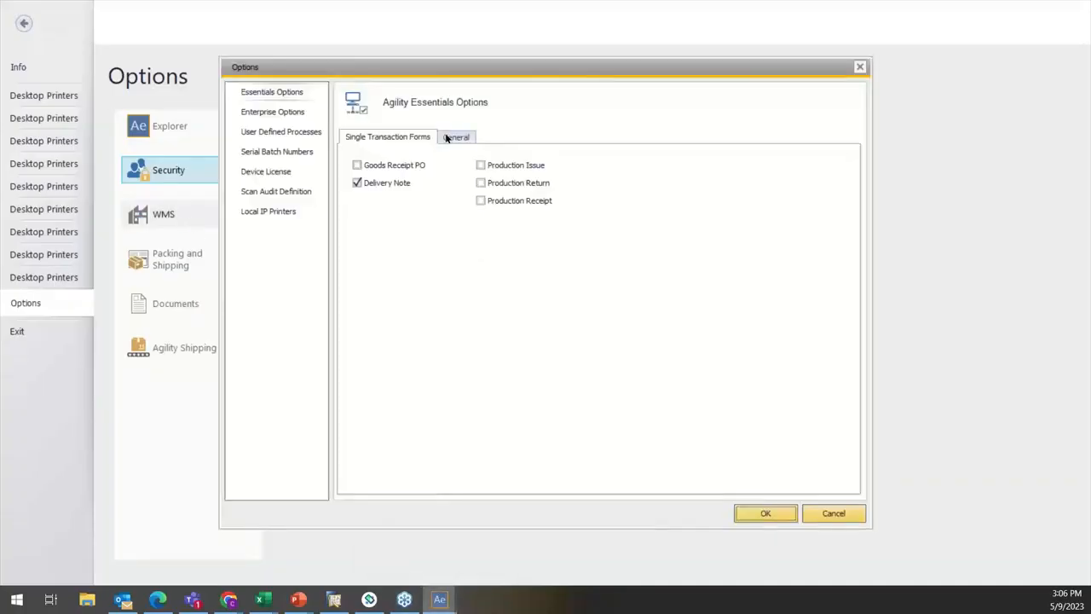
pyautogui.click(446, 140)
pyautogui.click(356, 166)
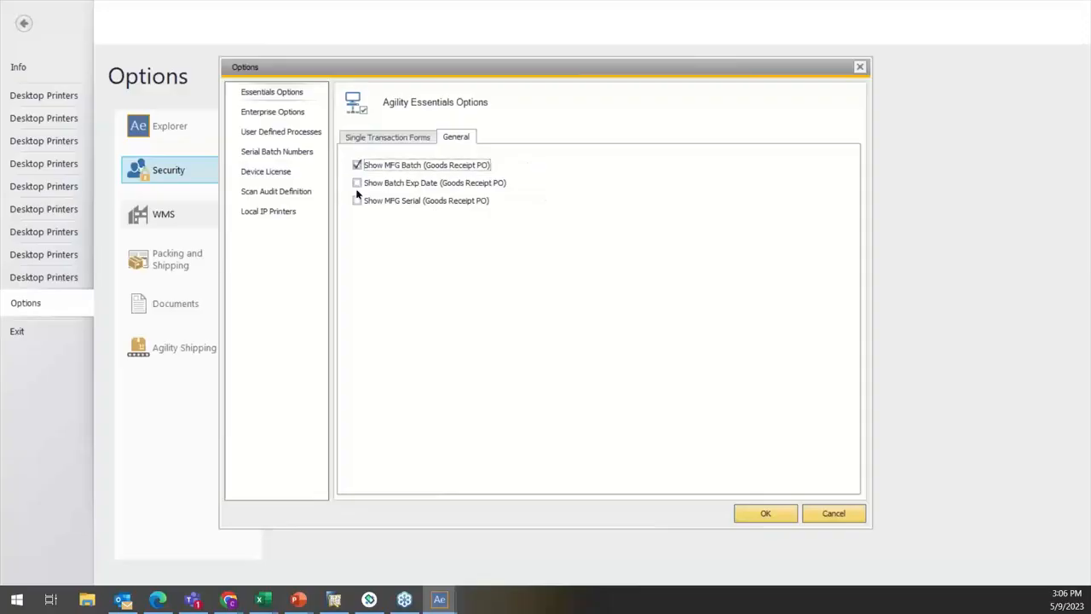
pyautogui.click(358, 182)
pyautogui.click(357, 166)
pyautogui.click(358, 182)
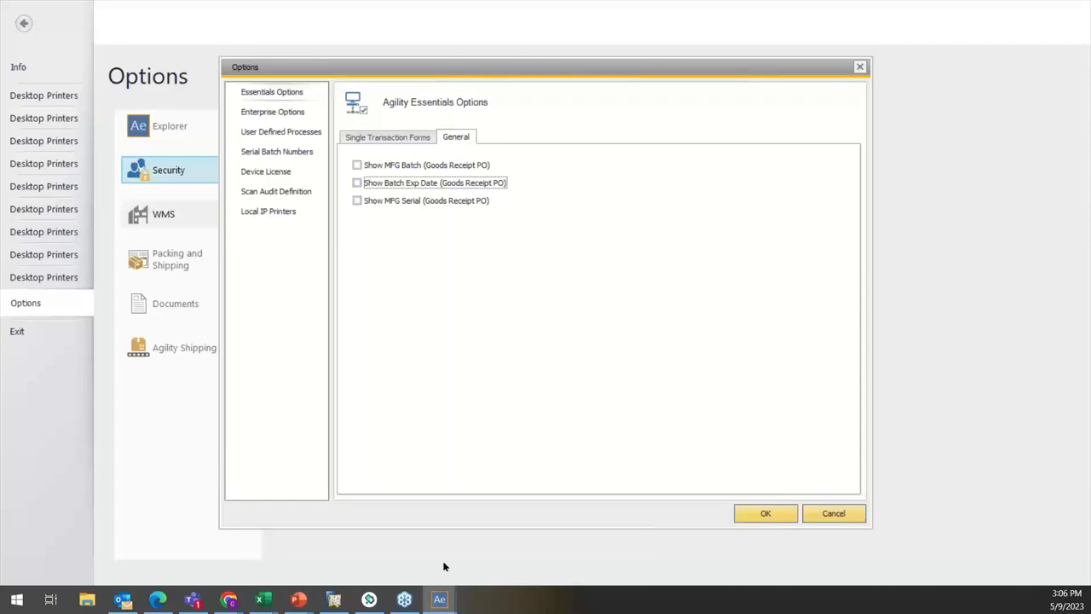
# Step: Switch to the Agility 360 handheld emulator and log out the demo user
pyautogui.click(369, 602)
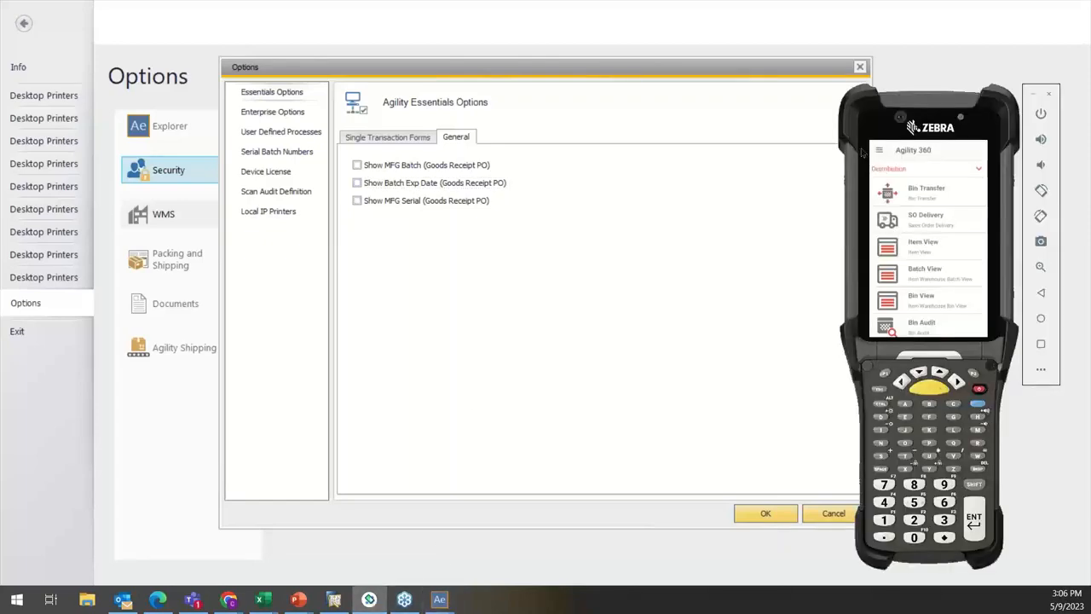
pyautogui.click(879, 150)
pyautogui.click(926, 326)
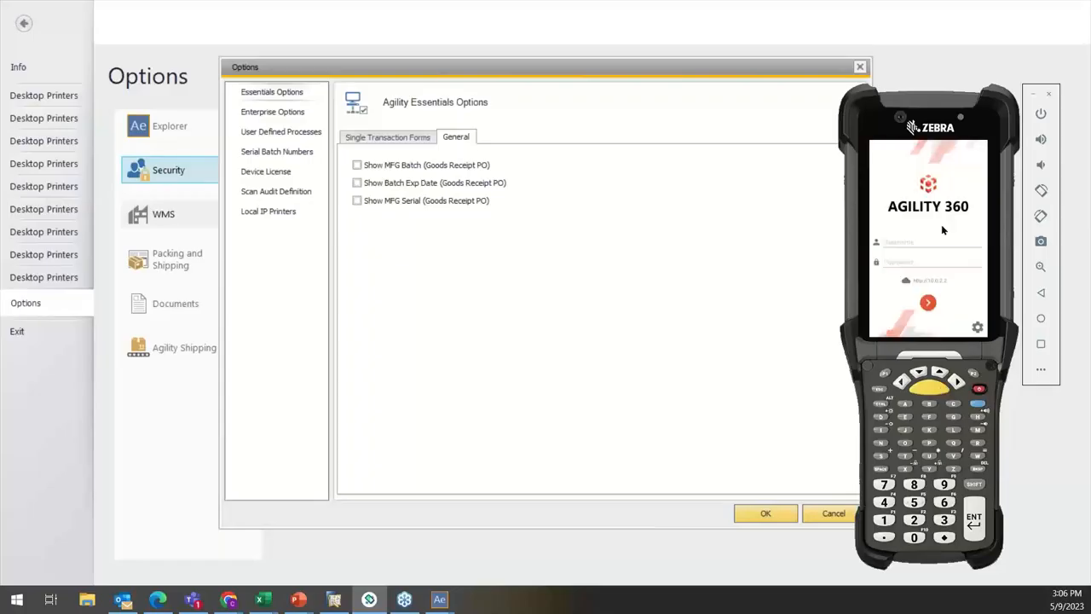
# Step: Sign in again as the demo user by entering the username and account password, and launch Goods Receipt PO
pyautogui.click(918, 245)
pyautogui.write('Chase')
pyautogui.click(914, 270)
pyautogui.press('Return')
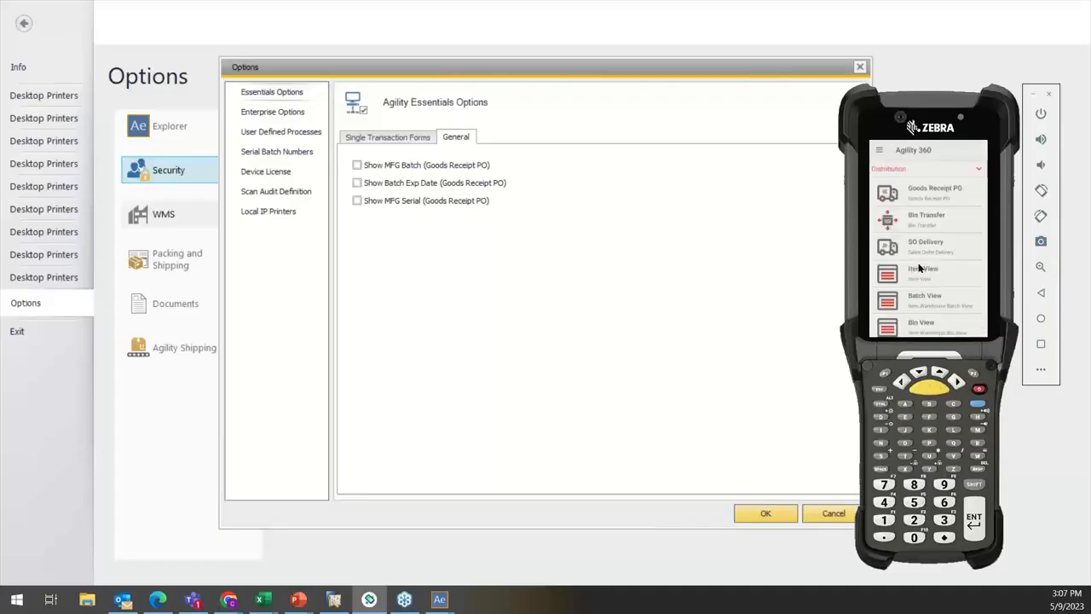
pyautogui.click(913, 195)
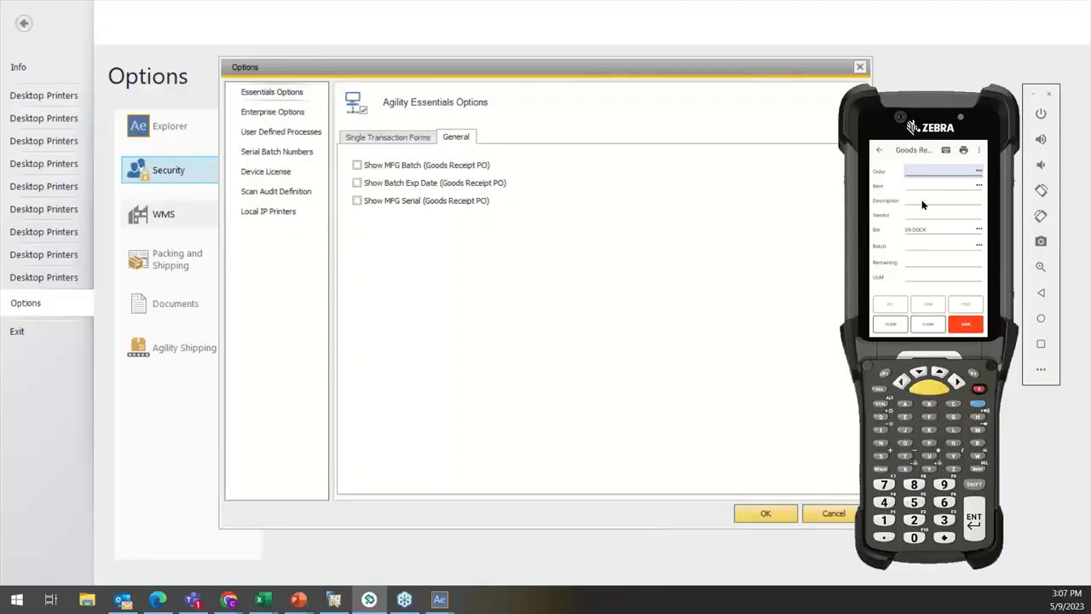
# Step: Enter the purchase order number, select the Printer Label item, and review the fields of the Goods Receipt PO form
pyautogui.write('484')
pyautogui.press('Return')
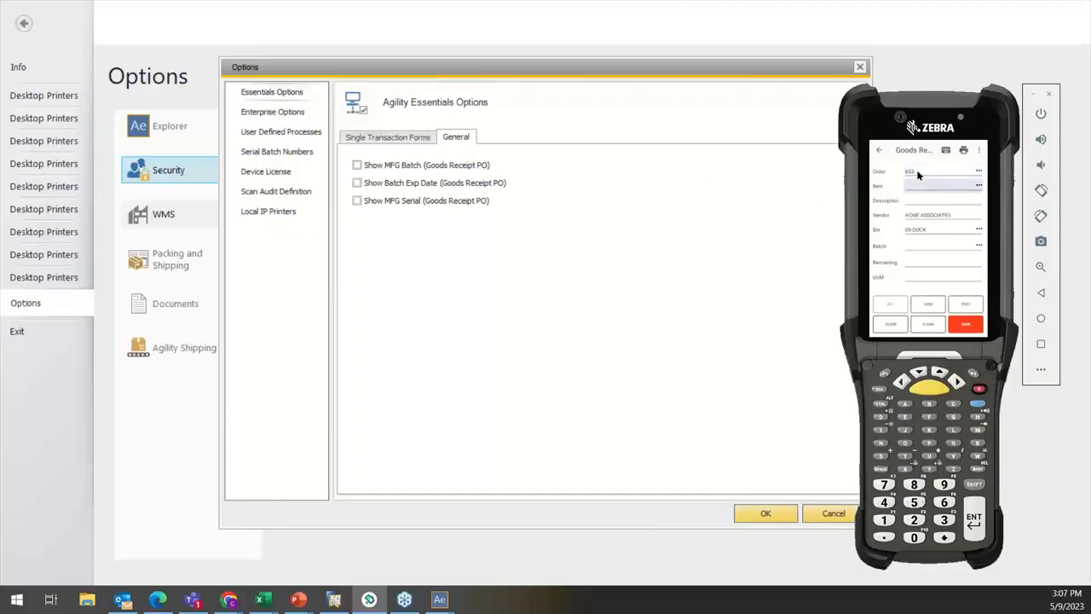
pyautogui.click(979, 189)
pyautogui.click(898, 208)
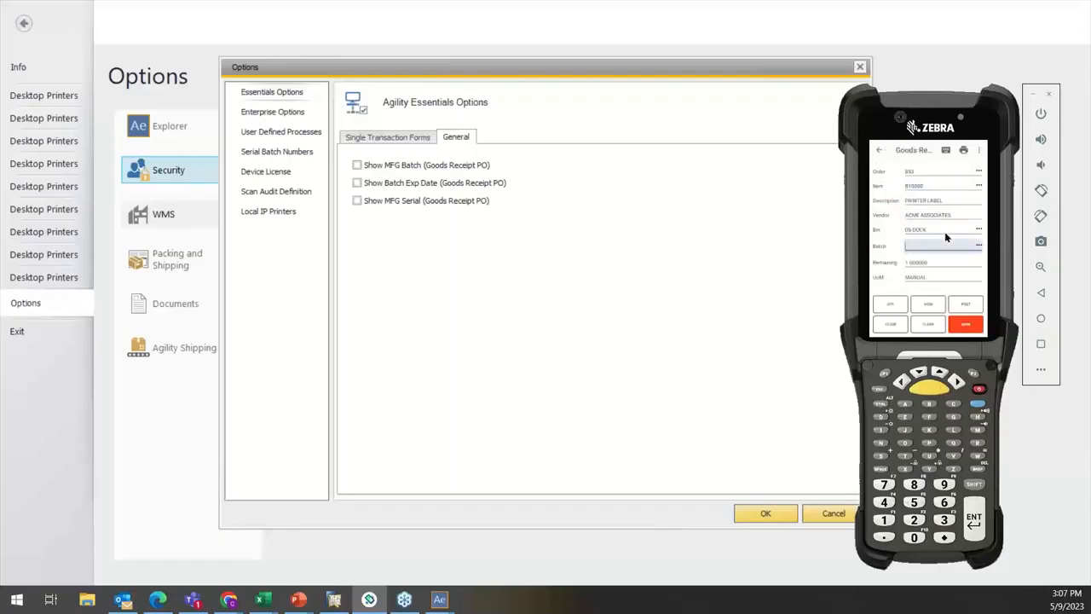
pyautogui.scroll(-1, 926, 233)
pyautogui.scroll(1, 925, 233)
pyautogui.scroll(-1, 925, 233)
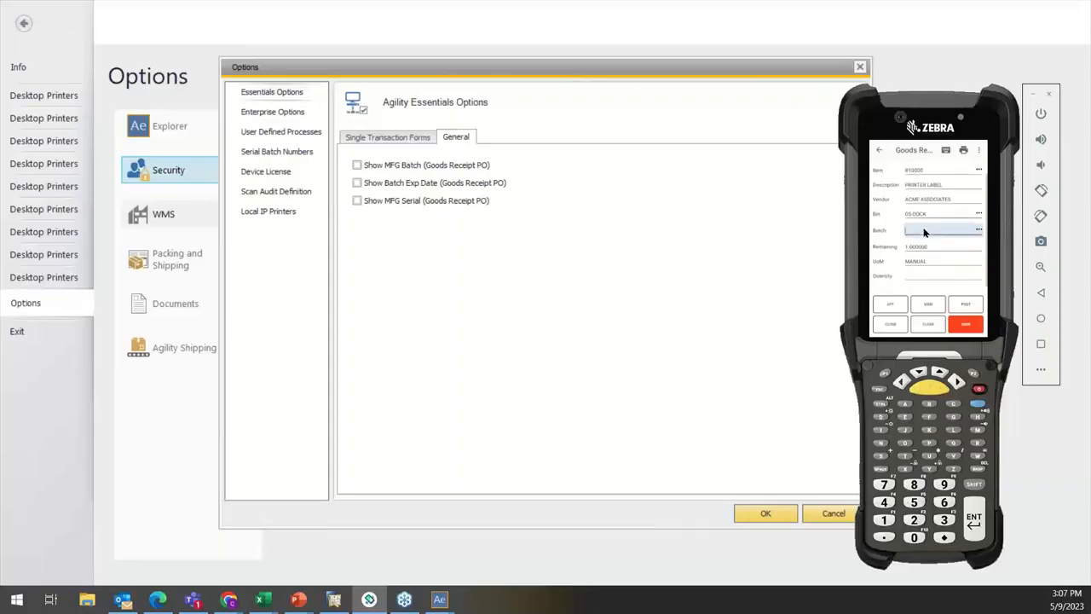
pyautogui.scroll(1, 925, 233)
# Step: Leave the Goods Receipt PO form without saving and log out of the handheld
pyautogui.click(882, 152)
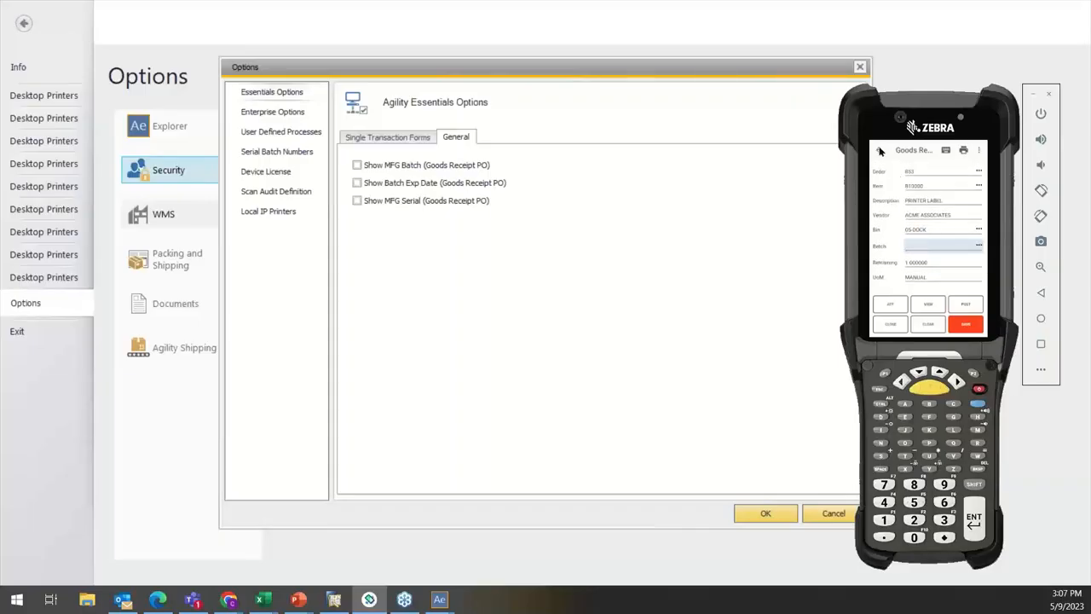
pyautogui.click(882, 152)
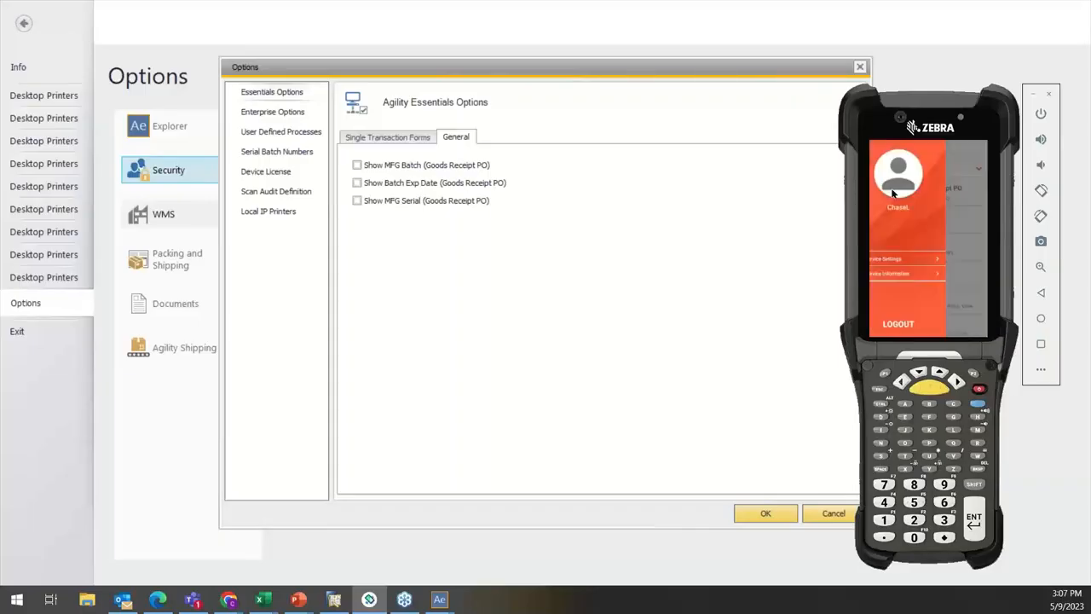
pyautogui.click(904, 330)
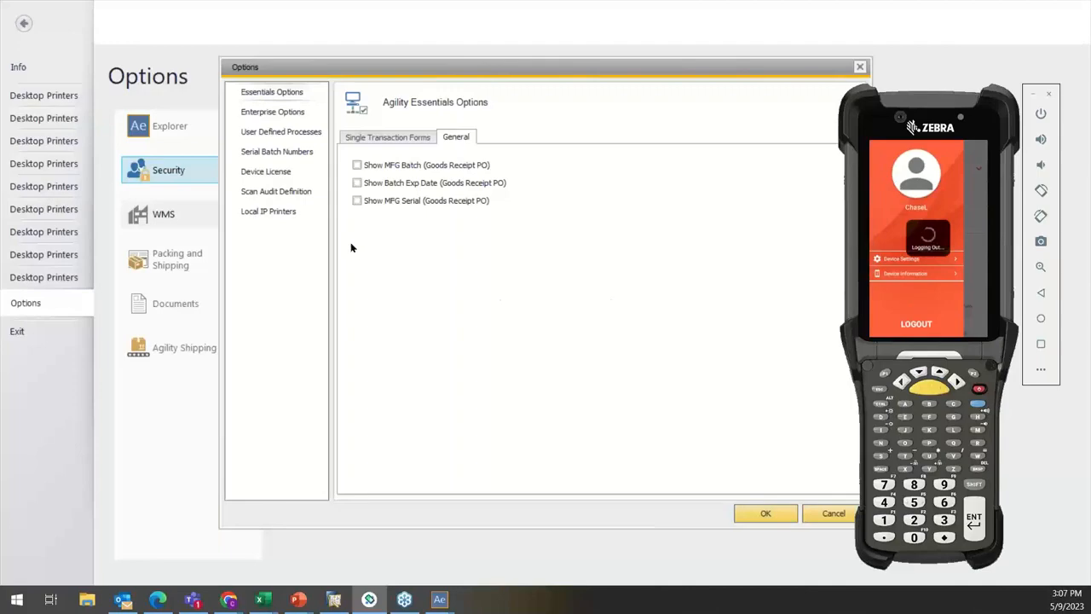
# Step: Enable Show MFG Batch and Show Batch Exp Date for Goods Receipt PO in the Essentials Options and save
pyautogui.click(357, 165)
pyautogui.click(358, 183)
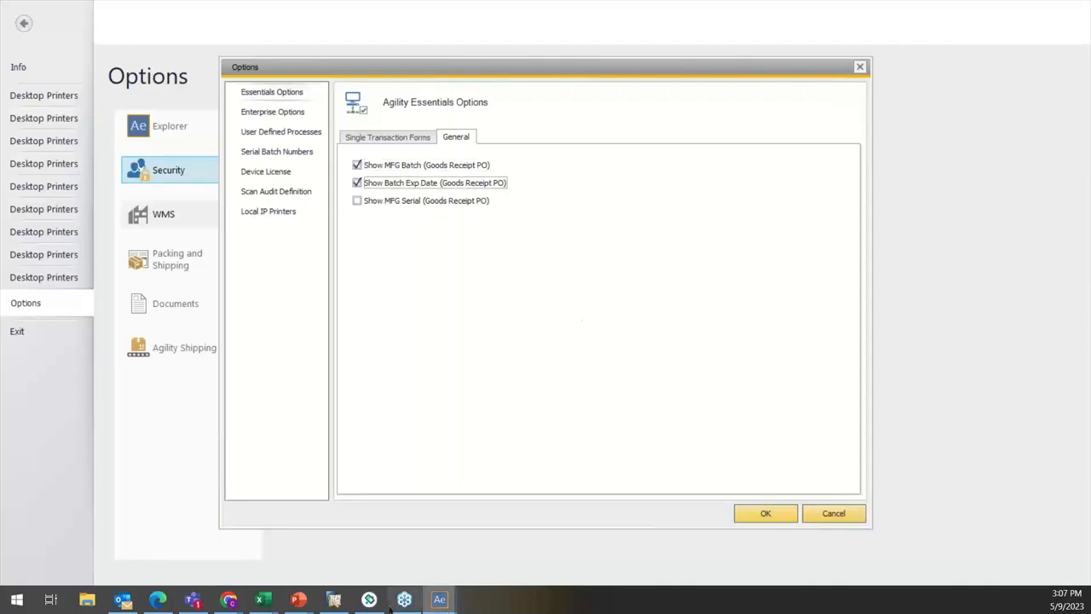
pyautogui.click(752, 514)
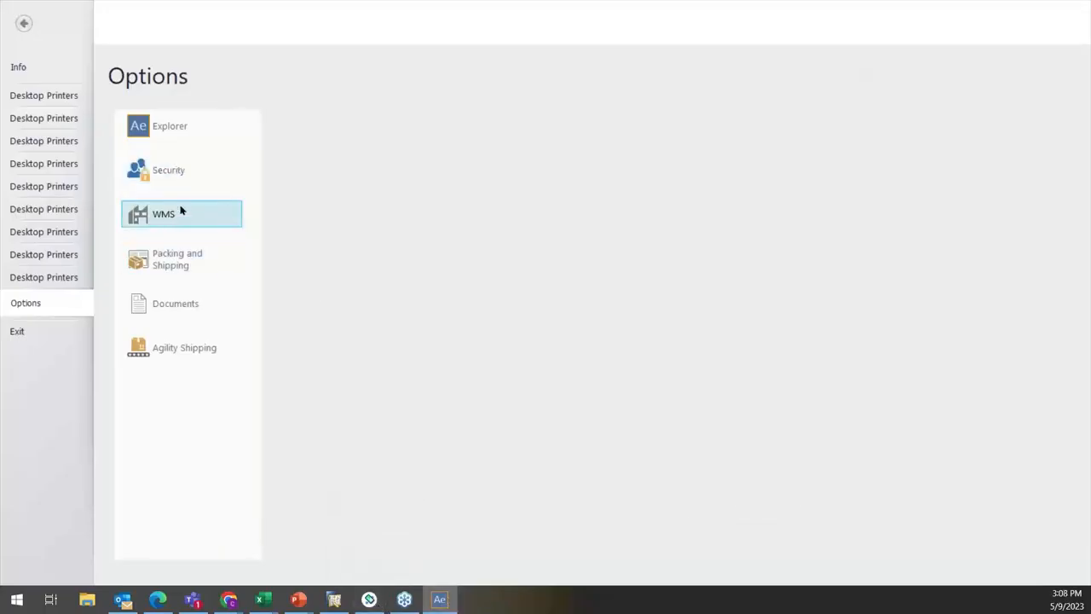
# Step: Reopen the WMS Essentials Options and check the general display settings for Goods Receipt PO
pyautogui.click(181, 211)
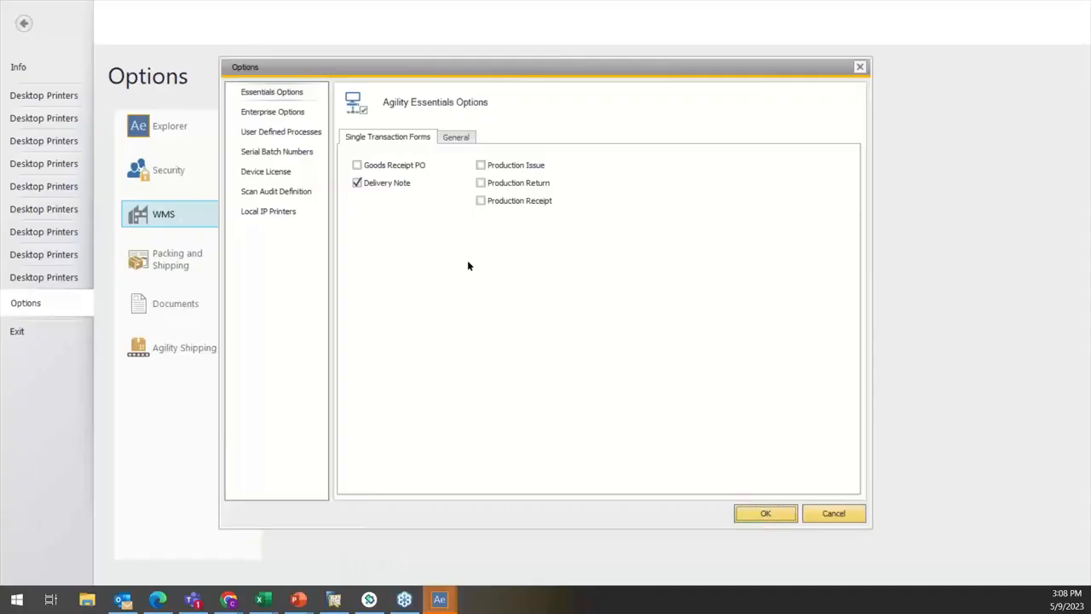
pyautogui.click(455, 138)
# Step: Switch to the Agility 360 handheld, sign in with the username and account password, and launch the Goods Receipt PO form
pyautogui.click(369, 599)
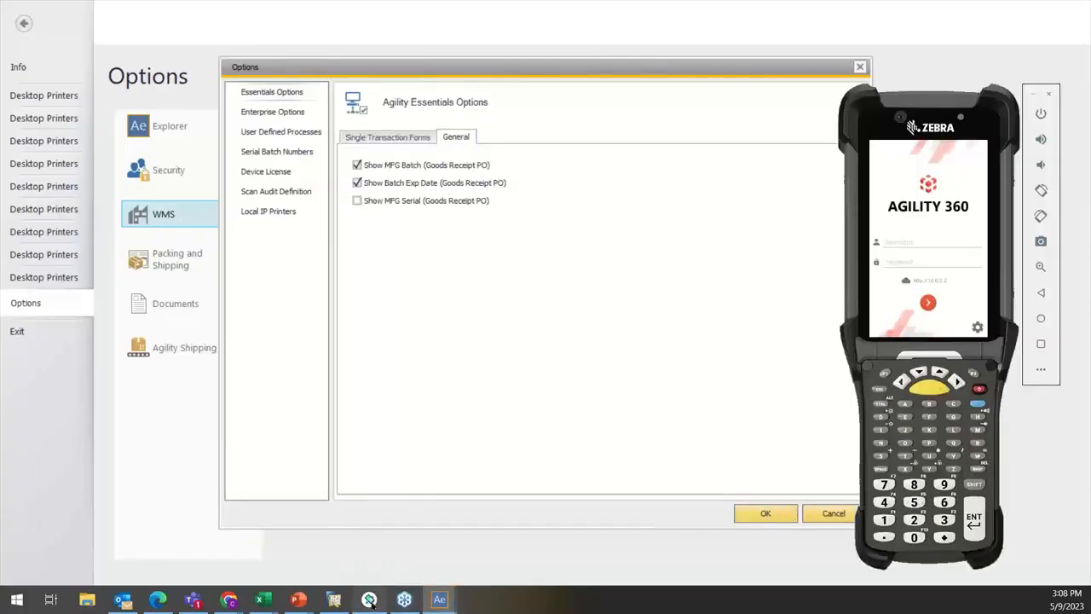
pyautogui.click(939, 243)
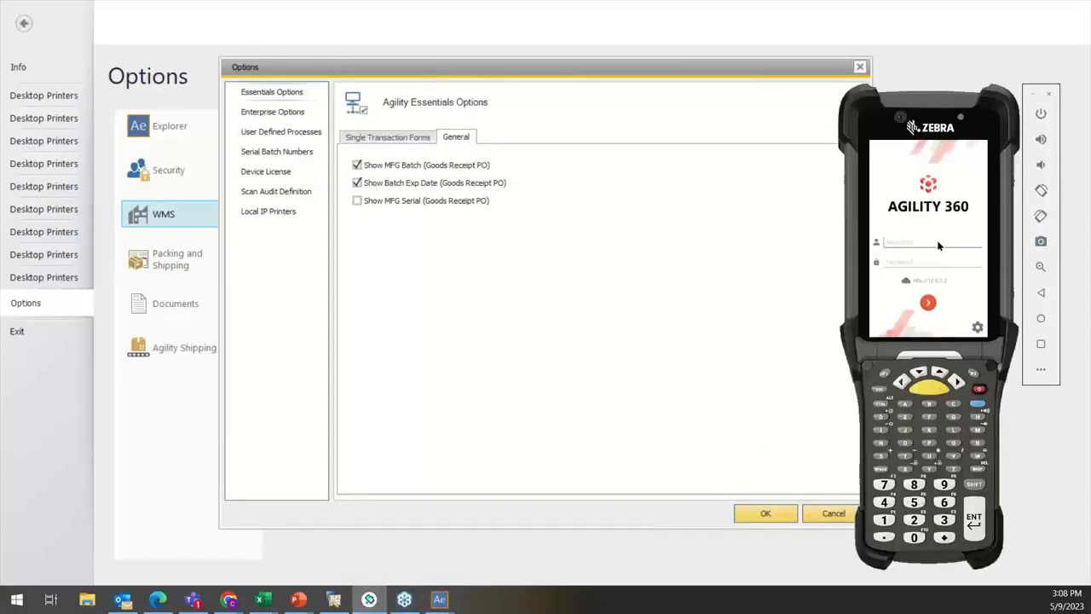
pyautogui.write('Chu')
pyautogui.write('se')
pyautogui.click(938, 260)
pyautogui.press('Return')
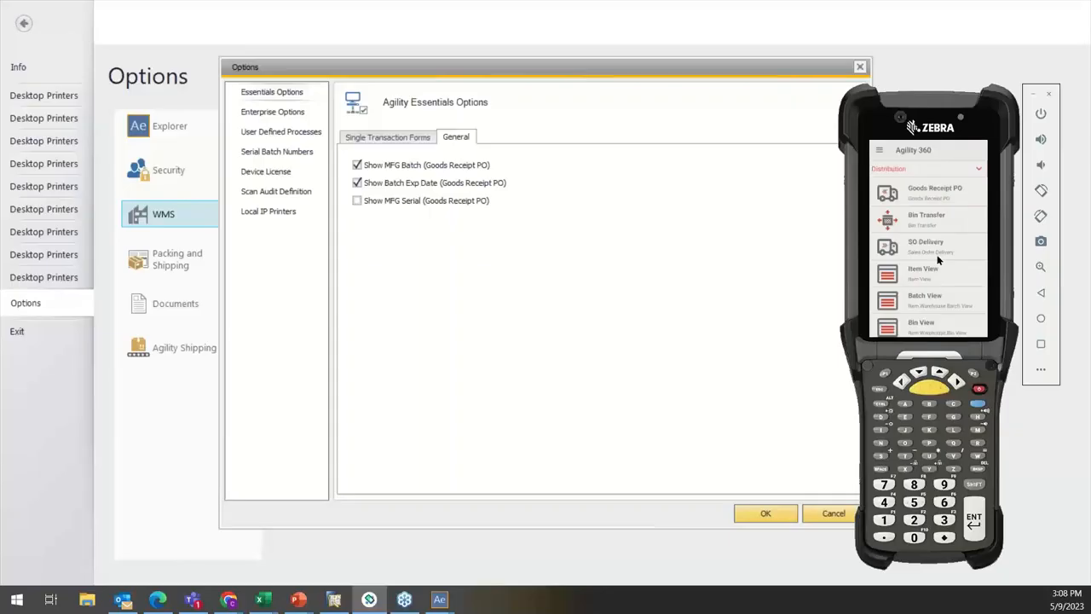
pyautogui.click(913, 196)
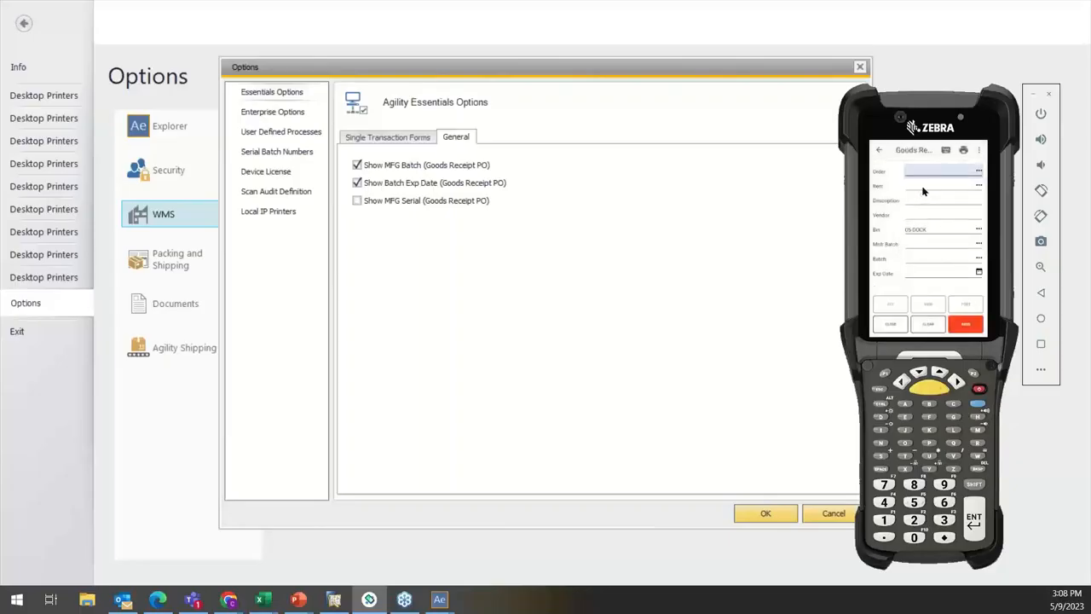
# Step: Enter the purchase order number on the Goods Receipt PO form and choose item B10000 from the order's items
pyautogui.write('855')
pyautogui.press('Return')
pyautogui.press('Return')
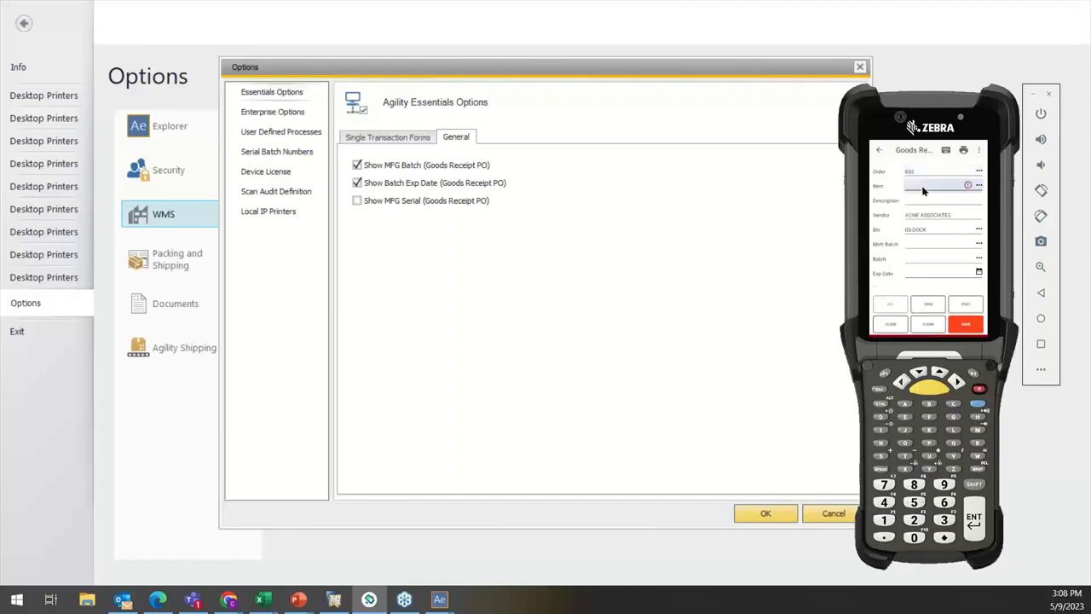
pyautogui.click(978, 185)
pyautogui.click(897, 206)
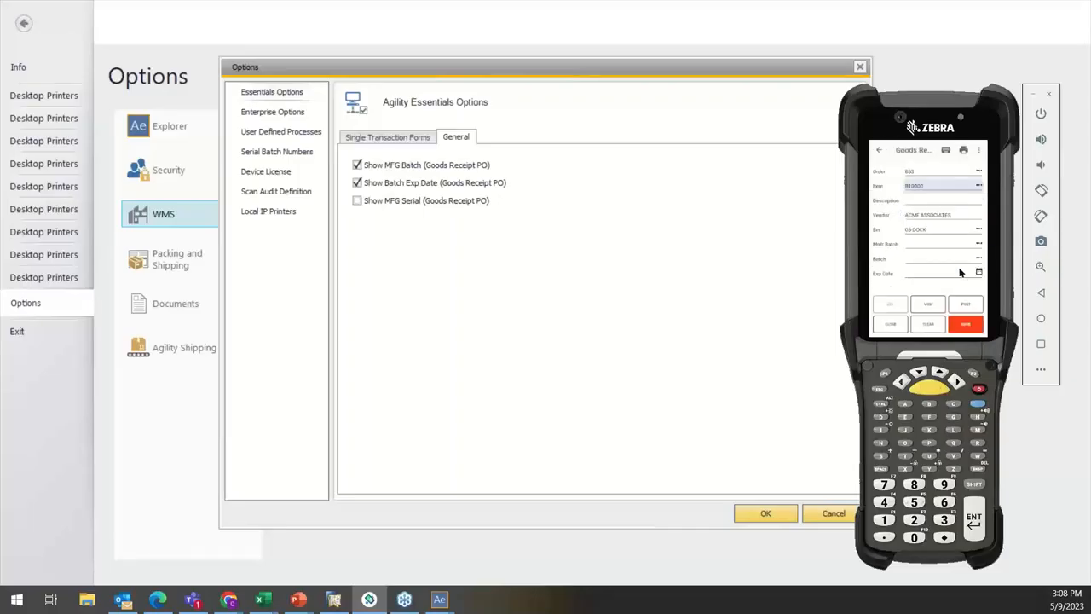